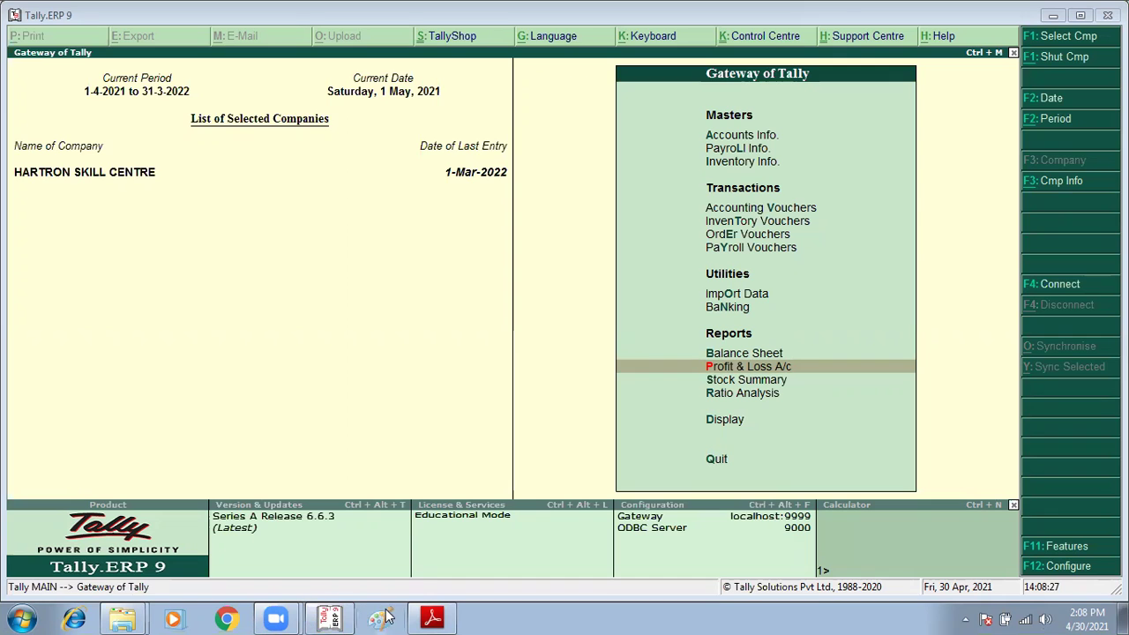
Step: Paste the captured Tally screenshot into a Paint image, save it as 3 and put Paint away
{"action": "left_click", "coordinate": [380, 618]}
{"action": "key", "text": "ctrl+v"}
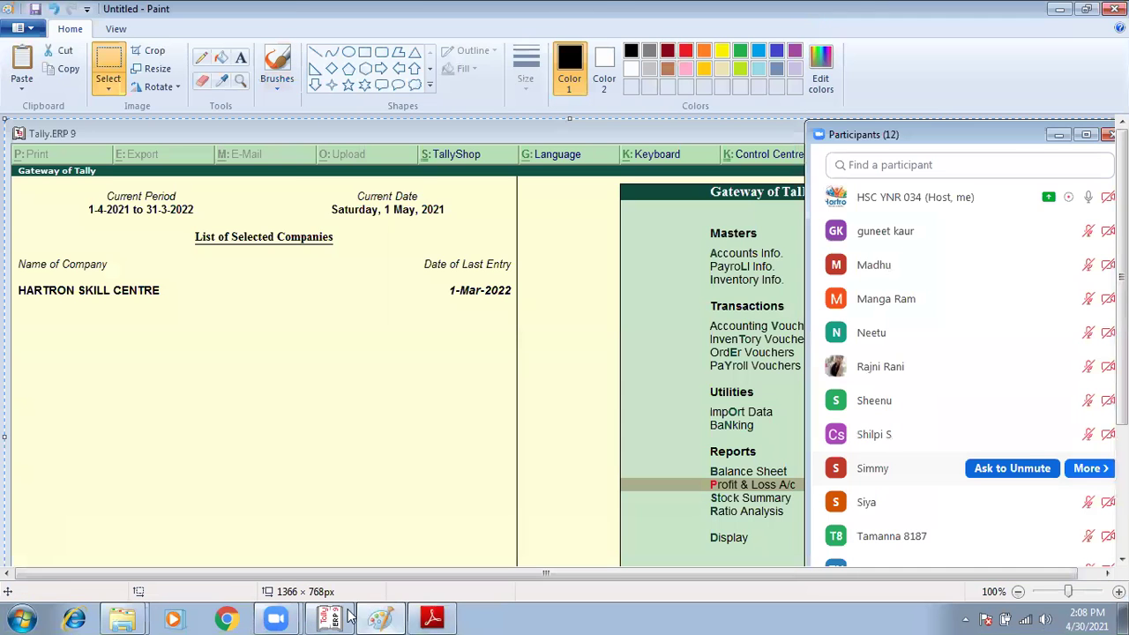
{"action": "key", "text": "ctrl+s"}
{"action": "type", "text": "3"}
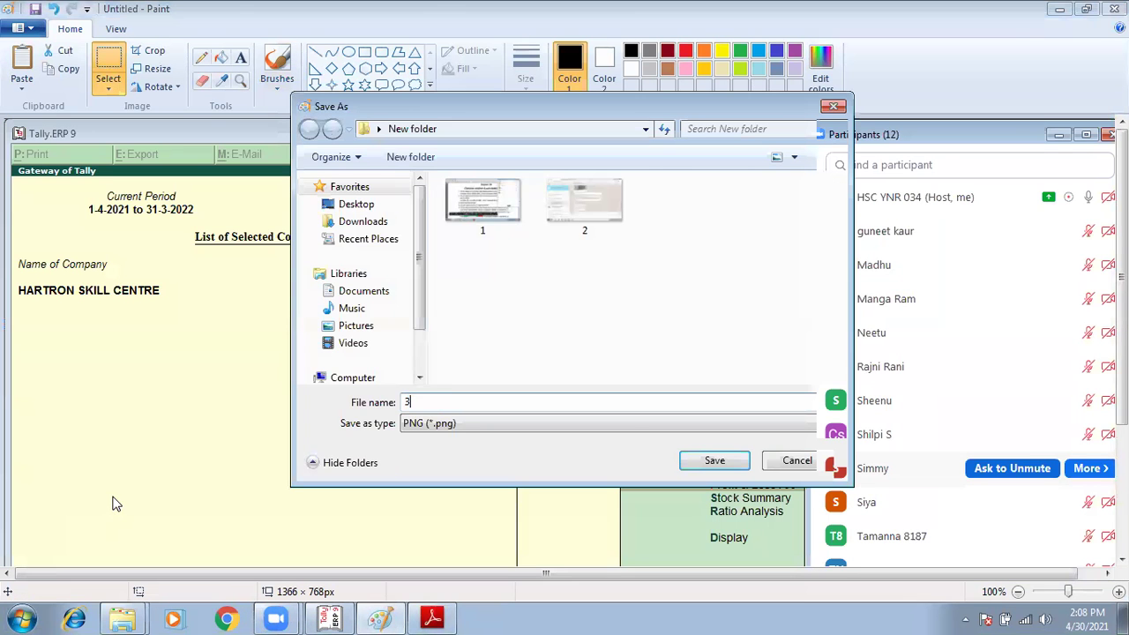
{"action": "key", "text": "Return"}
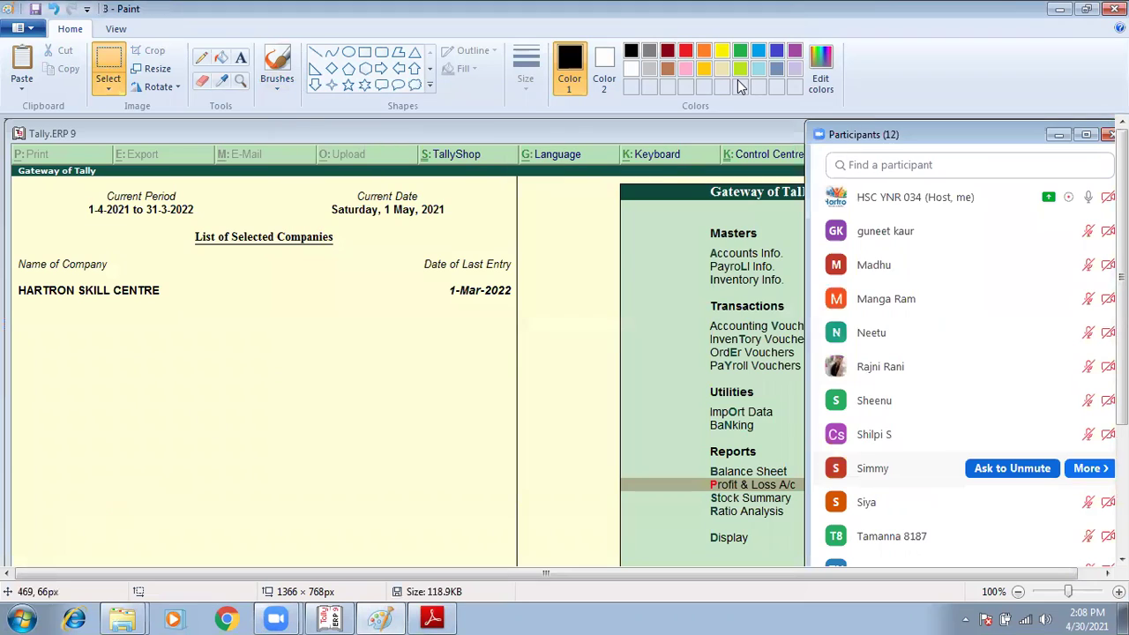
{"action": "left_click", "coordinate": [1059, 8]}
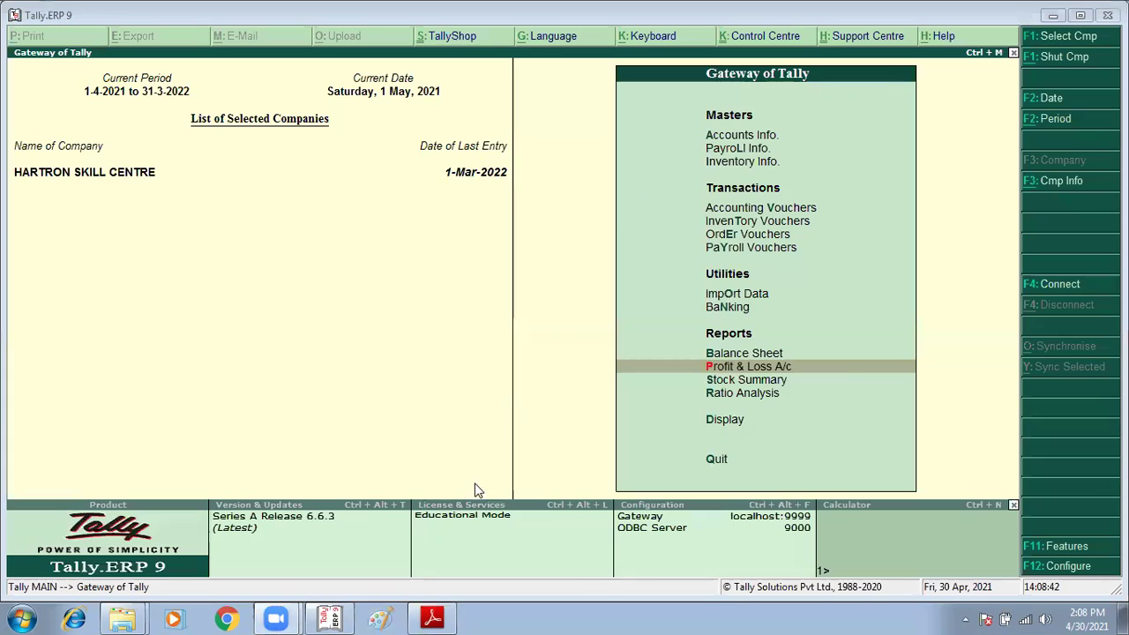
Step: Switch to the tally assignments PDF, dismiss the updater message and find the Session-17 purchase order exercises
{"action": "left_click", "coordinate": [435, 618]}
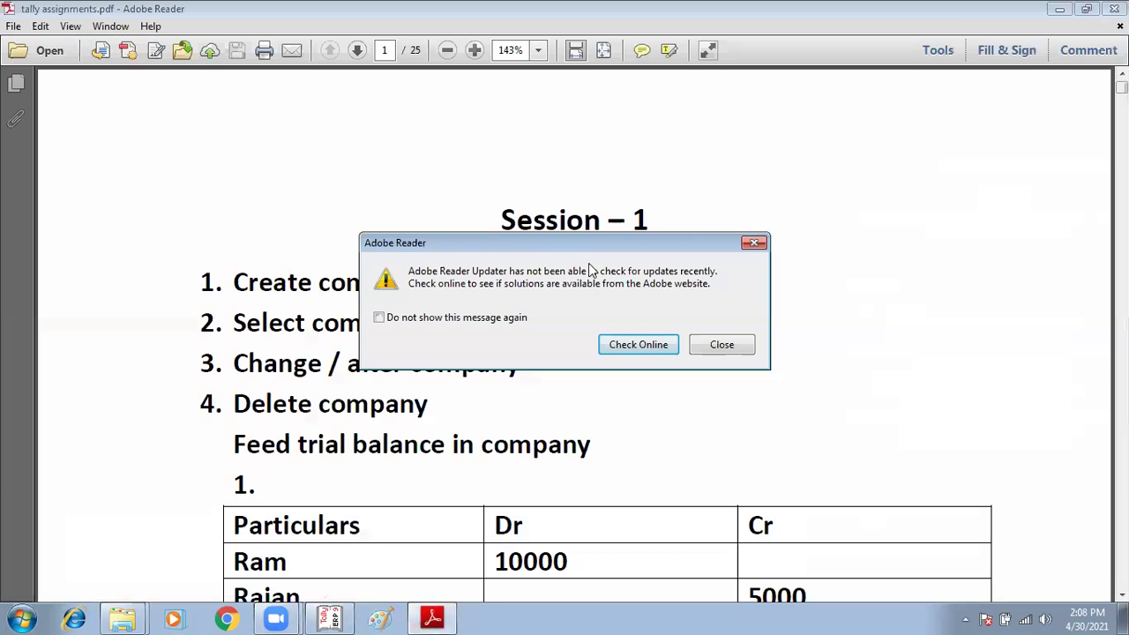
{"action": "left_click", "coordinate": [739, 347]}
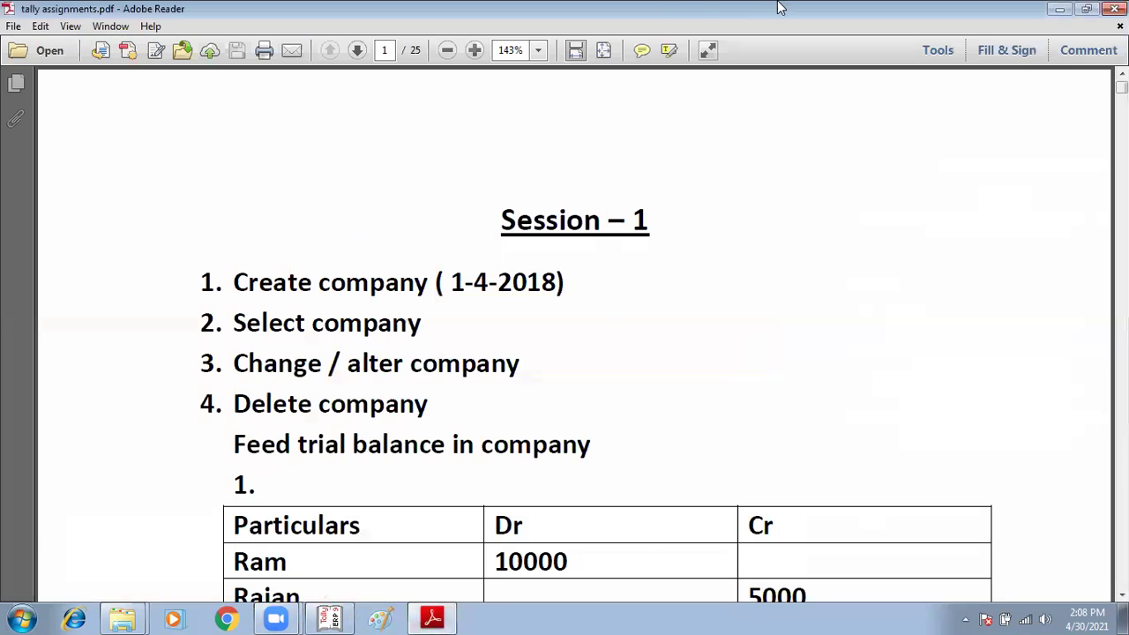
{"action": "scroll", "coordinate": [653, 300], "scroll_direction": "down", "scroll_amount": 5}
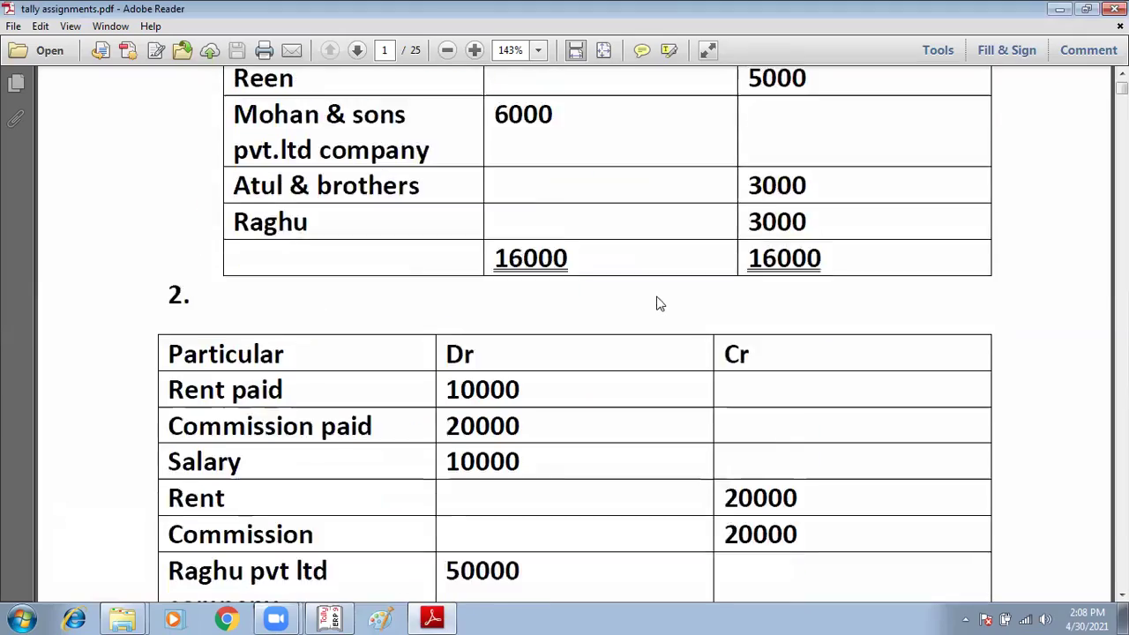
{"action": "scroll", "coordinate": [1051, 290], "scroll_direction": "down", "scroll_amount": 15}
{"action": "scroll", "coordinate": [574, 335], "scroll_direction": "down", "scroll_amount": 20}
{"action": "scroll", "coordinate": [574, 336], "scroll_direction": "down", "scroll_amount": 20}
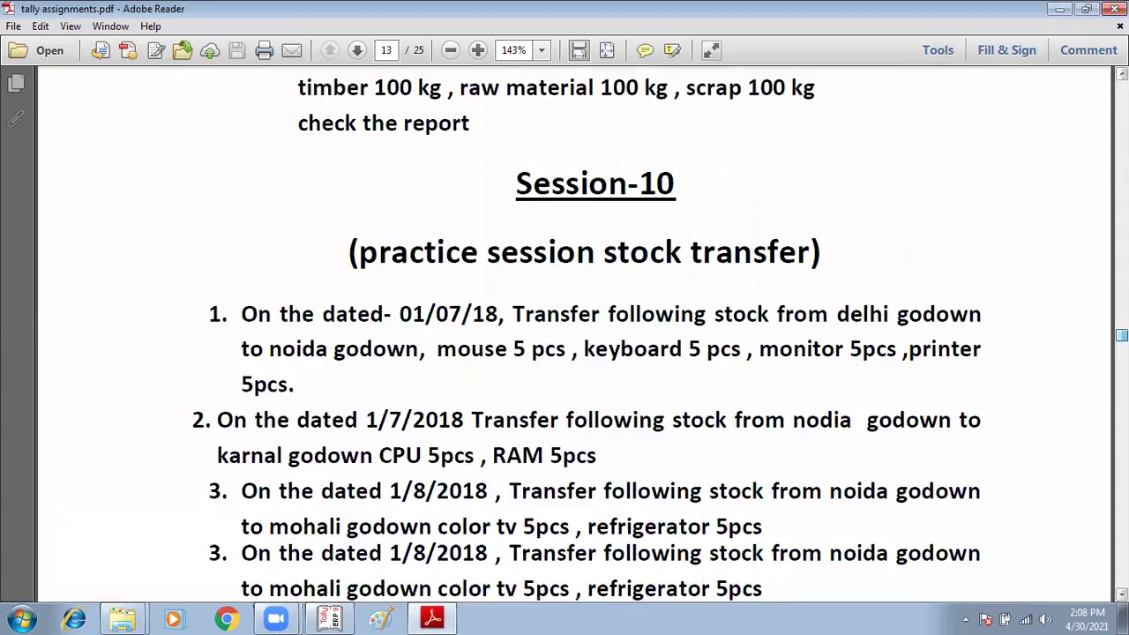
{"action": "scroll", "coordinate": [573, 335], "scroll_direction": "down", "scroll_amount": 10}
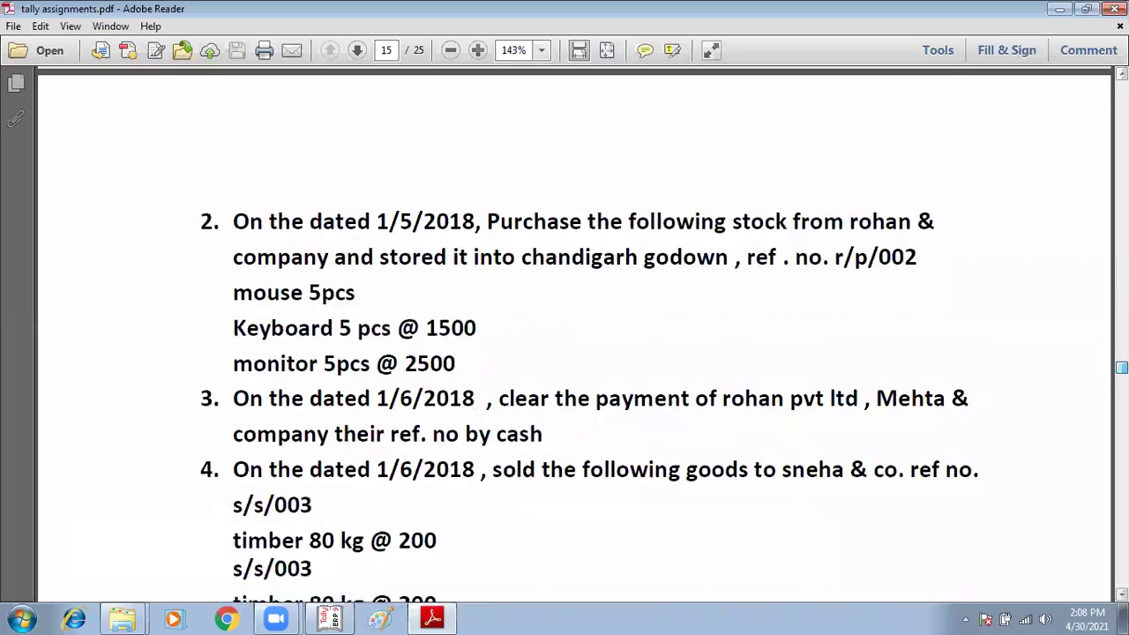
{"action": "scroll", "coordinate": [574, 335], "scroll_direction": "down", "scroll_amount": 15}
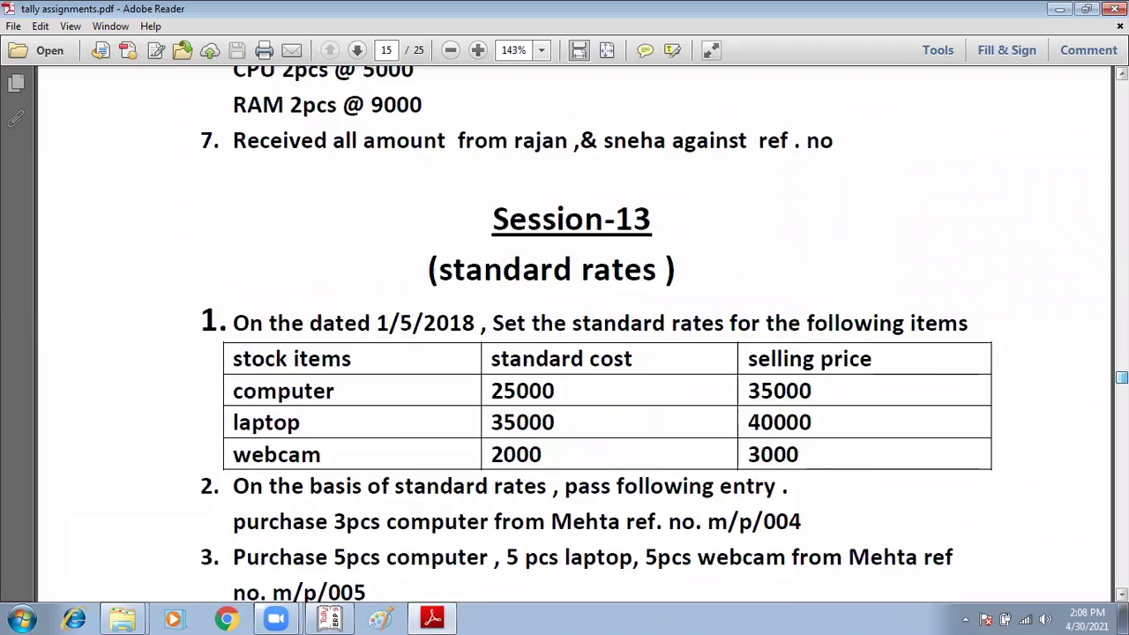
{"action": "scroll", "coordinate": [976, 255], "scroll_direction": "up", "scroll_amount": 4}
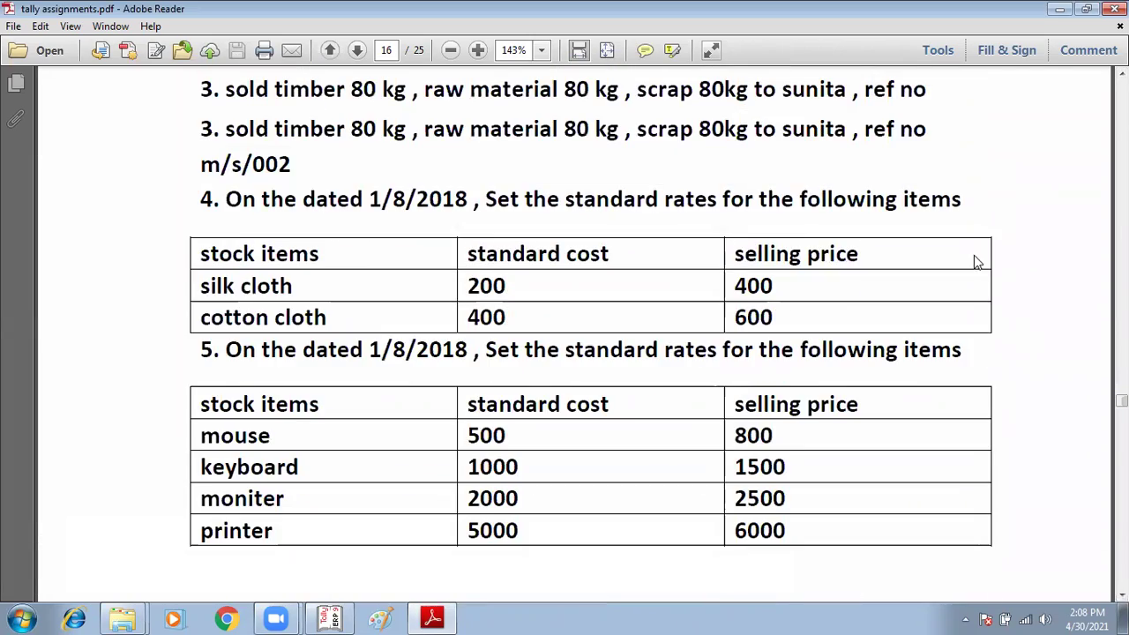
{"action": "scroll", "coordinate": [973, 239], "scroll_direction": "down", "scroll_amount": 6}
{"action": "scroll", "coordinate": [973, 237], "scroll_direction": "down", "scroll_amount": 15}
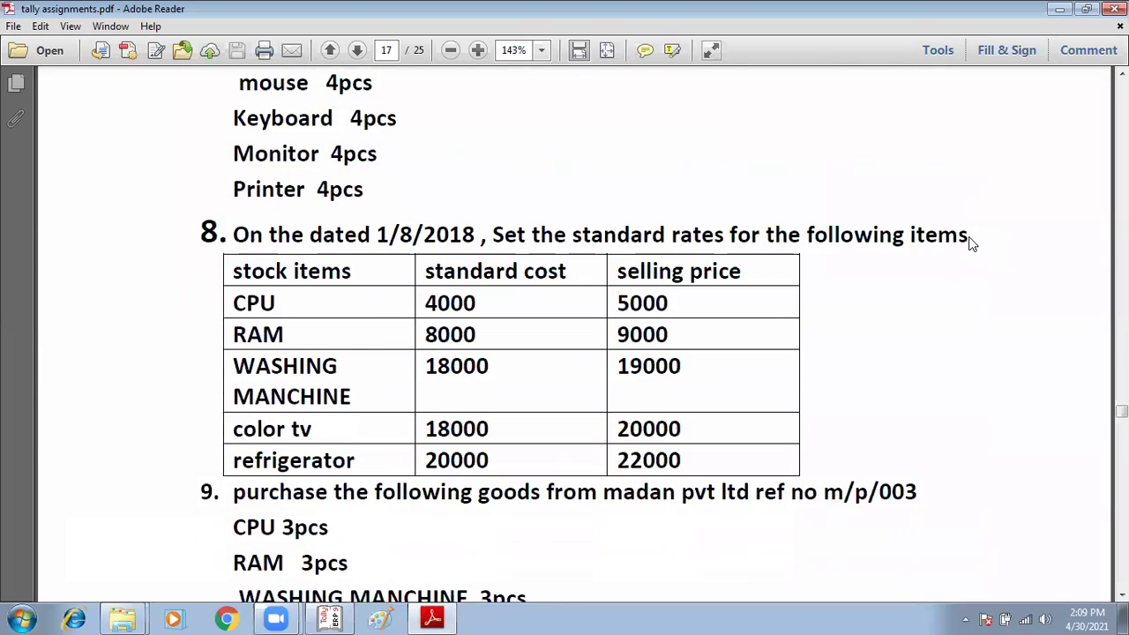
{"action": "scroll", "coordinate": [970, 235], "scroll_direction": "down", "scroll_amount": 15}
{"action": "scroll", "coordinate": [954, 220], "scroll_direction": "down", "scroll_amount": 15}
{"action": "scroll", "coordinate": [951, 204], "scroll_direction": "down", "scroll_amount": 5}
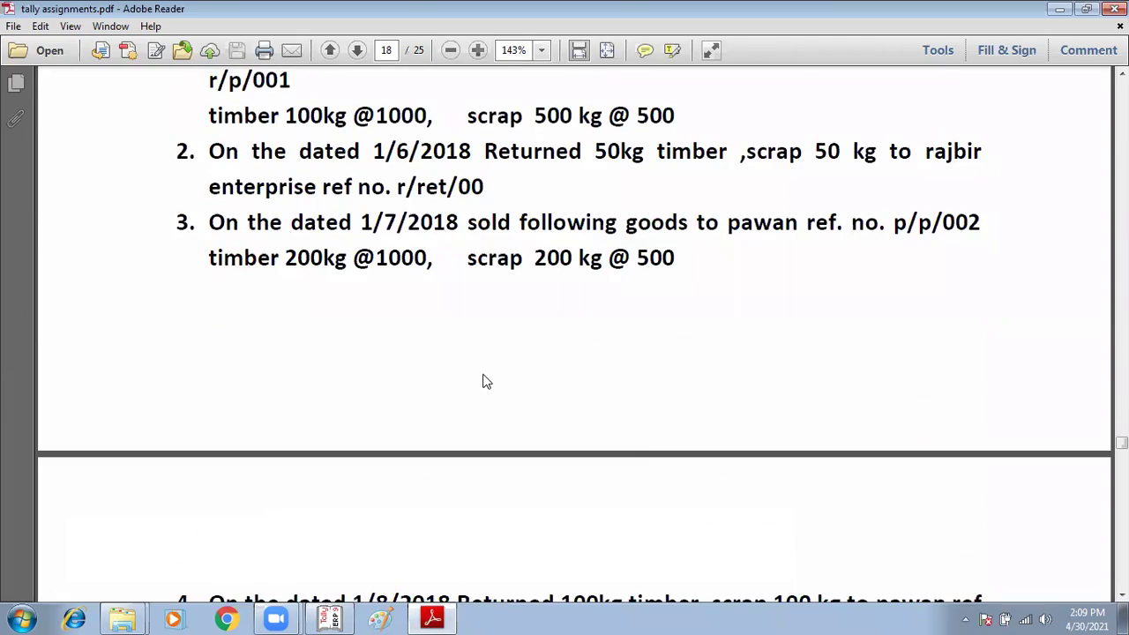
{"action": "scroll", "coordinate": [483, 381], "scroll_direction": "down", "scroll_amount": 20}
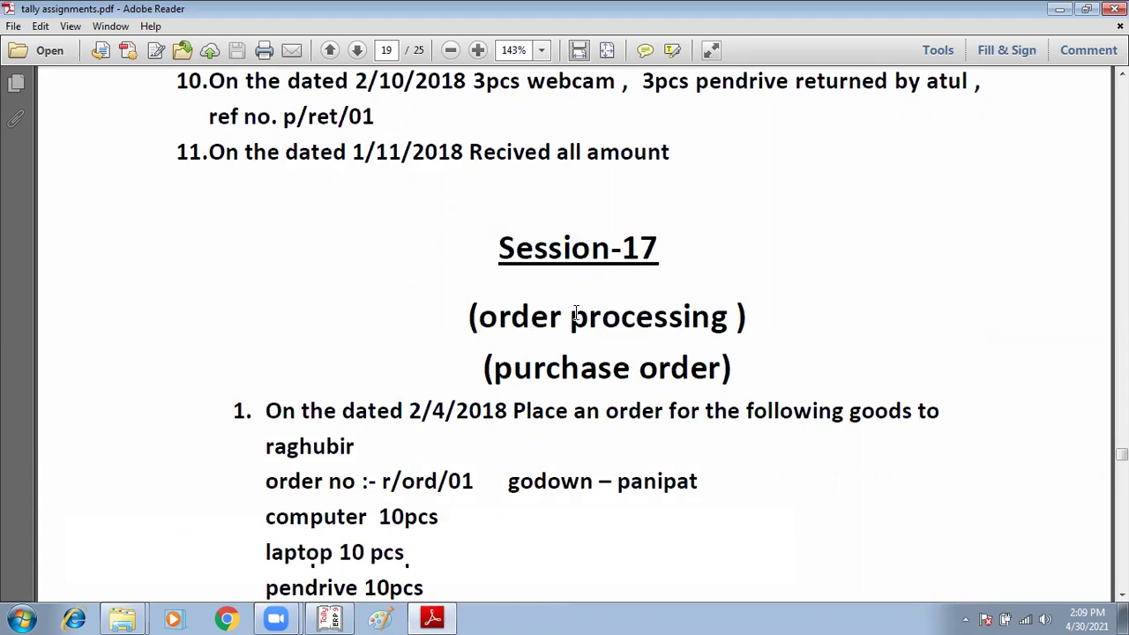
{"action": "scroll", "coordinate": [579, 433], "scroll_direction": "down", "scroll_amount": 3}
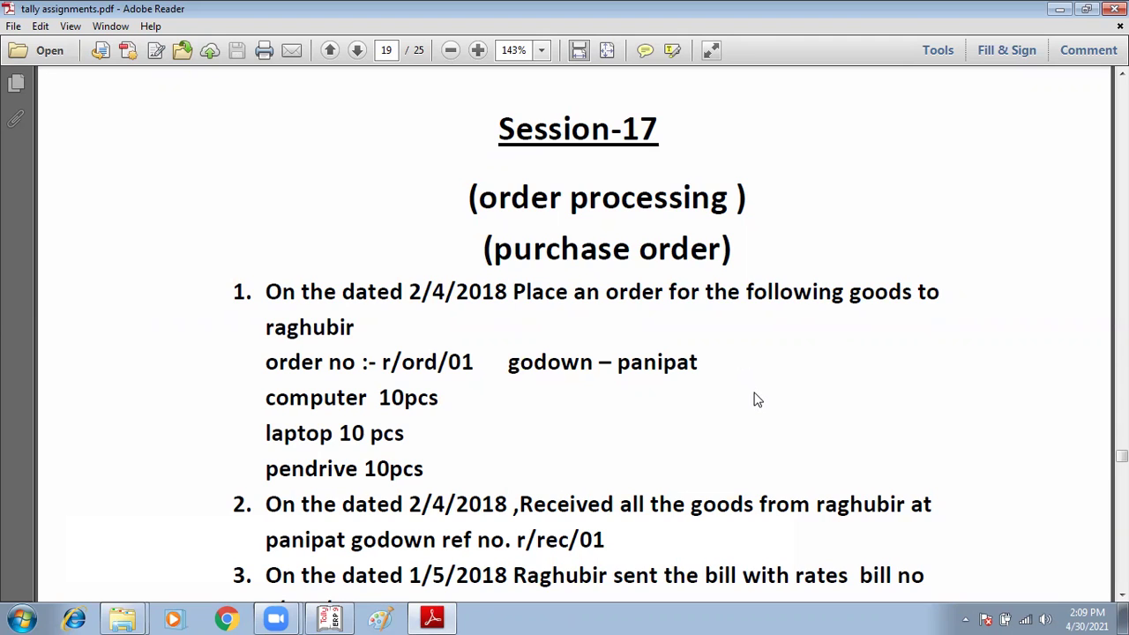
{"action": "scroll", "coordinate": [737, 407], "scroll_direction": "down", "scroll_amount": 3}
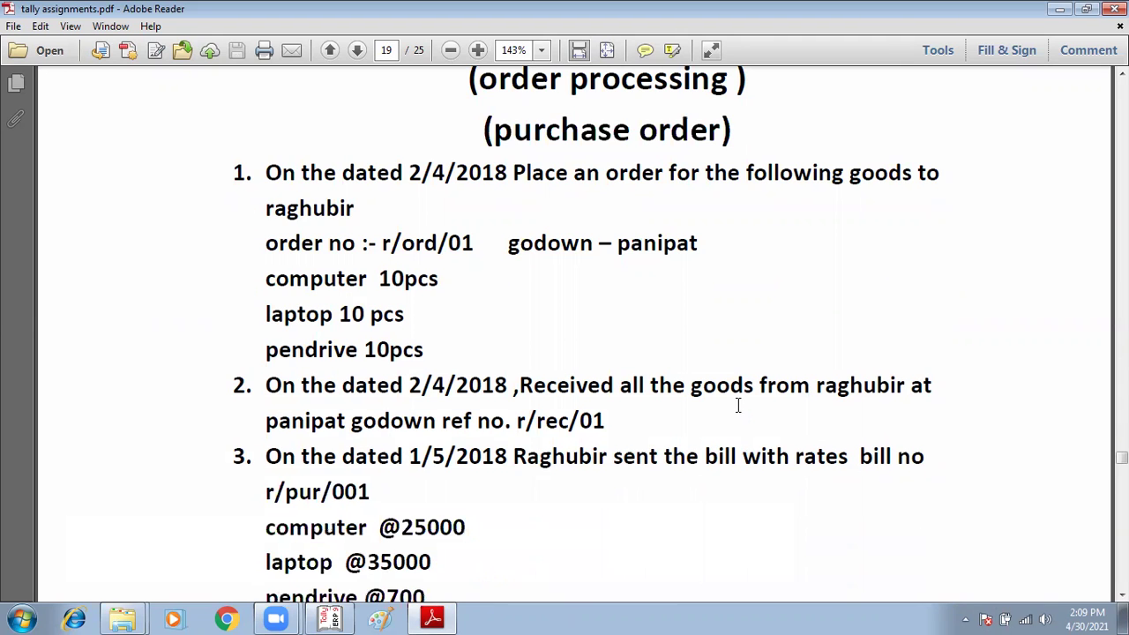
{"action": "scroll", "coordinate": [739, 409], "scroll_direction": "up", "scroll_amount": 3}
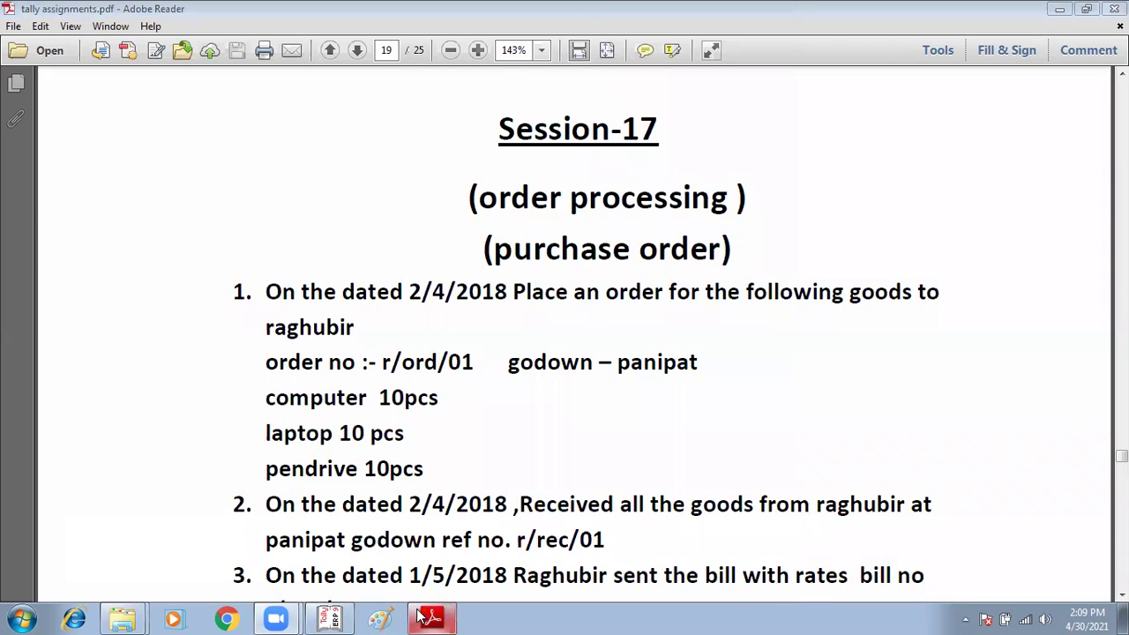
Step: Paste the captured Session-17 page into a new Paint image, save it as 4 and close Paint
{"action": "left_click", "coordinate": [379, 619]}
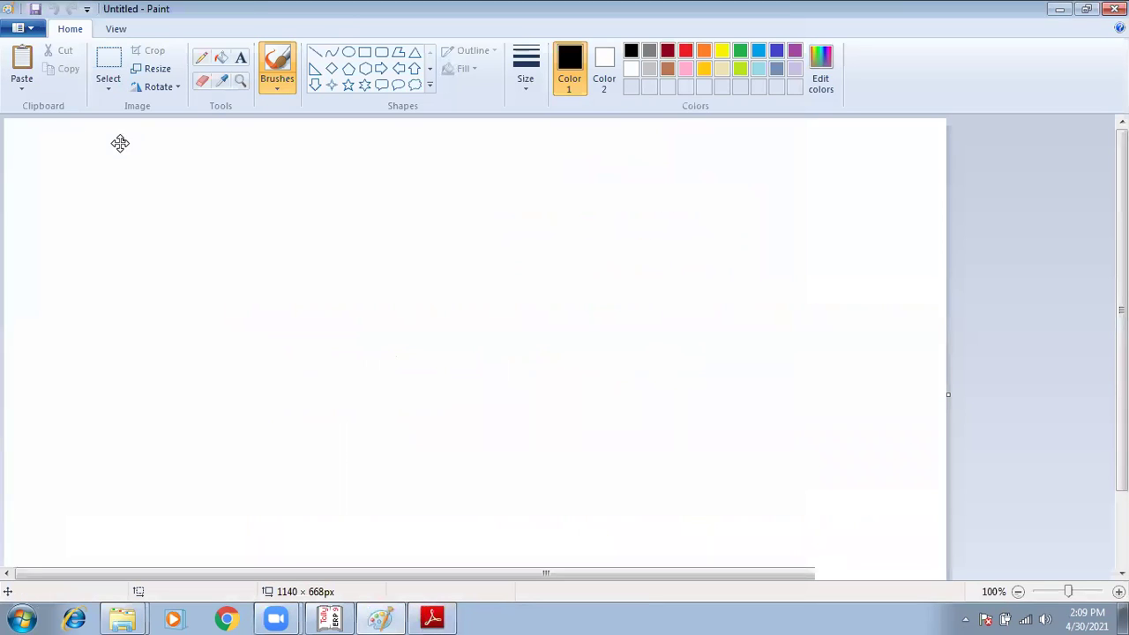
{"action": "key", "text": "ctrl+v"}
{"action": "key", "text": "ctrl+s"}
{"action": "type", "text": "4"}
{"action": "key", "text": "Return"}
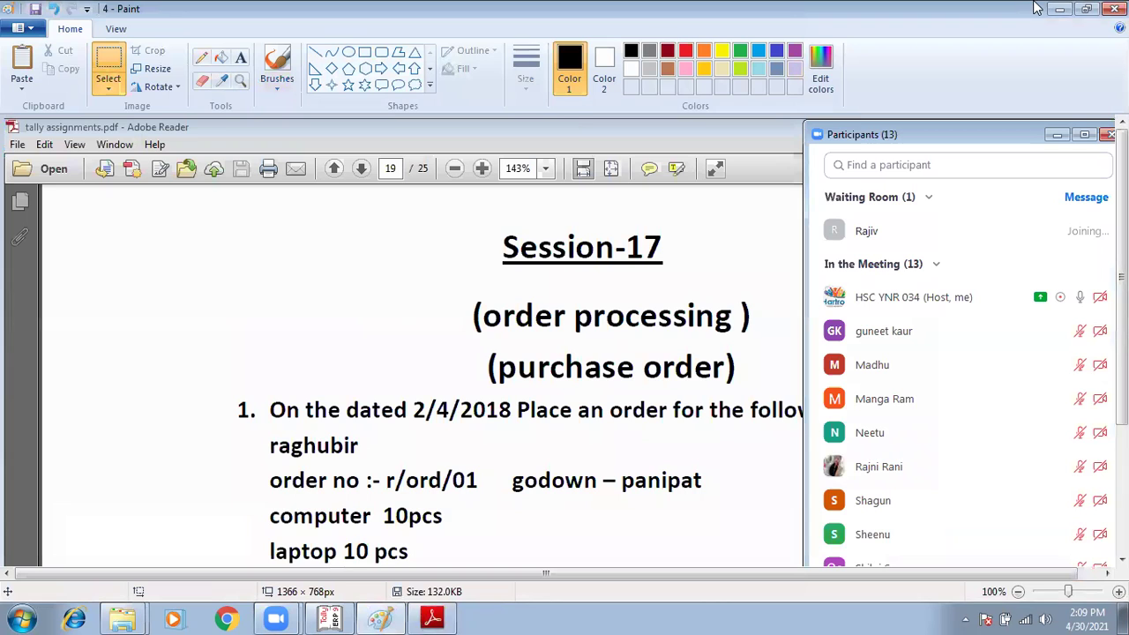
{"action": "left_click", "coordinate": [1115, 8]}
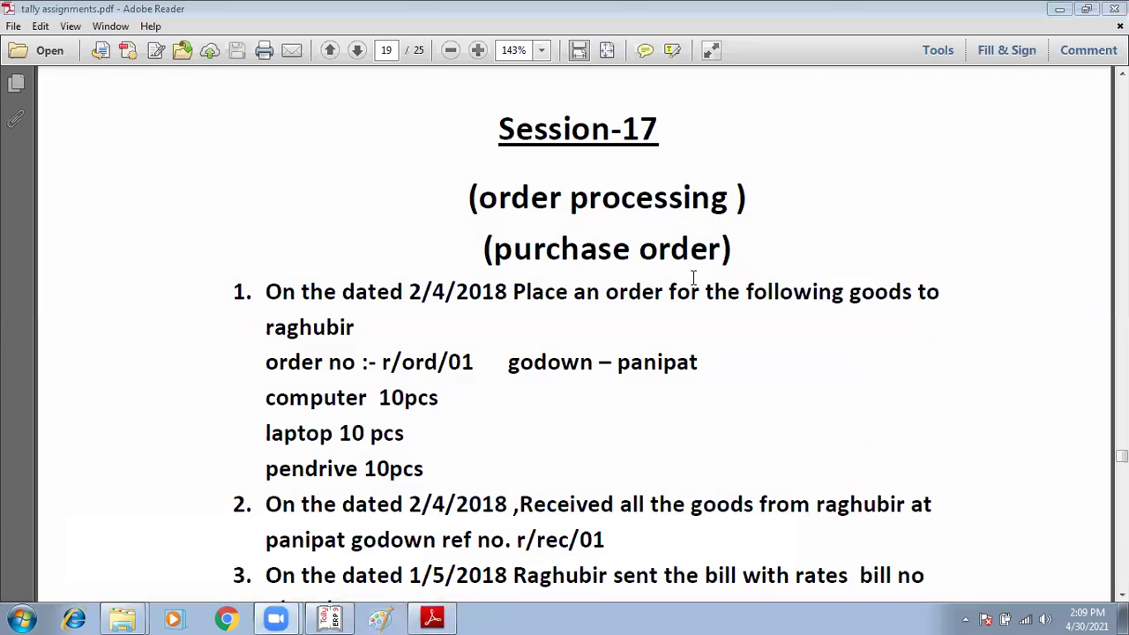
Step: Read the first purchase order exercise, switch to Tally.ERP 9 and load the company BATCH 1 TO 5
{"action": "scroll", "coordinate": [618, 287], "scroll_direction": "down", "scroll_amount": 3}
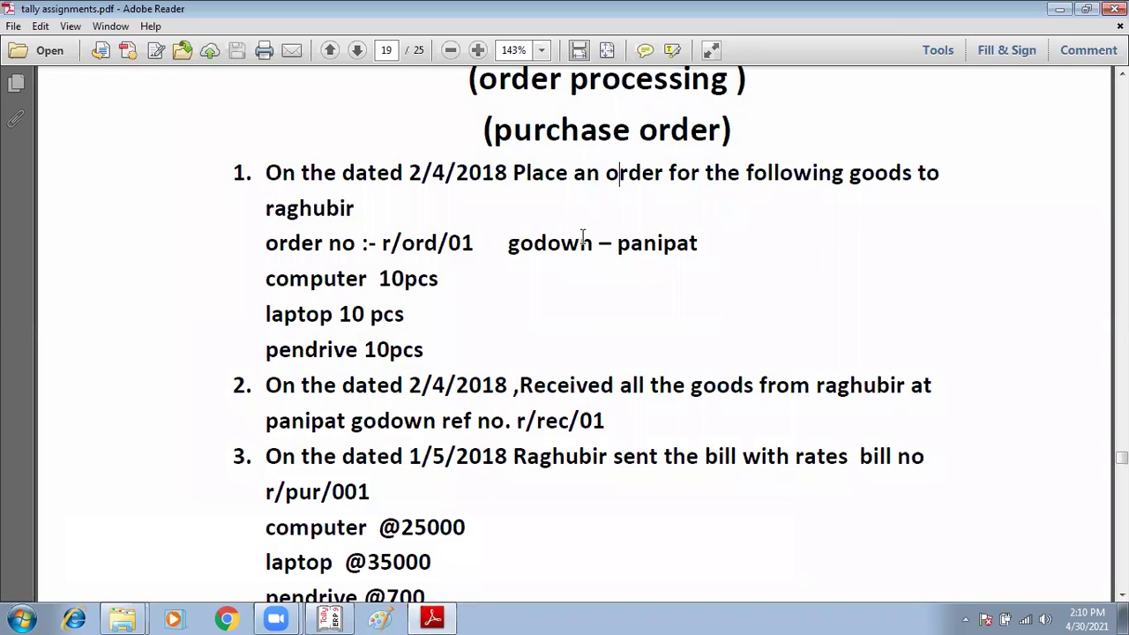
{"action": "left_click", "coordinate": [332, 619]}
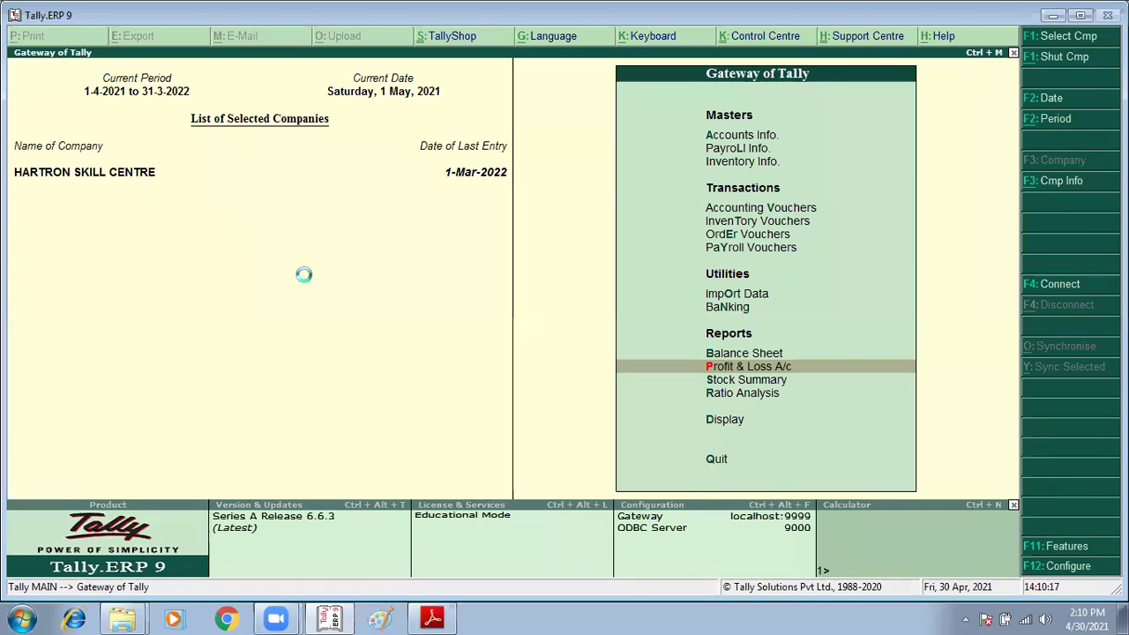
{"action": "key", "text": "F1"}
{"action": "type", "text": "b"}
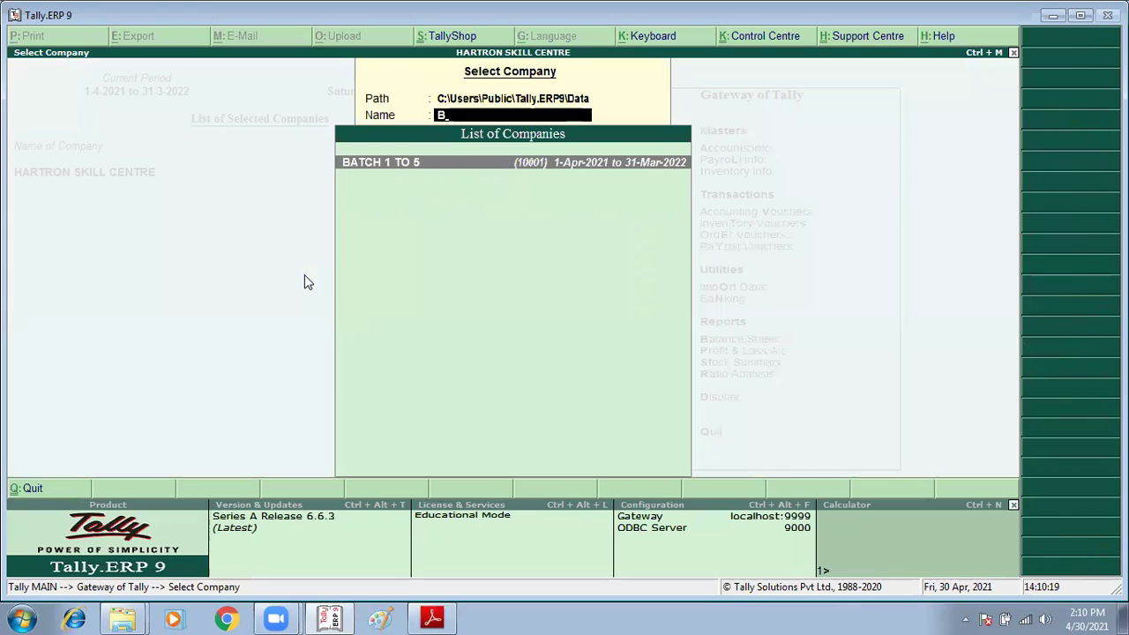
{"action": "key", "text": "Return"}
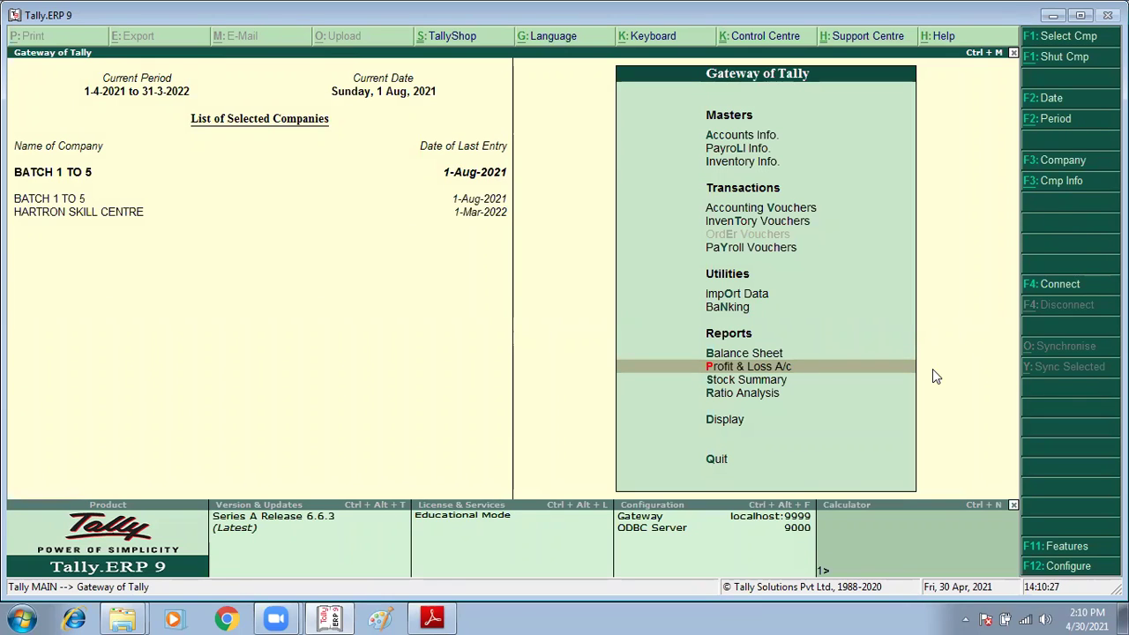
Step: Look through the existing ledgers of BATCH 1 TO 5 in the single-ledger display list under Accounts Info
{"action": "key", "text": "Up"}
{"action": "key", "text": "Up"}
{"action": "key", "text": "Up"}
{"action": "key", "text": "Up"}
{"action": "key", "text": "Up"}
{"action": "key", "text": "Up"}
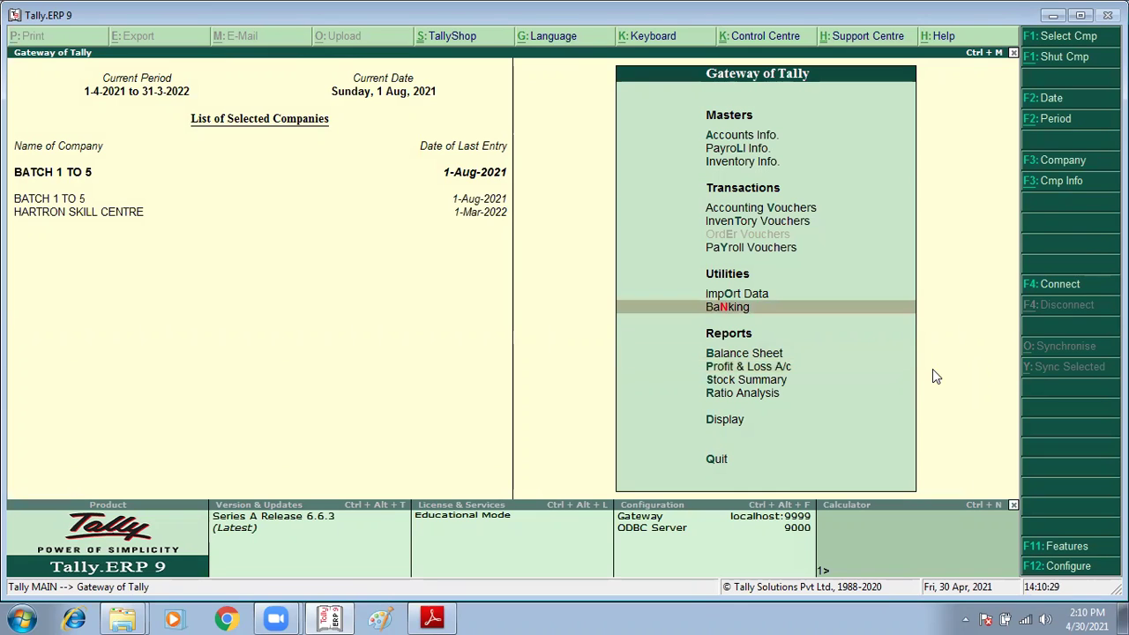
{"action": "key", "text": "Up"}
{"action": "key", "text": "Up"}
{"action": "key", "text": "Up"}
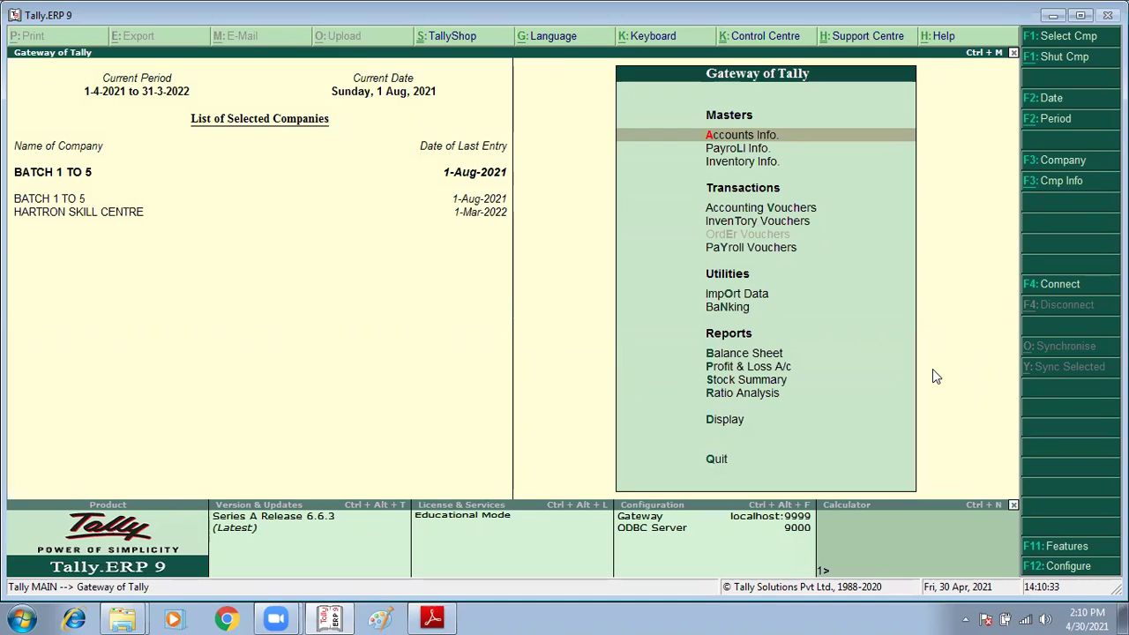
{"action": "key", "text": "Return"}
{"action": "key", "text": "Down"}
{"action": "key", "text": "Up"}
{"action": "key", "text": "Down"}
{"action": "key", "text": "Return"}
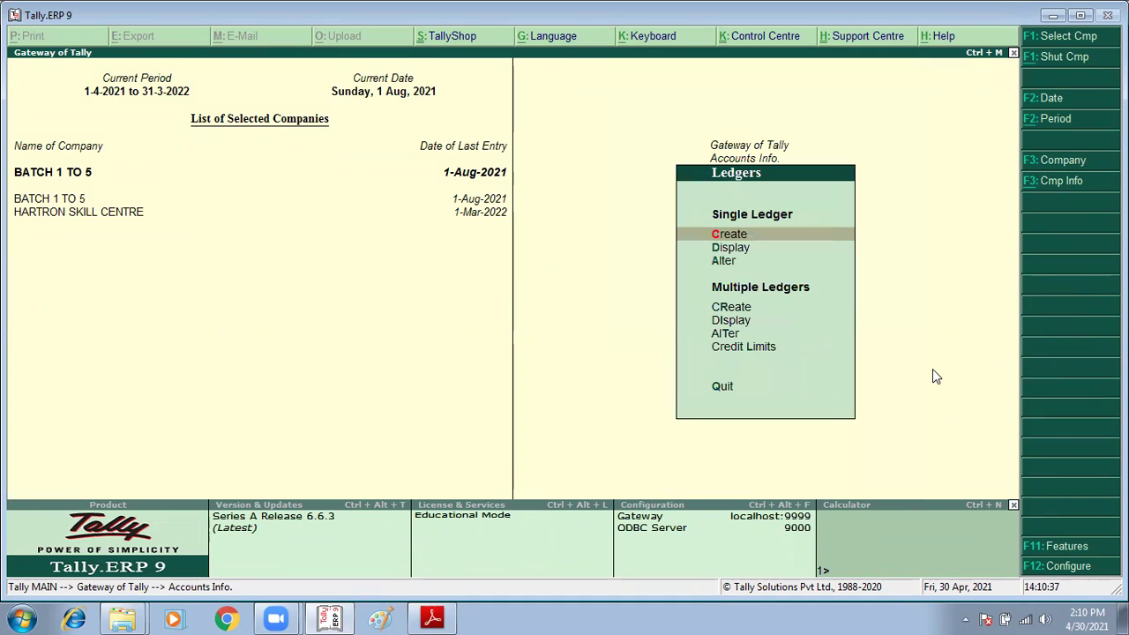
{"action": "key", "text": "Down"}
{"action": "key", "text": "Return"}
{"action": "key", "text": "Down"}
{"action": "key", "text": "Down"}
{"action": "key", "text": "Down"}
{"action": "key", "text": "Down"}
{"action": "key", "text": "Down"}
{"action": "key", "text": "Down"}
{"action": "key", "text": "Down"}
{"action": "key", "text": "Down"}
{"action": "key", "text": "Down"}
{"action": "key", "text": "Down"}
{"action": "key", "text": "Down"}
{"action": "key", "text": "Down"}
{"action": "key", "text": "Down"}
{"action": "key", "text": "Down"}
{"action": "key", "text": "Down"}
{"action": "key", "text": "Down"}
{"action": "key", "text": "Down"}
{"action": "key", "text": "Down"}
{"action": "key", "text": "Up"}
{"action": "key", "text": "Up"}
{"action": "key", "text": "Up"}
{"action": "key", "text": "Up"}
{"action": "key", "text": "Up"}
{"action": "key", "text": "Up"}
{"action": "key", "text": "Up"}
{"action": "key", "text": "Up"}
{"action": "key", "text": "Up"}
{"action": "key", "text": "Up"}
{"action": "key", "text": "Up"}
{"action": "key", "text": "Up"}
{"action": "key", "text": "Up"}
{"action": "key", "text": "Up"}
{"action": "key", "text": "Up"}
{"action": "key", "text": "Up"}
{"action": "key", "text": "Up"}
{"action": "key", "text": "Up"}
{"action": "key", "text": "Up"}
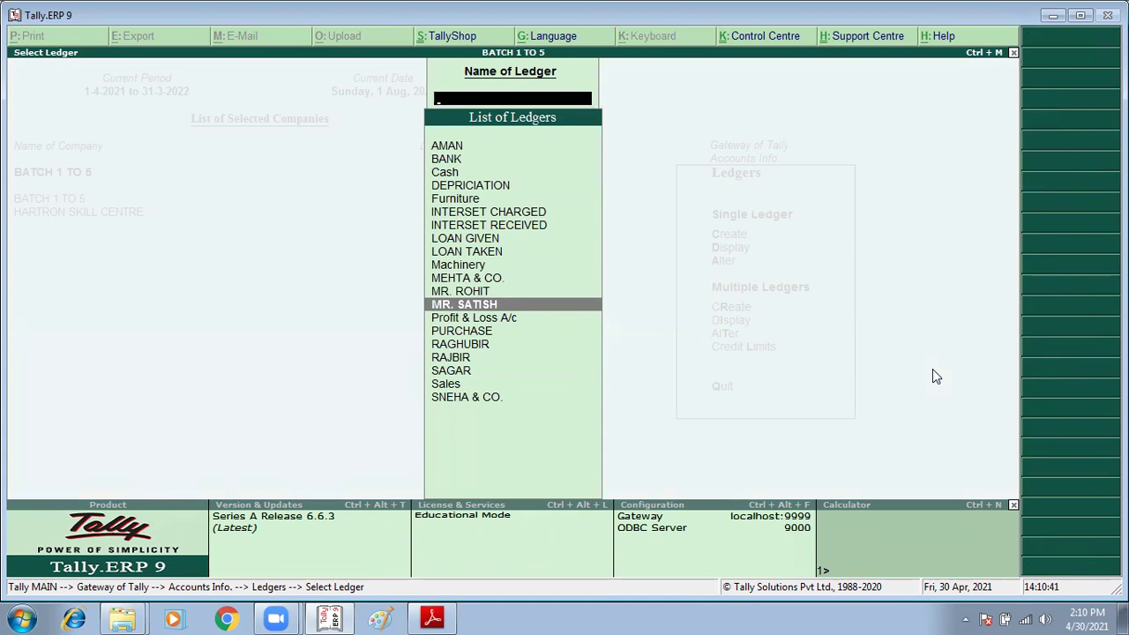
{"action": "key", "text": "Down"}
{"action": "key", "text": "Down"}
{"action": "key", "text": "Down"}
{"action": "key", "text": "Down"}
{"action": "key", "text": "Down"}
{"action": "key", "text": "Down"}
{"action": "key", "text": "Down"}
{"action": "key", "text": "Down"}
{"action": "key", "text": "Down"}
{"action": "key", "text": "Down"}
{"action": "key", "text": "Down"}
{"action": "key", "text": "Down"}
{"action": "key", "text": "Down"}
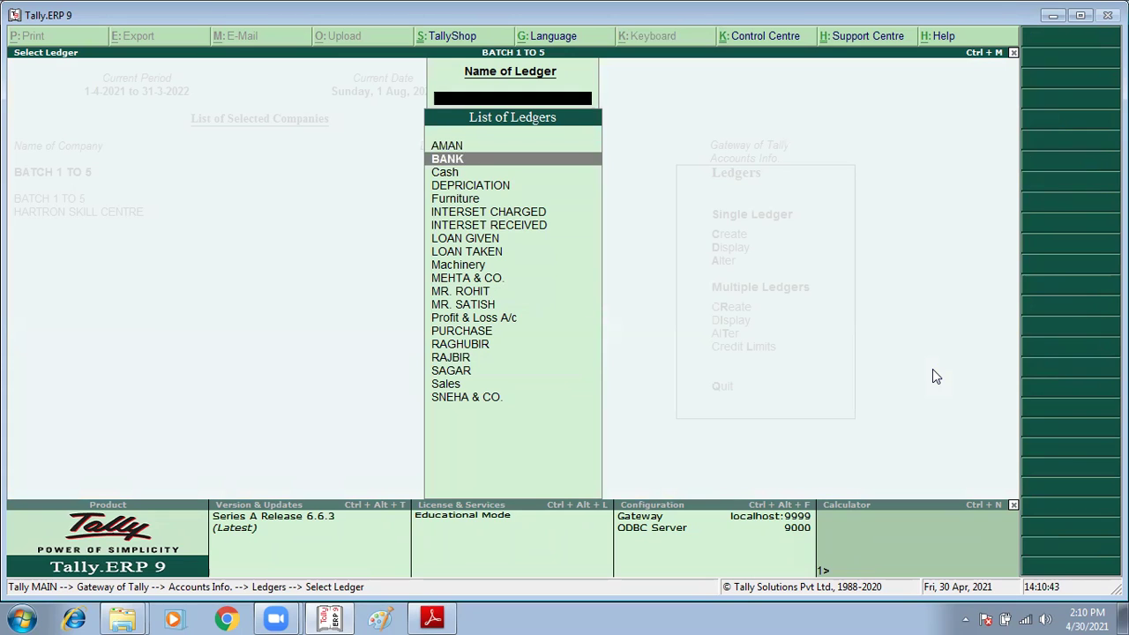
{"action": "key", "text": "Down"}
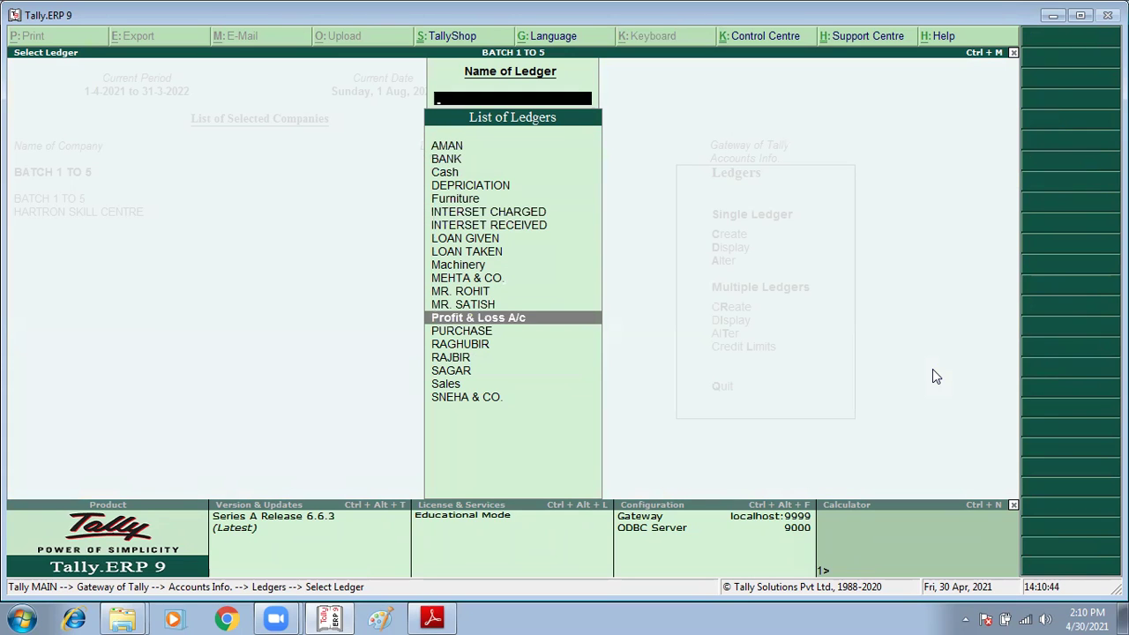
{"action": "key", "text": "Escape"}
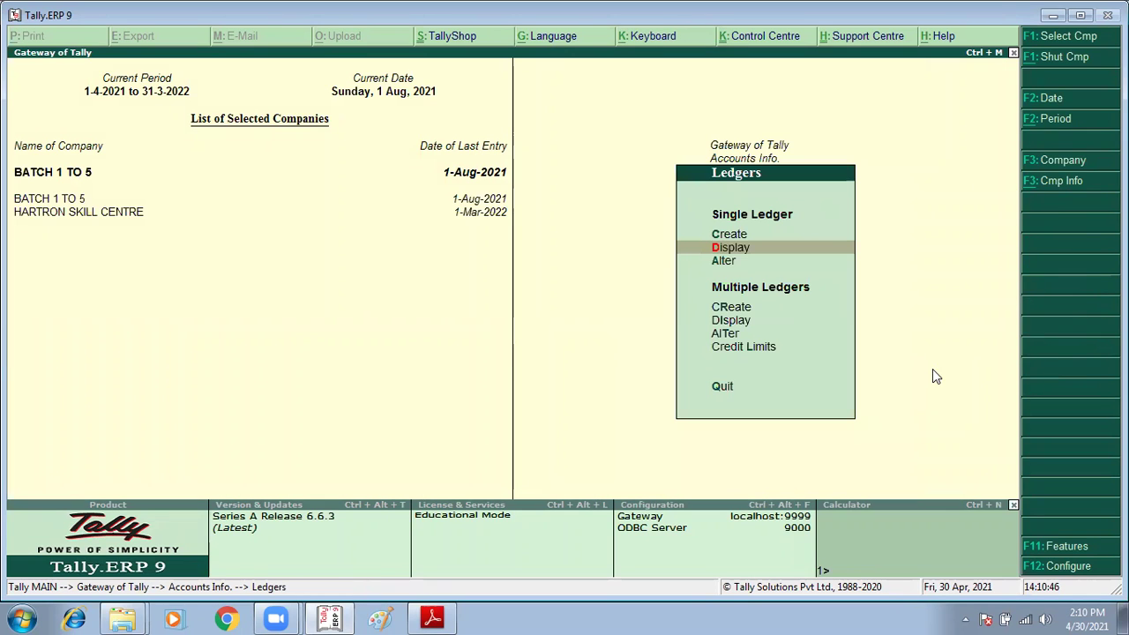
Step: Check the names in the single-ledger alteration list and leave the ledger masters
{"action": "key", "text": "Return"}
{"action": "key", "text": "Down"}
{"action": "key", "text": "Down"}
{"action": "key", "text": "Down"}
{"action": "key", "text": "Down"}
{"action": "key", "text": "Down"}
{"action": "key", "text": "Down"}
{"action": "key", "text": "Down"}
{"action": "key", "text": "Down"}
{"action": "key", "text": "Down"}
{"action": "key", "text": "Down"}
{"action": "key", "text": "Down"}
{"action": "key", "text": "Down"}
{"action": "key", "text": "Down"}
{"action": "key", "text": "Down"}
{"action": "key", "text": "Down"}
{"action": "key", "text": "Down"}
{"action": "key", "text": "Down"}
{"action": "key", "text": "Down"}
{"action": "key", "text": "Down"}
{"action": "key", "text": "Up"}
{"action": "key", "text": "Up"}
{"action": "key", "text": "Up"}
{"action": "key", "text": "Up"}
{"action": "key", "text": "Up"}
{"action": "key", "text": "Up"}
{"action": "key", "text": "Up"}
{"action": "key", "text": "Up"}
{"action": "key", "text": "Up"}
{"action": "key", "text": "Up"}
{"action": "key", "text": "Up"}
{"action": "key", "text": "Up"}
{"action": "key", "text": "Up"}
{"action": "key", "text": "Up"}
{"action": "key", "text": "Up"}
{"action": "key", "text": "Up"}
{"action": "key", "text": "Up"}
{"action": "key", "text": "Up"}
{"action": "key", "text": "Up"}
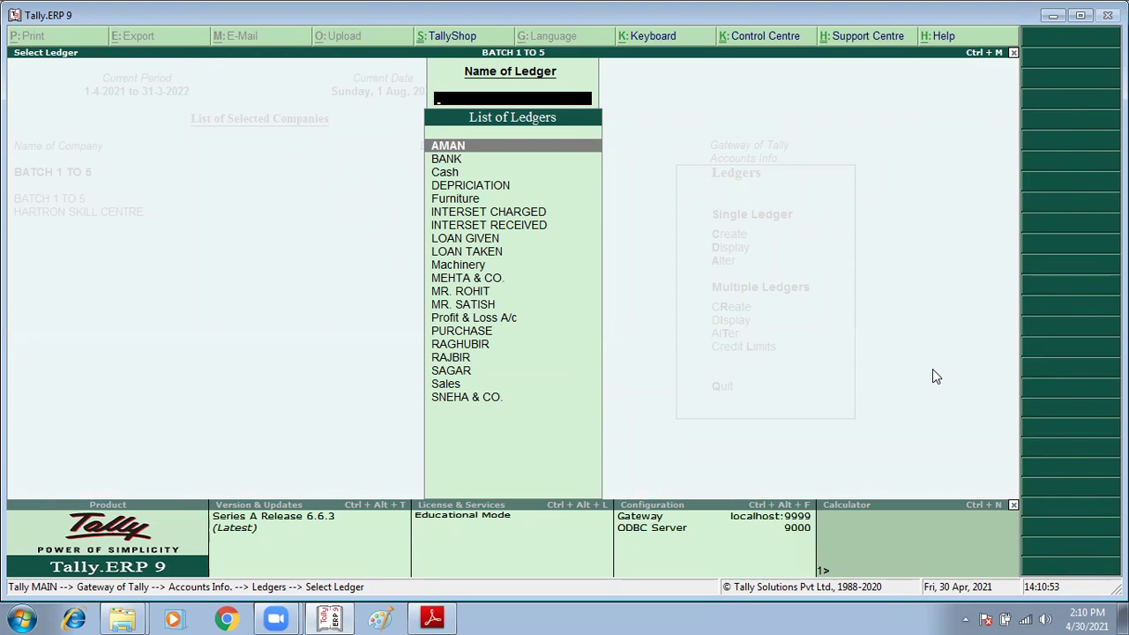
{"action": "key", "text": "Escape"}
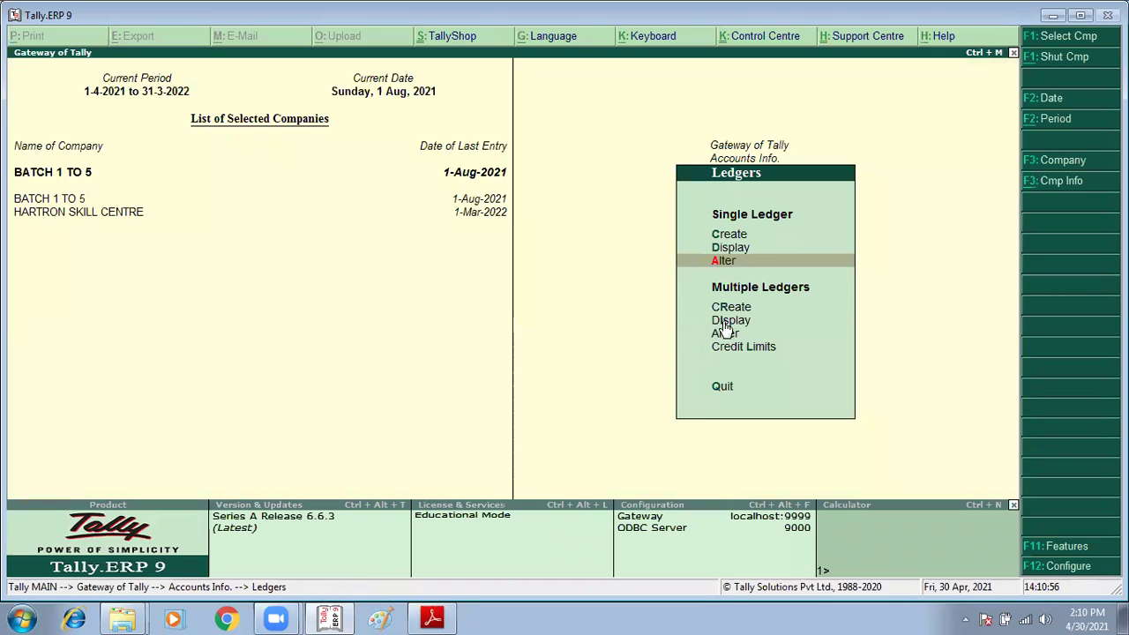
{"action": "key", "text": "Escape"}
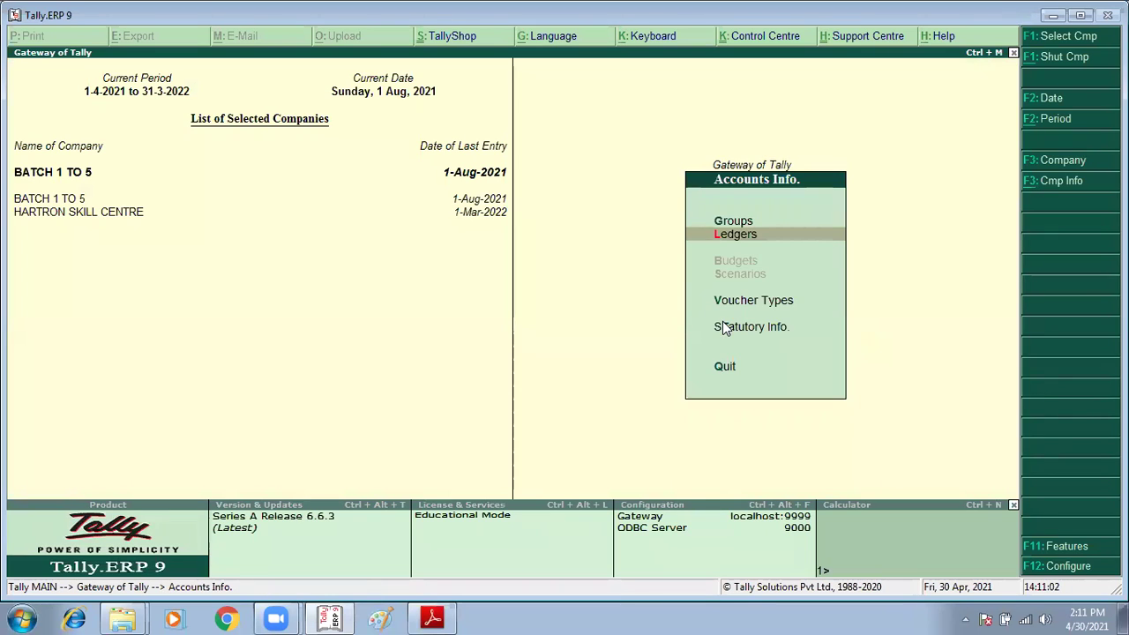
Step: Look through the existing stock items of BATCH 1 TO 5 in the single stock item display list under Inventory Info
{"action": "key", "text": "Escape"}
{"action": "key", "text": "Down"}
{"action": "key", "text": "Down"}
{"action": "key", "text": "Return"}
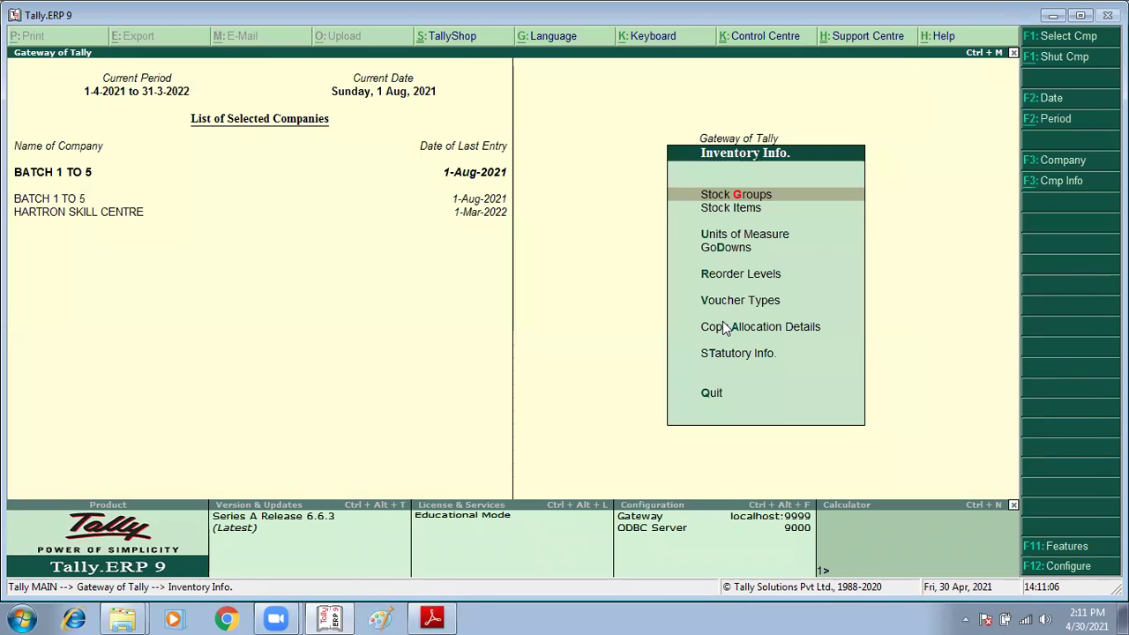
{"action": "key", "text": "Down"}
{"action": "key", "text": "Return"}
{"action": "key", "text": "Down"}
{"action": "key", "text": "Return"}
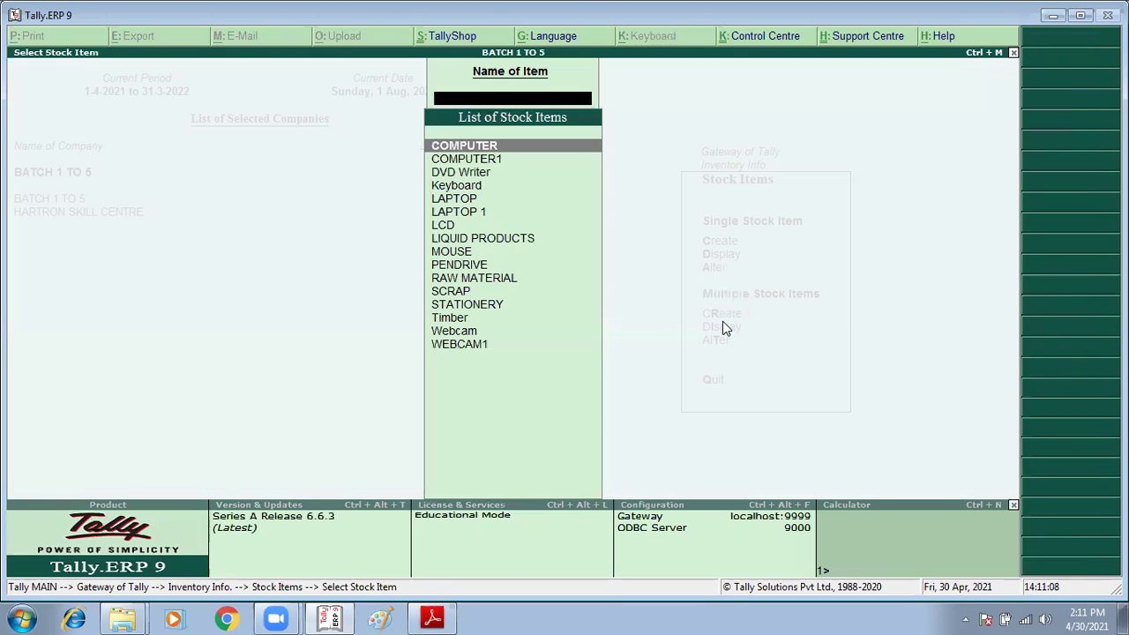
{"action": "key", "text": "Down"}
{"action": "key", "text": "Down"}
{"action": "key", "text": "Down"}
{"action": "key", "text": "Down"}
{"action": "key", "text": "Down"}
{"action": "key", "text": "Down"}
{"action": "key", "text": "Down"}
{"action": "key", "text": "Down"}
{"action": "key", "text": "Down"}
{"action": "key", "text": "Down"}
{"action": "key", "text": "Down"}
{"action": "key", "text": "Down"}
{"action": "key", "text": "Down"}
{"action": "key", "text": "Down"}
{"action": "key", "text": "Down"}
{"action": "key", "text": "Up"}
{"action": "key", "text": "Up"}
{"action": "key", "text": "Up"}
{"action": "key", "text": "Up"}
{"action": "key", "text": "Up"}
{"action": "key", "text": "Up"}
{"action": "key", "text": "Up"}
{"action": "key", "text": "Up"}
{"action": "key", "text": "Up"}
{"action": "key", "text": "Up"}
{"action": "key", "text": "Up"}
{"action": "key", "text": "Up"}
{"action": "key", "text": "Up"}
{"action": "key", "text": "Up"}
{"action": "key", "text": "Up"}
{"action": "key", "text": "Escape"}
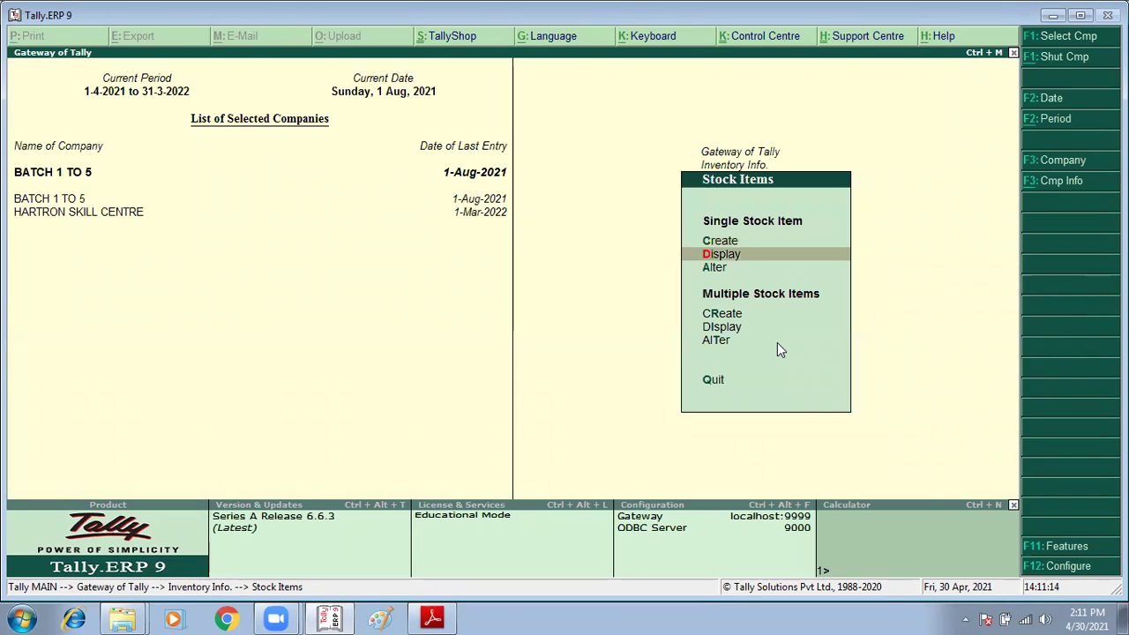
Step: Check the item names in the single stock item alteration list and return to Inventory Info
{"action": "key", "text": "Return"}
{"action": "key", "text": "Down"}
{"action": "key", "text": "Down"}
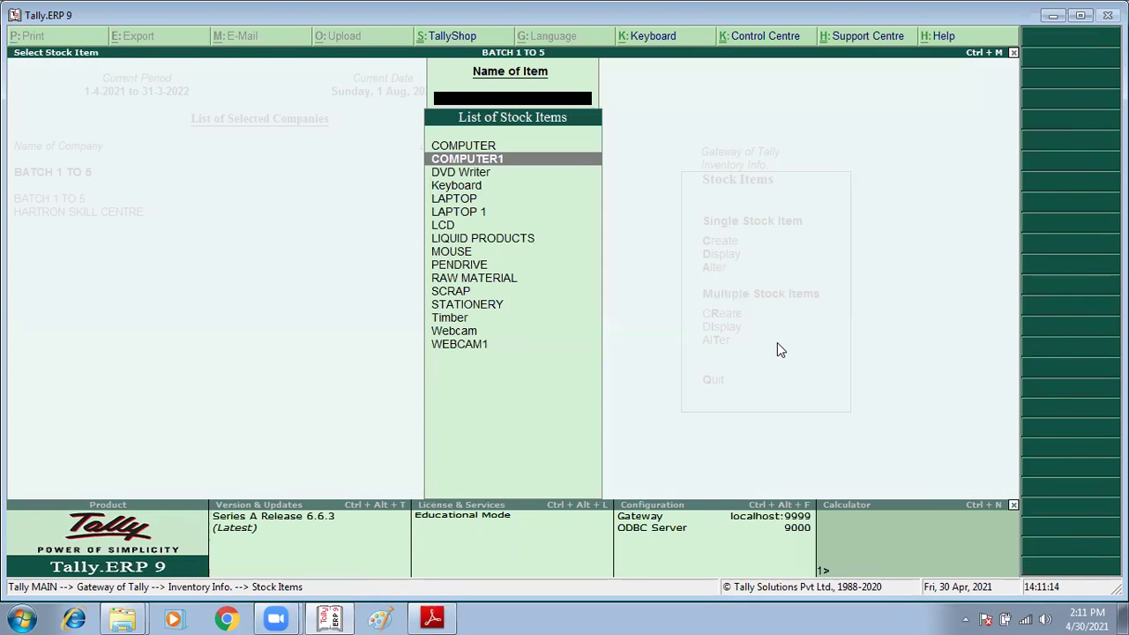
{"action": "key", "text": "Down"}
{"action": "key", "text": "Down"}
{"action": "key", "text": "Down"}
{"action": "key", "text": "Down"}
{"action": "key", "text": "Down"}
{"action": "key", "text": "Down"}
{"action": "key", "text": "Down"}
{"action": "key", "text": "Down"}
{"action": "key", "text": "Down"}
{"action": "key", "text": "Down"}
{"action": "key", "text": "Down"}
{"action": "key", "text": "Down"}
{"action": "key", "text": "Down"}
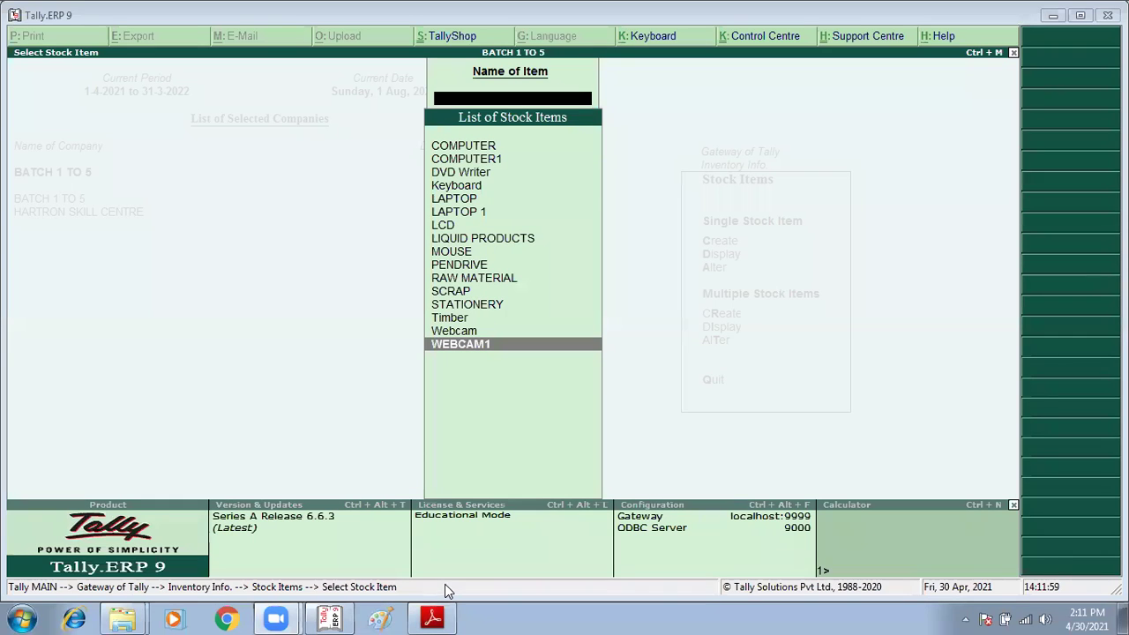
{"action": "key", "text": "Escape"}
{"action": "key", "text": "Escape"}
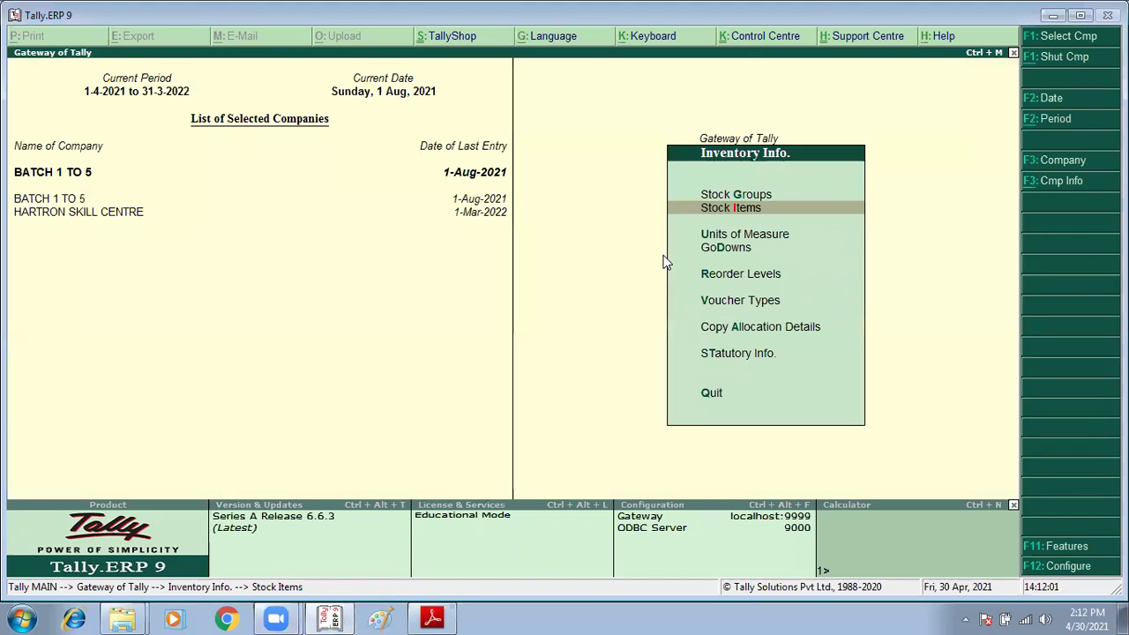
Step: Return to Accounts Info. and review the ledger names again in the single-ledger display list
{"action": "key", "text": "Escape"}
{"action": "key", "text": "Up"}
{"action": "key", "text": "Up"}
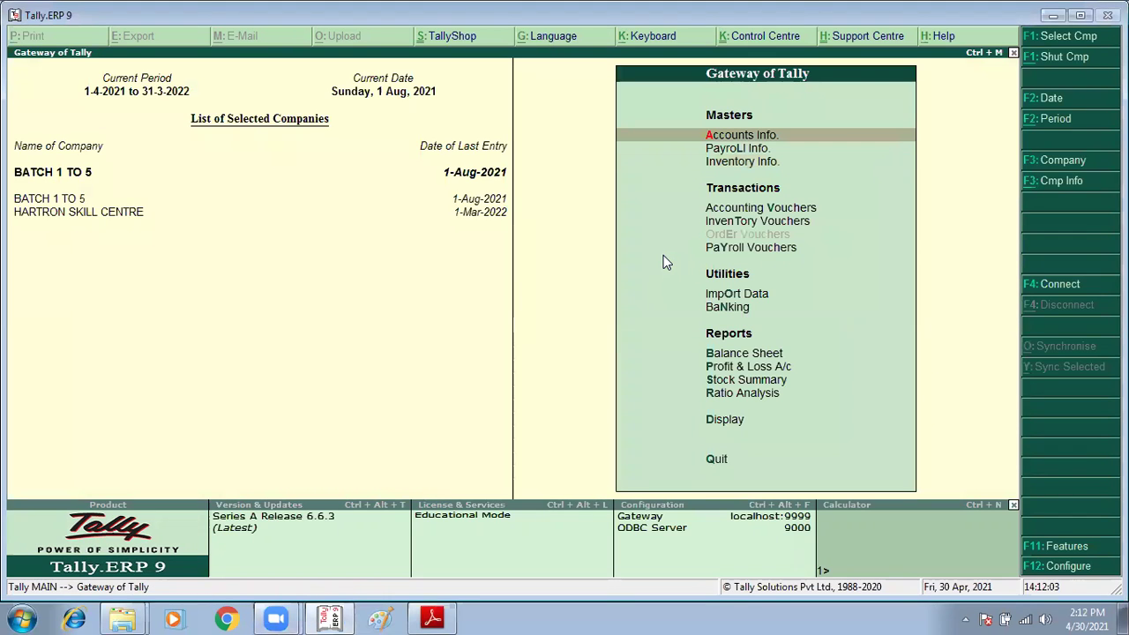
{"action": "key", "text": "Return"}
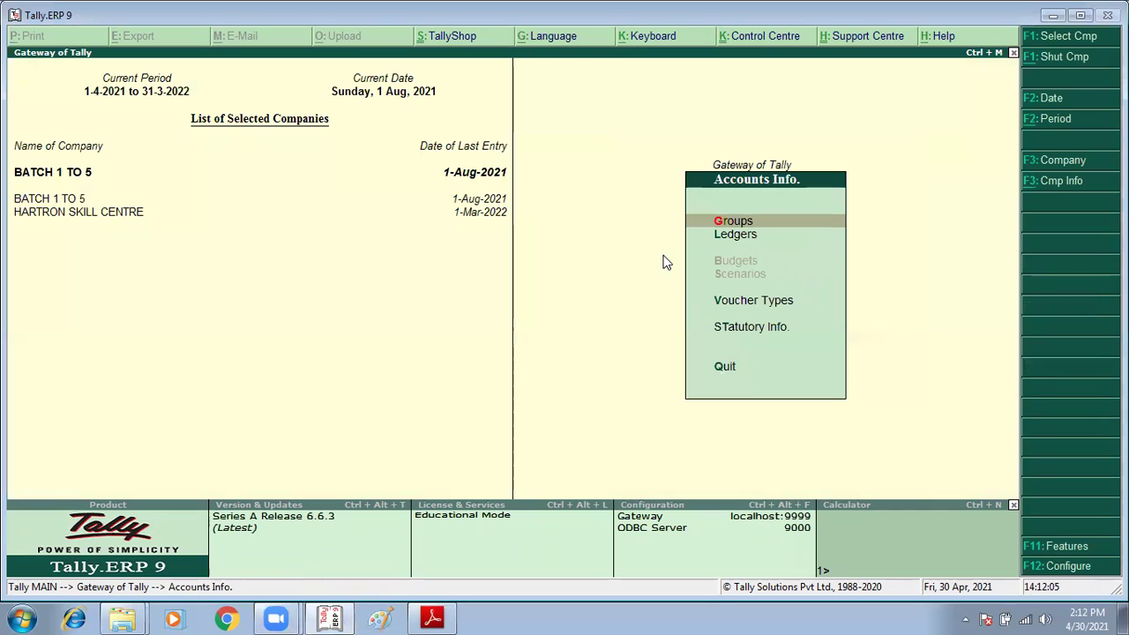
{"action": "key", "text": "l"}
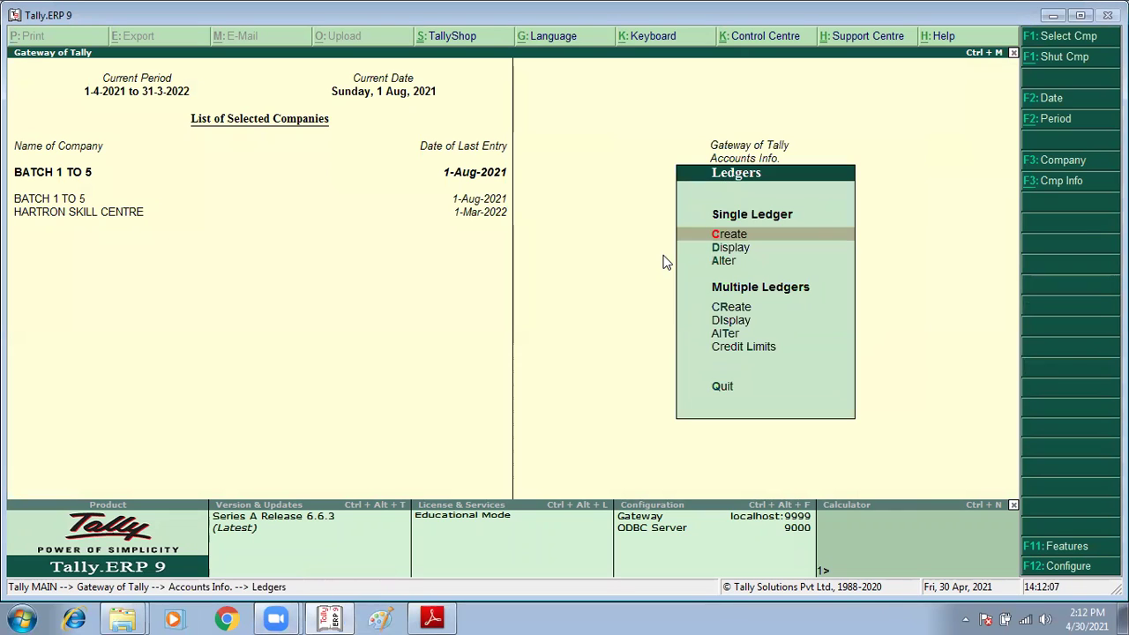
{"action": "key", "text": "Down"}
{"action": "key", "text": "Return"}
{"action": "key", "text": "Down"}
{"action": "key", "text": "Down"}
{"action": "key", "text": "Down"}
{"action": "key", "text": "Down"}
{"action": "key", "text": "Down"}
{"action": "key", "text": "Down"}
{"action": "key", "text": "Down"}
{"action": "key", "text": "Down"}
{"action": "key", "text": "Down"}
{"action": "key", "text": "Down"}
{"action": "key", "text": "Down"}
{"action": "key", "text": "Down"}
{"action": "key", "text": "Down"}
{"action": "key", "text": "Down"}
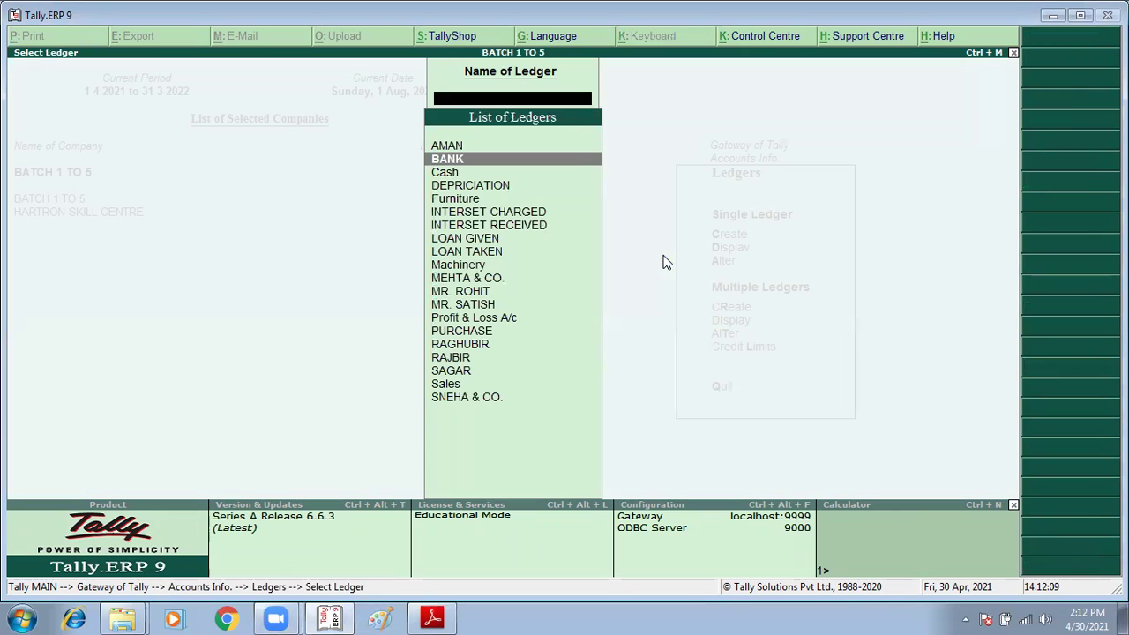
{"action": "key", "text": "Down"}
{"action": "key", "text": "Down"}
{"action": "key", "text": "Down"}
{"action": "key", "text": "Down"}
{"action": "key", "text": "Down"}
{"action": "key", "text": "Up"}
{"action": "key", "text": "Up"}
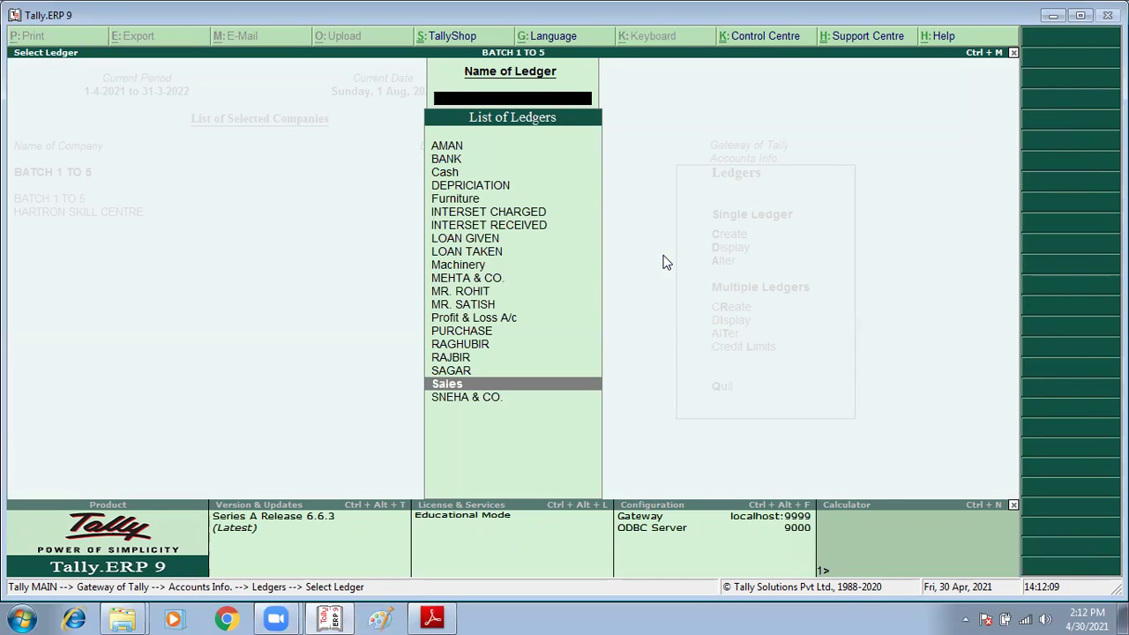
{"action": "key", "text": "Up"}
{"action": "key", "text": "Up"}
{"action": "key", "text": "Up"}
{"action": "key", "text": "Up"}
{"action": "key", "text": "Up"}
{"action": "key", "text": "Up"}
{"action": "key", "text": "Up"}
{"action": "key", "text": "Up"}
{"action": "key", "text": "Up"}
{"action": "key", "text": "Up"}
{"action": "key", "text": "Up"}
{"action": "key", "text": "Up"}
{"action": "key", "text": "Up"}
{"action": "key", "text": "Up"}
{"action": "key", "text": "Up"}
{"action": "key", "text": "Up"}
{"action": "key", "text": "Up"}
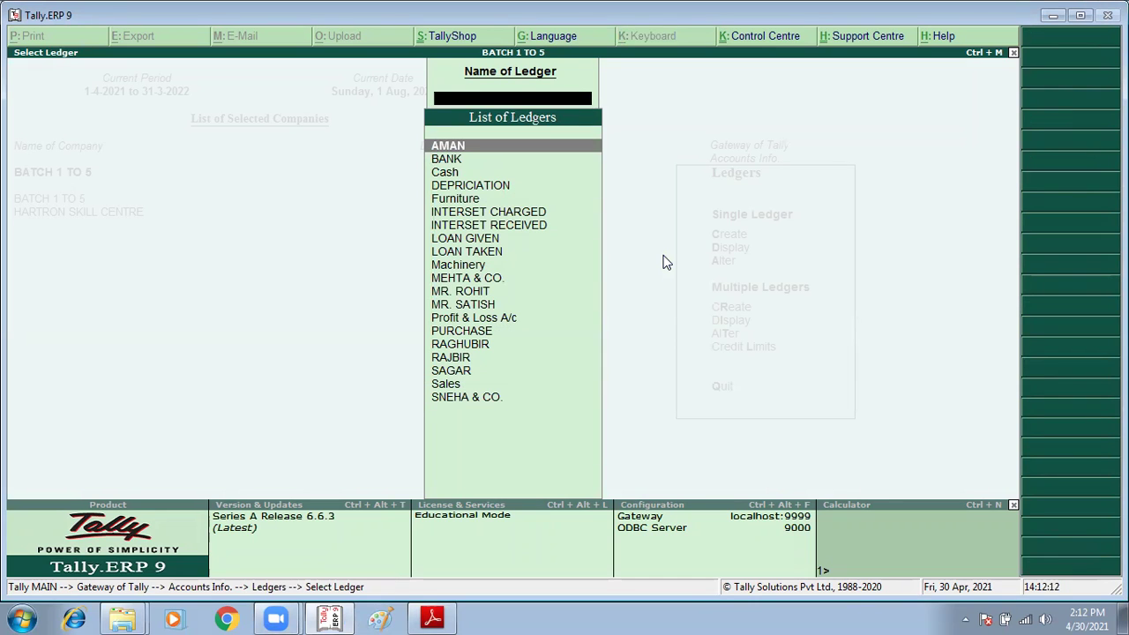
{"action": "key", "text": "Escape"}
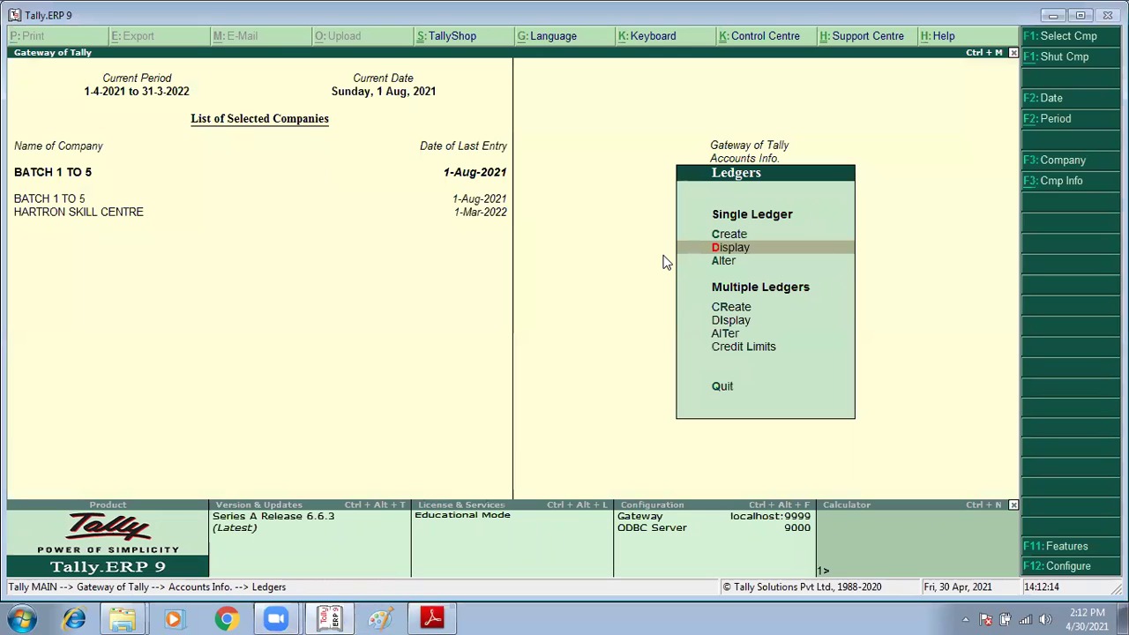
Step: Go through the ledger names in the single-ledger alteration list and return to the Gateway of Tally
{"action": "key", "text": "Down"}
{"action": "key", "text": "Return"}
{"action": "key", "text": "Down"}
{"action": "key", "text": "Down"}
{"action": "key", "text": "Down"}
{"action": "key", "text": "Down"}
{"action": "key", "text": "Down"}
{"action": "key", "text": "Down"}
{"action": "key", "text": "Down"}
{"action": "key", "text": "Down"}
{"action": "key", "text": "Down"}
{"action": "key", "text": "Down"}
{"action": "key", "text": "Down"}
{"action": "key", "text": "Down"}
{"action": "key", "text": "Down"}
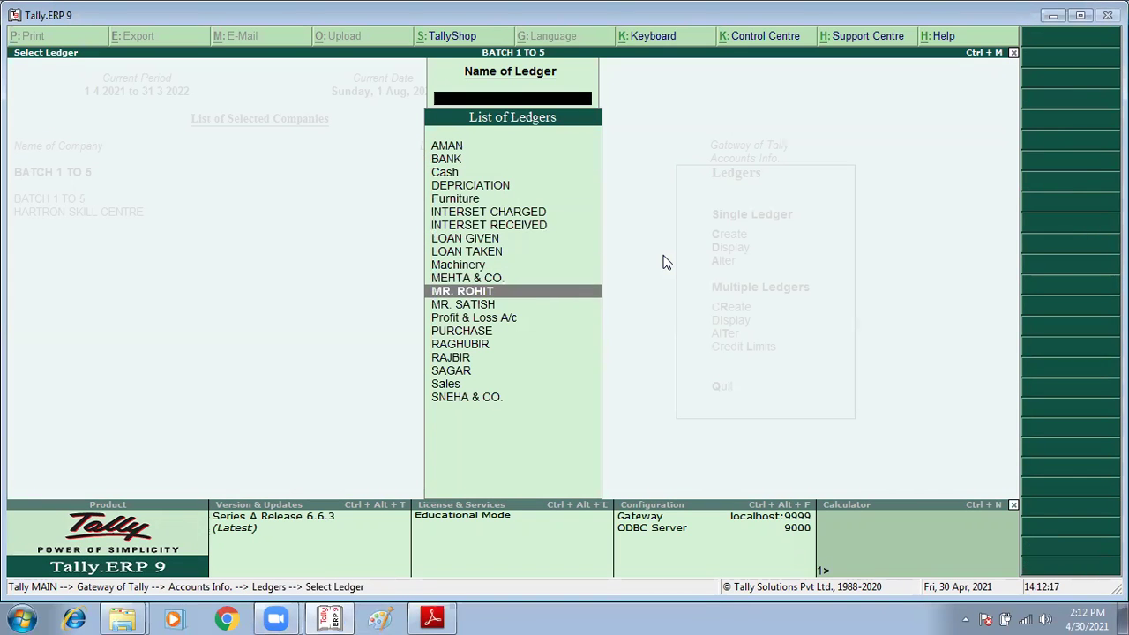
{"action": "key", "text": "Down"}
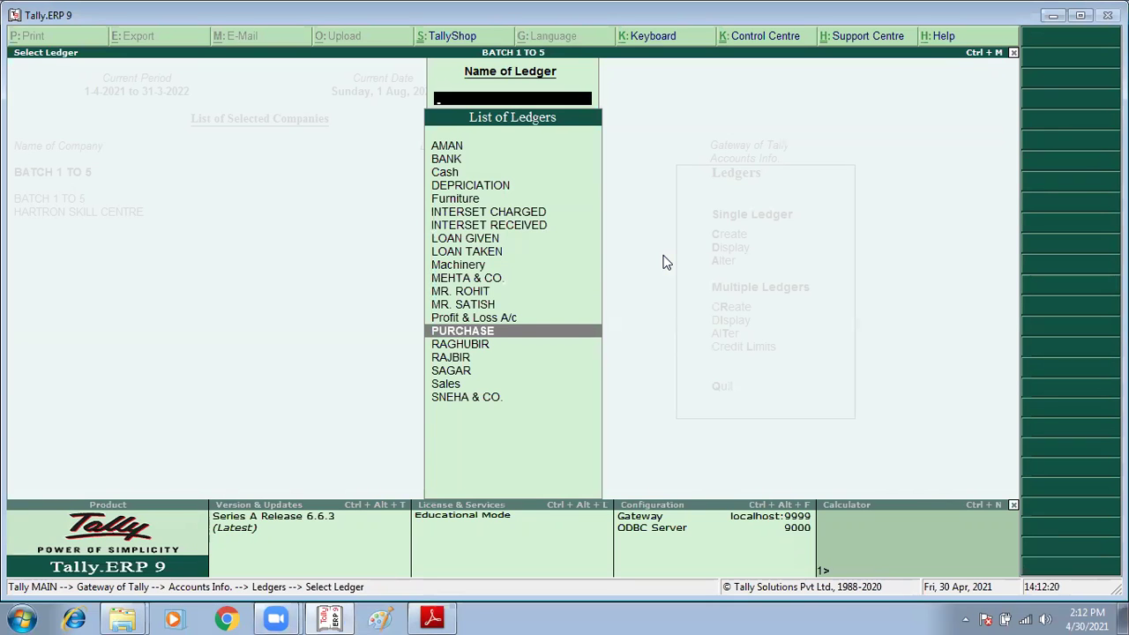
{"action": "key", "text": "Escape"}
{"action": "key", "text": "Escape"}
{"action": "key", "text": "Escape"}
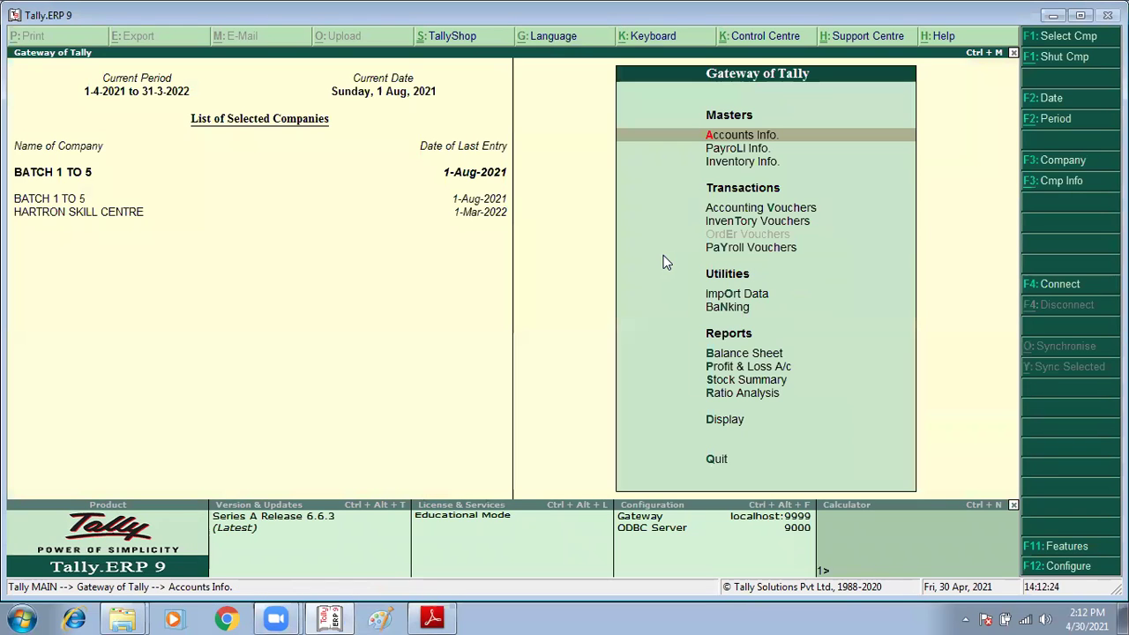
Step: Reopen the stock item masters under Inventory Info. and review all item names in the single stock item display list
{"action": "key", "text": "Down"}
{"action": "key", "text": "Down"}
{"action": "key", "text": "Return"}
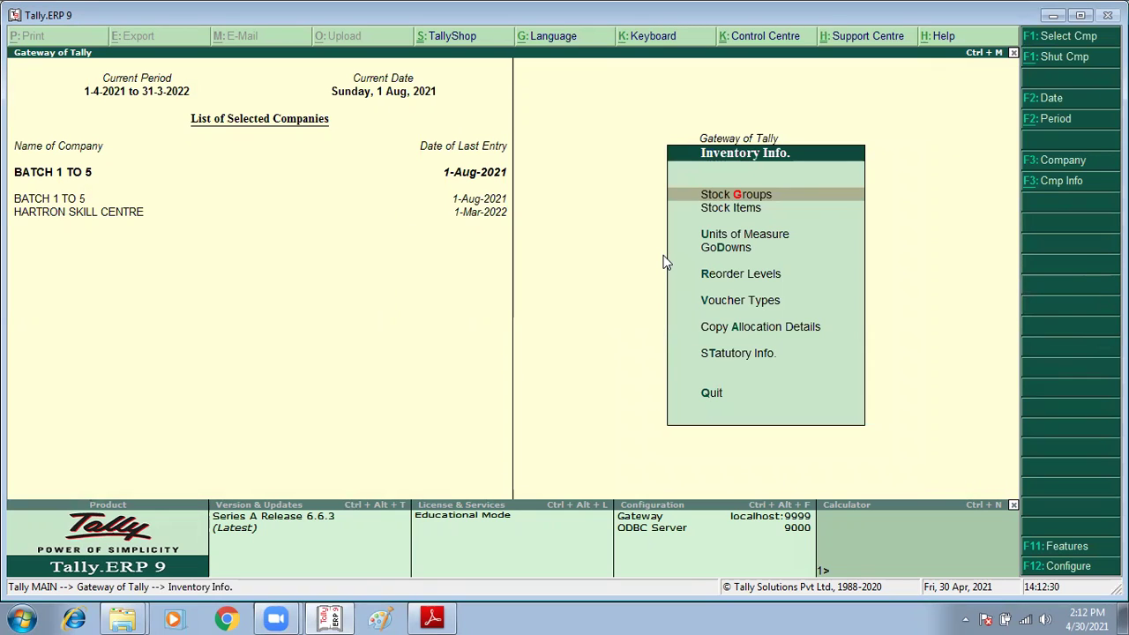
{"action": "key", "text": "Down"}
{"action": "key", "text": "Up"}
{"action": "key", "text": "Down"}
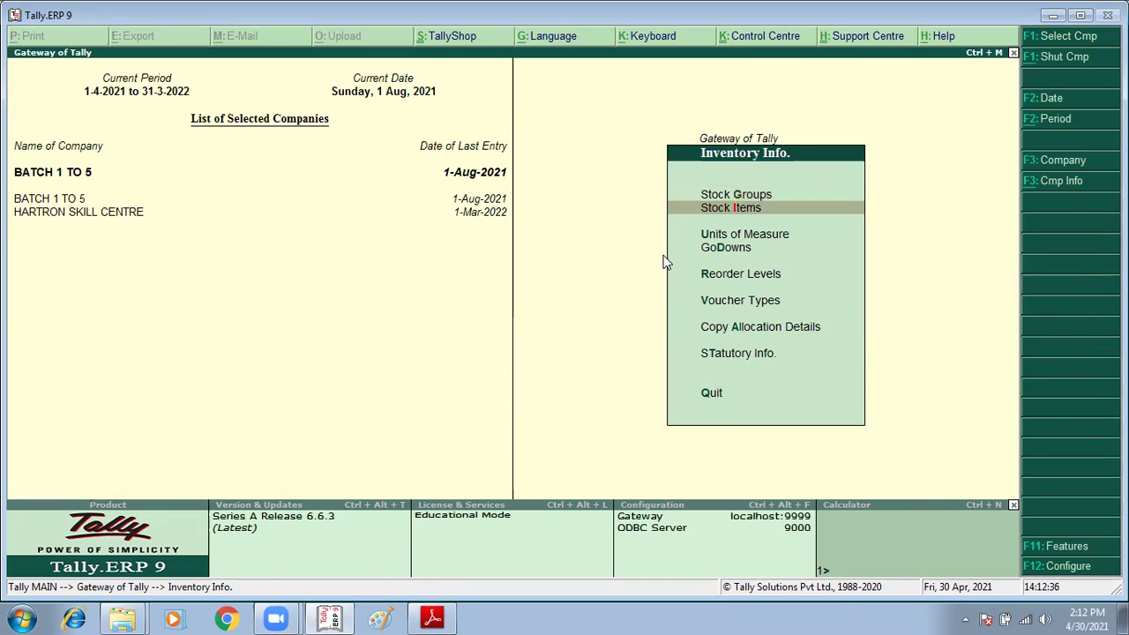
{"action": "key", "text": "Return"}
{"action": "key", "text": "Down"}
{"action": "key", "text": "Return"}
{"action": "key", "text": "Down"}
{"action": "key", "text": "Down"}
{"action": "key", "text": "Down"}
{"action": "key", "text": "Down"}
{"action": "key", "text": "Down"}
{"action": "key", "text": "Down"}
{"action": "key", "text": "Down"}
{"action": "key", "text": "Down"}
{"action": "key", "text": "Down"}
{"action": "key", "text": "Down"}
{"action": "key", "text": "Down"}
{"action": "key", "text": "Down"}
{"action": "key", "text": "Down"}
{"action": "key", "text": "Down"}
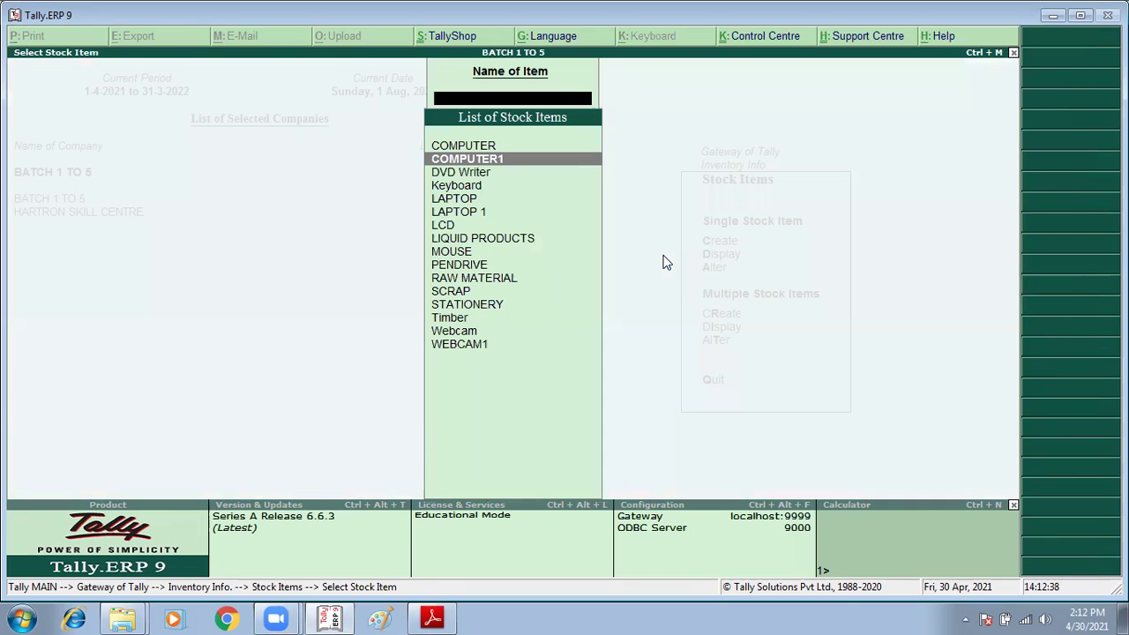
{"action": "key", "text": "Down"}
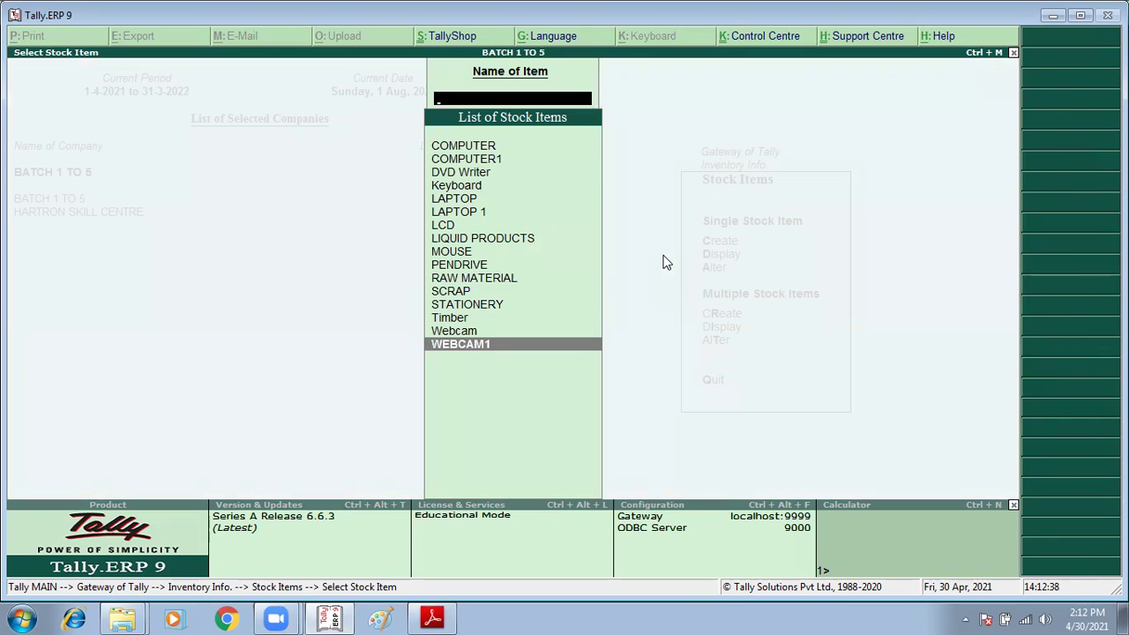
{"action": "key", "text": "Escape"}
{"action": "key", "text": "Down"}
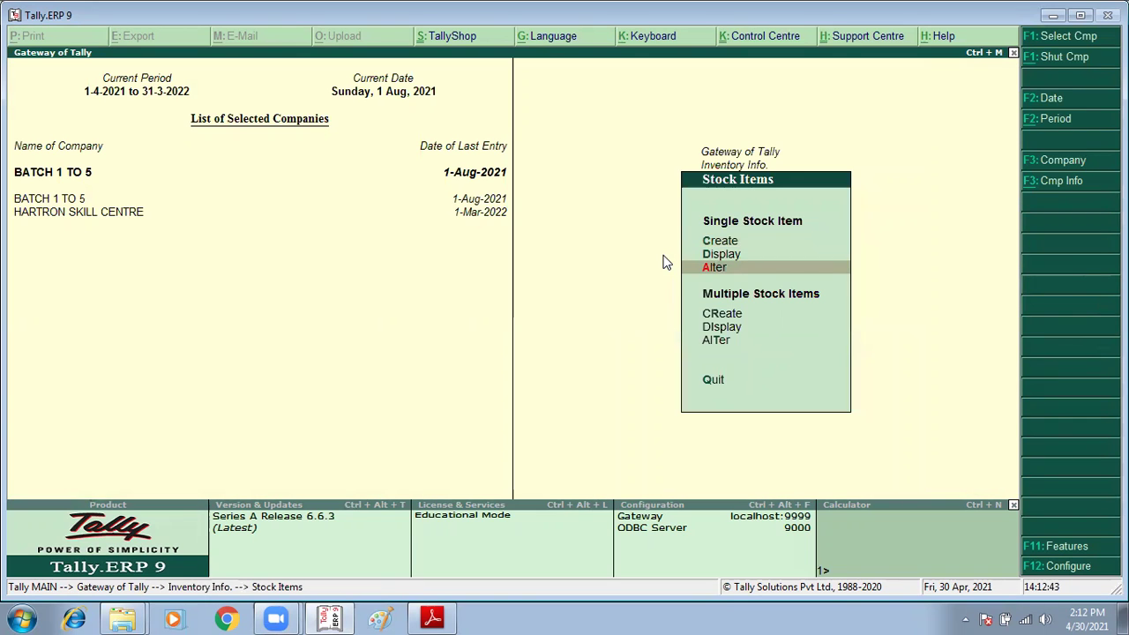
Step: Review all item names in the single stock item alteration list and return to Inventory Info
{"action": "key", "text": "Return"}
{"action": "key", "text": "Down"}
{"action": "key", "text": "Down"}
{"action": "key", "text": "Down"}
{"action": "key", "text": "Down"}
{"action": "key", "text": "Down"}
{"action": "key", "text": "Down"}
{"action": "key", "text": "Down"}
{"action": "key", "text": "Down"}
{"action": "key", "text": "Down"}
{"action": "key", "text": "Down"}
{"action": "key", "text": "Down"}
{"action": "key", "text": "Down"}
{"action": "key", "text": "Down"}
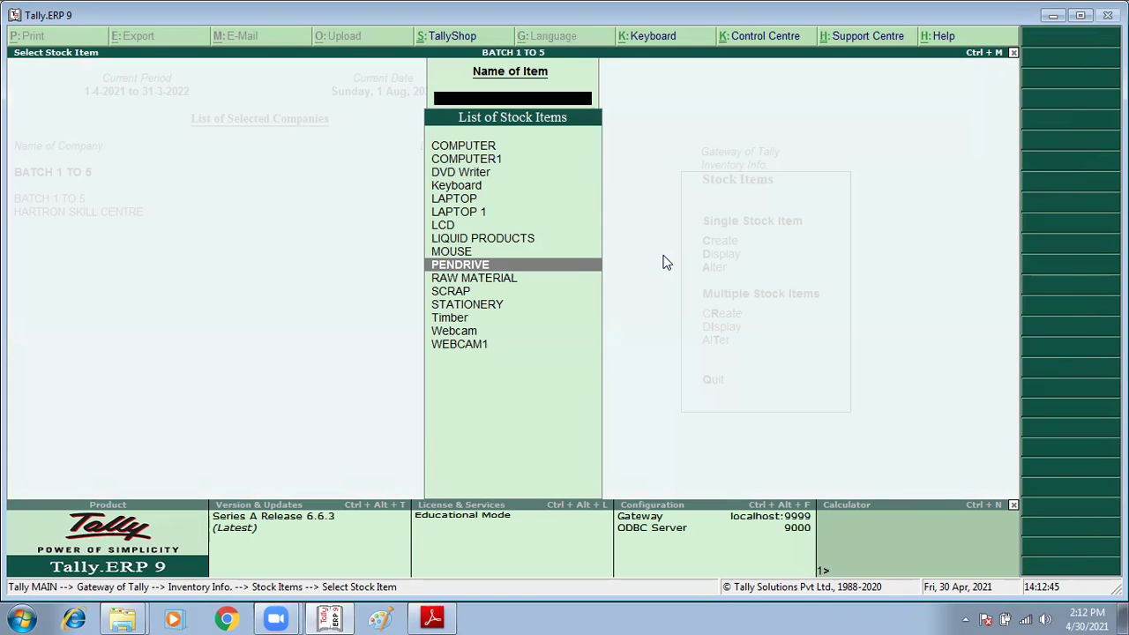
{"action": "key", "text": "Up"}
{"action": "key", "text": "Up"}
{"action": "key", "text": "Up"}
{"action": "key", "text": "Up"}
{"action": "key", "text": "Up"}
{"action": "key", "text": "Up"}
{"action": "key", "text": "Up"}
{"action": "key", "text": "Up"}
{"action": "key", "text": "Up"}
{"action": "key", "text": "Up"}
{"action": "key", "text": "Up"}
{"action": "key", "text": "Up"}
{"action": "key", "text": "Up"}
{"action": "key", "text": "Down"}
{"action": "key", "text": "Down"}
{"action": "key", "text": "Down"}
{"action": "key", "text": "Down"}
{"action": "key", "text": "Down"}
{"action": "key", "text": "Down"}
{"action": "key", "text": "Down"}
{"action": "key", "text": "Down"}
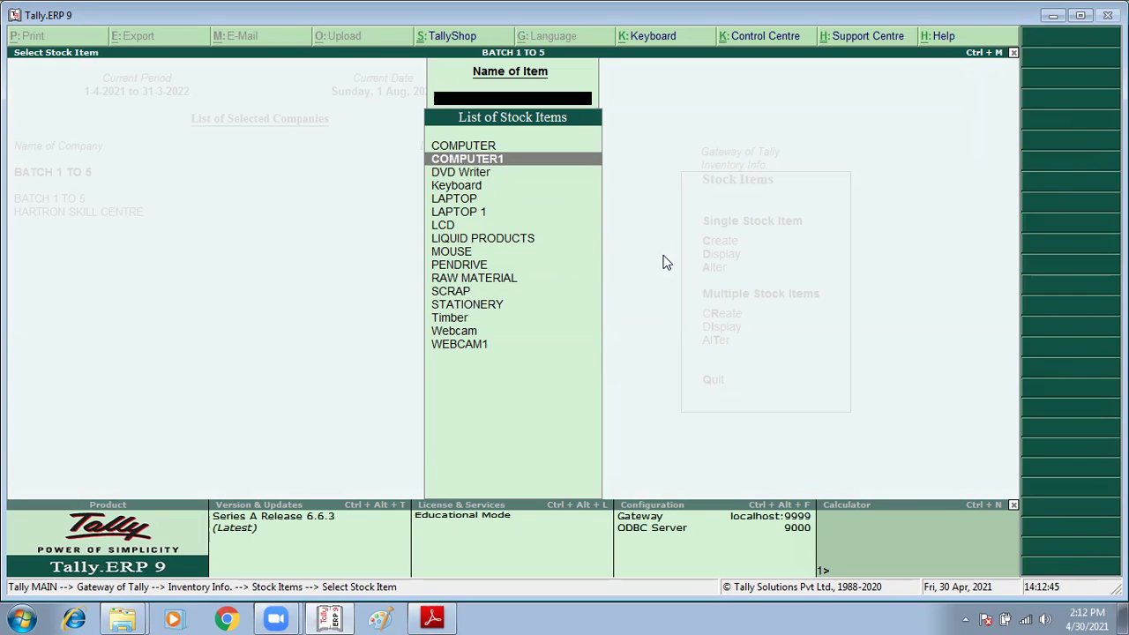
{"action": "key", "text": "Down"}
{"action": "key", "text": "Down"}
{"action": "key", "text": "Down"}
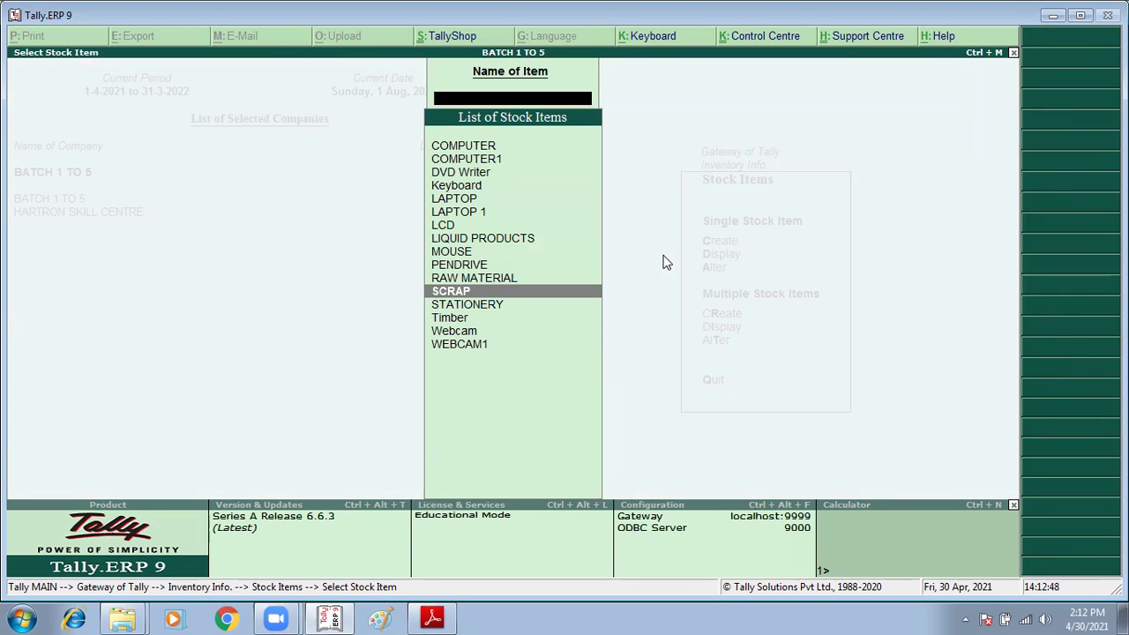
{"action": "key", "text": "Escape"}
{"action": "key", "text": "Escape"}
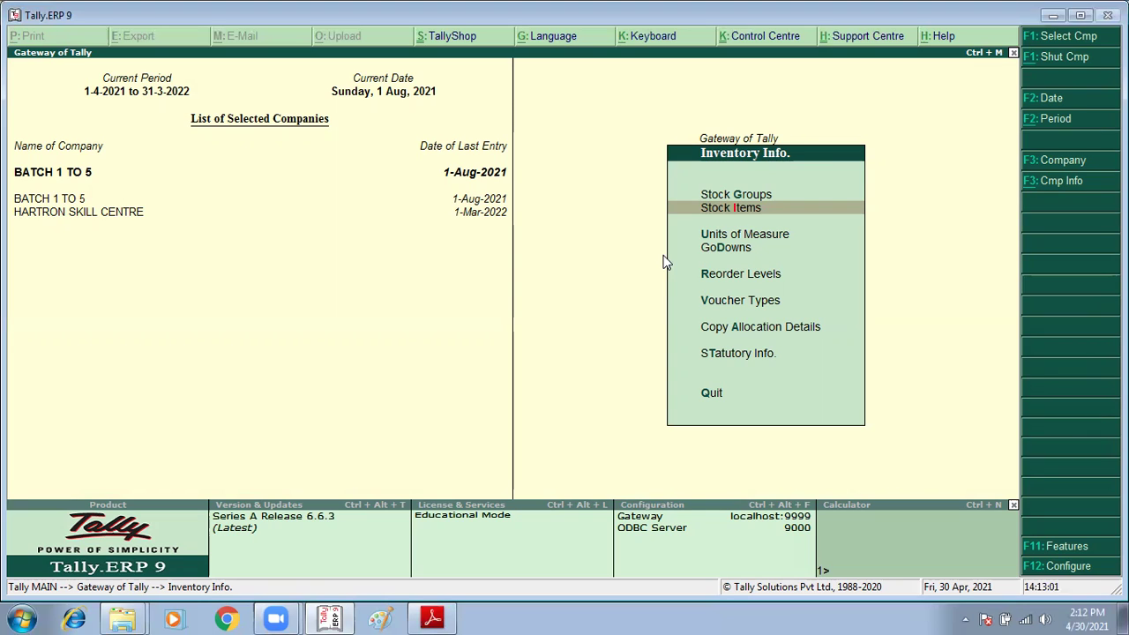
Step: Check the godown names in the single godown display list and return to the Gateway of Tally
{"action": "key", "text": "Down"}
{"action": "key", "text": "Down"}
{"action": "key", "text": "Return"}
{"action": "key", "text": "Down"}
{"action": "key", "text": "Return"}
{"action": "key", "text": "Down"}
{"action": "key", "text": "Down"}
{"action": "key", "text": "Down"}
{"action": "key", "text": "Down"}
{"action": "key", "text": "Up"}
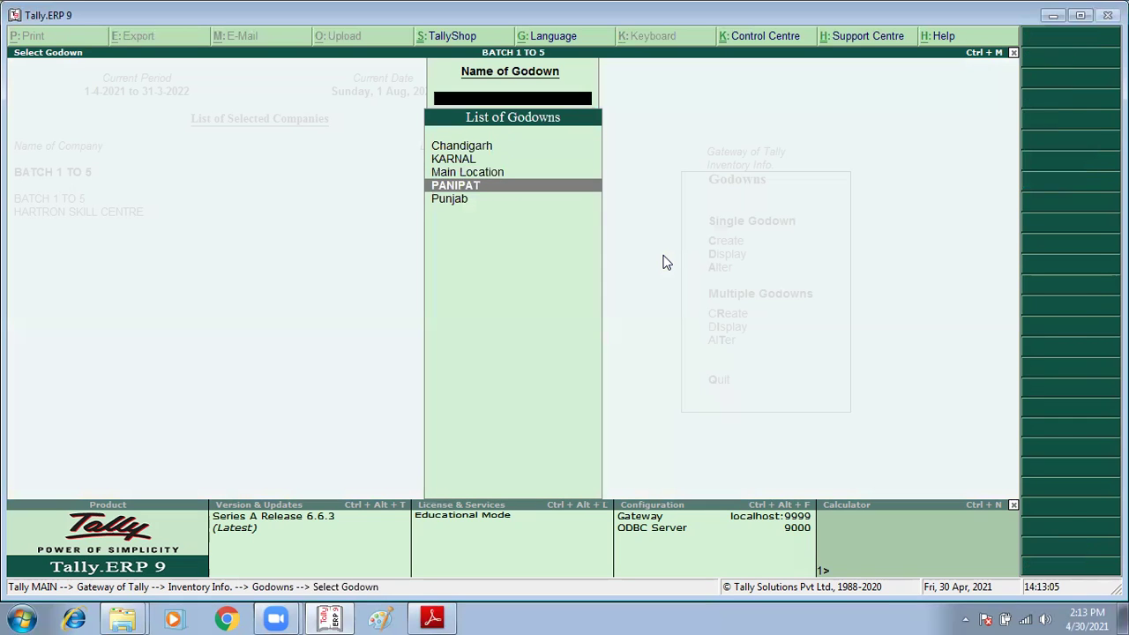
{"action": "key", "text": "Up"}
{"action": "key", "text": "Up"}
{"action": "key", "text": "Up"}
{"action": "key", "text": "Escape"}
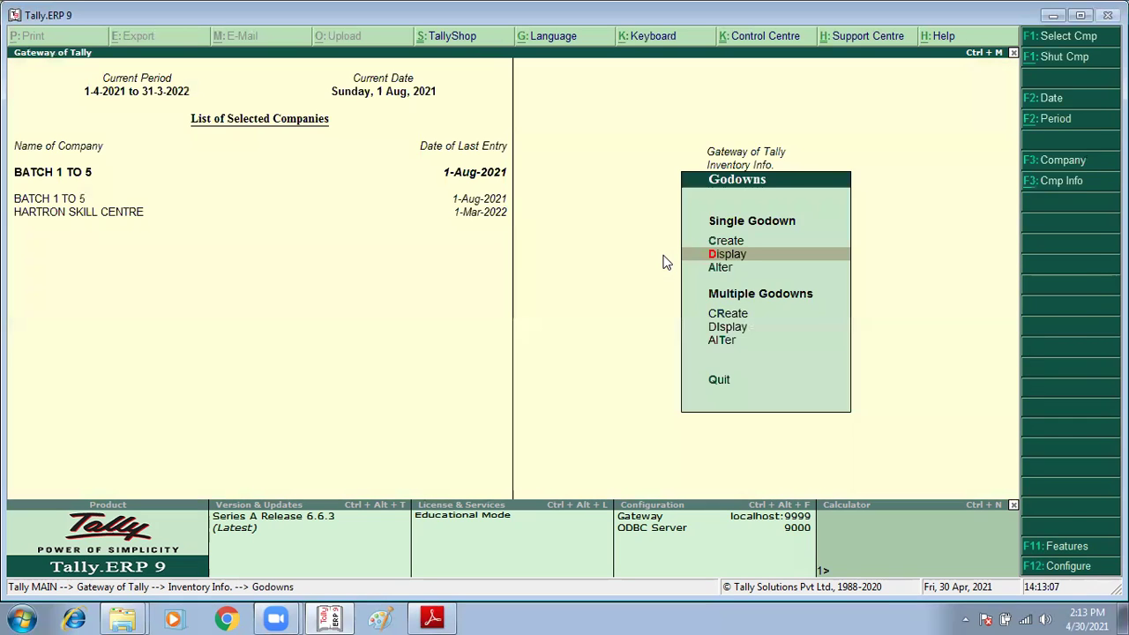
{"action": "key", "text": "Escape"}
{"action": "key", "text": "Down"}
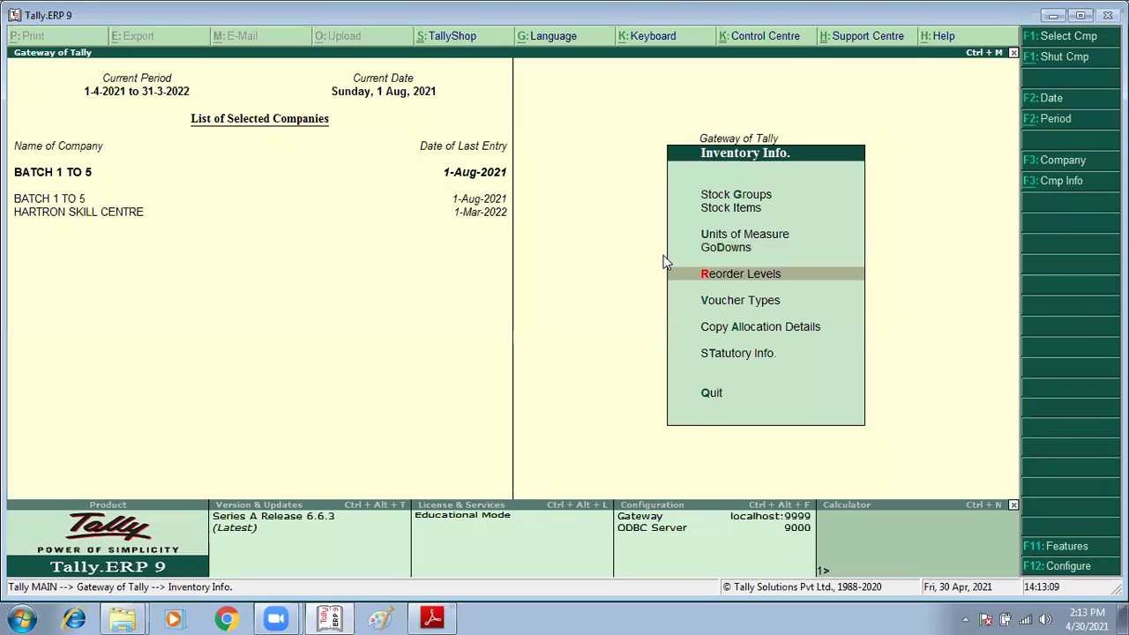
{"action": "key", "text": "Escape"}
Step: Open the Day Book from the Display Menu and bring up its Change Period settings
{"action": "key", "text": "Down"}
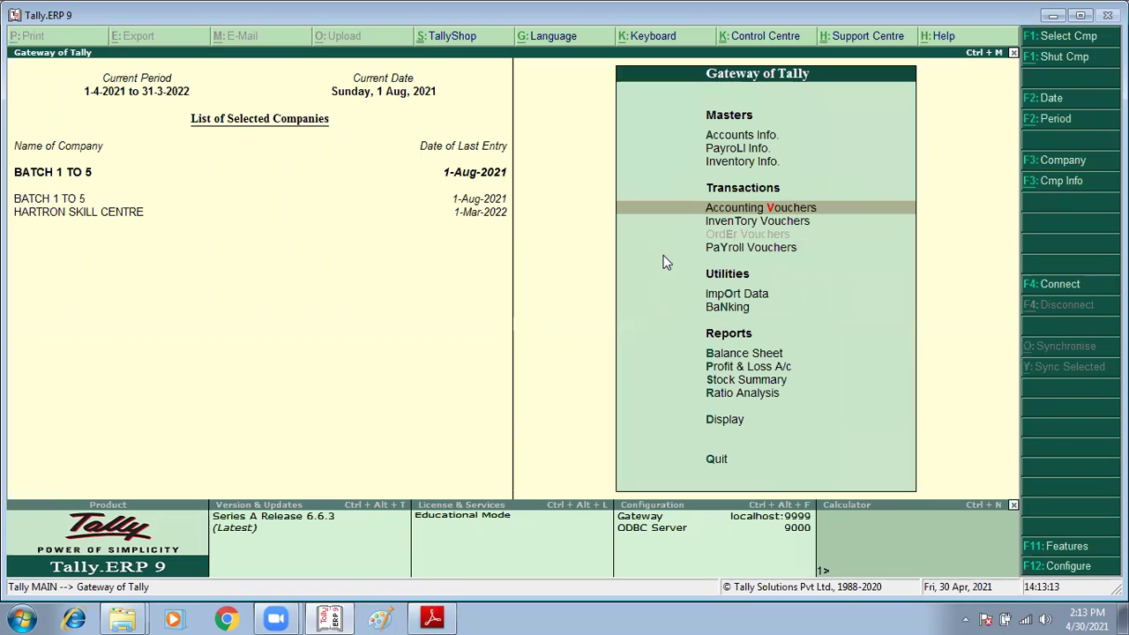
{"action": "key", "text": "Down"}
{"action": "key", "text": "Down"}
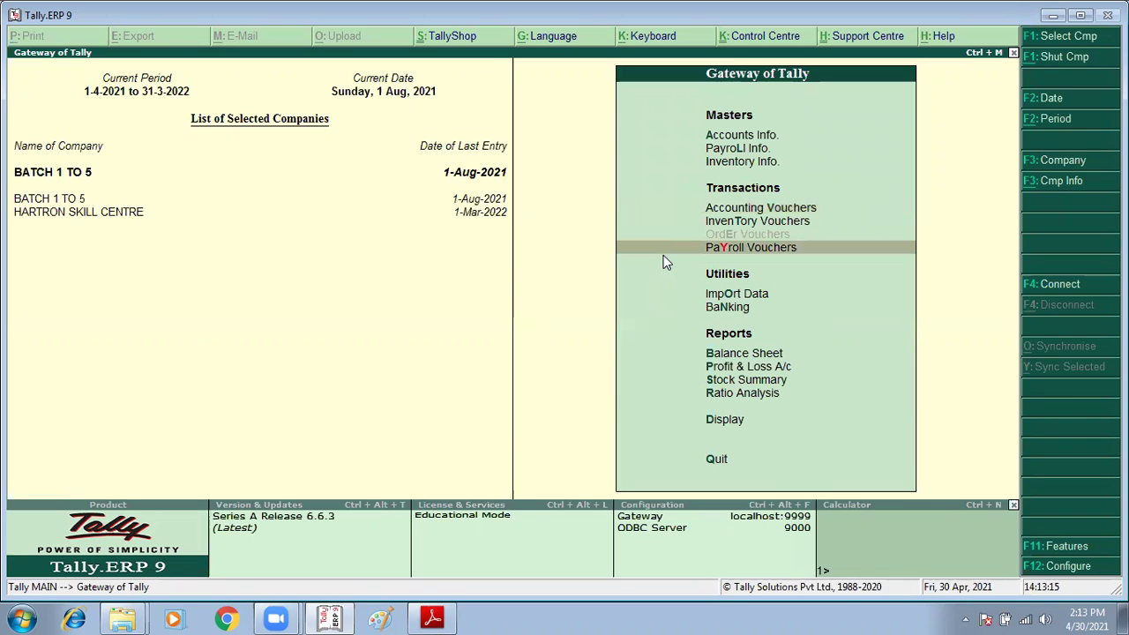
{"action": "key", "text": "Down"}
{"action": "key", "text": "Down"}
{"action": "key", "text": "Down"}
{"action": "key", "text": "Down"}
{"action": "key", "text": "Down"}
{"action": "key", "text": "Down"}
{"action": "key", "text": "Down"}
{"action": "key", "text": "Return"}
{"action": "key", "text": "Down"}
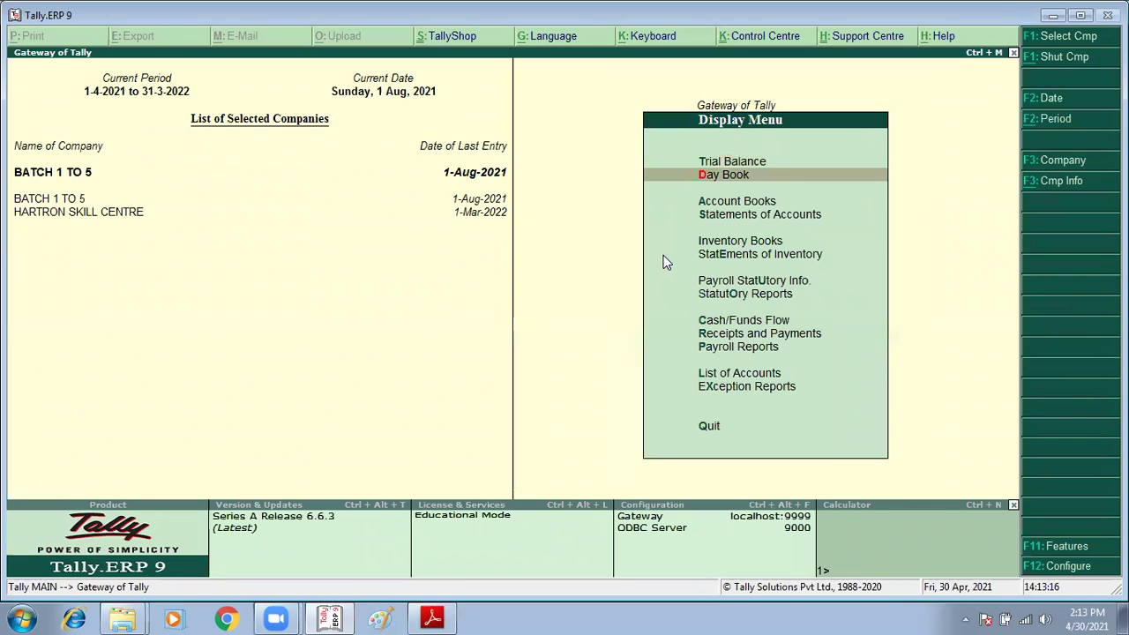
{"action": "key", "text": "Return"}
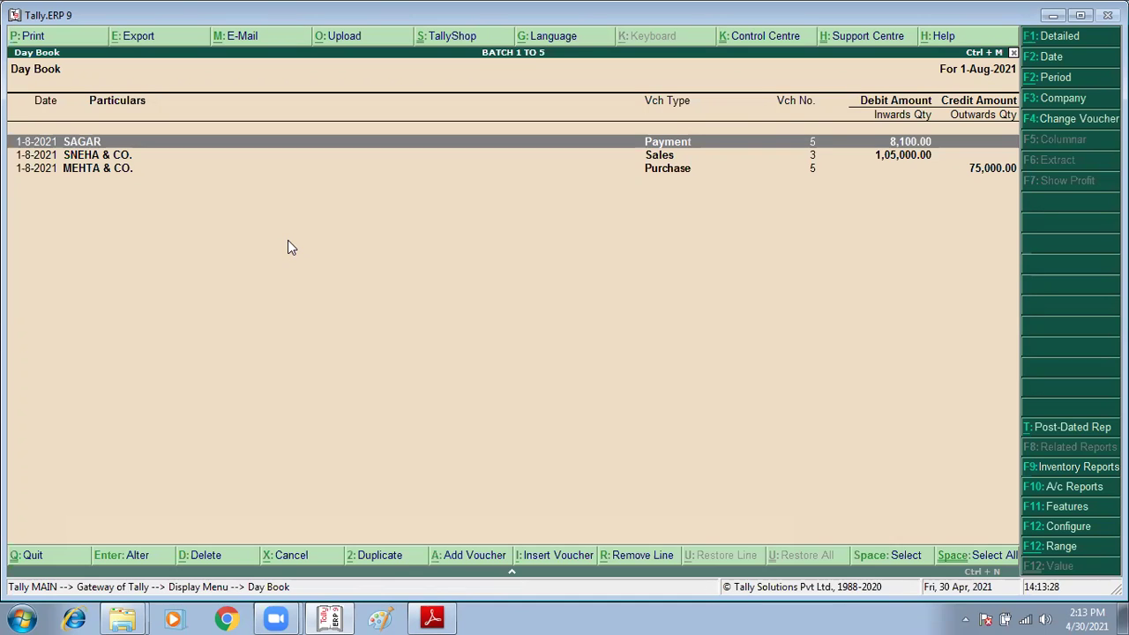
{"action": "key", "text": "alt+F2"}
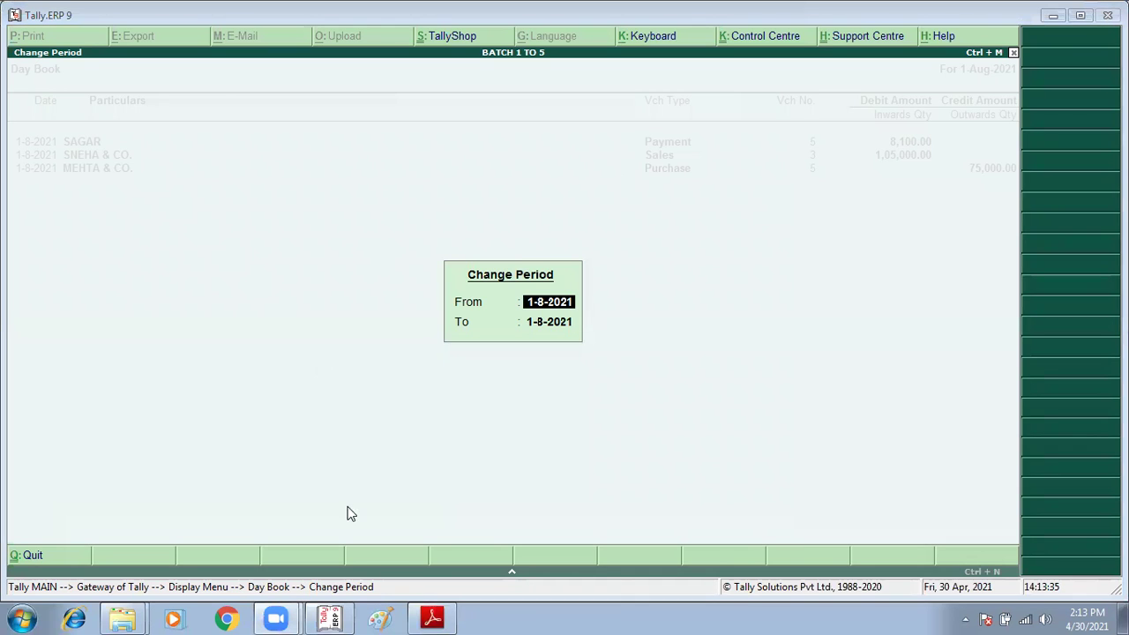
Step: Switch to Paint, paste the captured screenshot, save it as a PNG named 5, and close Paint
{"action": "left_click", "coordinate": [382, 618]}
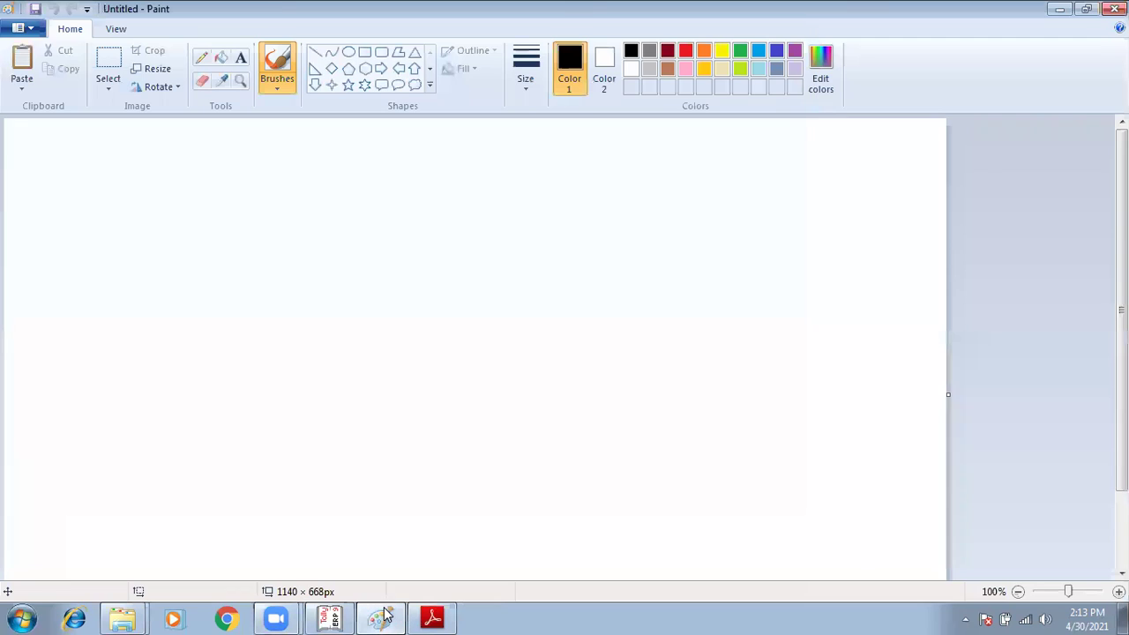
{"action": "key", "text": "ctrl+v"}
{"action": "key", "text": "ctrl+s"}
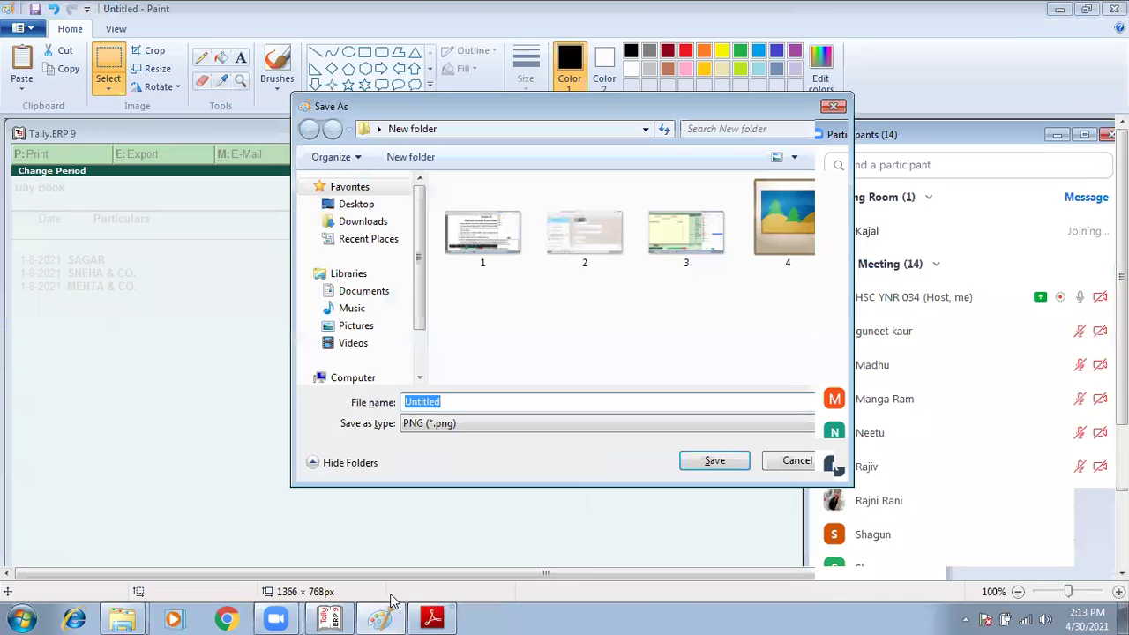
{"action": "type", "text": "5"}
{"action": "key", "text": "Return"}
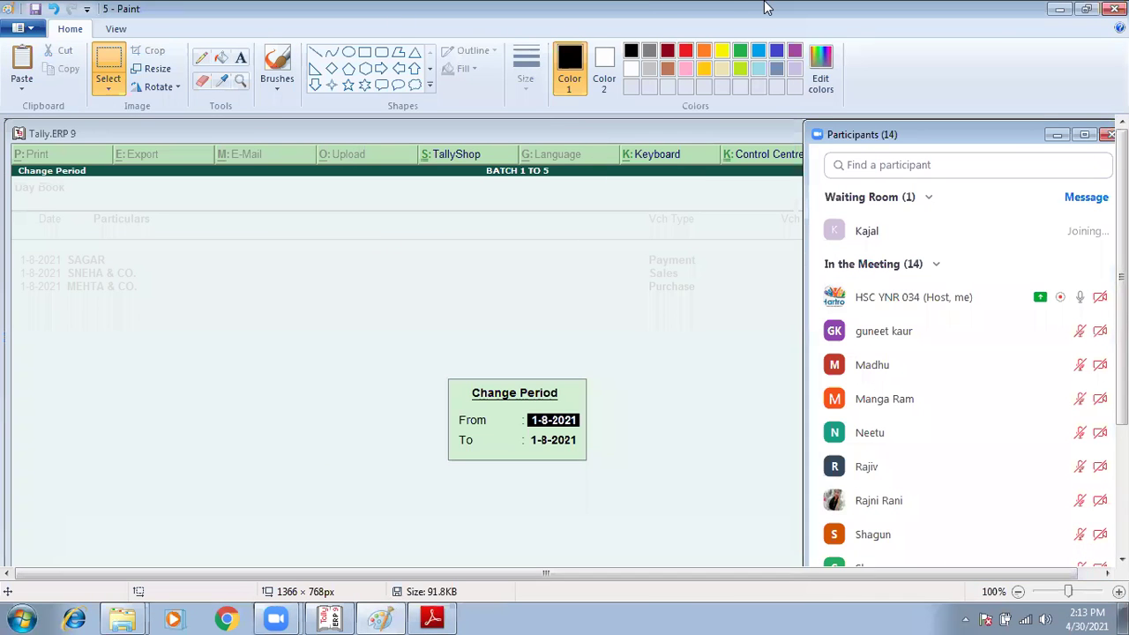
{"action": "left_click", "coordinate": [1108, 9]}
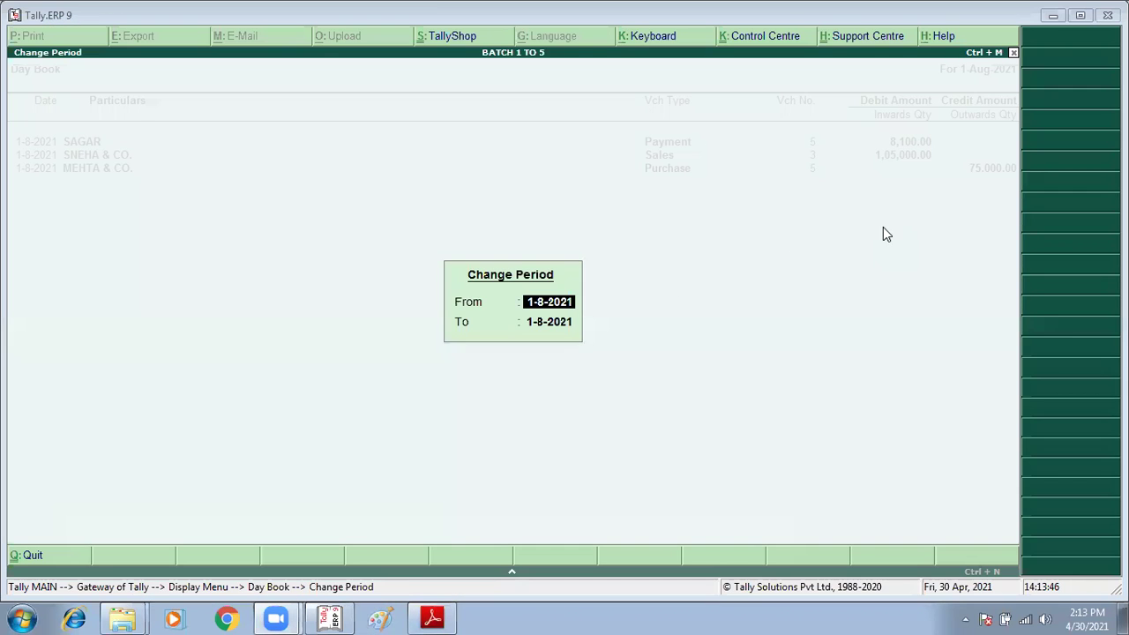
Step: Set the Day Book period from 1-4-2021 to 31-3-2022
{"action": "type", "text": "1/4/21"}
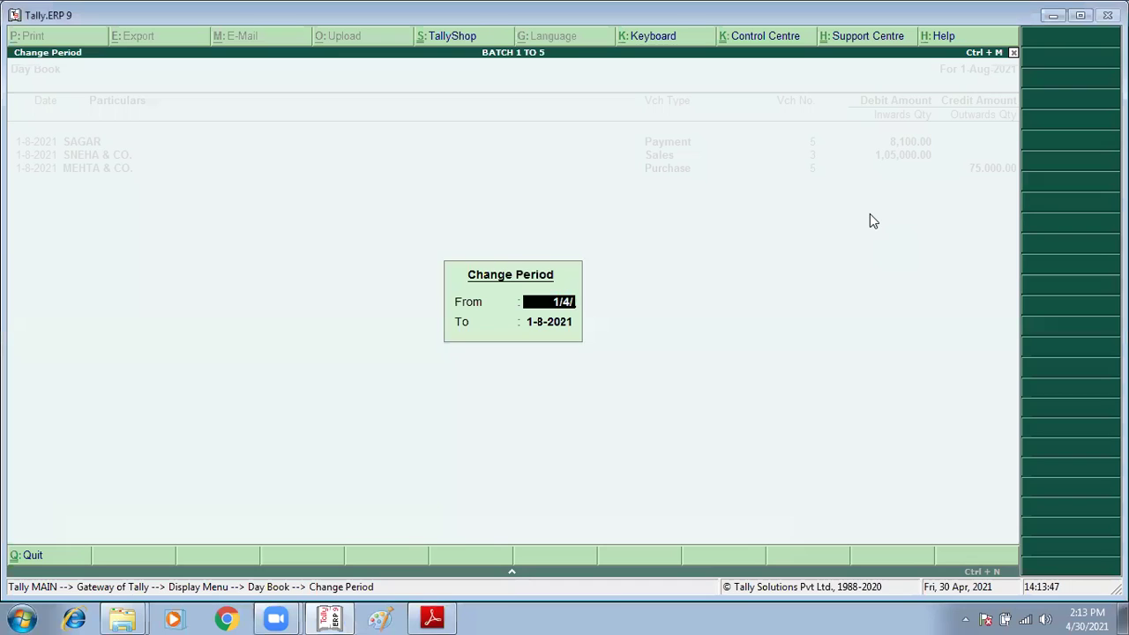
{"action": "key", "text": "Return"}
{"action": "type", "text": "31/3/22"}
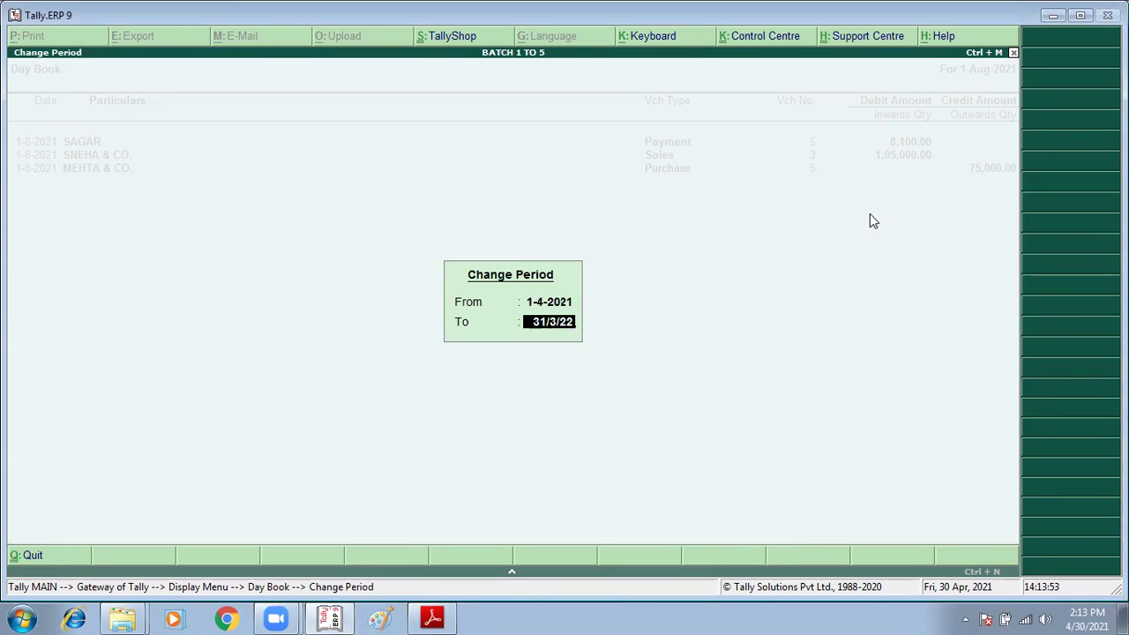
{"action": "key", "text": "Return"}
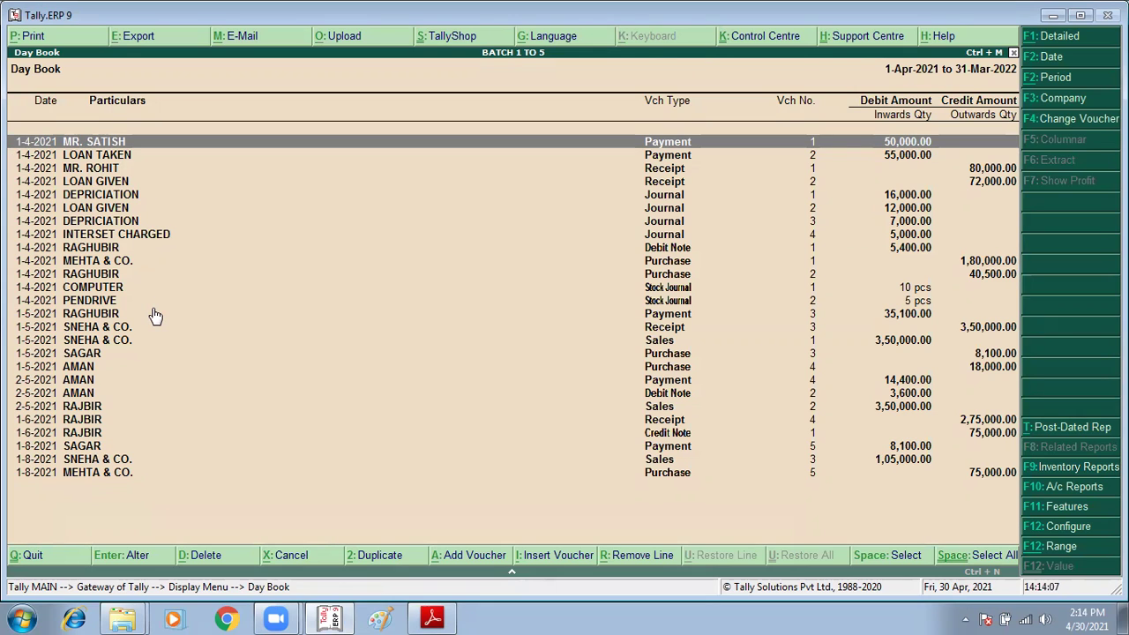
Step: Show the Day Book in detailed format and configure it to show narrations
{"action": "key", "text": "alt+F1"}
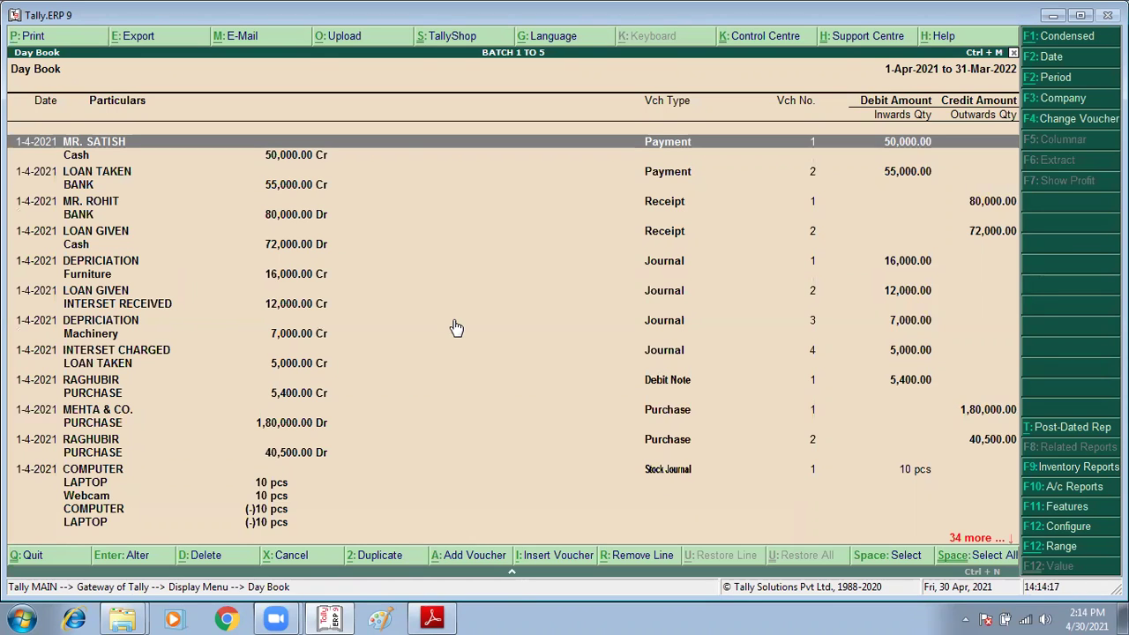
{"action": "key", "text": "F12"}
{"action": "key", "text": "Return"}
{"action": "type", "text": "y"}
{"action": "key", "text": "Return"}
{"action": "key", "text": "Return"}
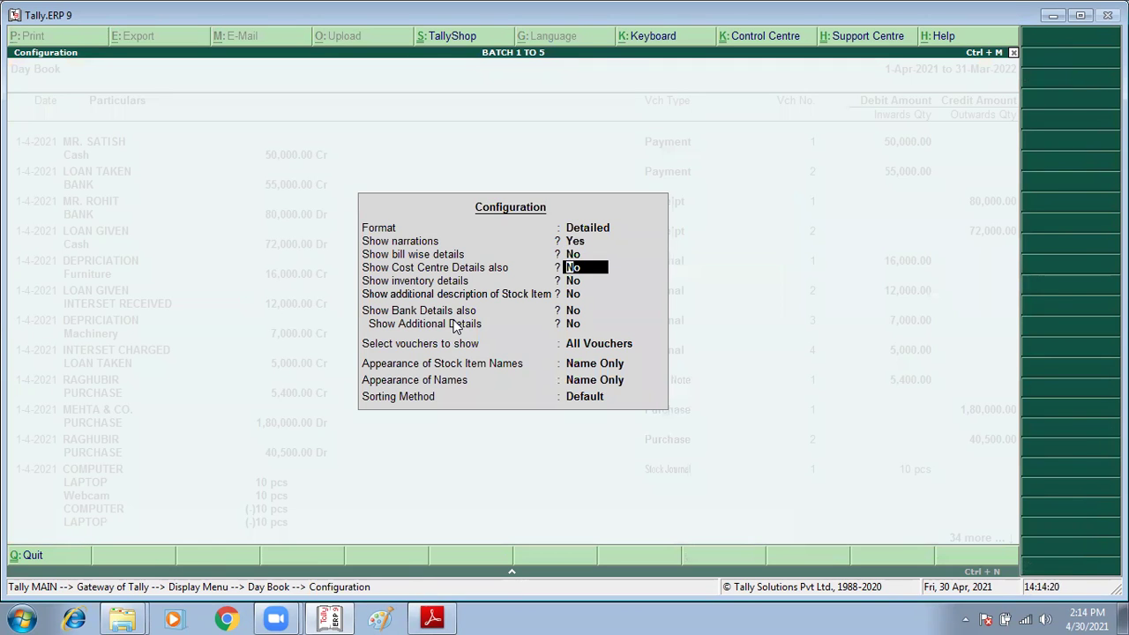
{"action": "key", "text": "ctrl+a"}
Step: Review the detailed Day Book vouchers from the first entry to the last and return to the Display Menu
{"action": "key", "text": "Down"}
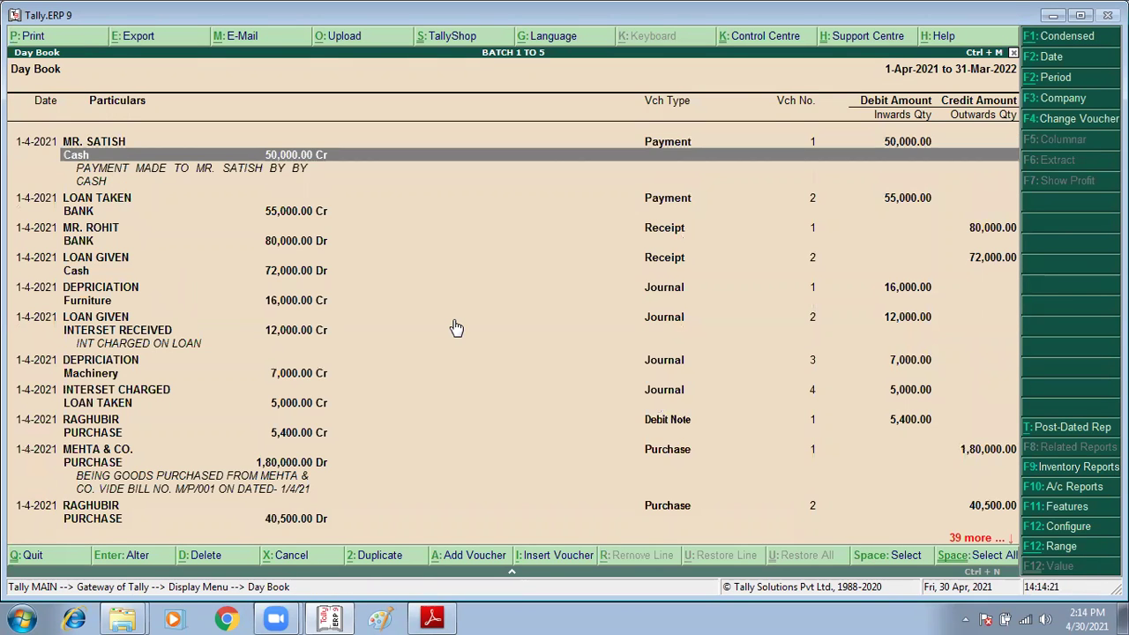
{"action": "key", "text": "Down"}
{"action": "key", "text": "Down"}
{"action": "key", "text": "Down"}
{"action": "key", "text": "Down"}
{"action": "key", "text": "Down"}
{"action": "key", "text": "Down"}
{"action": "key", "text": "Down"}
{"action": "key", "text": "Down"}
{"action": "key", "text": "Down"}
{"action": "key", "text": "Down"}
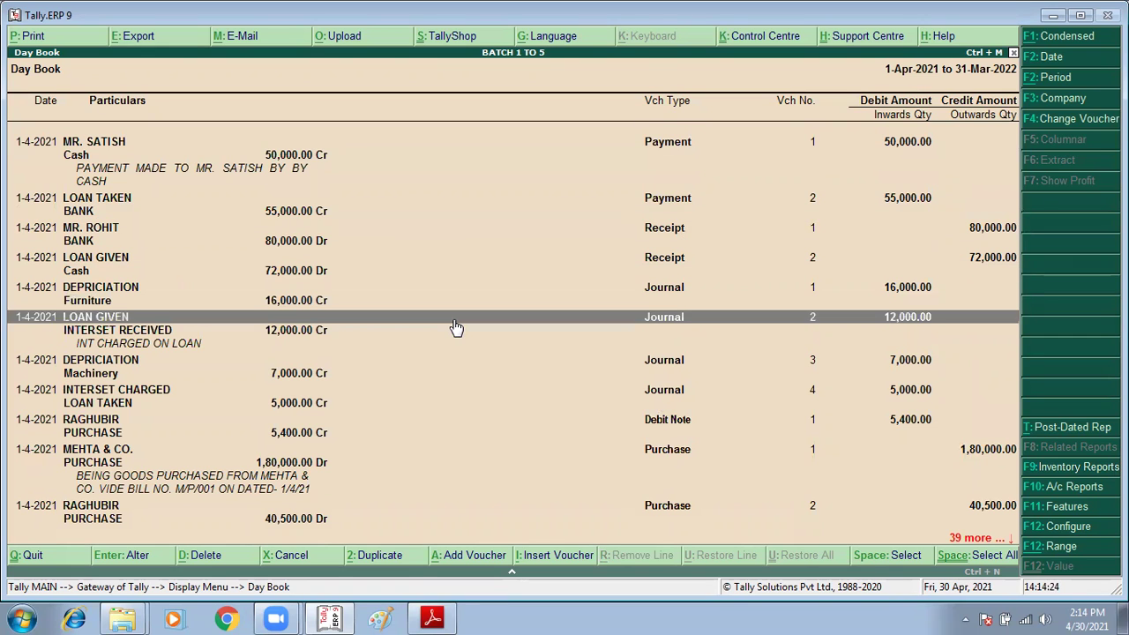
{"action": "key", "text": "Down"}
{"action": "key", "text": "Down"}
{"action": "key", "text": "Down"}
{"action": "key", "text": "Down"}
{"action": "key", "text": "Down"}
{"action": "key", "text": "Down"}
{"action": "key", "text": "Down"}
{"action": "key", "text": "Down"}
{"action": "key", "text": "Down"}
{"action": "key", "text": "Down"}
{"action": "key", "text": "Down"}
{"action": "key", "text": "Down"}
{"action": "key", "text": "Down"}
{"action": "key", "text": "Down"}
{"action": "key", "text": "Down"}
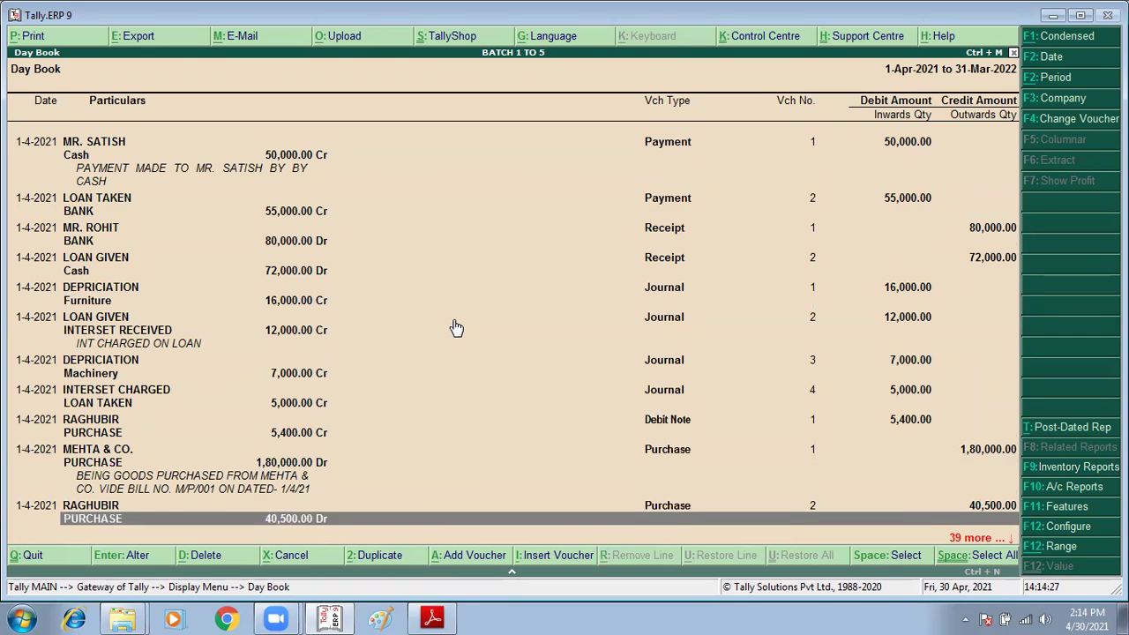
{"action": "key", "text": "Down"}
{"action": "key", "text": "Down"}
{"action": "key", "text": "Down"}
{"action": "key", "text": "Down"}
{"action": "key", "text": "Down"}
{"action": "key", "text": "Down"}
{"action": "key", "text": "Down"}
{"action": "key", "text": "Down"}
{"action": "key", "text": "Down"}
{"action": "key", "text": "Down"}
{"action": "key", "text": "Down"}
{"action": "key", "text": "Down"}
{"action": "key", "text": "Down"}
{"action": "key", "text": "Down"}
{"action": "key", "text": "Down"}
{"action": "key", "text": "Down"}
{"action": "key", "text": "Down"}
{"action": "key", "text": "Down"}
{"action": "key", "text": "Down"}
{"action": "key", "text": "Down"}
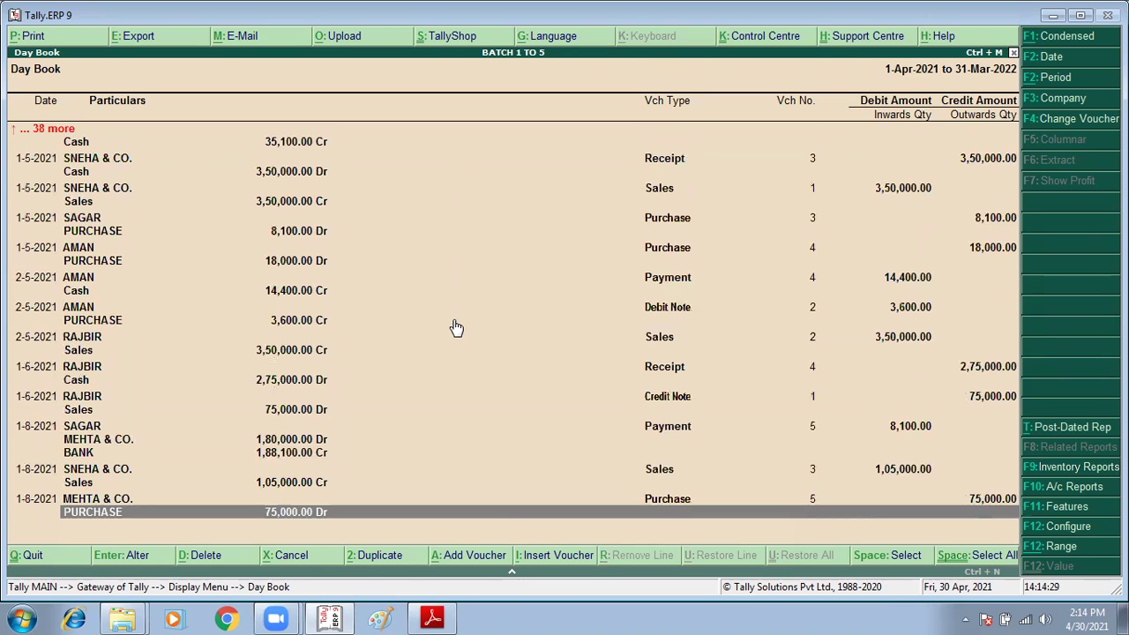
{"action": "key", "text": "Escape"}
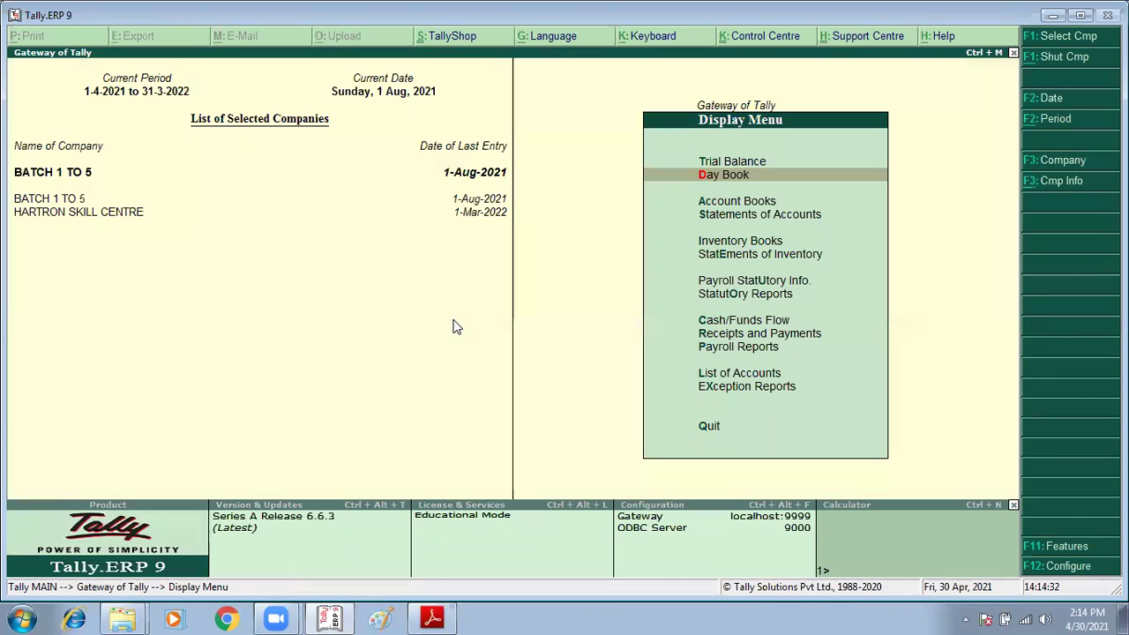
Step: Open the Cash/Bank Books summary under Account Books and view the Cash ledger's monthly summary
{"action": "key", "text": "Down"}
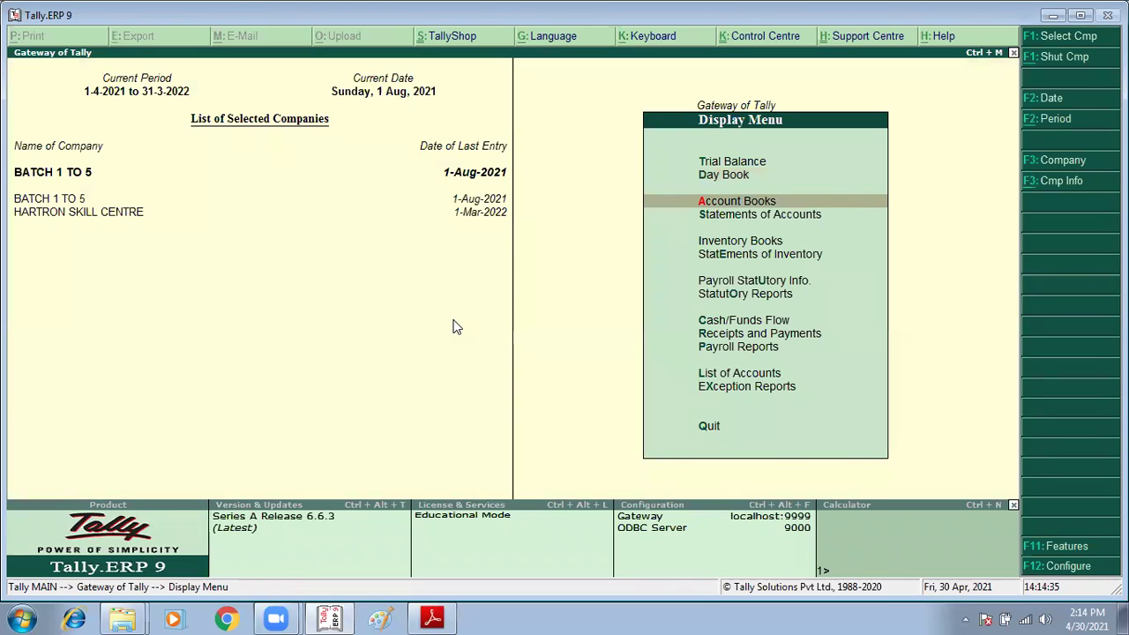
{"action": "key", "text": "Return"}
{"action": "key", "text": "Escape"}
{"action": "key", "text": "Return"}
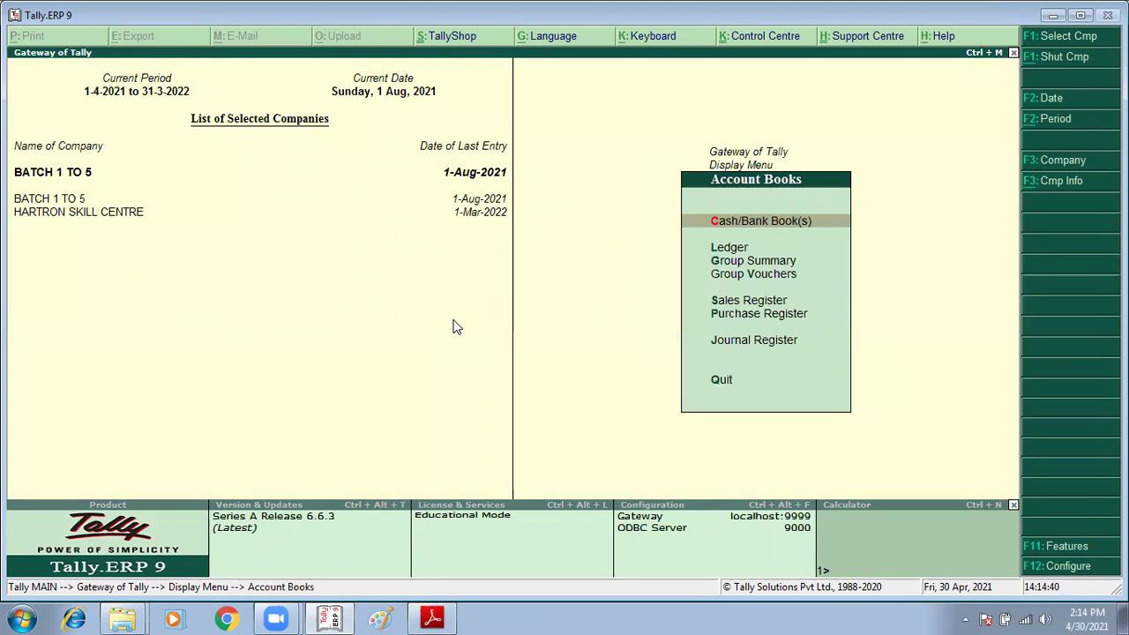
{"action": "key", "text": "Return"}
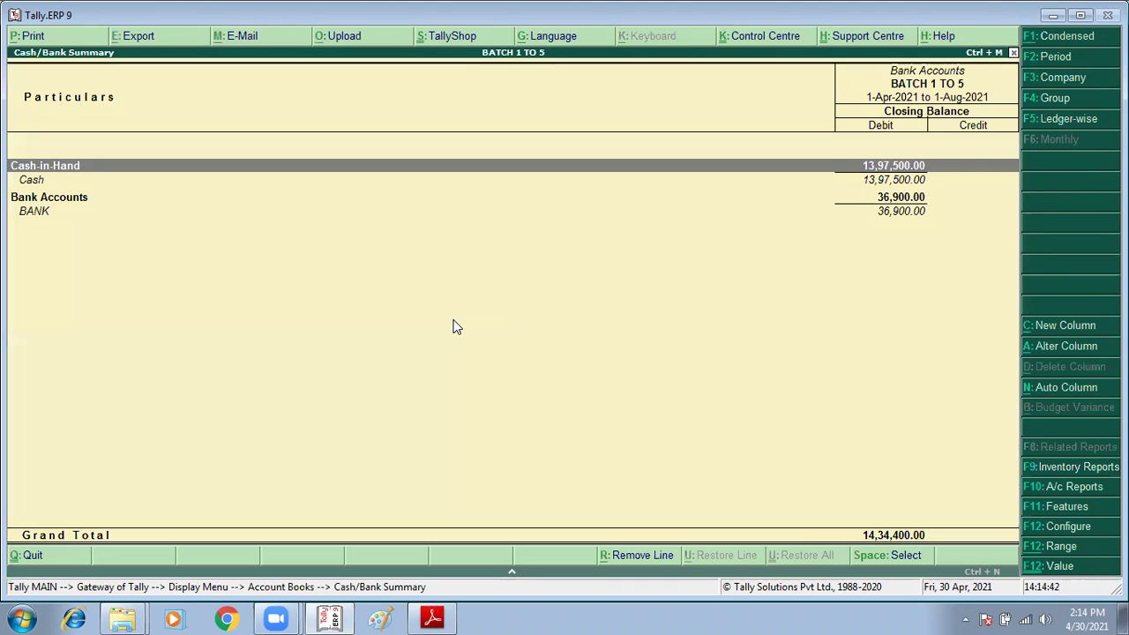
{"action": "key", "text": "Down"}
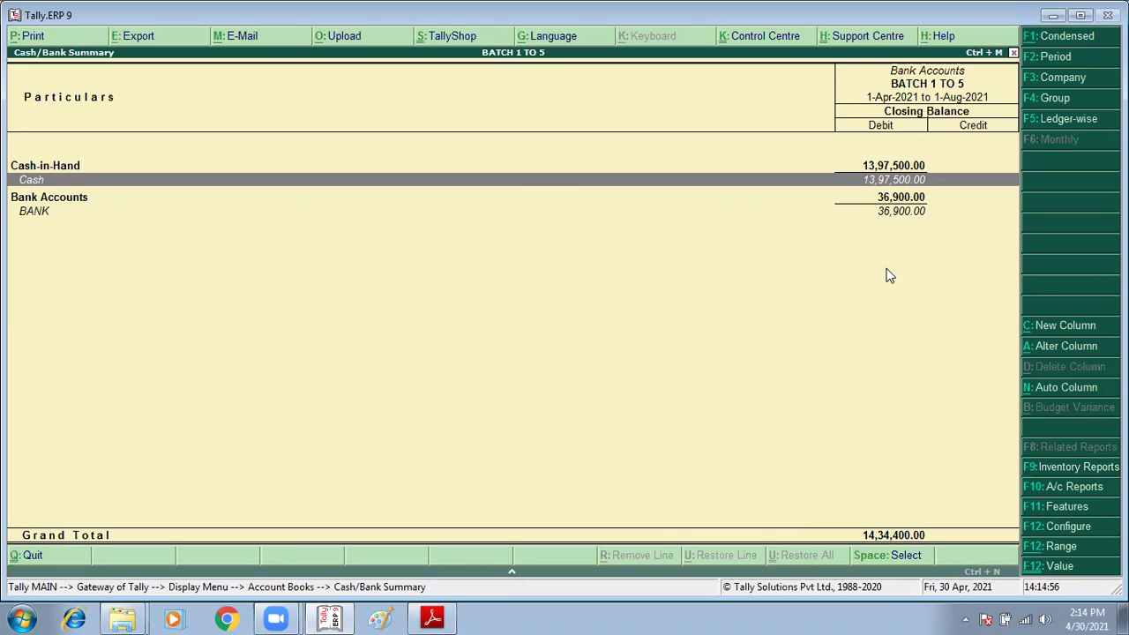
{"action": "key", "text": "Down"}
{"action": "key", "text": "Up"}
{"action": "key", "text": "Return"}
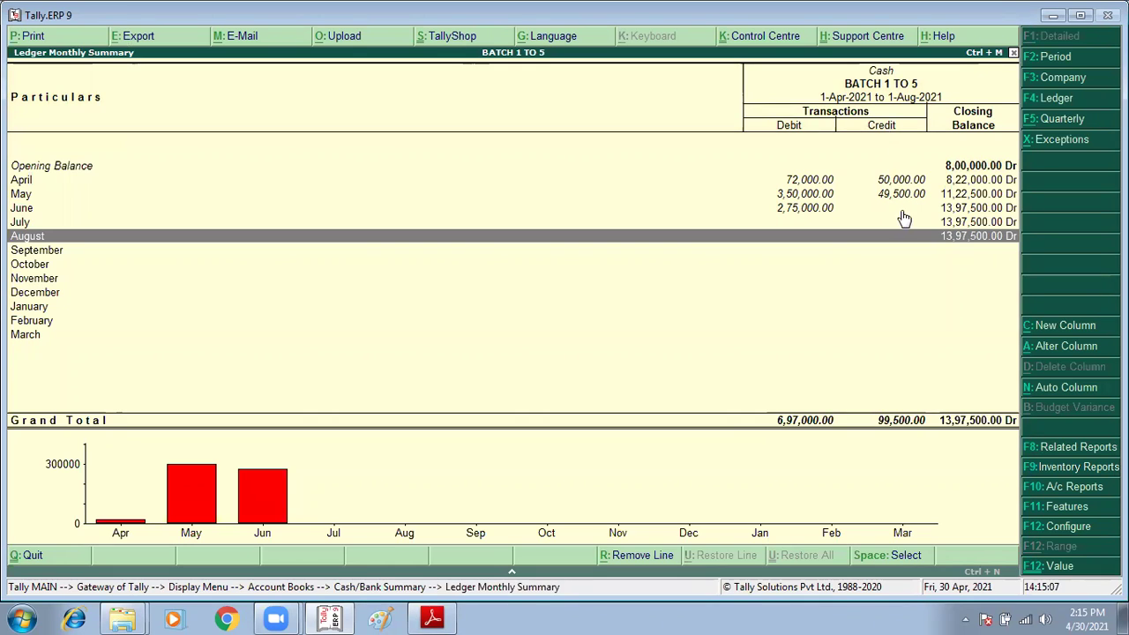
Step: Review the BANK ledger's monthly summary from August back to April and return to Account Books
{"action": "key", "text": "Escape"}
{"action": "key", "text": "Down"}
{"action": "key", "text": "Down"}
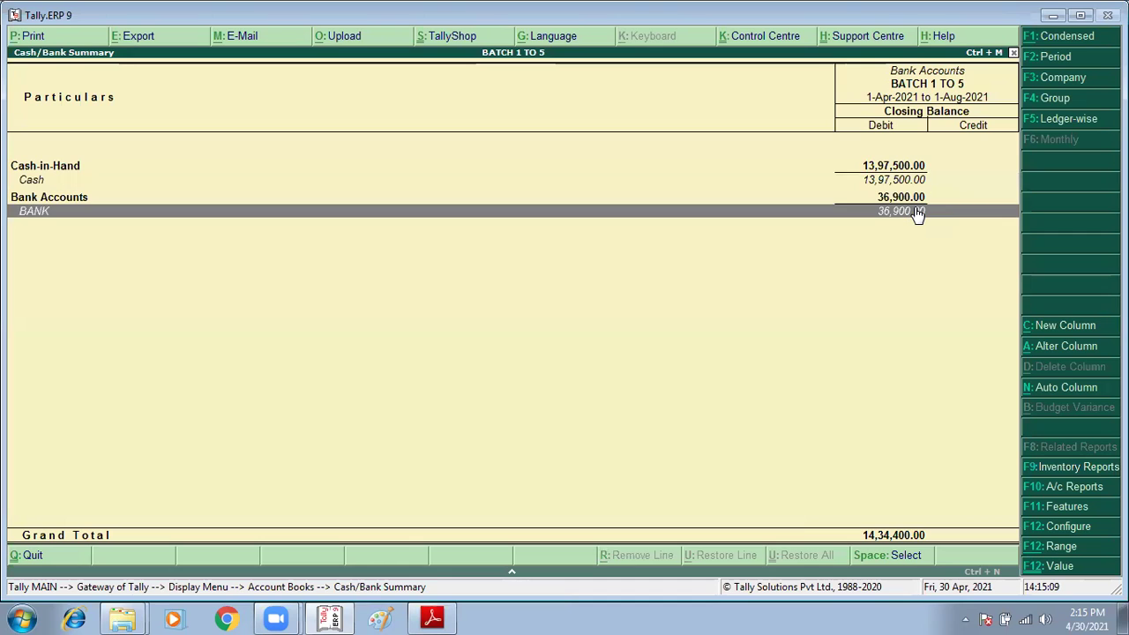
{"action": "key", "text": "Return"}
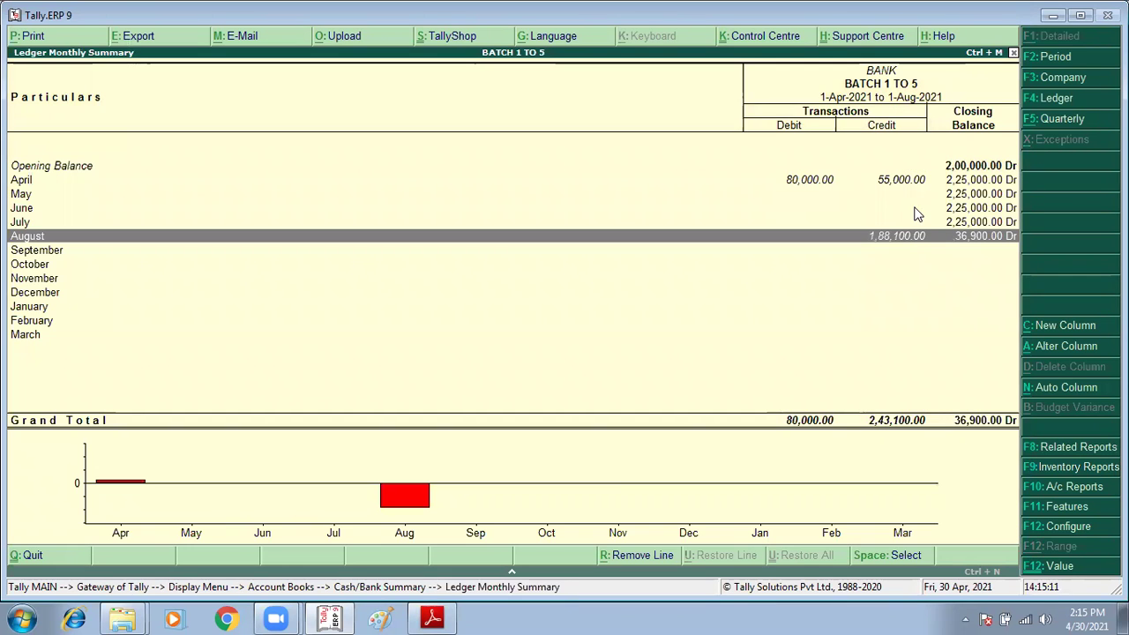
{"action": "key", "text": "Up"}
{"action": "key", "text": "Up"}
{"action": "key", "text": "Up"}
{"action": "key", "text": "Up"}
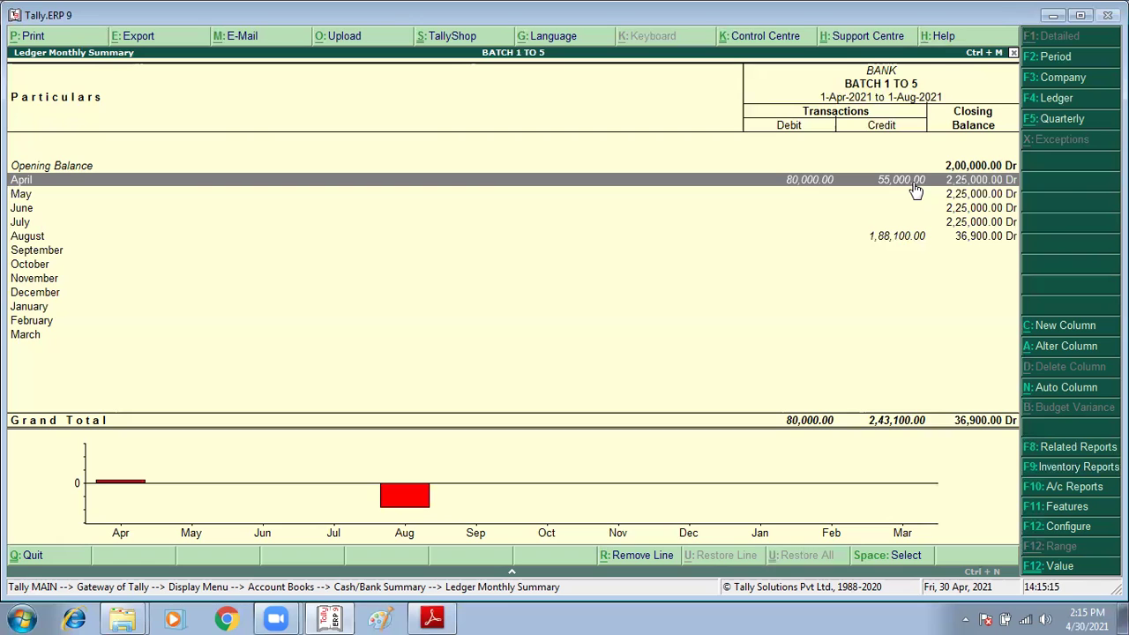
{"action": "key", "text": "Escape"}
{"action": "key", "text": "Escape"}
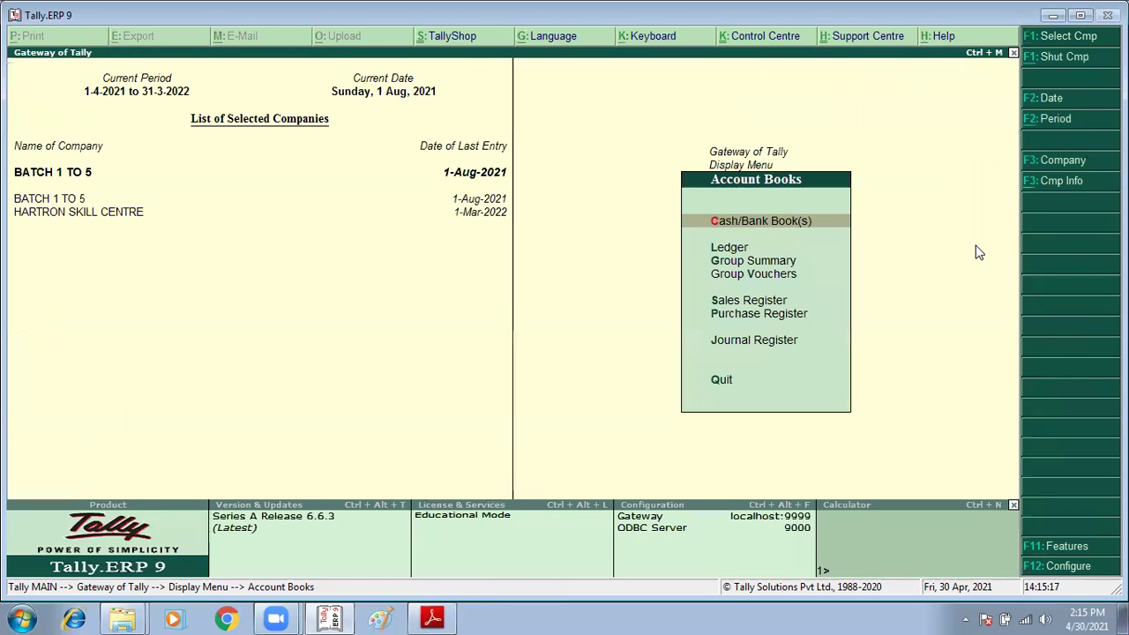
{"action": "key", "text": "Down"}
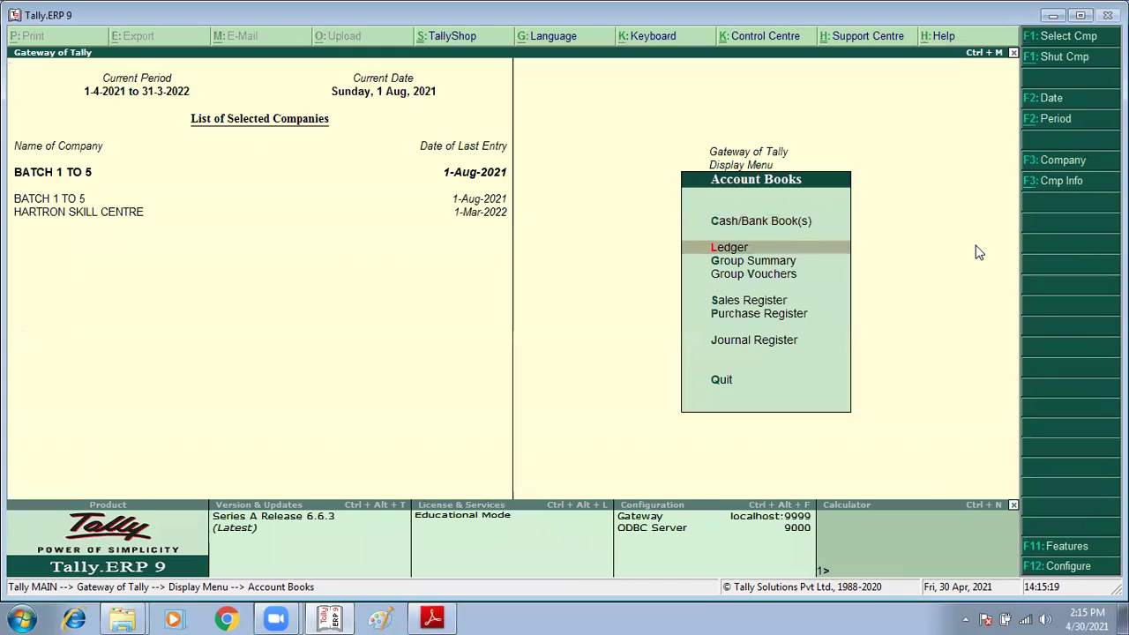
{"action": "key", "text": "Down"}
{"action": "key", "text": "Up"}
{"action": "key", "text": "Down"}
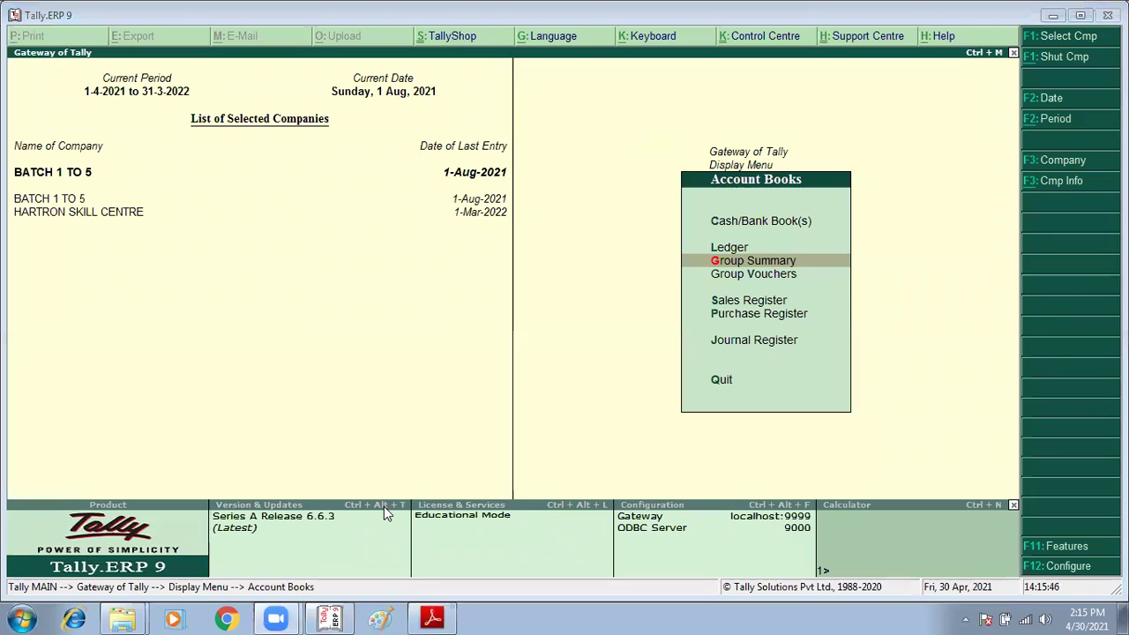
Step: Switch to Paint, paste the captured Account Books screenshot and save it as a PNG named 6 before closing Paint
{"action": "left_click", "coordinate": [381, 618]}
{"action": "key", "text": "ctrl+v"}
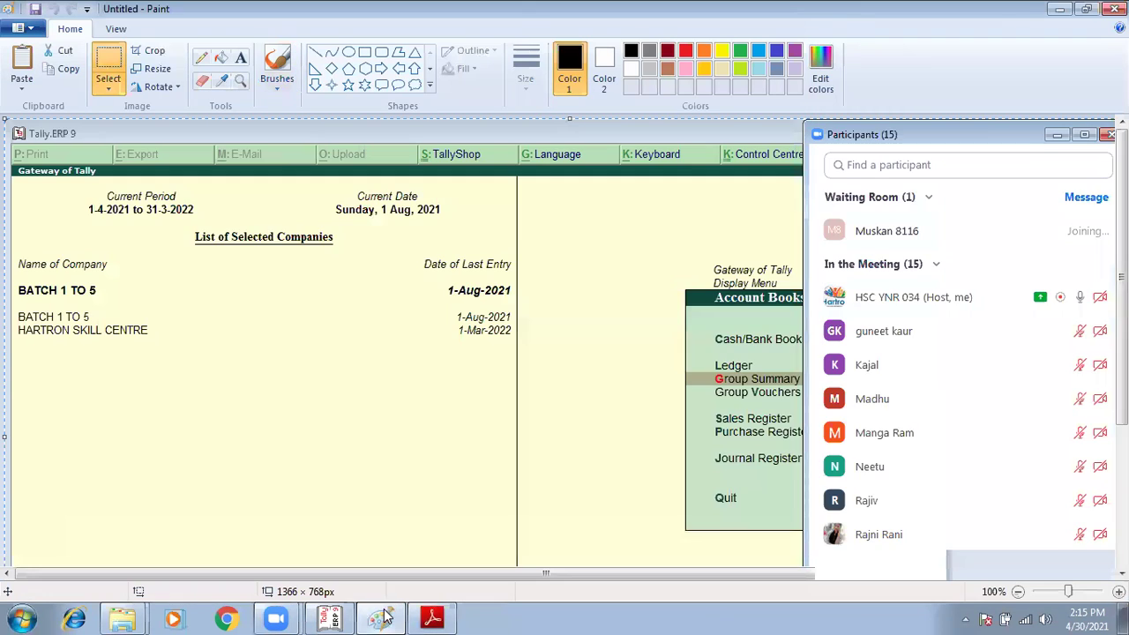
{"action": "key", "text": "ctrl+s"}
{"action": "type", "text": "6"}
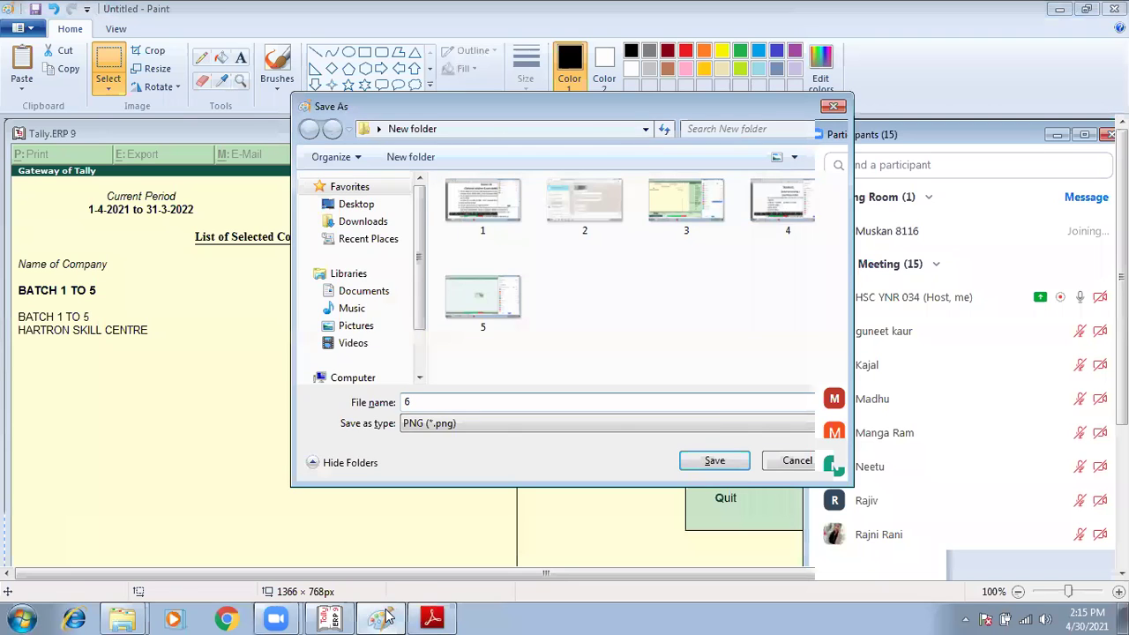
{"action": "key", "text": "Return"}
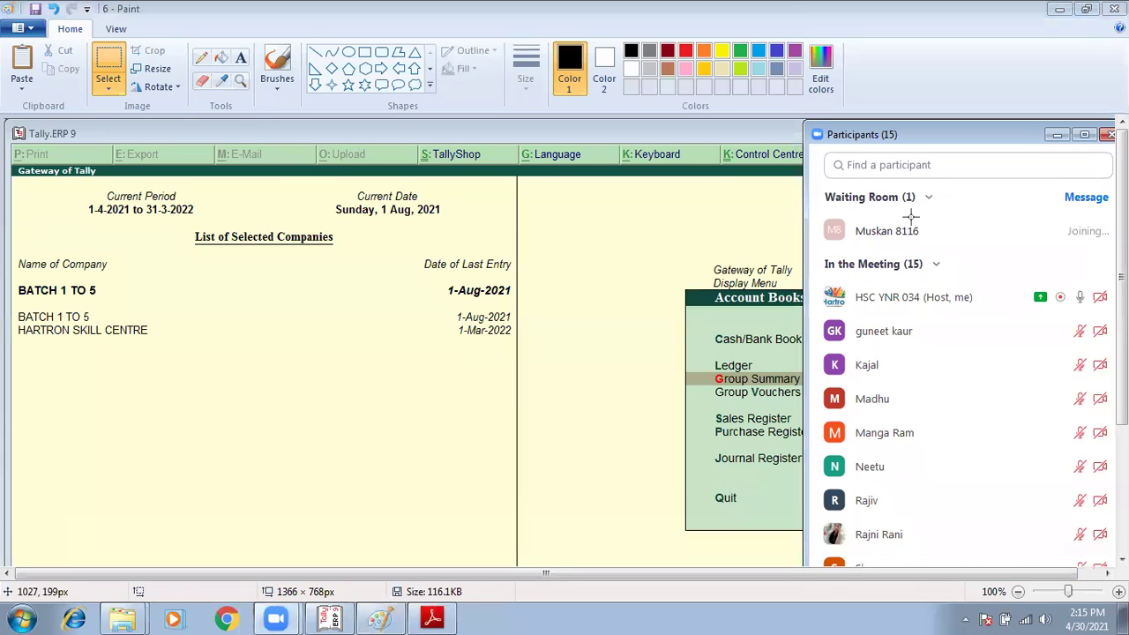
{"action": "left_click", "coordinate": [1114, 9]}
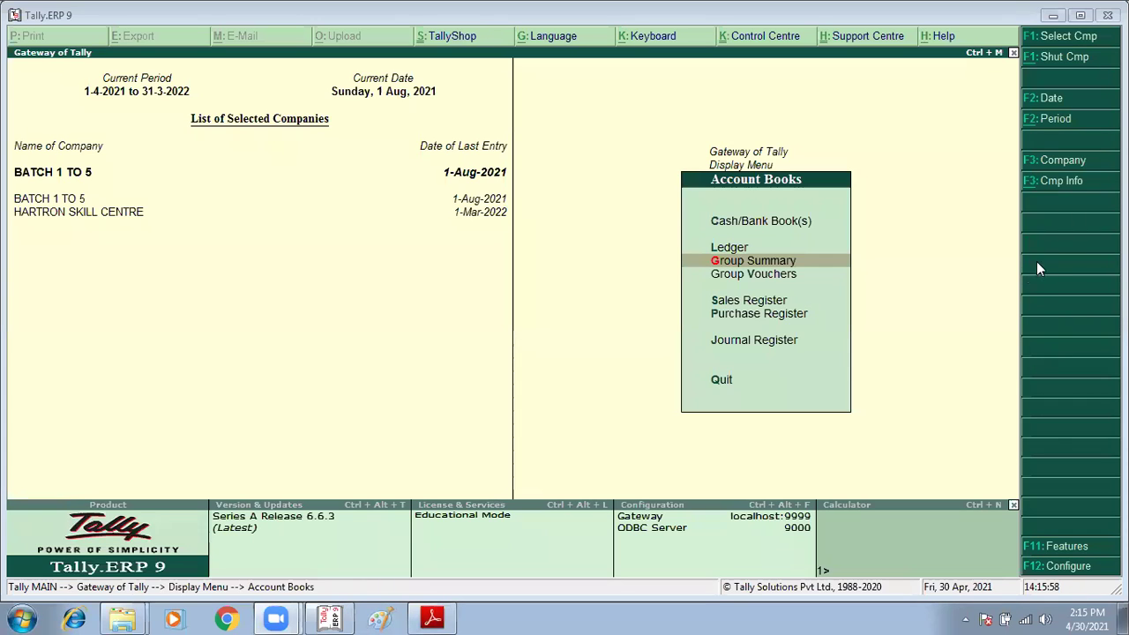
Step: Open the Sales Register under Account Books and review its monthly summary from April to August
{"action": "key", "text": "Down"}
{"action": "key", "text": "Down"}
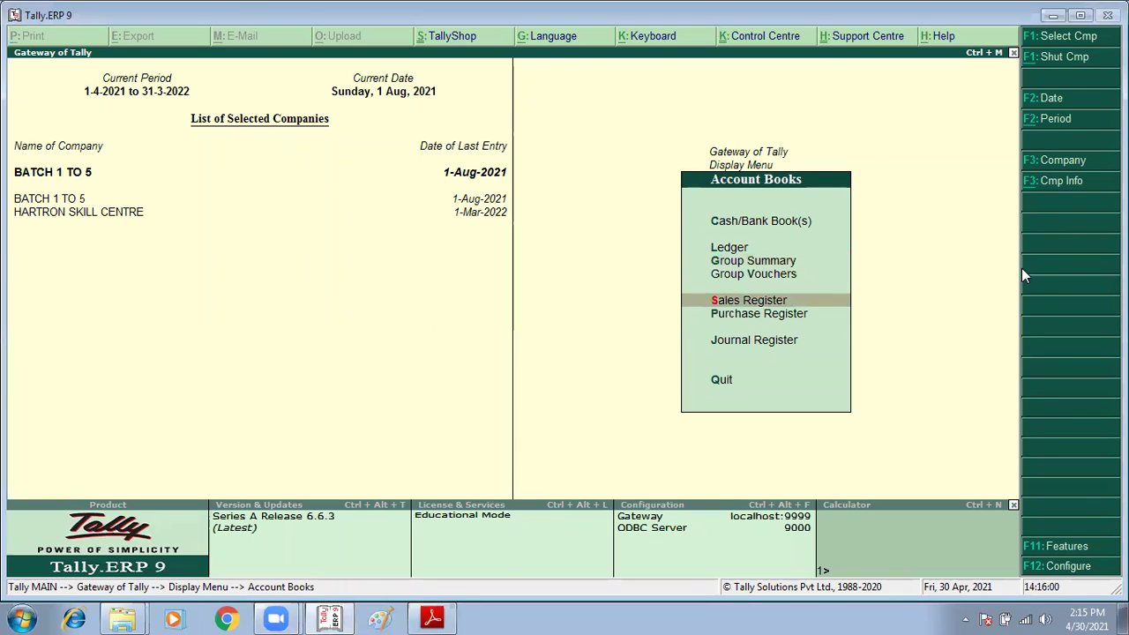
{"action": "key", "text": "Return"}
{"action": "key", "text": "Up"}
{"action": "key", "text": "Up"}
{"action": "key", "text": "Up"}
{"action": "key", "text": "Up"}
{"action": "key", "text": "Down"}
{"action": "key", "text": "Down"}
{"action": "key", "text": "Up"}
{"action": "key", "text": "Down"}
{"action": "key", "text": "Down"}
{"action": "key", "text": "Down"}
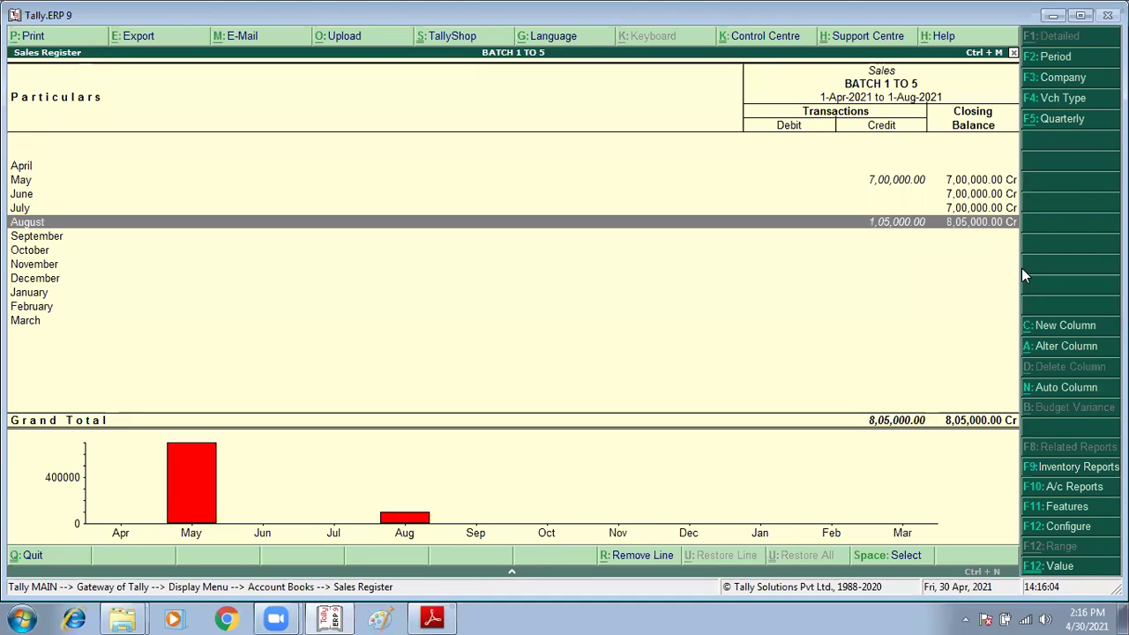
Step: View the sales vouchers for May and August in the Sales Register and return to Account Books
{"action": "key", "text": "Home"}
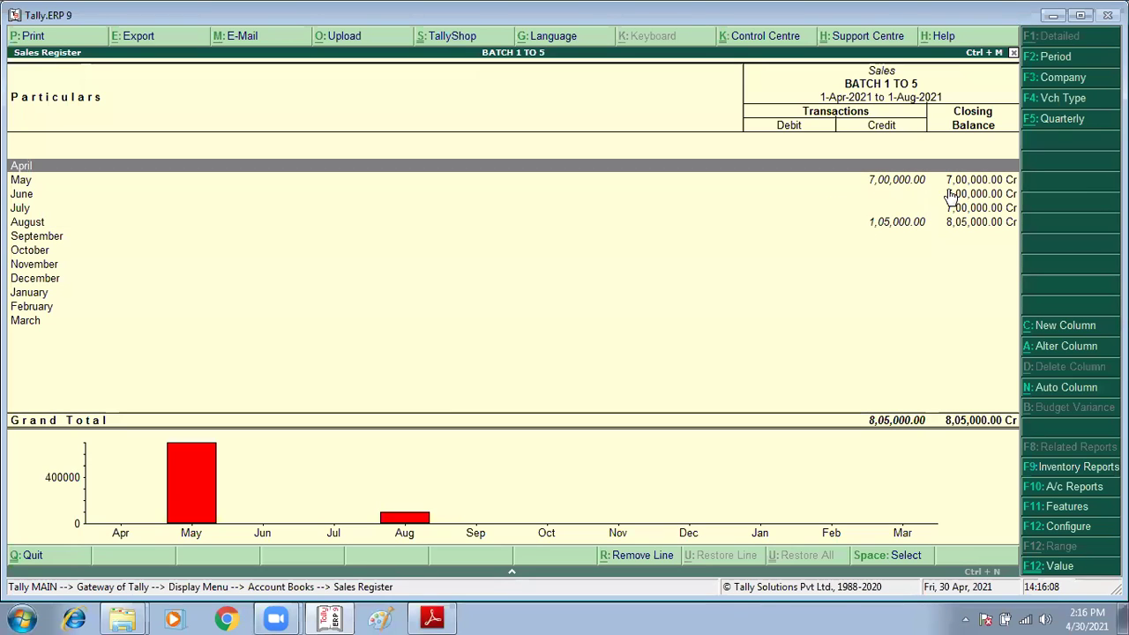
{"action": "key", "text": "Down"}
{"action": "key", "text": "Return"}
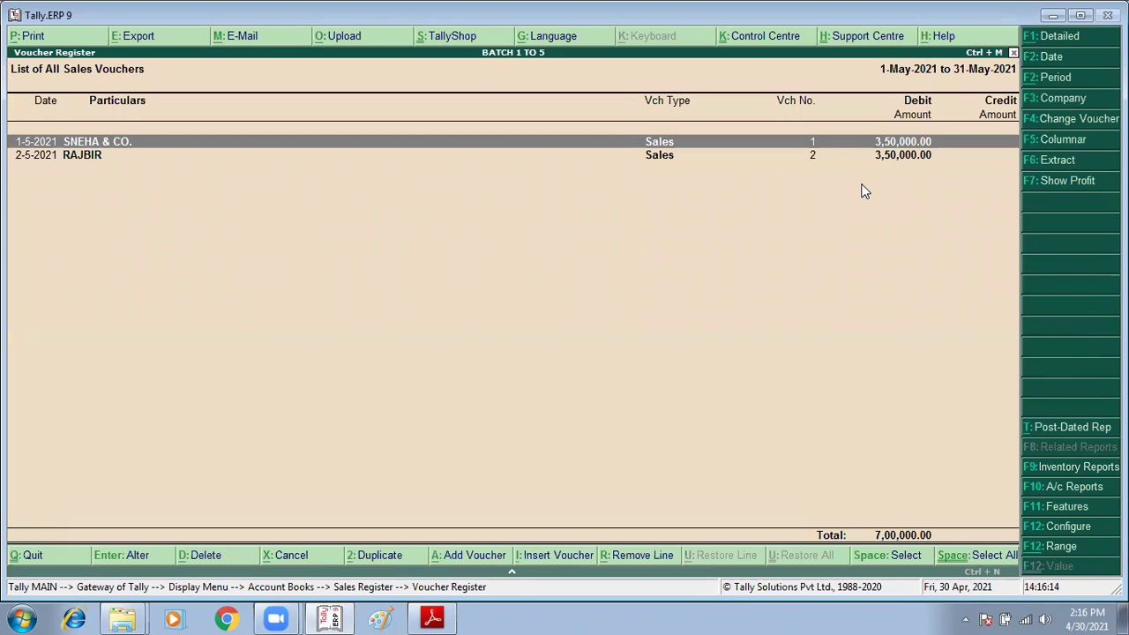
{"action": "key", "text": "Escape"}
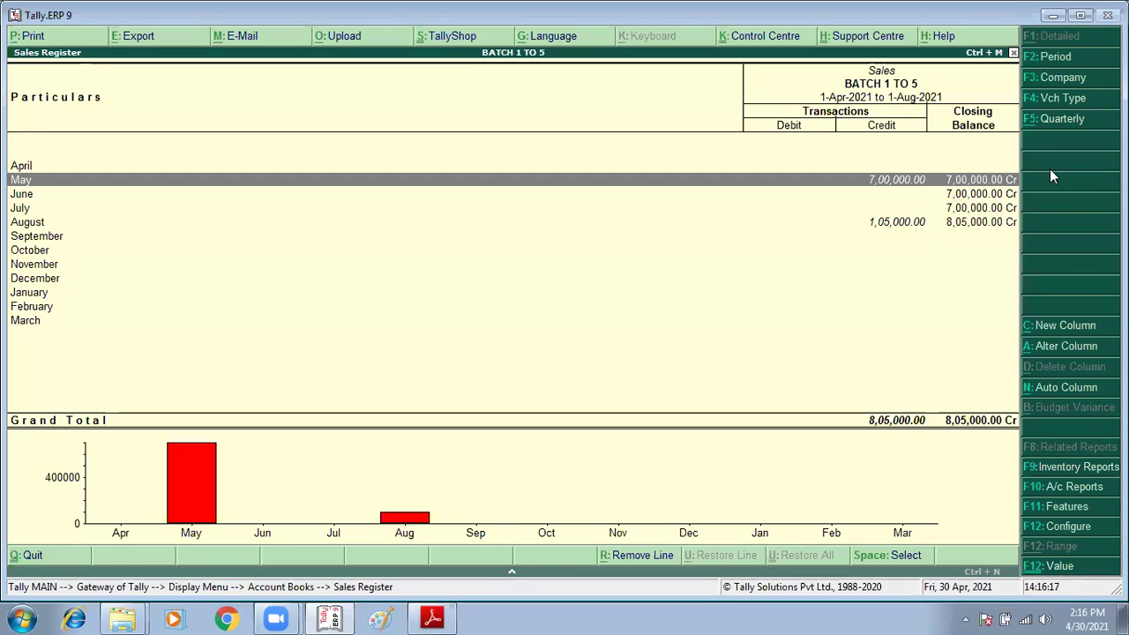
{"action": "key", "text": "Down"}
{"action": "key", "text": "Down"}
{"action": "key", "text": "Down"}
{"action": "key", "text": "Return"}
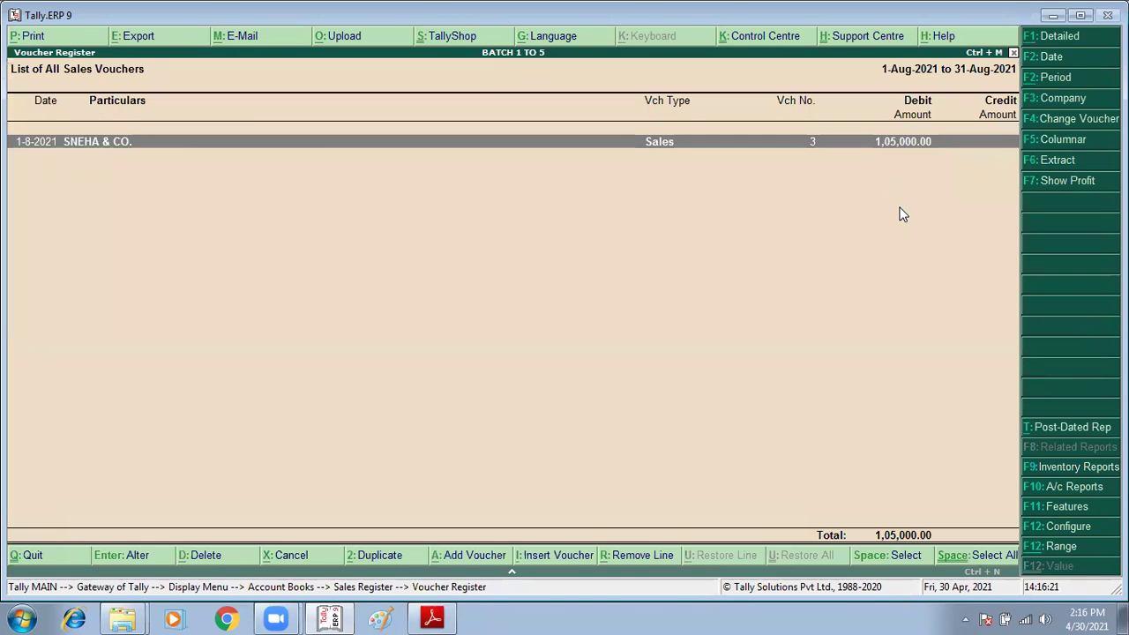
{"action": "key", "text": "Escape"}
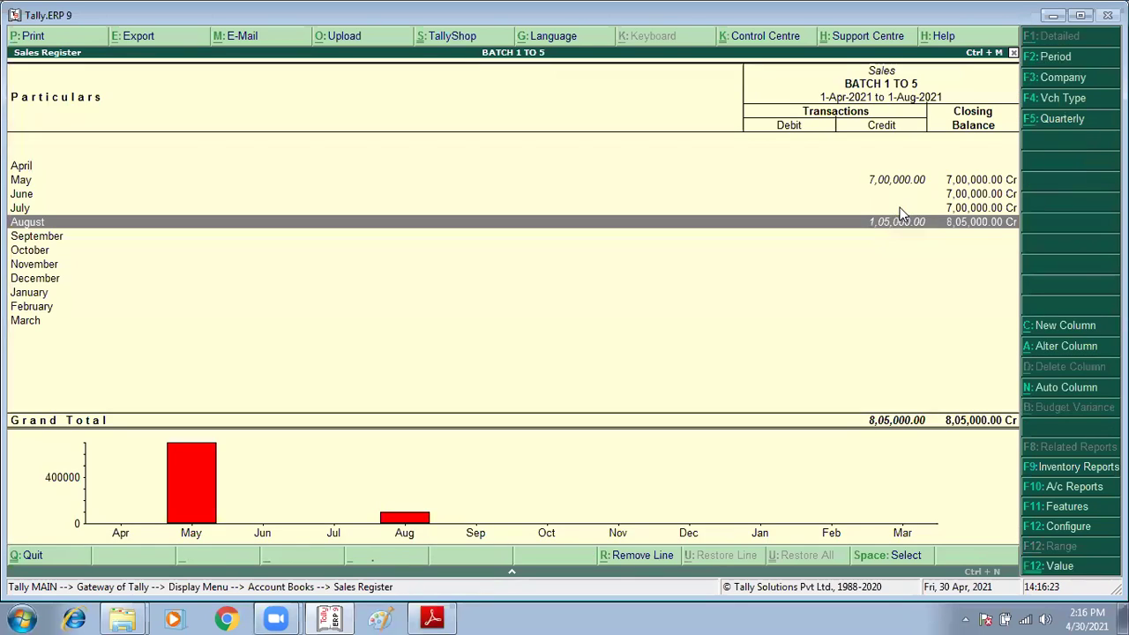
{"action": "key", "text": "Escape"}
Step: Check the monthly summaries of the Purchase Register and the Sales Register, returning to Account Books after each
{"action": "key", "text": "Down"}
{"action": "key", "text": "Return"}
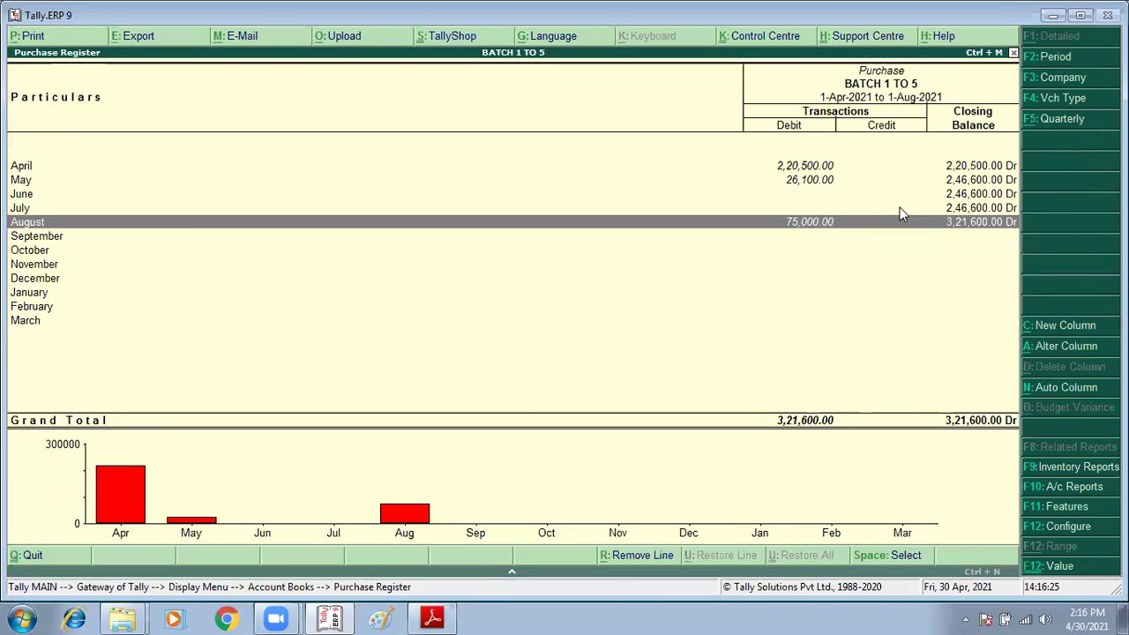
{"action": "key", "text": "Down"}
{"action": "key", "text": "Down"}
{"action": "key", "text": "Escape"}
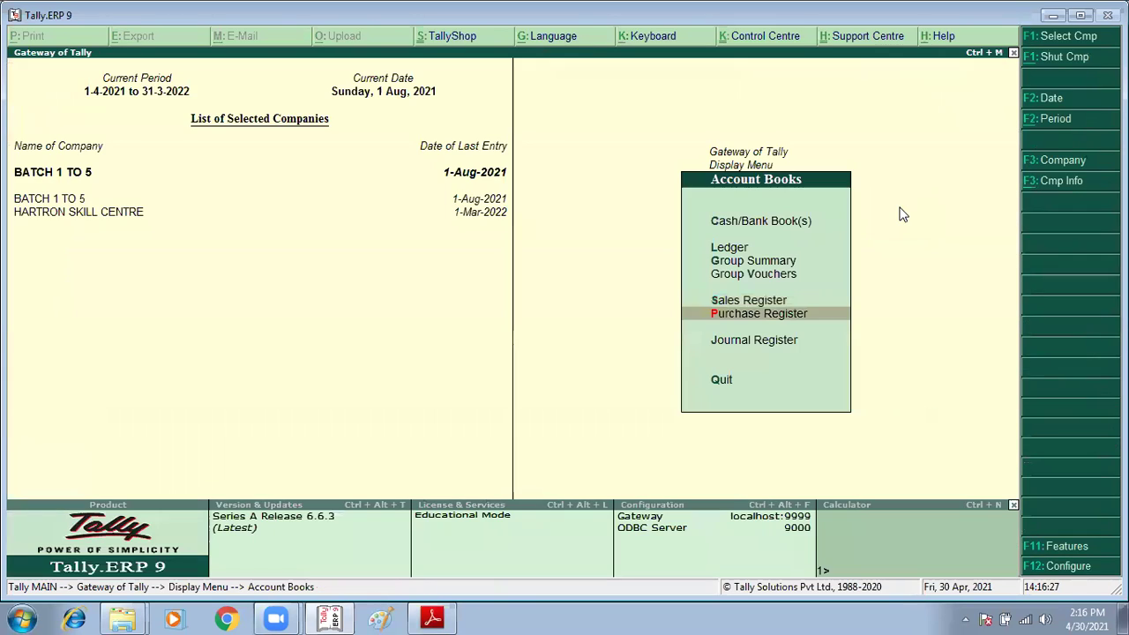
{"action": "key", "text": "s"}
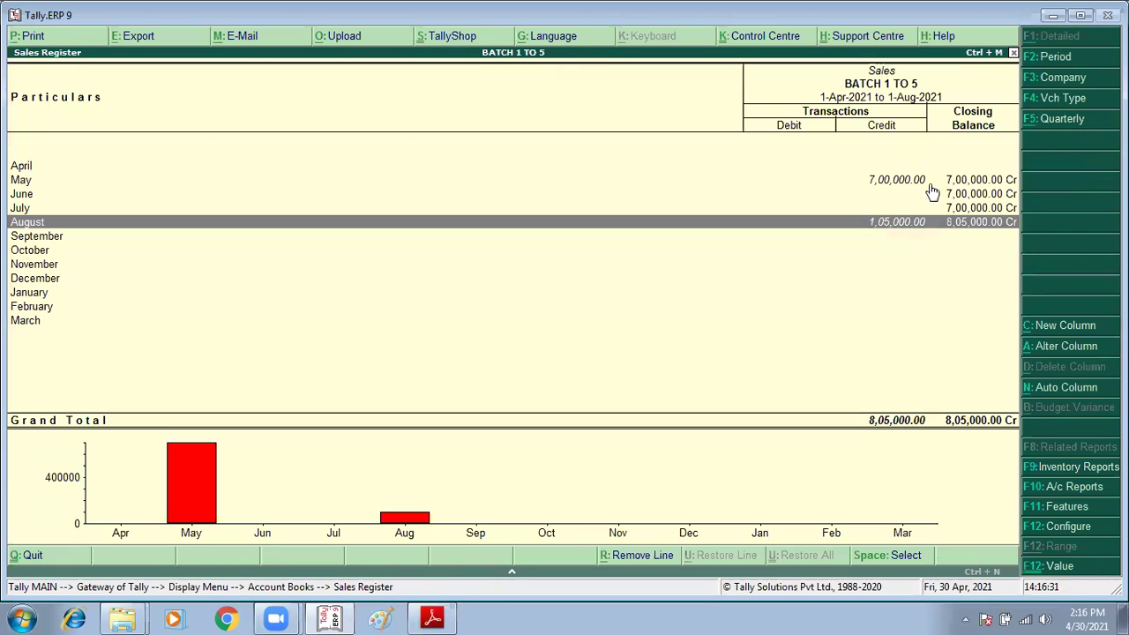
{"action": "key", "text": "Escape"}
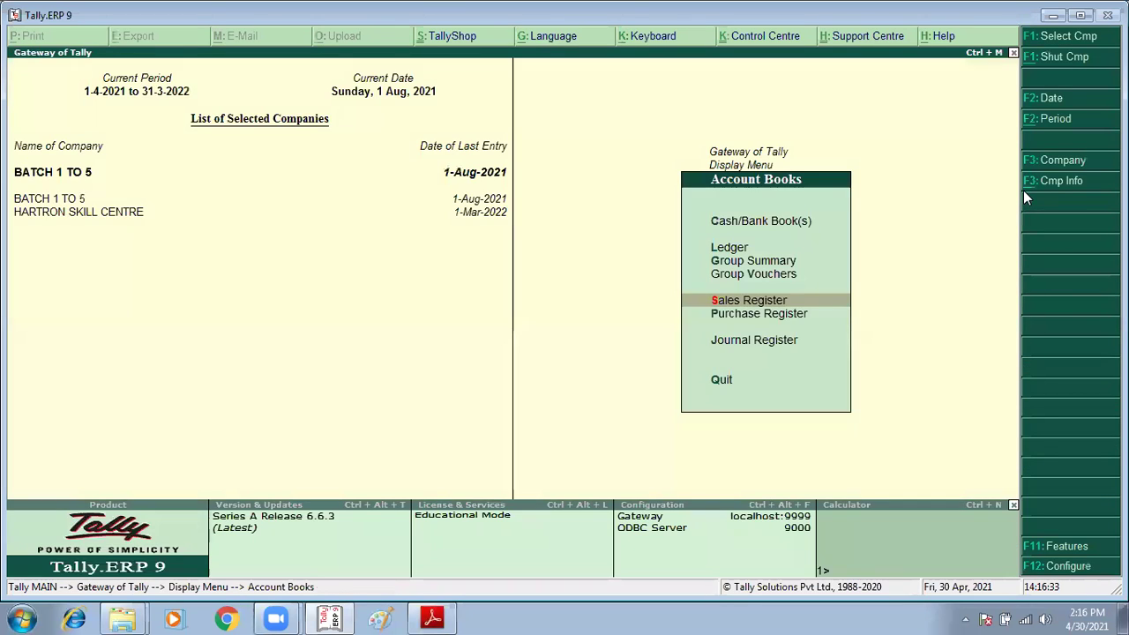
Step: Open the Purchase Register and review its monthly purchase figures between April and September
{"action": "key", "text": "p"}
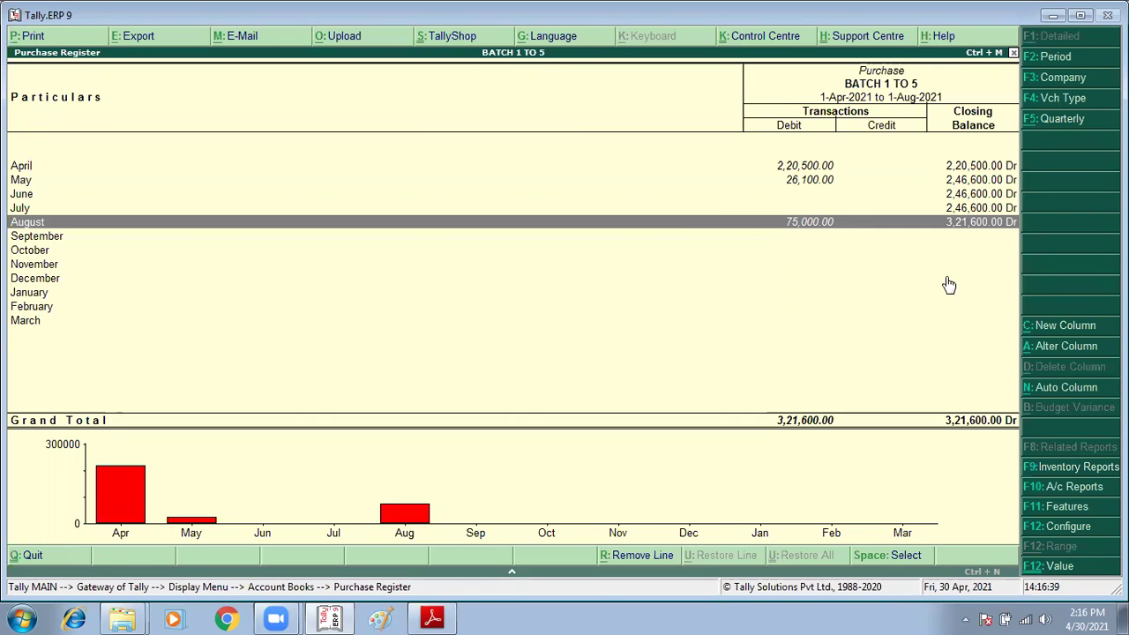
{"action": "key", "text": "Up"}
{"action": "key", "text": "Up"}
{"action": "key", "text": "Up"}
{"action": "key", "text": "Up"}
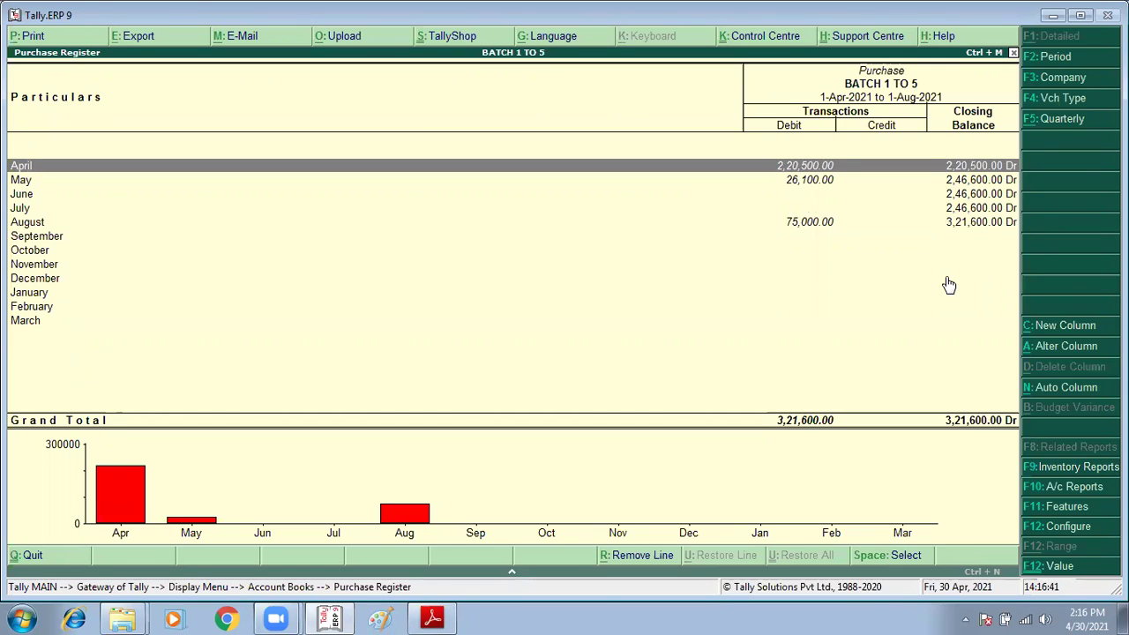
{"action": "key", "text": "Down"}
{"action": "key", "text": "Down"}
{"action": "key", "text": "Down"}
{"action": "key", "text": "Down"}
{"action": "key", "text": "Down"}
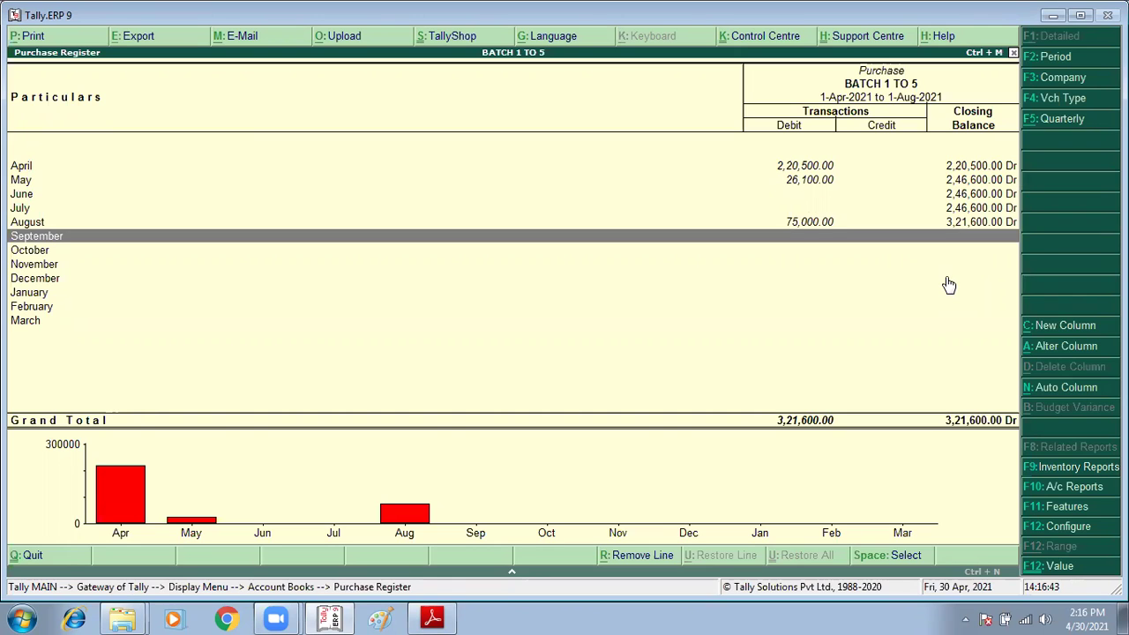
{"action": "key", "text": "Up"}
{"action": "key", "text": "Up"}
{"action": "key", "text": "Up"}
{"action": "key", "text": "Up"}
{"action": "key", "text": "Up"}
{"action": "key", "text": "Down"}
{"action": "key", "text": "Up"}
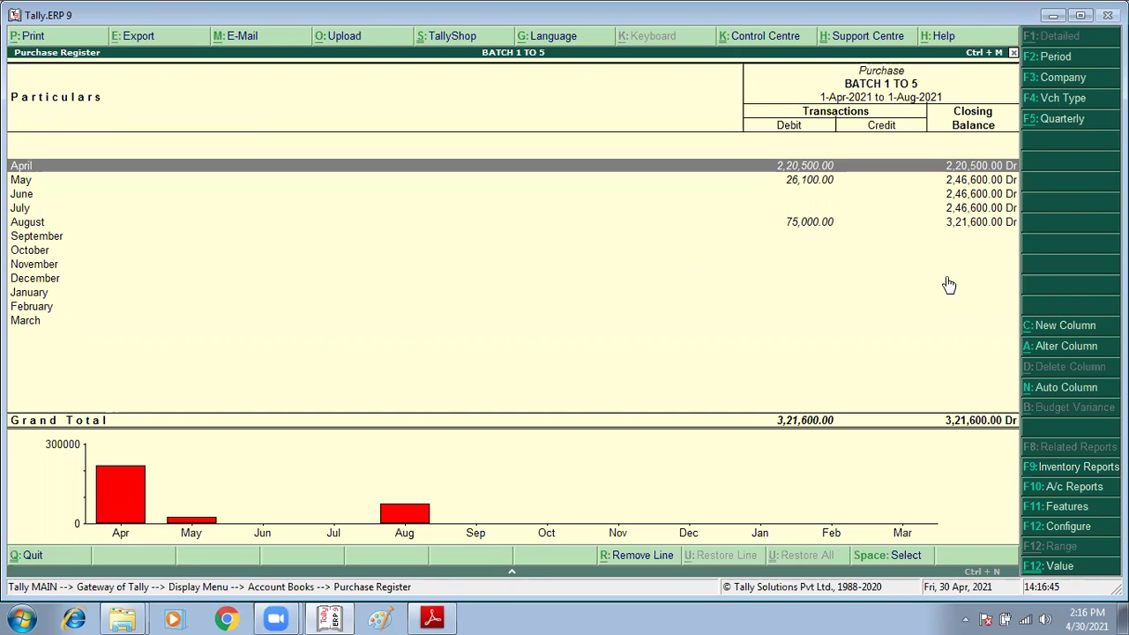
Step: View the purchase vouchers for April, May and August and return to Account Books
{"action": "key", "text": "Return"}
{"action": "key", "text": "Down"}
{"action": "key", "text": "Up"}
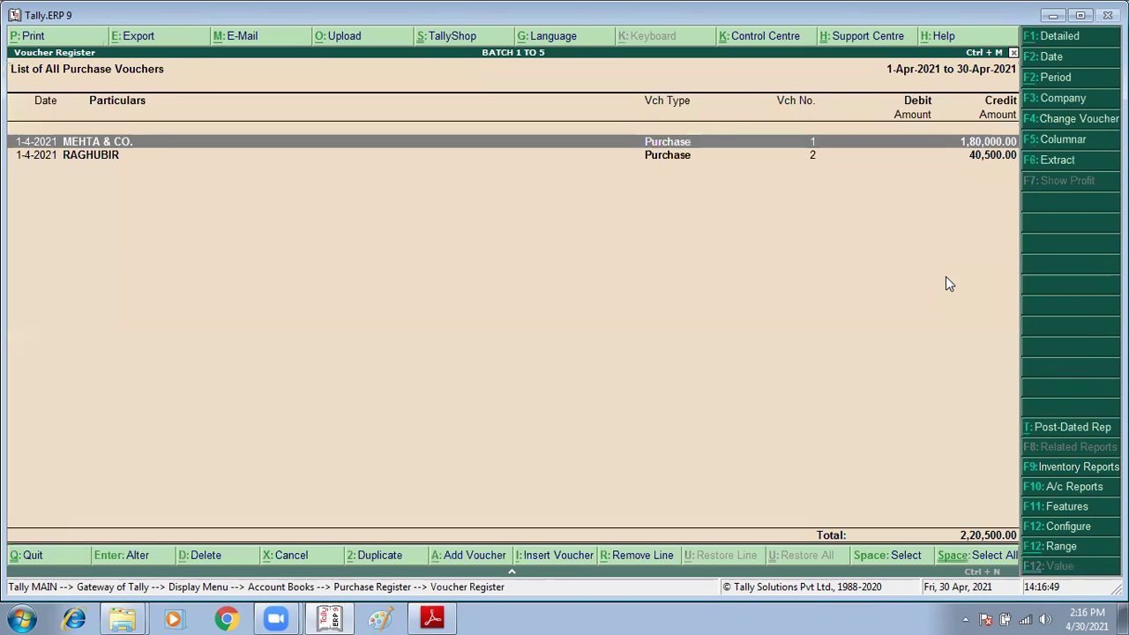
{"action": "key", "text": "Escape"}
{"action": "key", "text": "Down"}
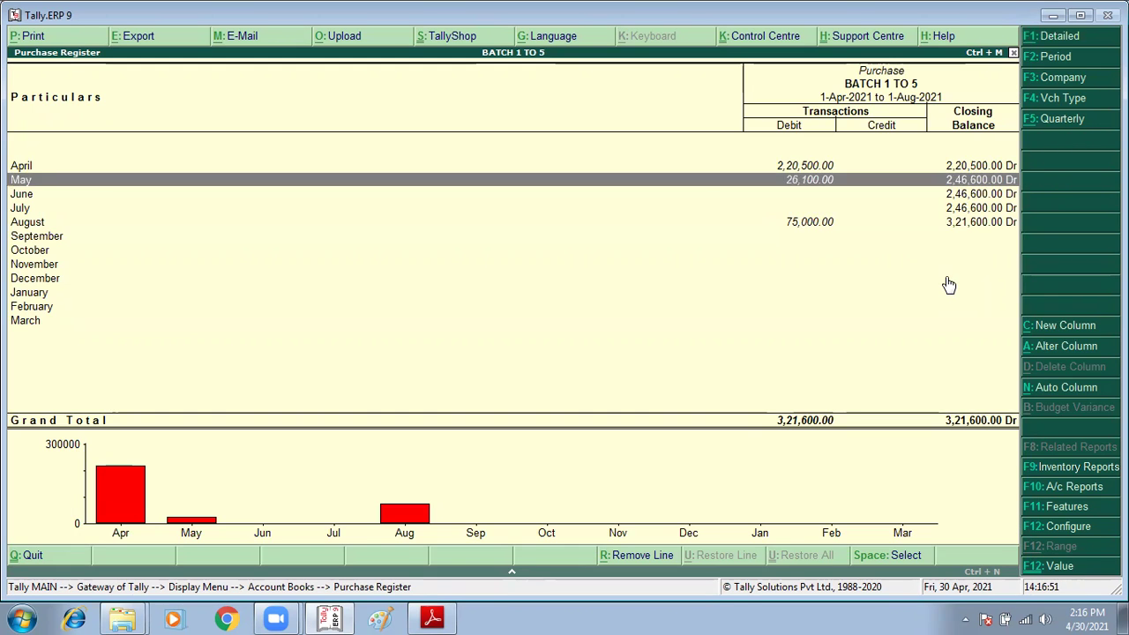
{"action": "key", "text": "Return"}
{"action": "key", "text": "Escape"}
{"action": "key", "text": "Down"}
{"action": "key", "text": "Down"}
{"action": "key", "text": "Down"}
{"action": "key", "text": "Return"}
{"action": "key", "text": "Escape"}
{"action": "key", "text": "Escape"}
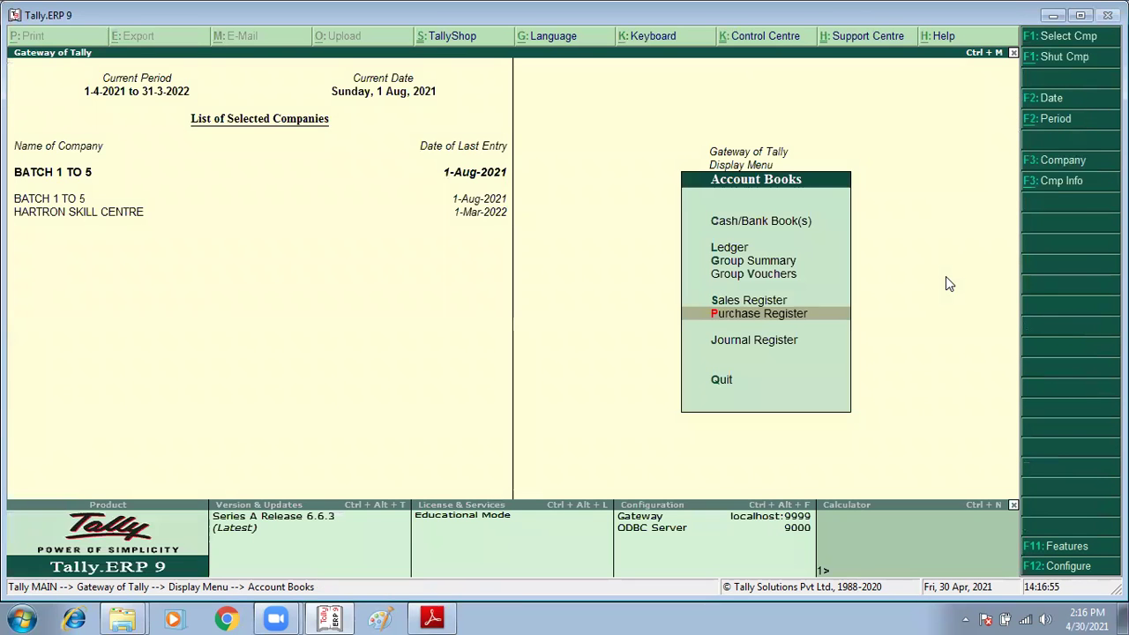
Step: Open the Journal Register, view the journal vouchers for April and return to the Journal Register menu
{"action": "key", "text": "j"}
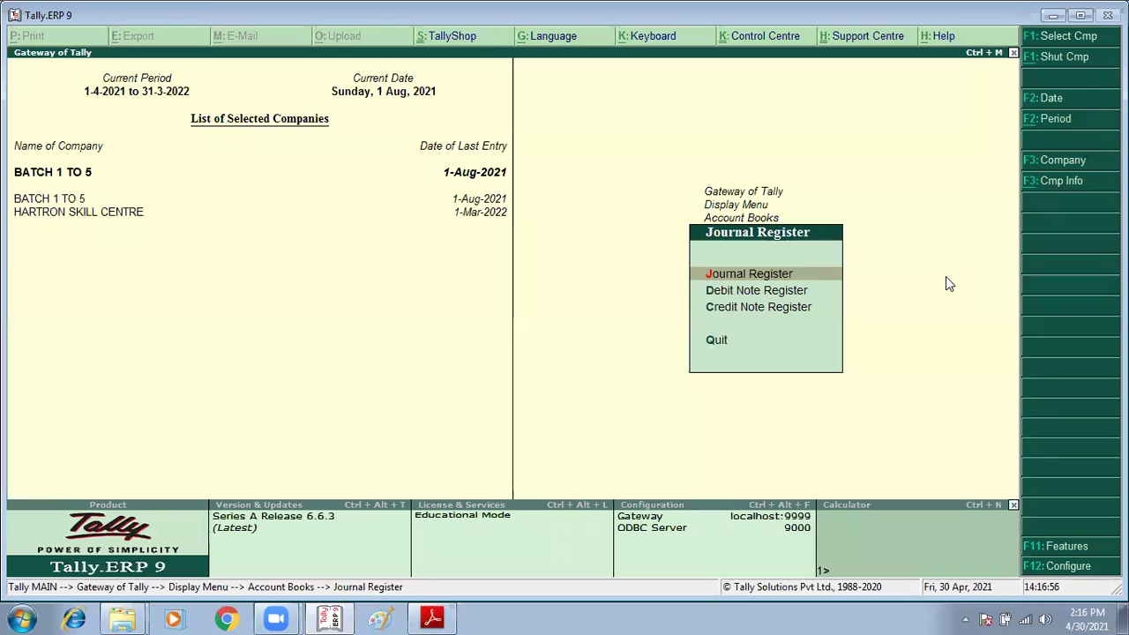
{"action": "key", "text": "Return"}
{"action": "key", "text": "Up"}
{"action": "key", "text": "Up"}
{"action": "key", "text": "Up"}
{"action": "key", "text": "Up"}
{"action": "key", "text": "Return"}
{"action": "key", "text": "Down"}
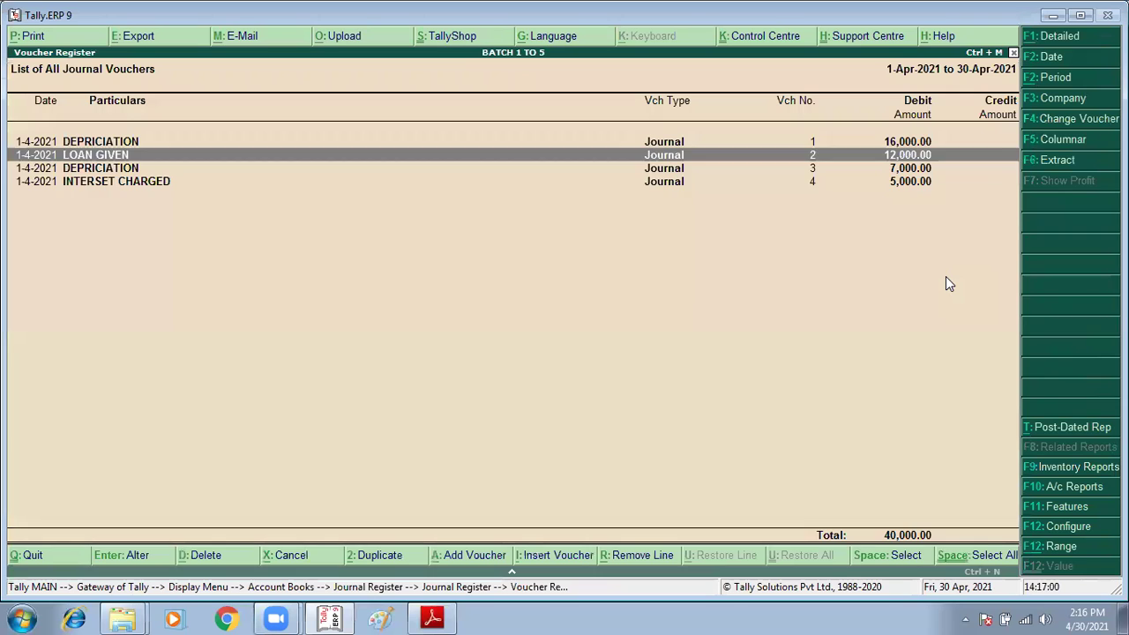
{"action": "key", "text": "Up"}
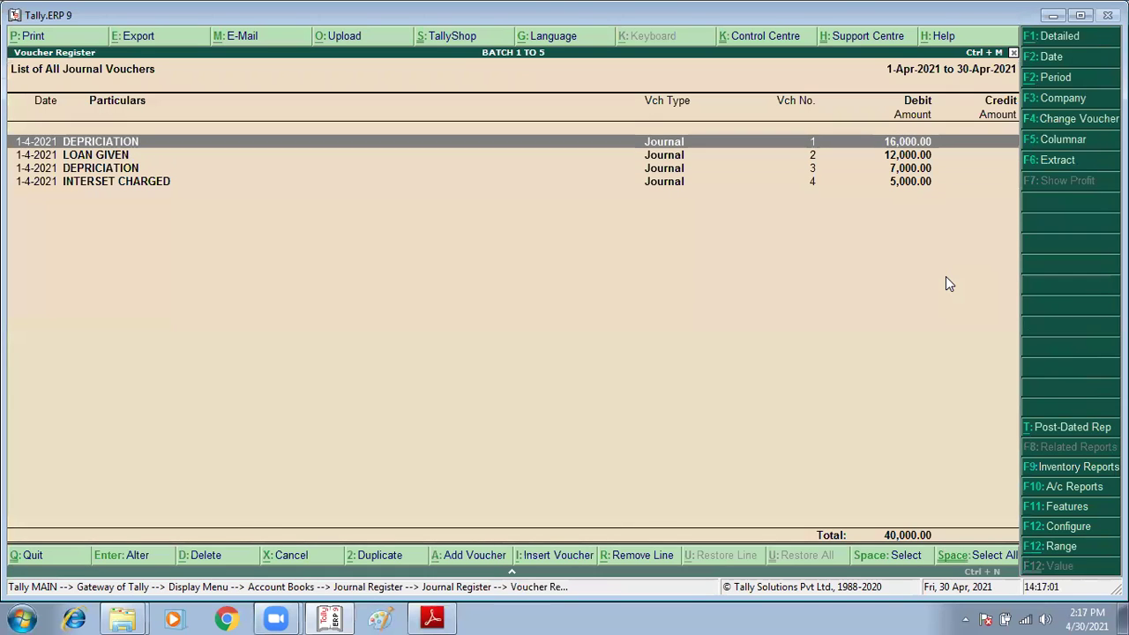
{"action": "key", "text": "Escape"}
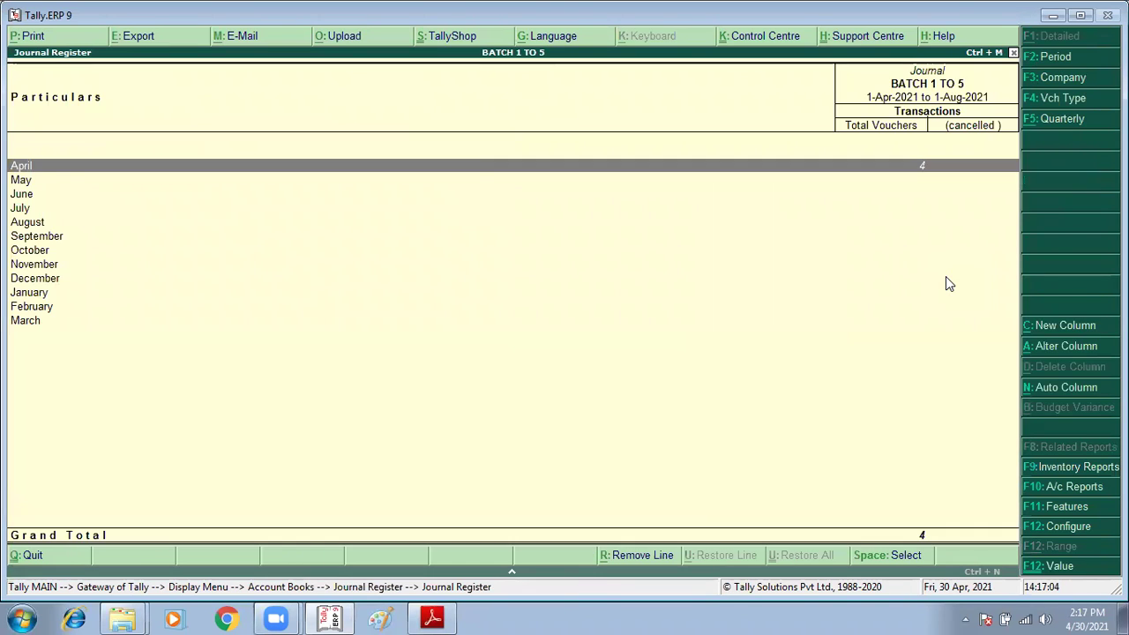
{"action": "key", "text": "Escape"}
Step: Open the Debit Note Register's monthly summary from the Journal Register menu
{"action": "key", "text": "Down"}
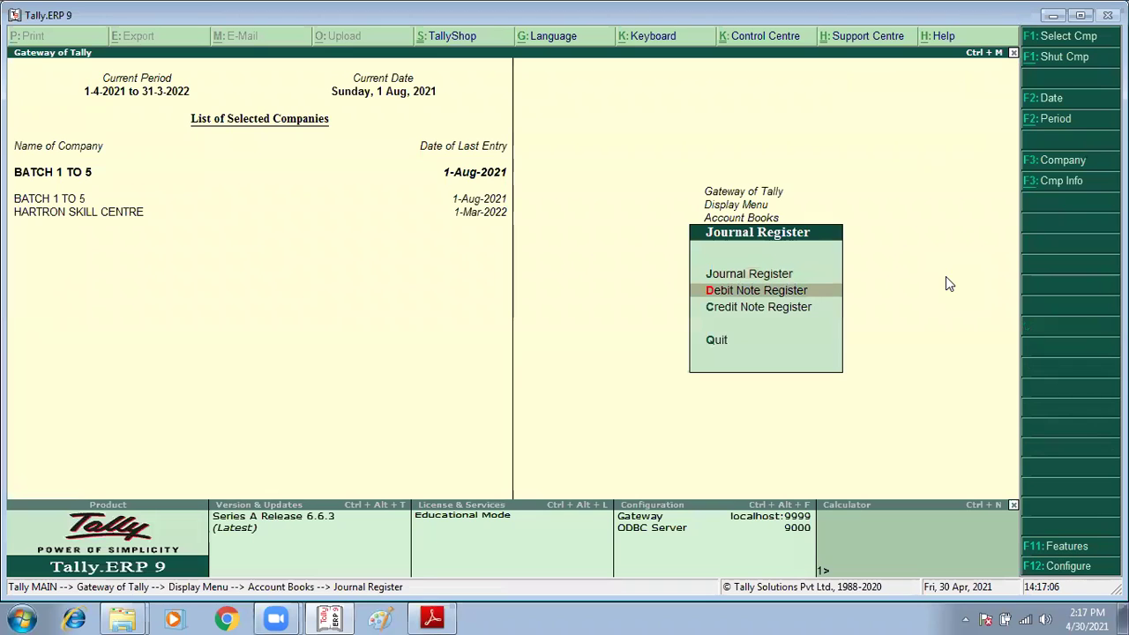
{"action": "key", "text": "Return"}
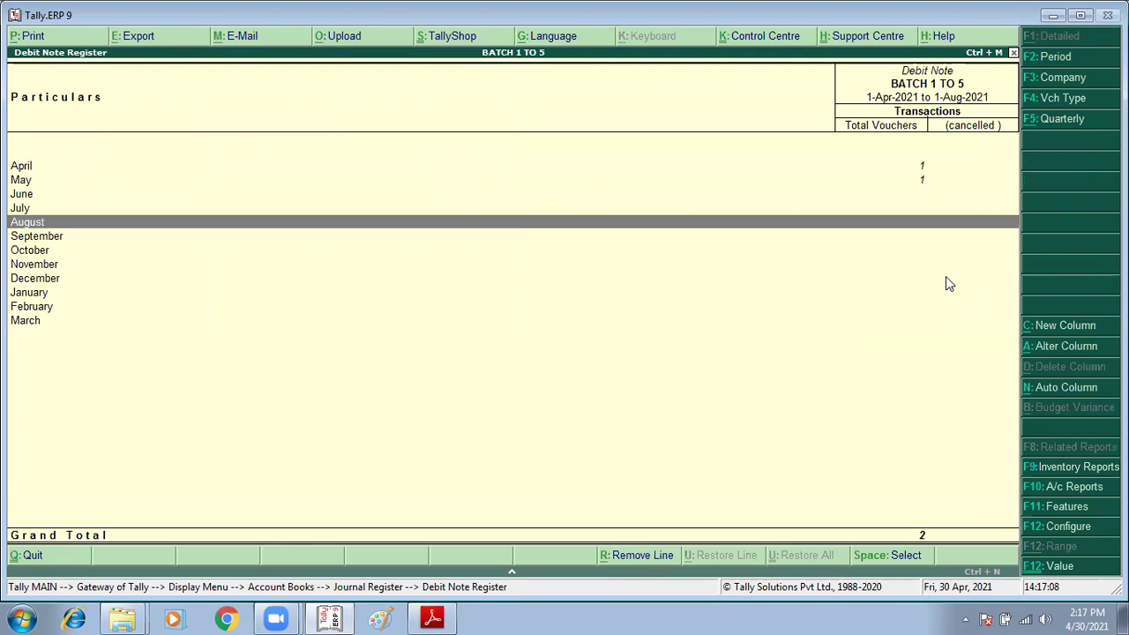
{"action": "key", "text": "Escape"}
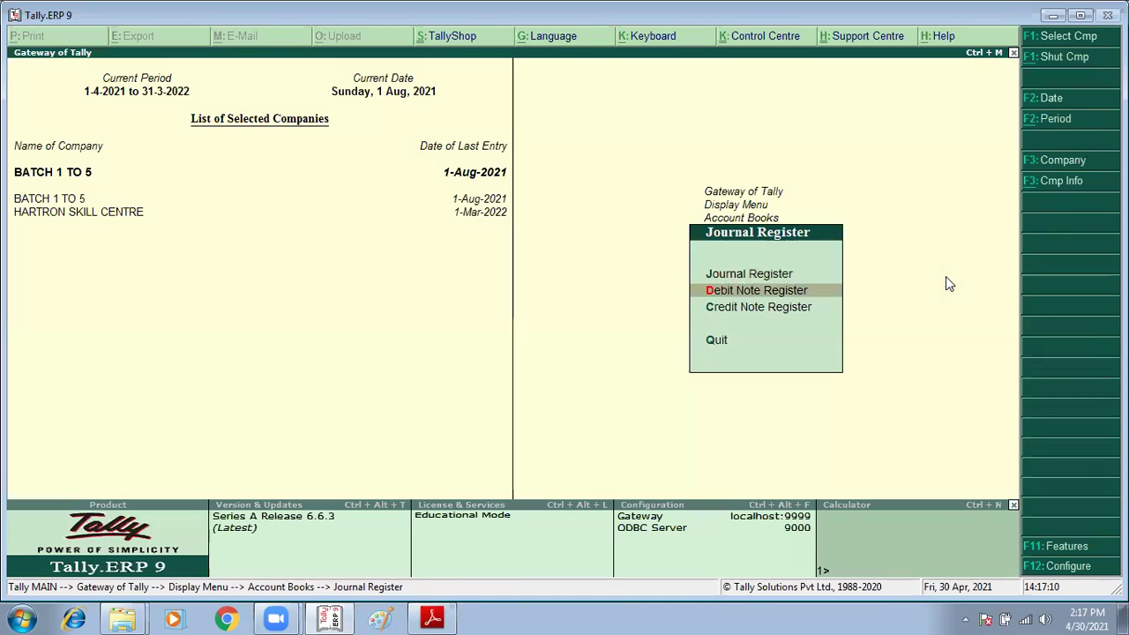
{"action": "key", "text": "Up"}
{"action": "key", "text": "Down"}
{"action": "key", "text": "Down"}
{"action": "key", "text": "Up"}
{"action": "key", "text": "Return"}
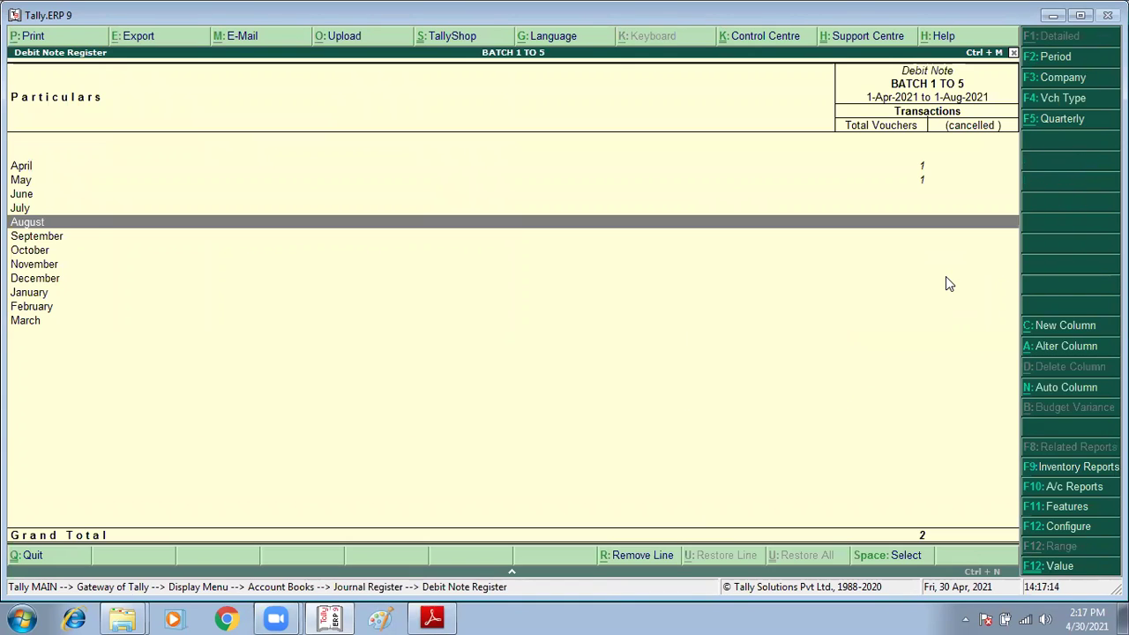
Step: View the debit note vouchers for April and May and return to the Journal Register menu
{"action": "key", "text": "Up"}
{"action": "key", "text": "Up"}
{"action": "key", "text": "Up"}
{"action": "key", "text": "Up"}
{"action": "key", "text": "Down"}
{"action": "key", "text": "Up"}
{"action": "key", "text": "Return"}
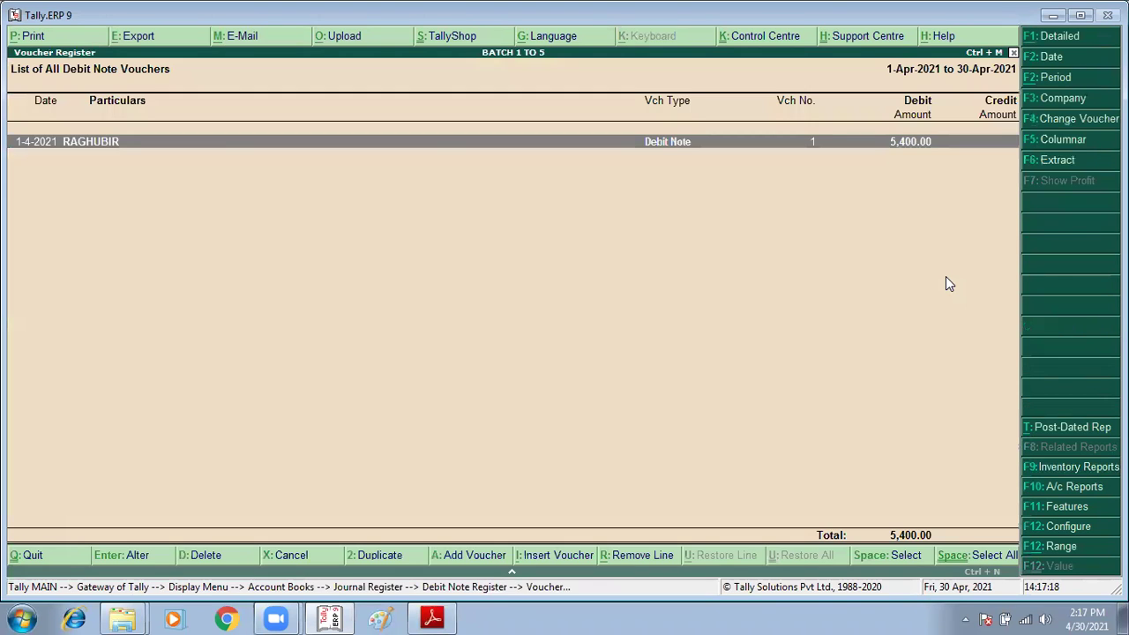
{"action": "key", "text": "Escape"}
{"action": "key", "text": "Down"}
{"action": "key", "text": "Return"}
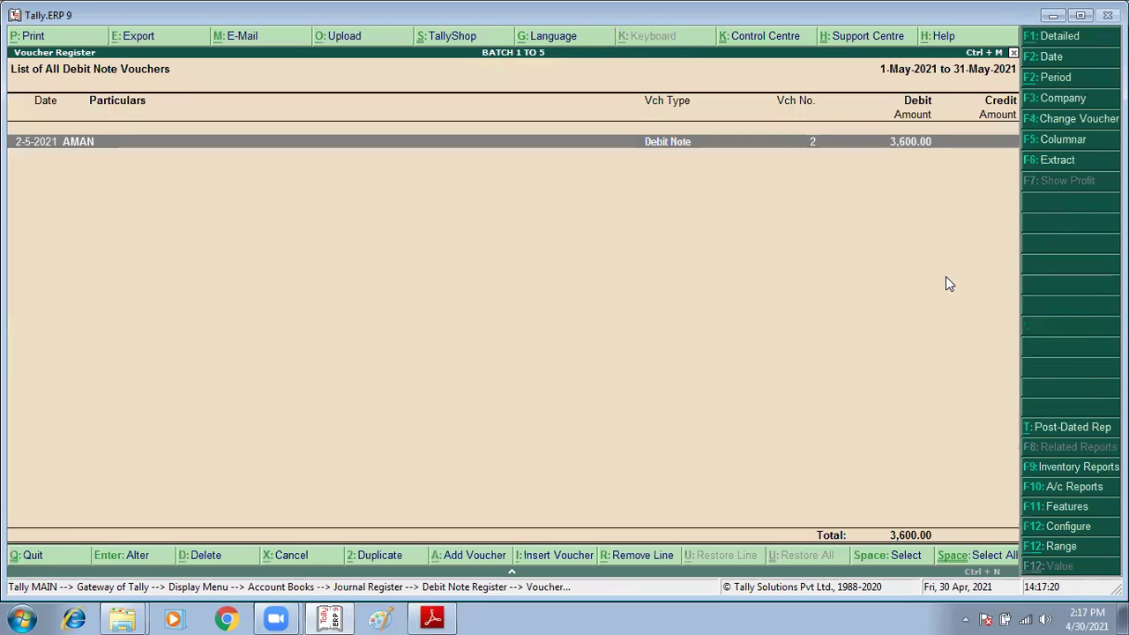
{"action": "key", "text": "Escape"}
{"action": "key", "text": "Up"}
{"action": "key", "text": "Down"}
{"action": "key", "text": "Escape"}
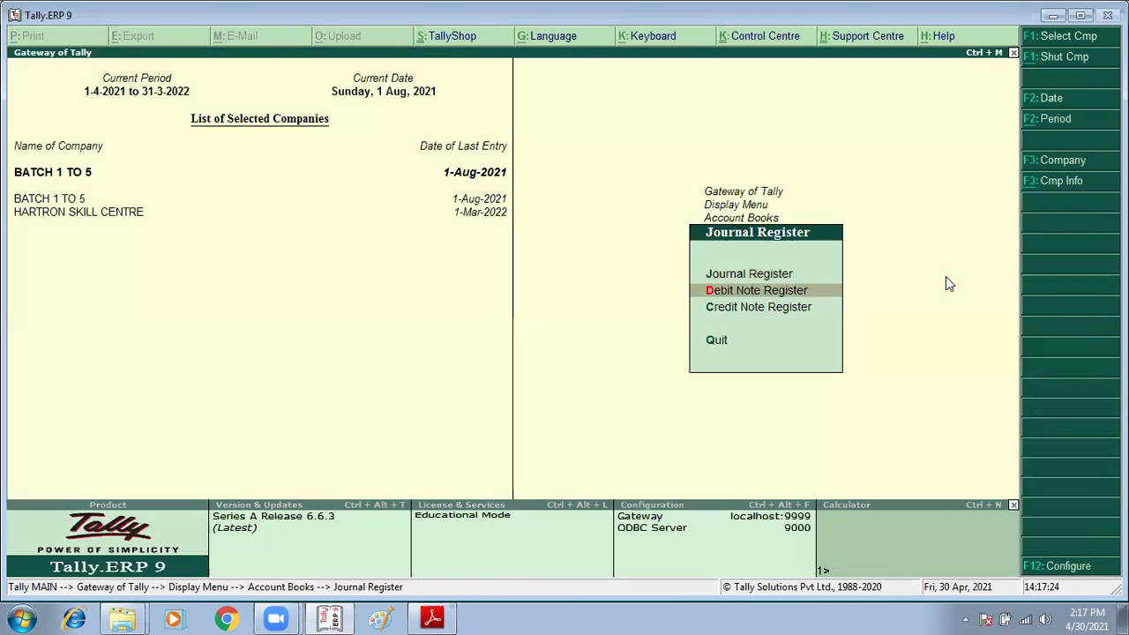
Step: Open the Credit Note Register, view the credit note vouchers for June and return to the Display Menu
{"action": "key", "text": "c"}
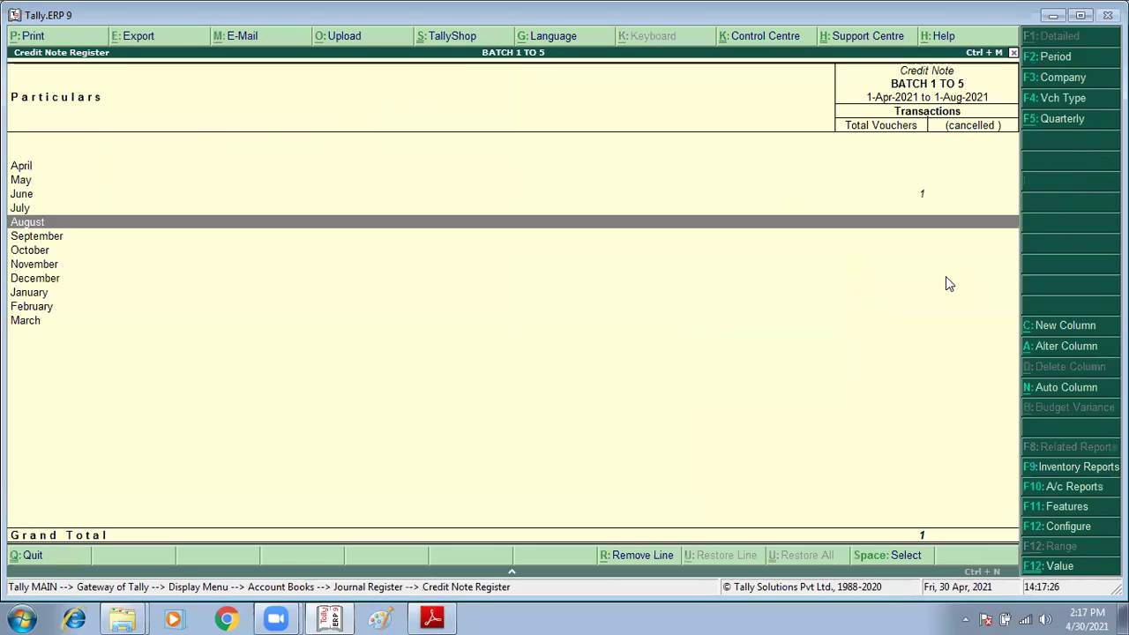
{"action": "key", "text": "Up"}
{"action": "key", "text": "Up"}
{"action": "key", "text": "Return"}
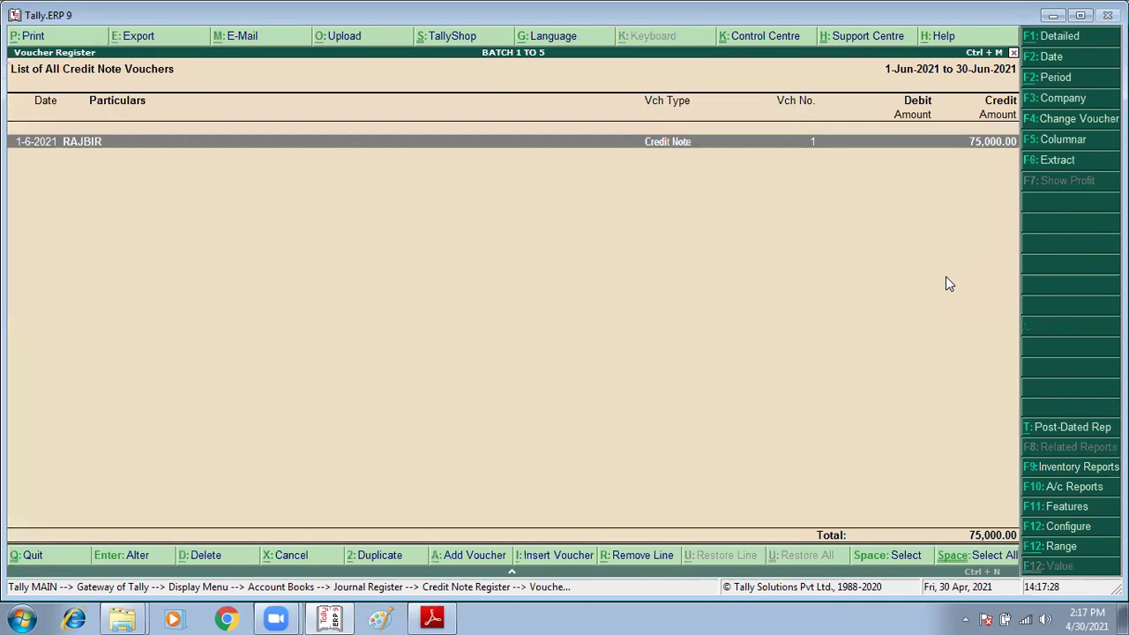
{"action": "key", "text": "Escape"}
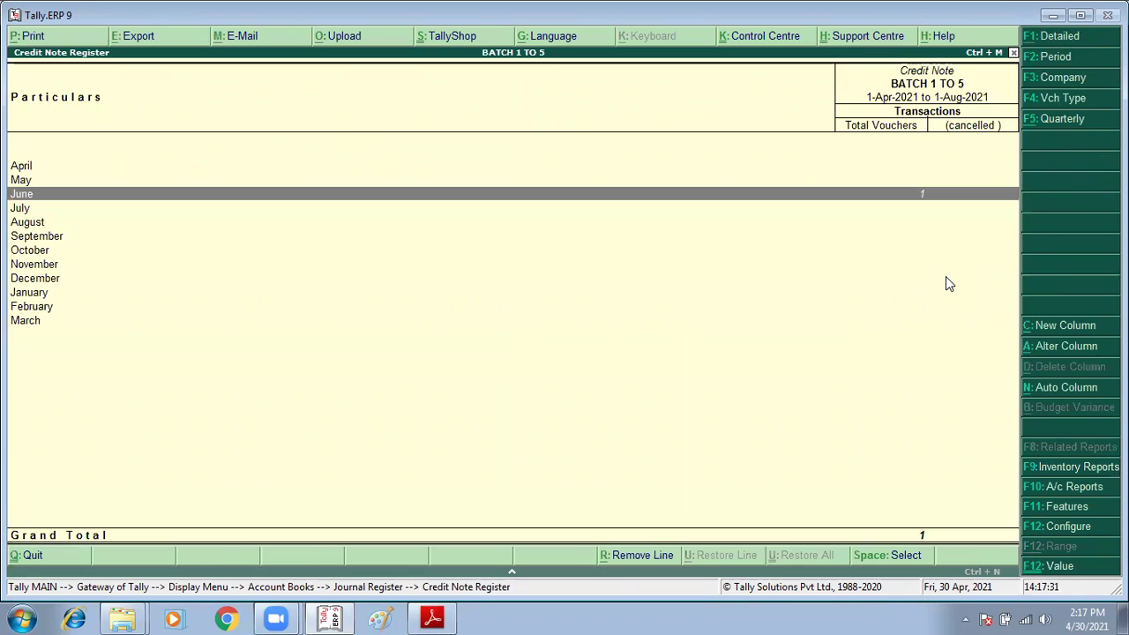
{"action": "key", "text": "Escape"}
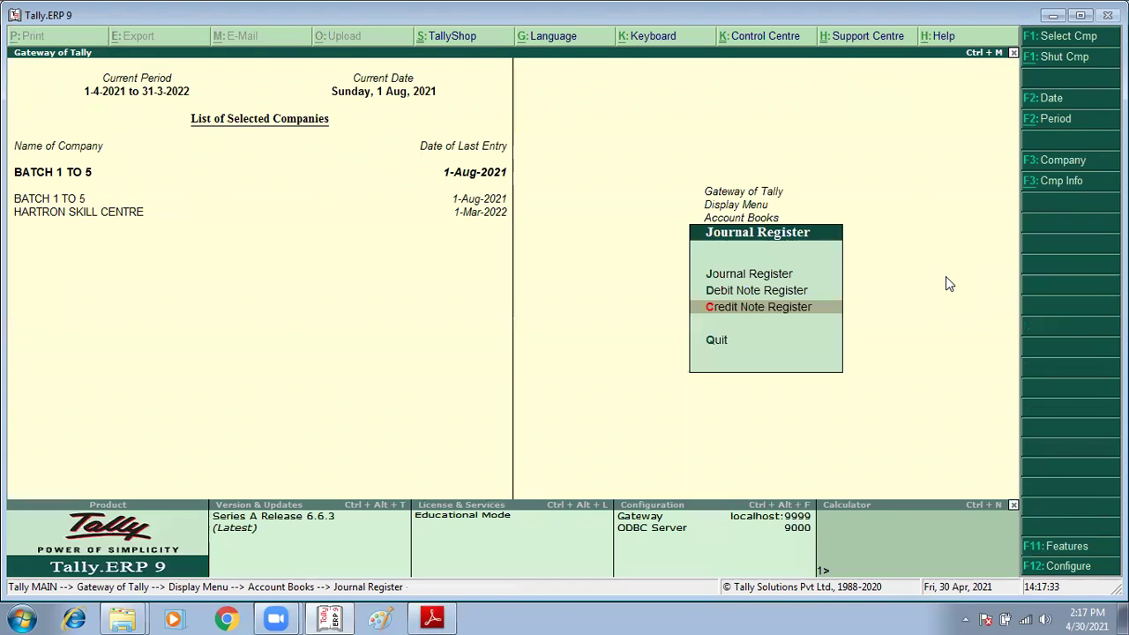
{"action": "key", "text": "Escape"}
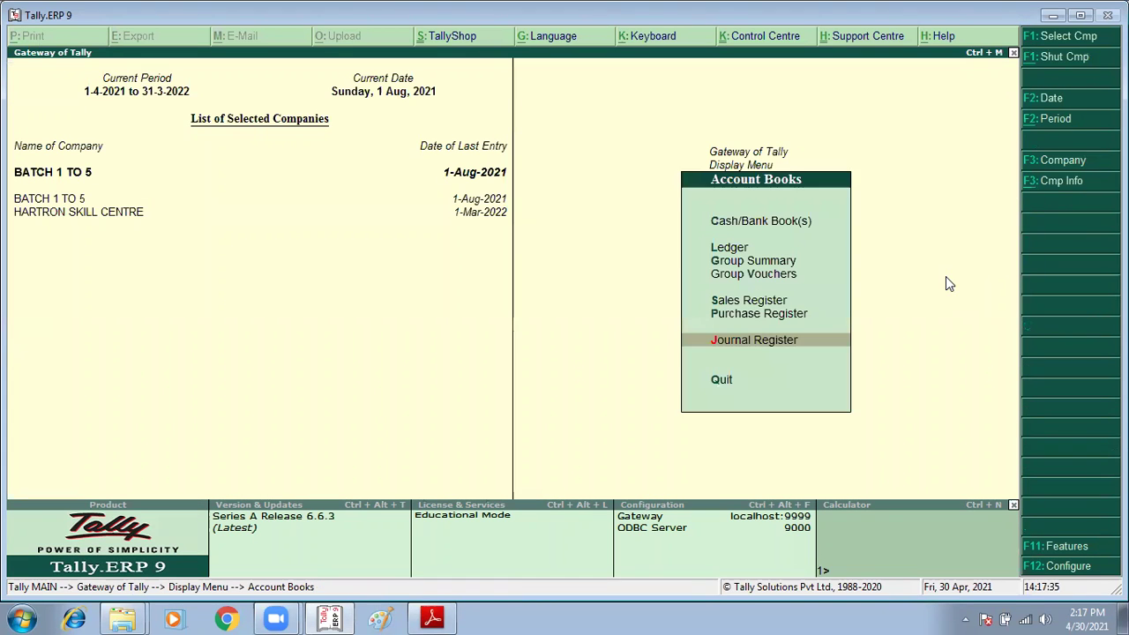
{"action": "key", "text": "Escape"}
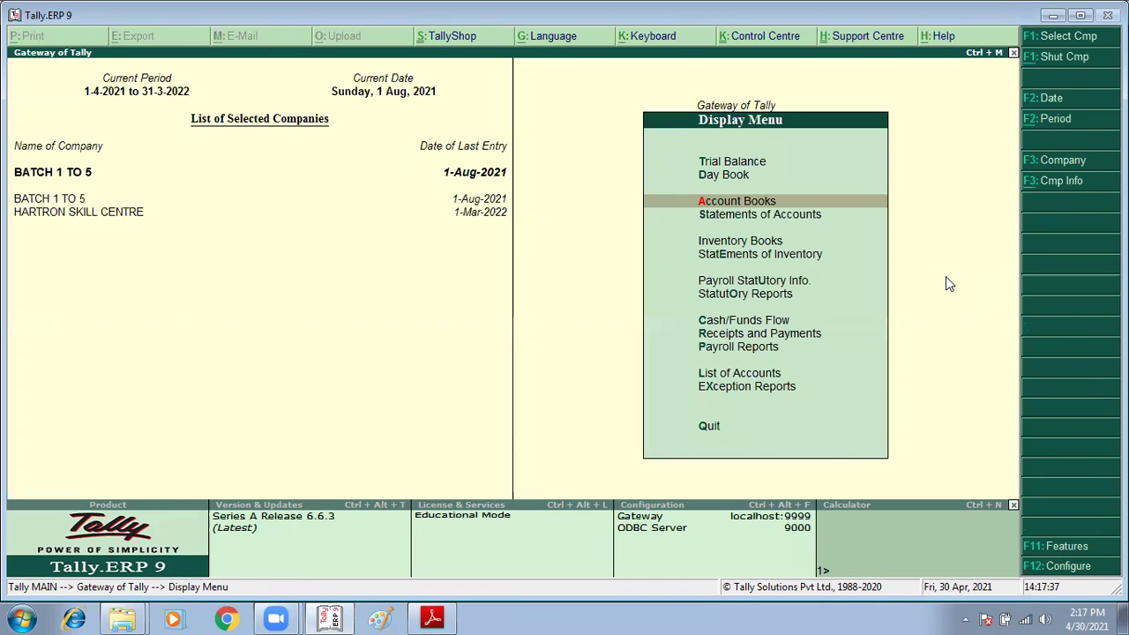
Step: View the ledger outstandings of the first listed party under Statements of Accounts and return to the Outstandings menu
{"action": "key", "text": "s"}
{"action": "key", "text": "Down"}
{"action": "key", "text": "Up"}
{"action": "key", "text": "Return"}
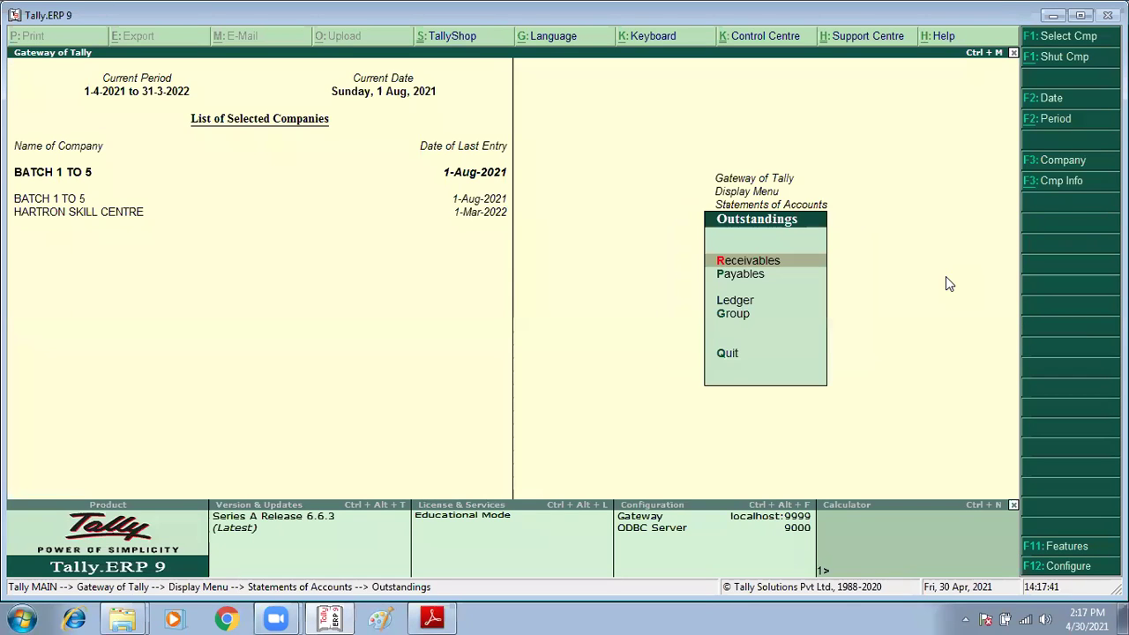
{"action": "key", "text": "Down"}
{"action": "key", "text": "Down"}
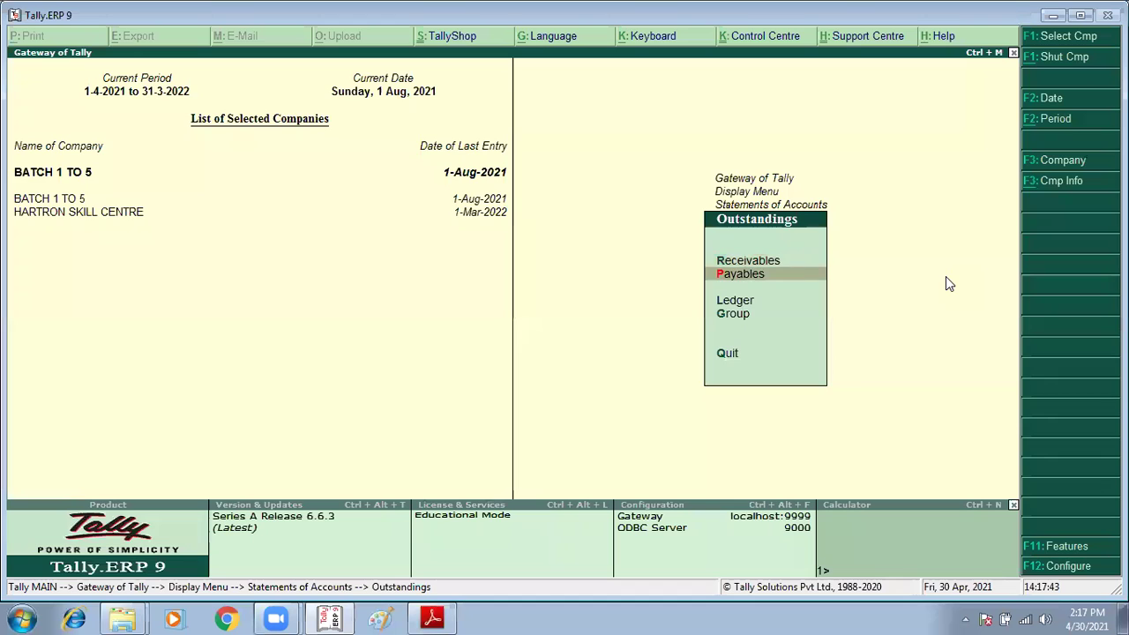
{"action": "key", "text": "Return"}
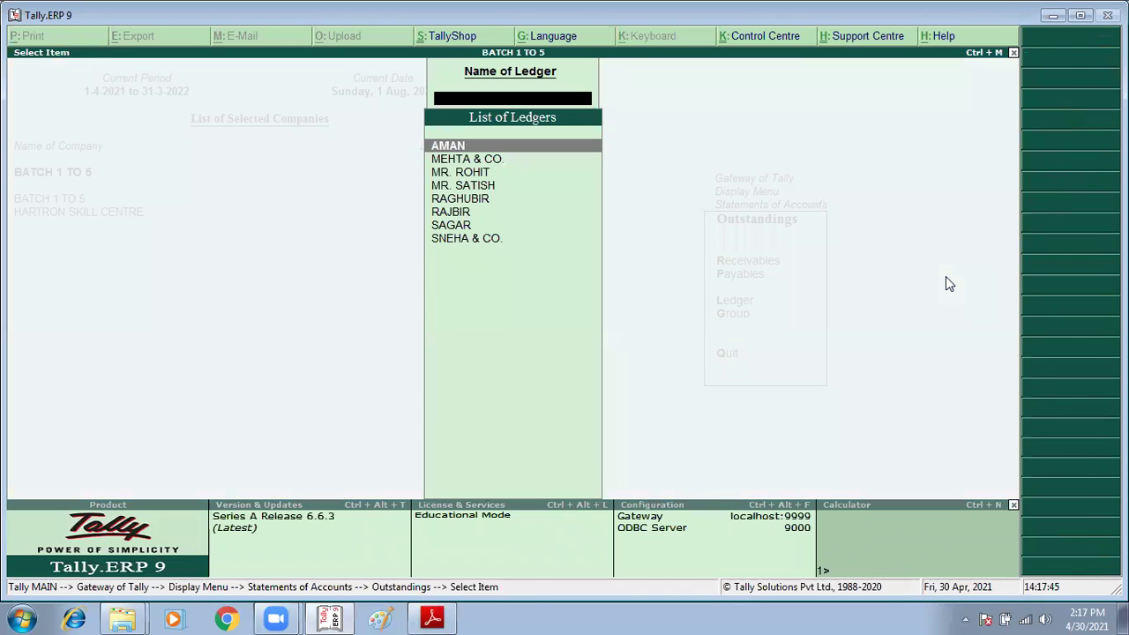
{"action": "key", "text": "Return"}
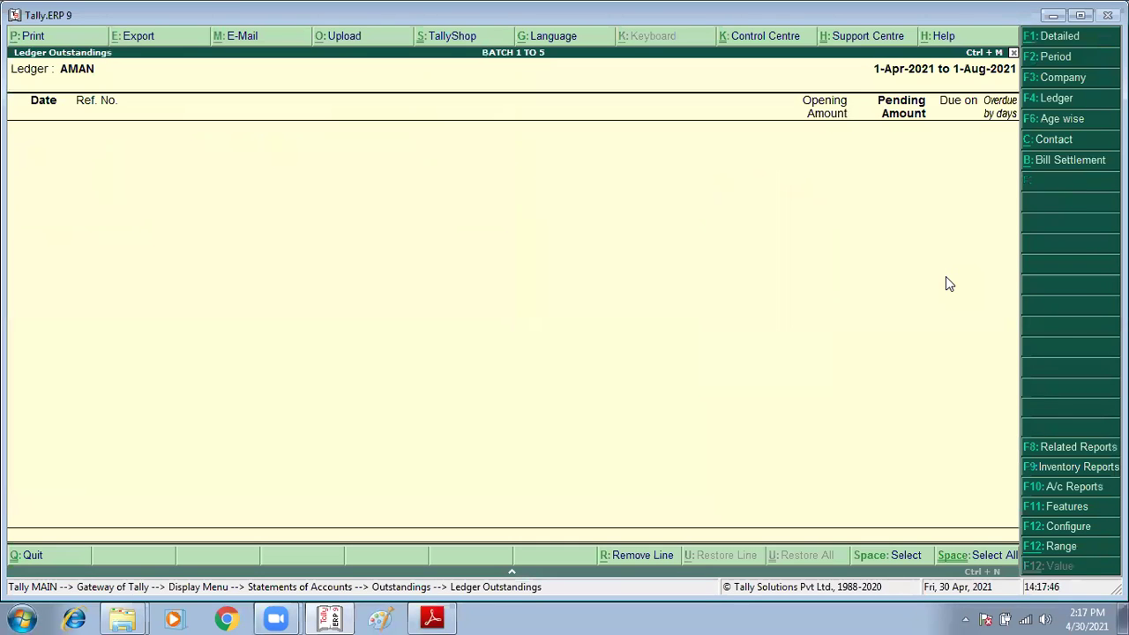
{"action": "key", "text": "Escape"}
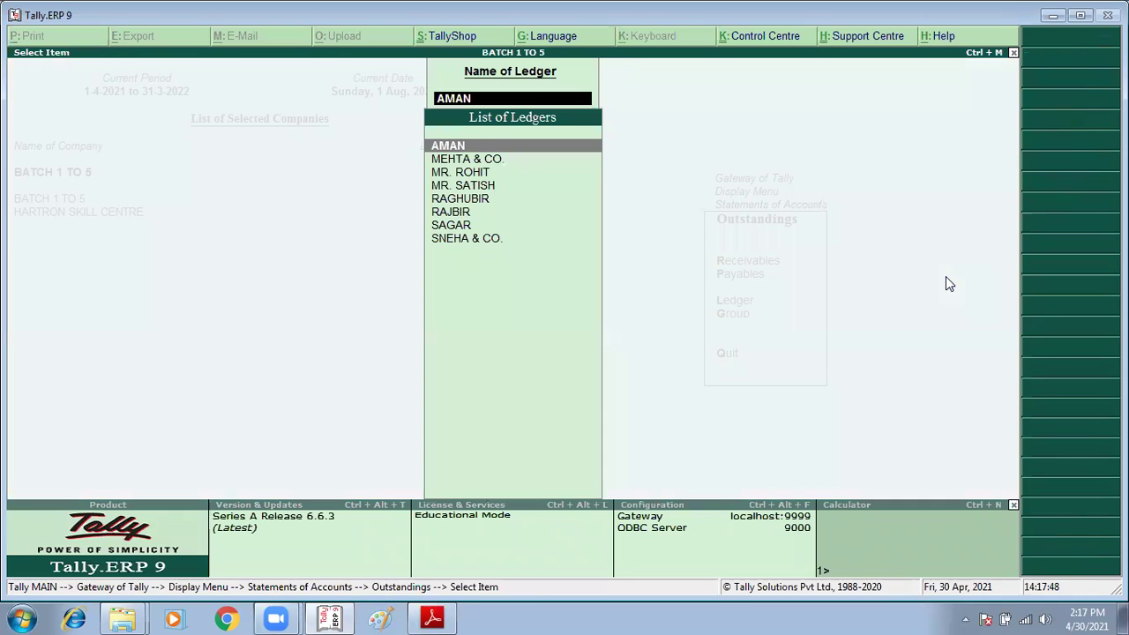
{"action": "key", "text": "Escape"}
Step: View the Receivables and Payables outstanding bills and return to the Statements of Accounts menu
{"action": "key", "text": "Up"}
{"action": "key", "text": "Up"}
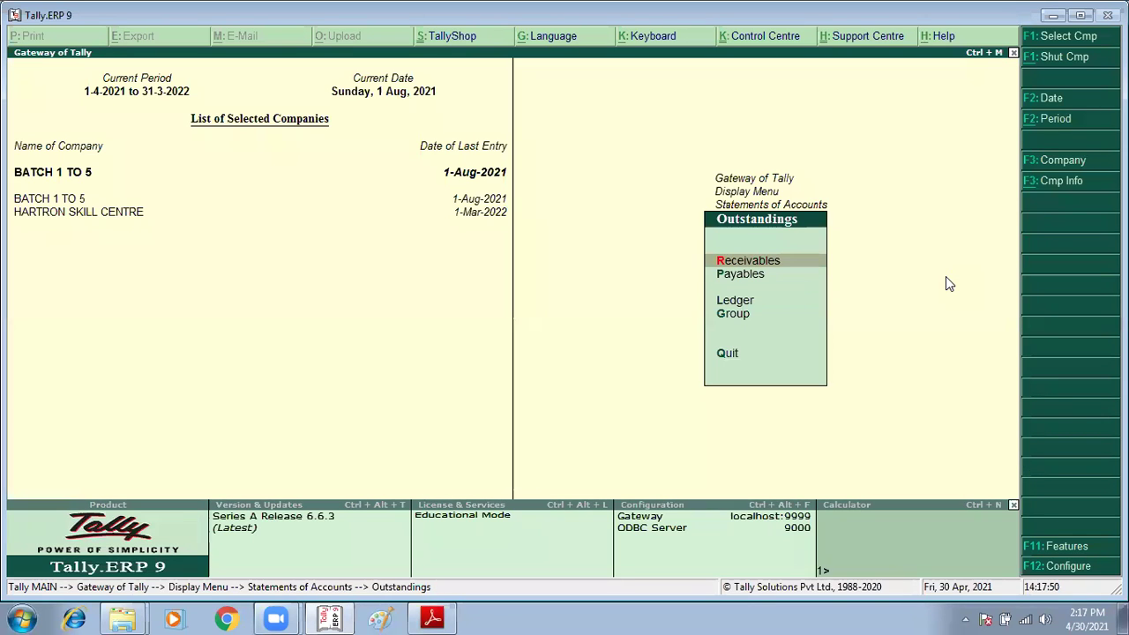
{"action": "key", "text": "Return"}
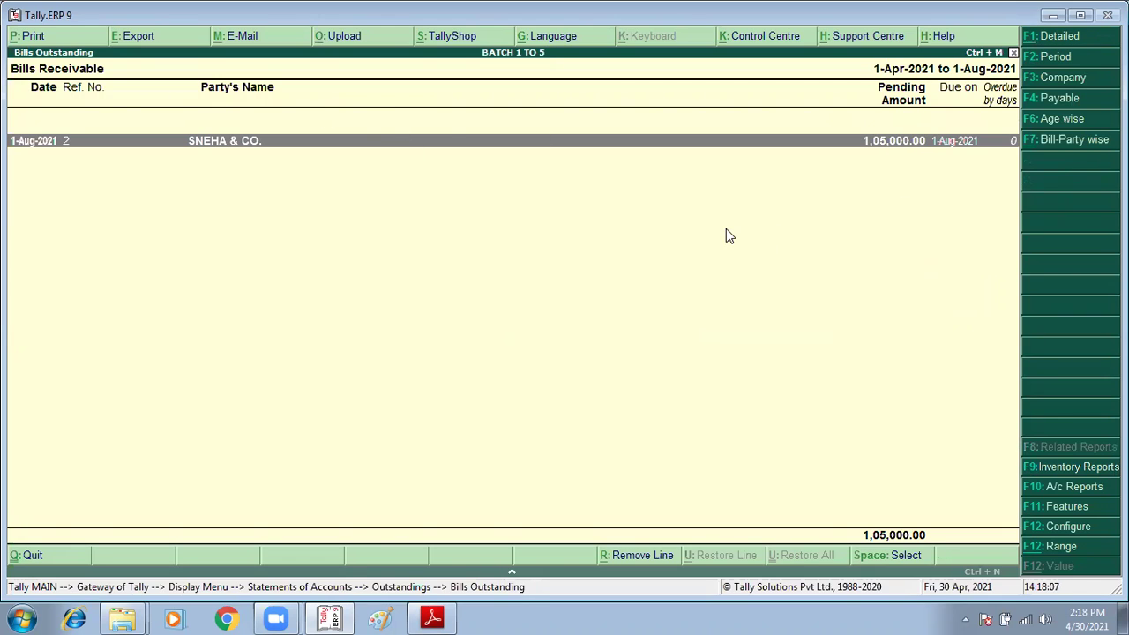
{"action": "key", "text": "Escape"}
{"action": "key", "text": "Down"}
{"action": "key", "text": "Return"}
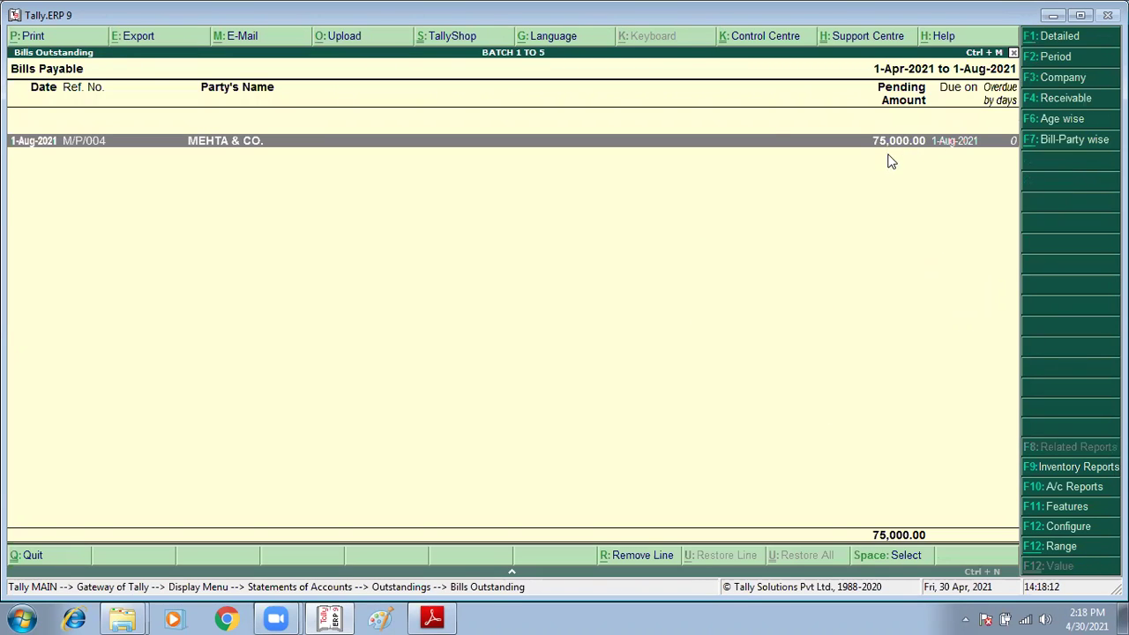
{"action": "key", "text": "Escape"}
{"action": "key", "text": "Escape"}
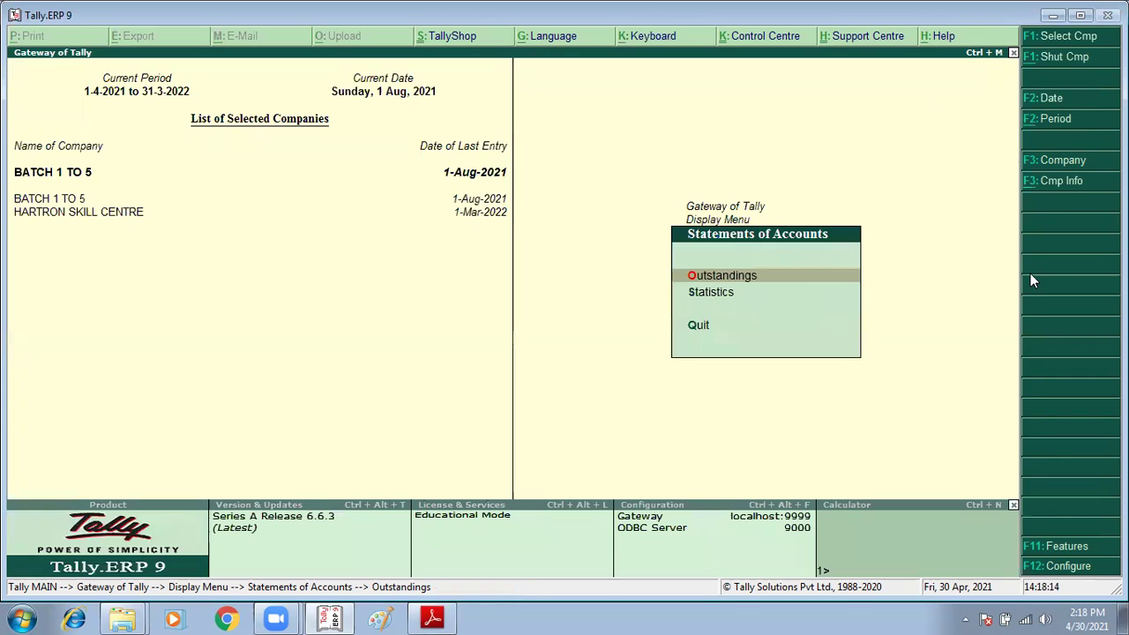
Step: Open the Statistics report under Statements of Accounts to view the types of vouchers and accounts
{"action": "key", "text": "Escape"}
{"action": "key", "text": "Return"}
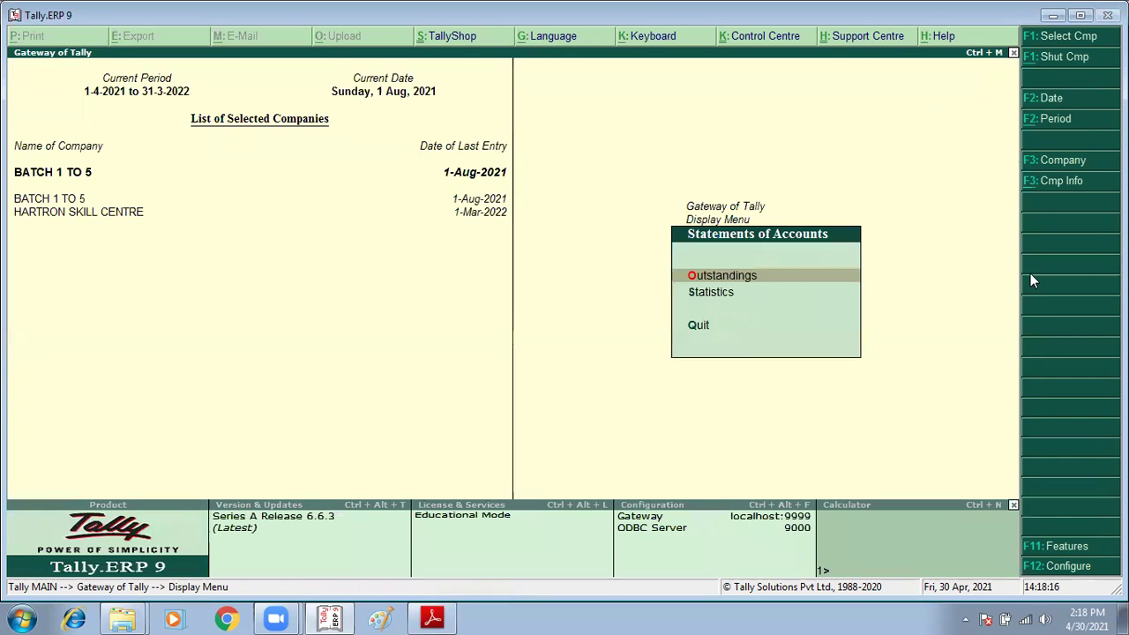
{"action": "key", "text": "Down"}
{"action": "key", "text": "Return"}
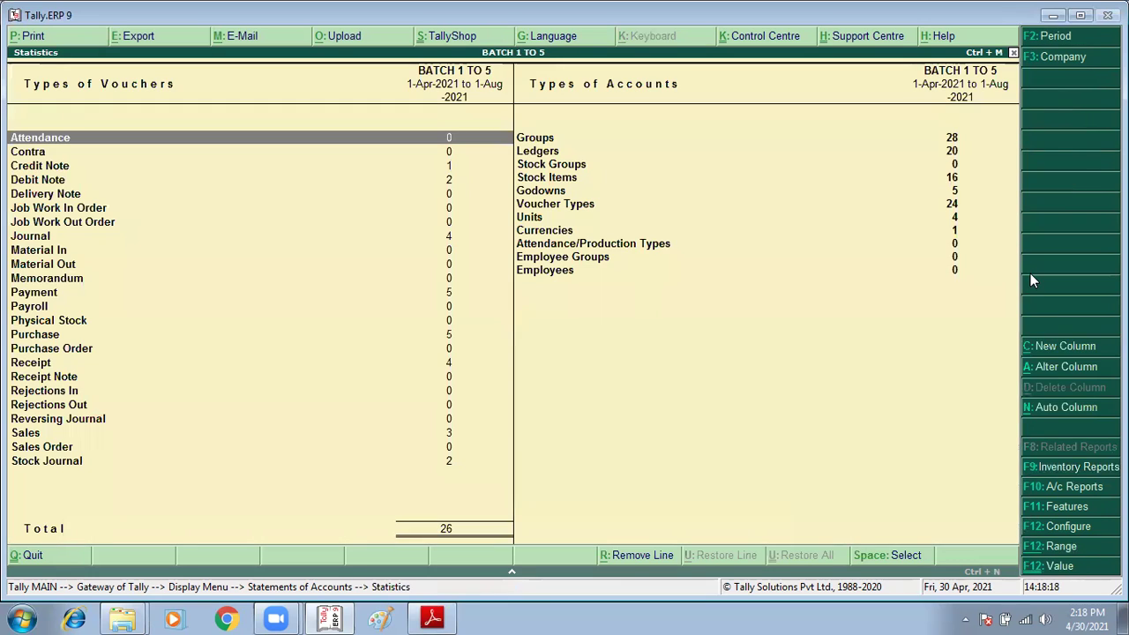
{"action": "key", "text": "Right"}
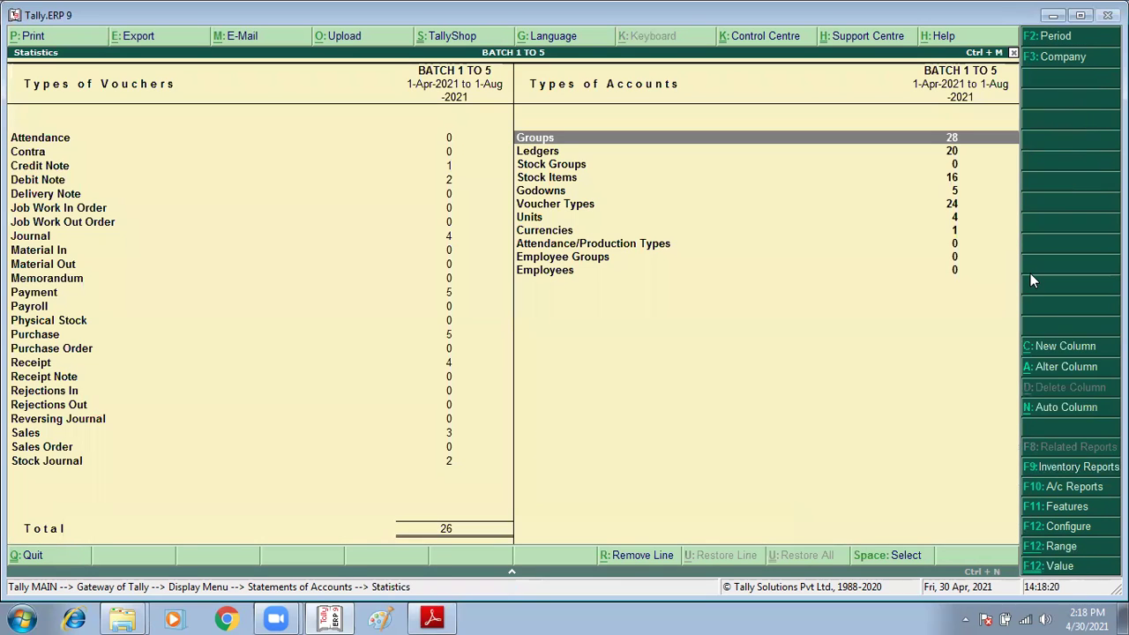
{"action": "key", "text": "Left"}
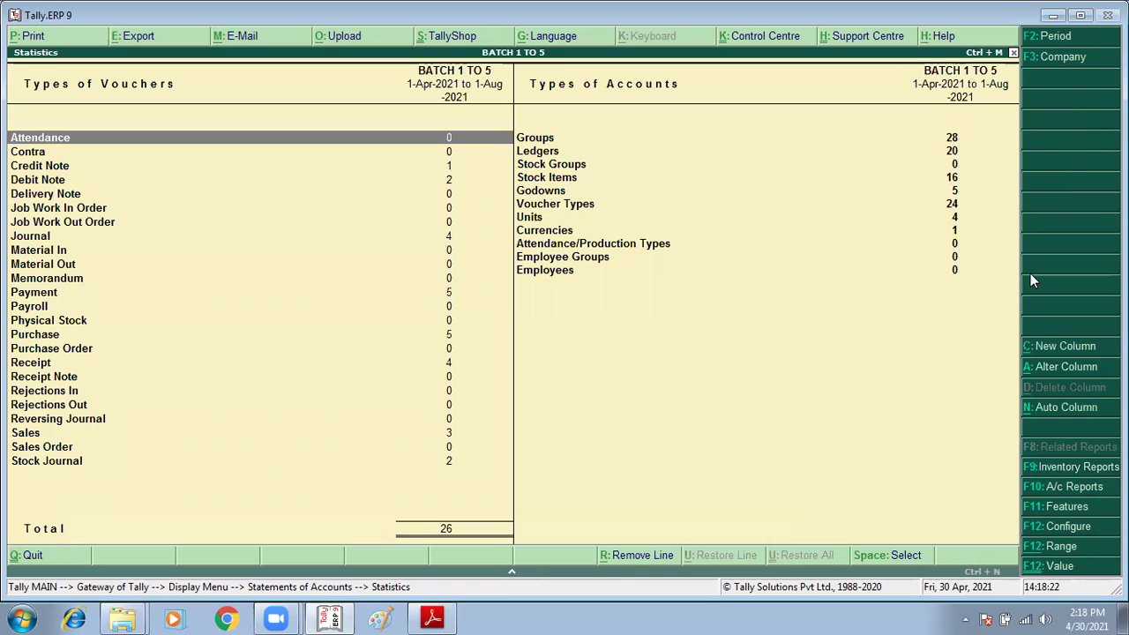
Step: Open the list of ledgers from the account types in Statistics and return to the report
{"action": "key", "text": "Right"}
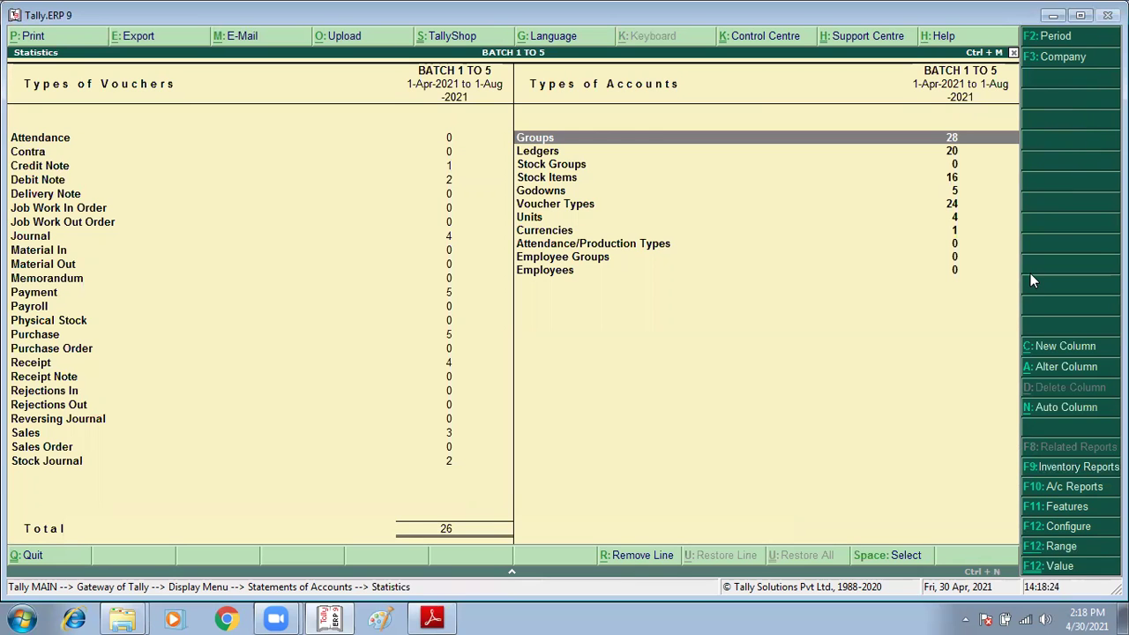
{"action": "key", "text": "Down"}
{"action": "key", "text": "Return"}
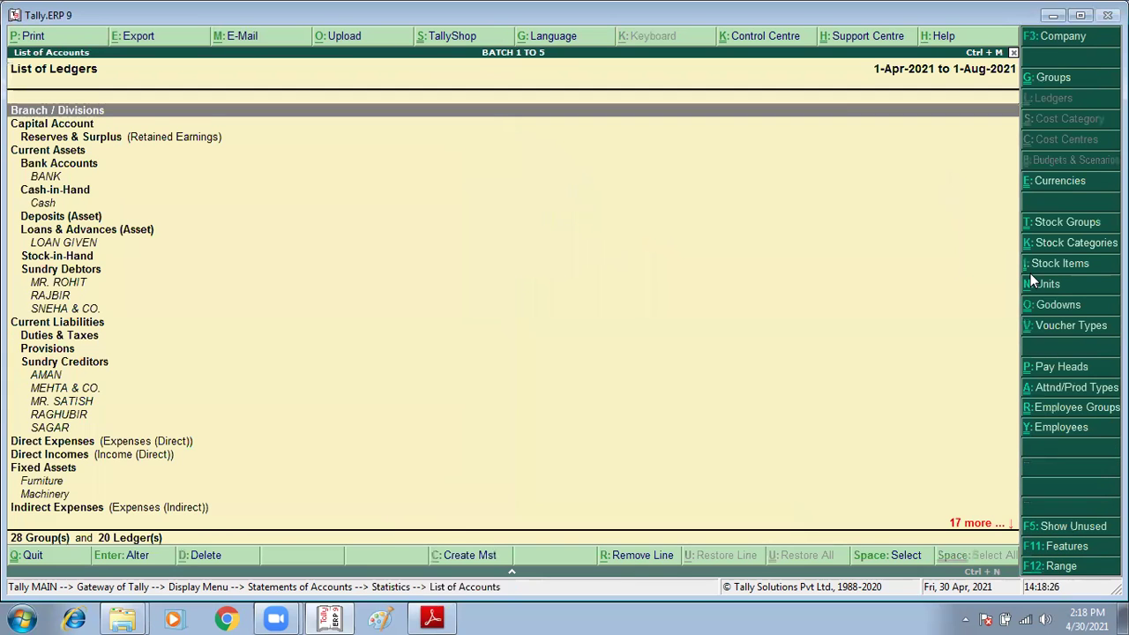
{"action": "key", "text": "Escape"}
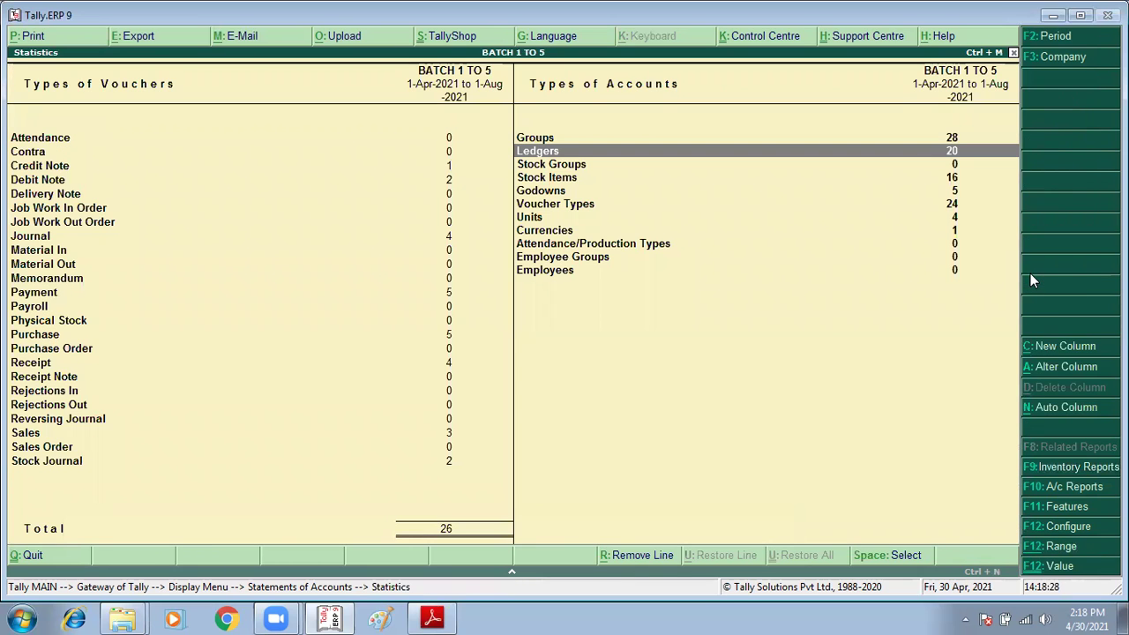
Step: Review the voucher types and their counts in Statistics from Credit Note down to Stock Journal
{"action": "key", "text": "Left"}
{"action": "key", "text": "Down"}
{"action": "key", "text": "Down"}
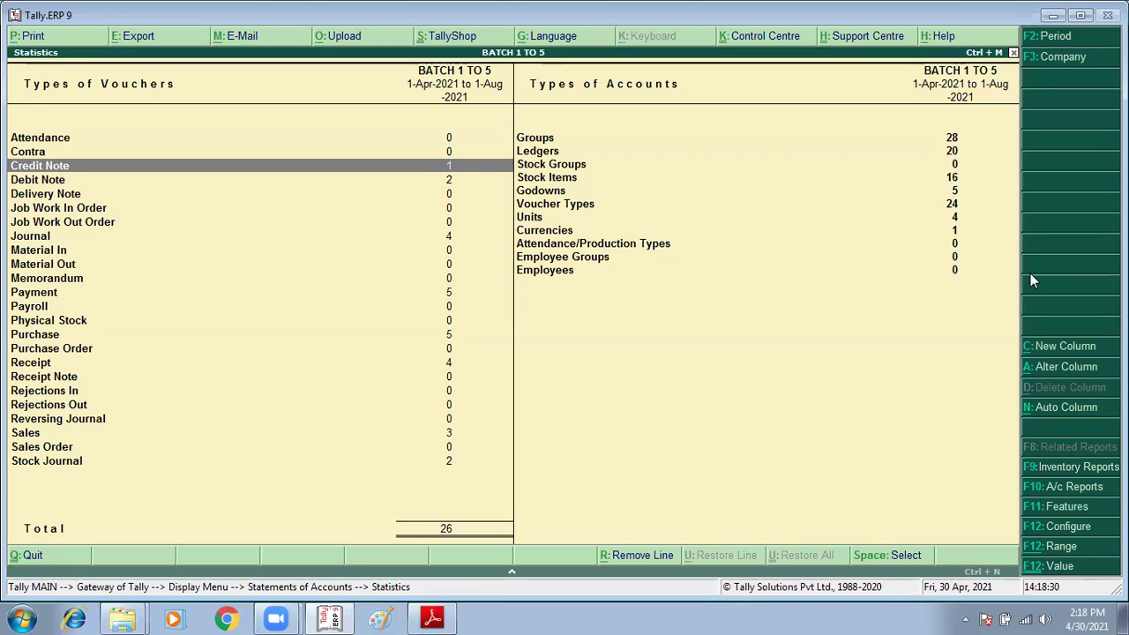
{"action": "key", "text": "Down"}
{"action": "key", "text": "Down"}
{"action": "key", "text": "Down"}
{"action": "key", "text": "Down"}
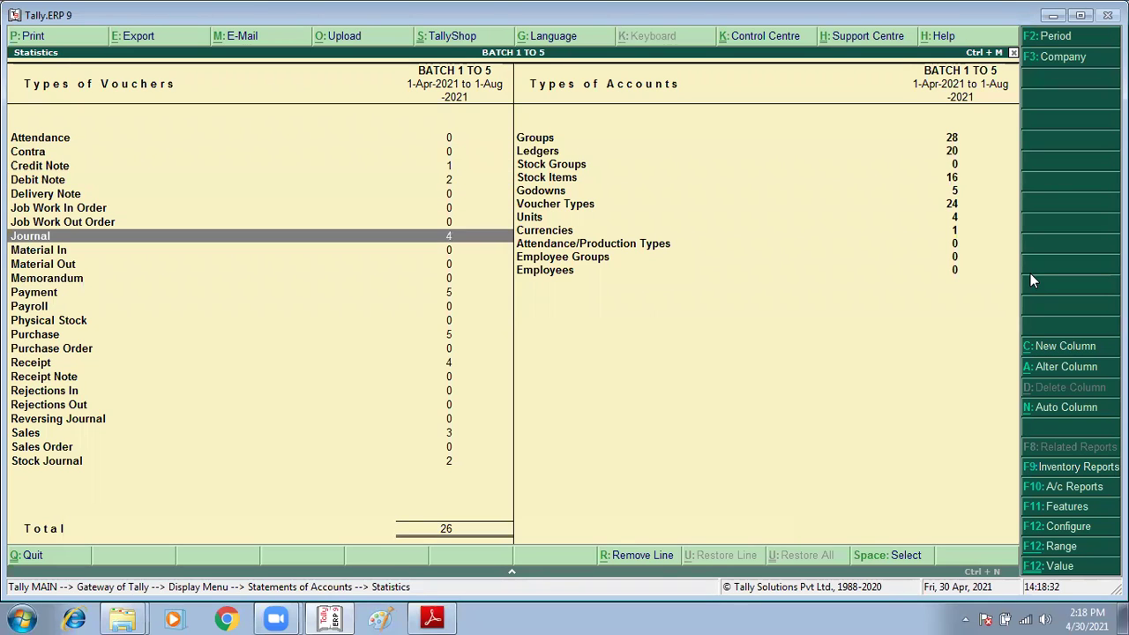
{"action": "key", "text": "Down"}
{"action": "key", "text": "Down"}
{"action": "key", "text": "Down"}
{"action": "key", "text": "Down"}
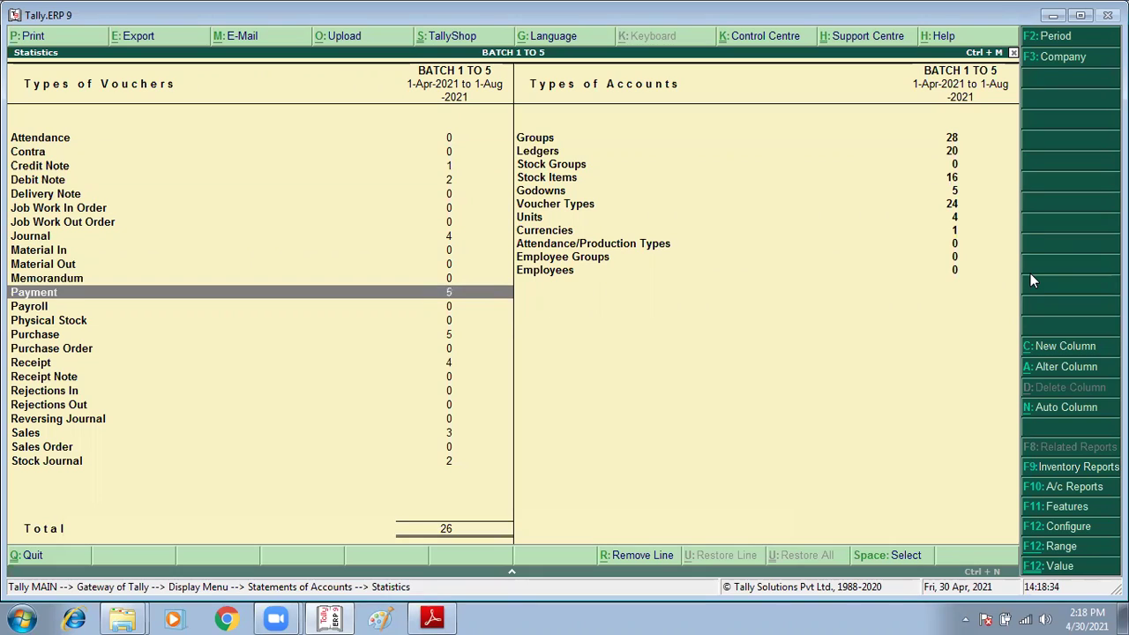
{"action": "key", "text": "Down"}
{"action": "key", "text": "Down"}
{"action": "key", "text": "Down"}
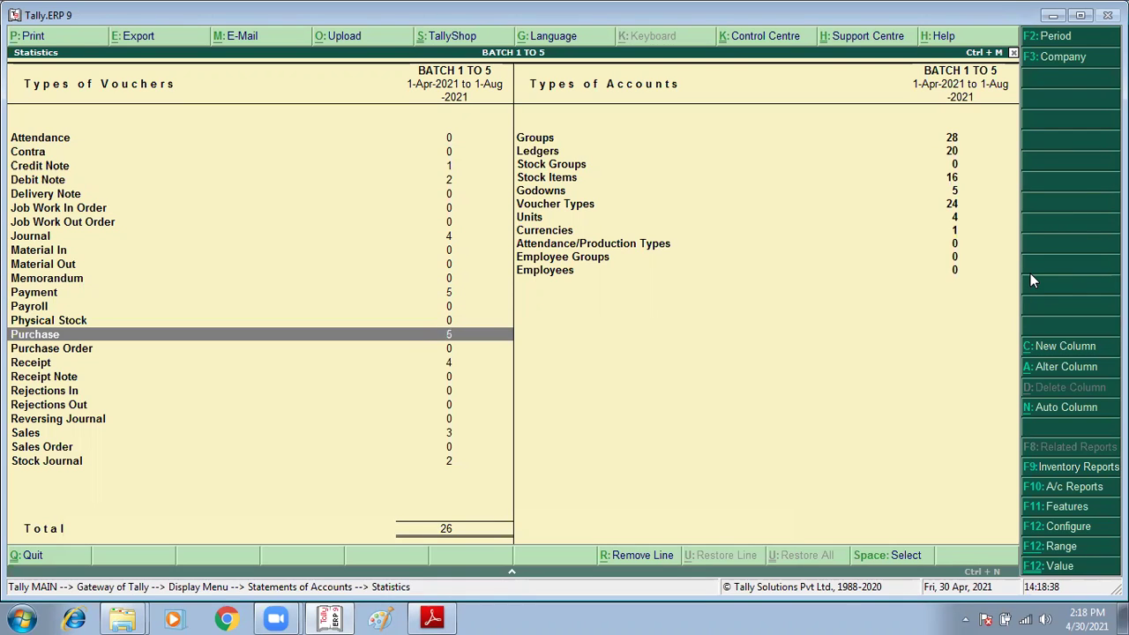
{"action": "key", "text": "Down"}
{"action": "key", "text": "Down"}
{"action": "key", "text": "Down"}
{"action": "key", "text": "Down"}
{"action": "key", "text": "Down"}
{"action": "key", "text": "Down"}
{"action": "key", "text": "Down"}
{"action": "key", "text": "Down"}
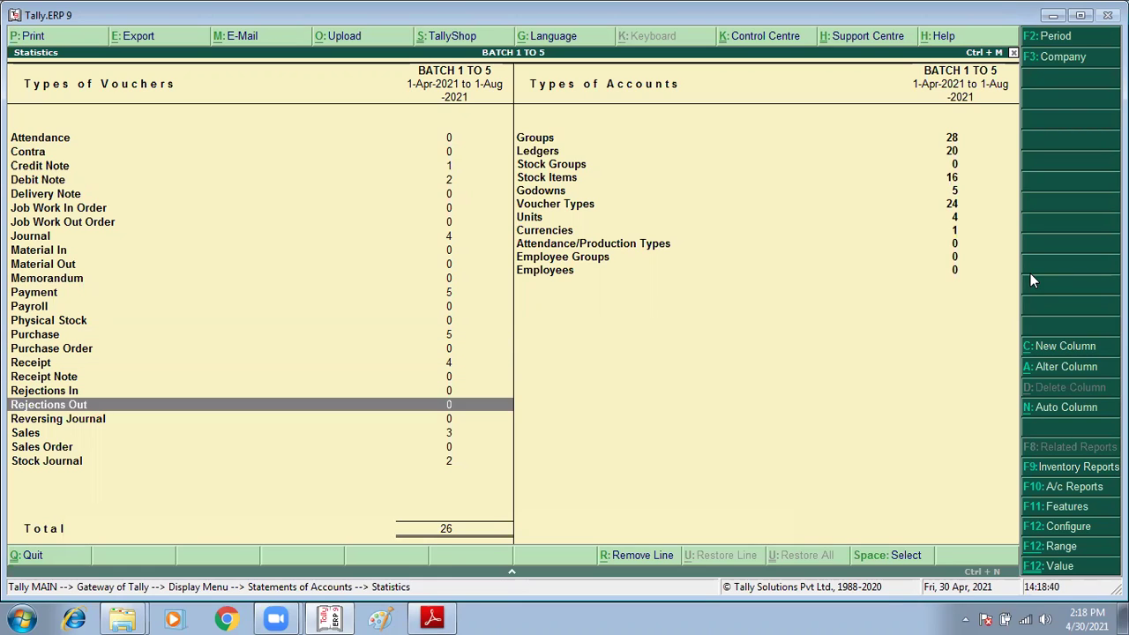
{"action": "key", "text": "Down"}
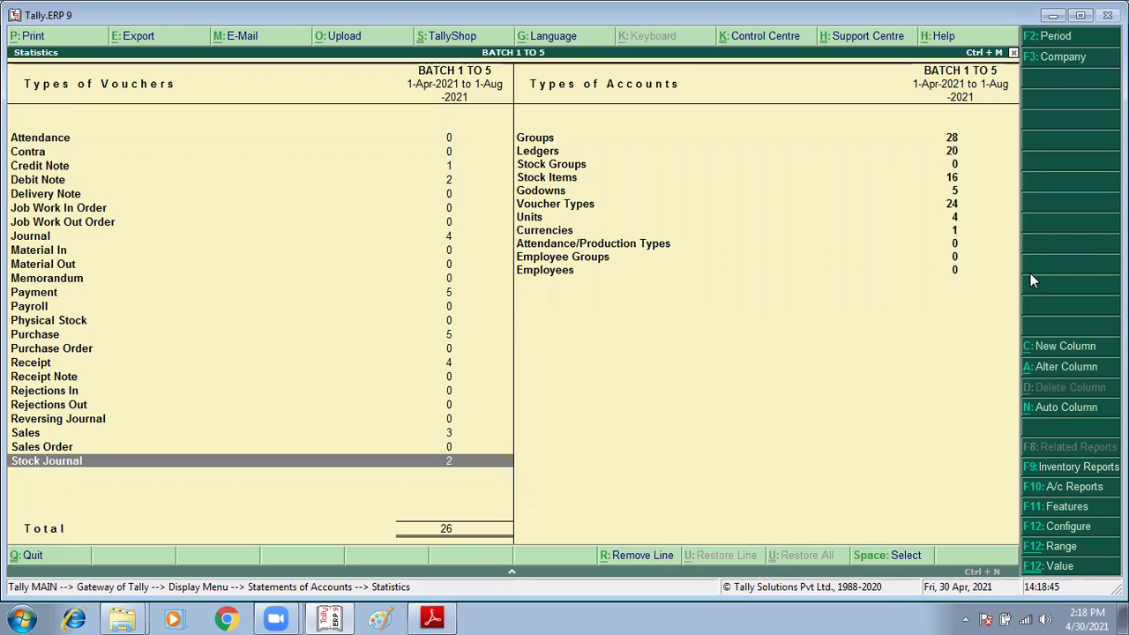
Step: View the list of units from the account types in Statistics and return to the report
{"action": "key", "text": "Right"}
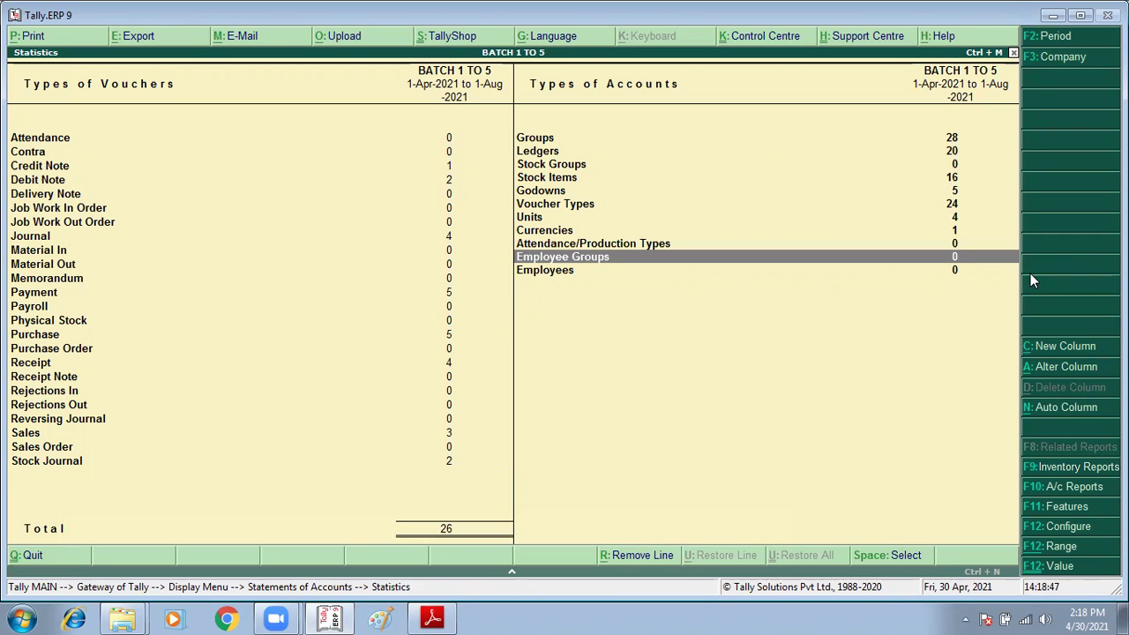
{"action": "key", "text": "Up"}
{"action": "key", "text": "Up"}
{"action": "key", "text": "Up"}
{"action": "key", "text": "Return"}
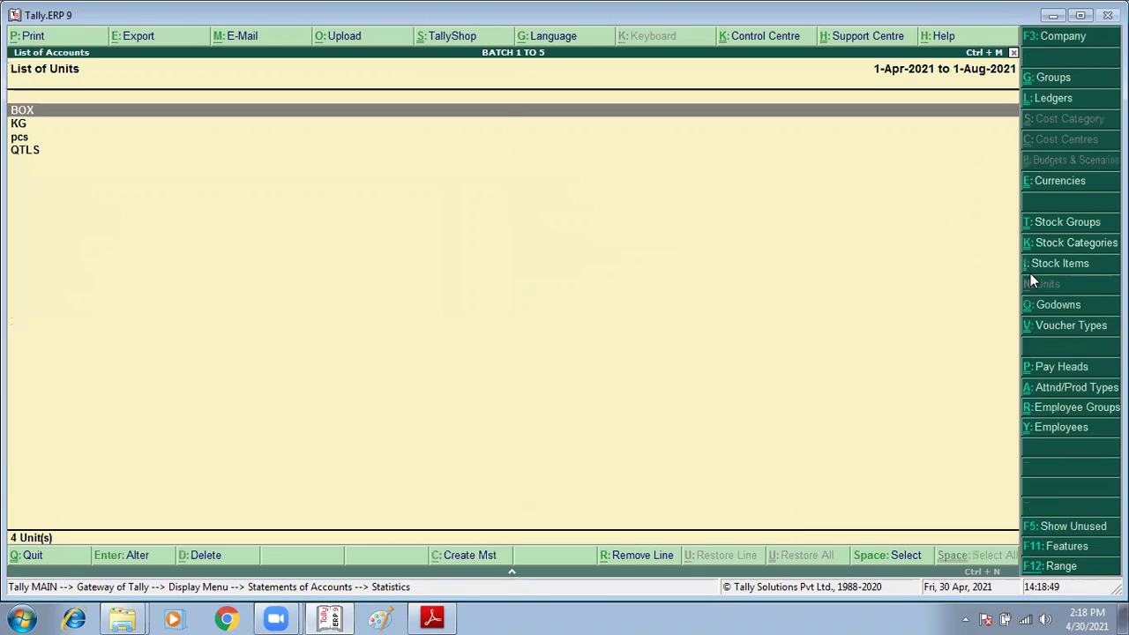
{"action": "key", "text": "Escape"}
Step: Open the list of groups from Statistics, look through all its entries and return to the report
{"action": "key", "text": "Up"}
{"action": "key", "text": "Up"}
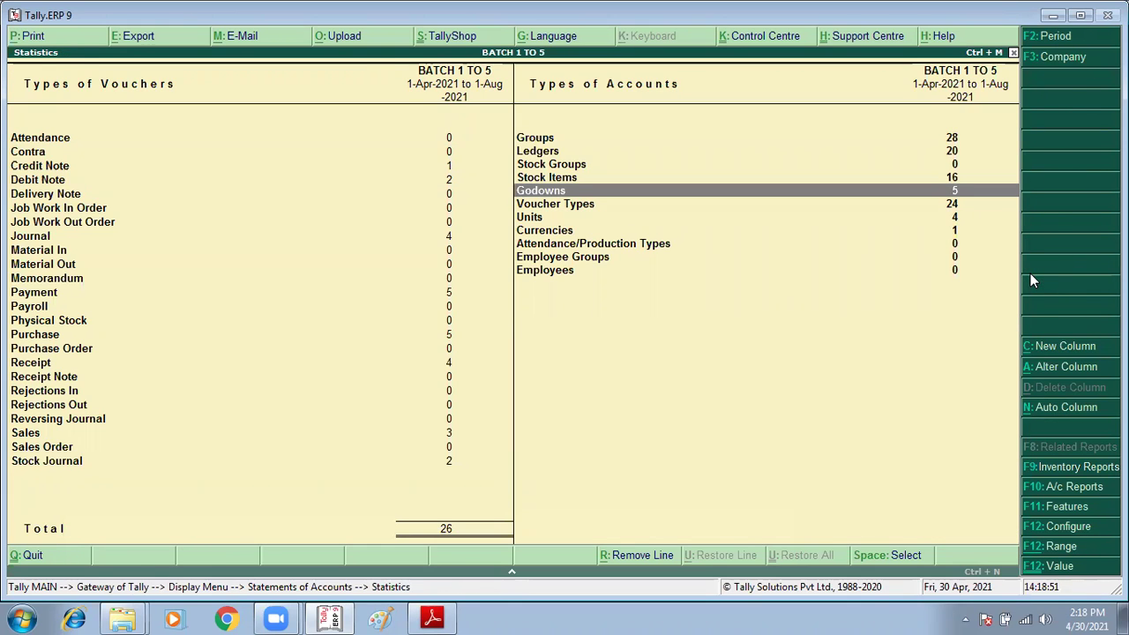
{"action": "key", "text": "Up"}
{"action": "key", "text": "Up"}
{"action": "key", "text": "Up"}
{"action": "key", "text": "Up"}
{"action": "key", "text": "Return"}
{"action": "key", "text": "Down"}
{"action": "key", "text": "Down"}
{"action": "key", "text": "Down"}
{"action": "key", "text": "Down"}
{"action": "key", "text": "Down"}
{"action": "key", "text": "Down"}
{"action": "key", "text": "Down"}
{"action": "key", "text": "Down"}
{"action": "key", "text": "Down"}
{"action": "key", "text": "Down"}
{"action": "key", "text": "Down"}
{"action": "key", "text": "Down"}
{"action": "key", "text": "Down"}
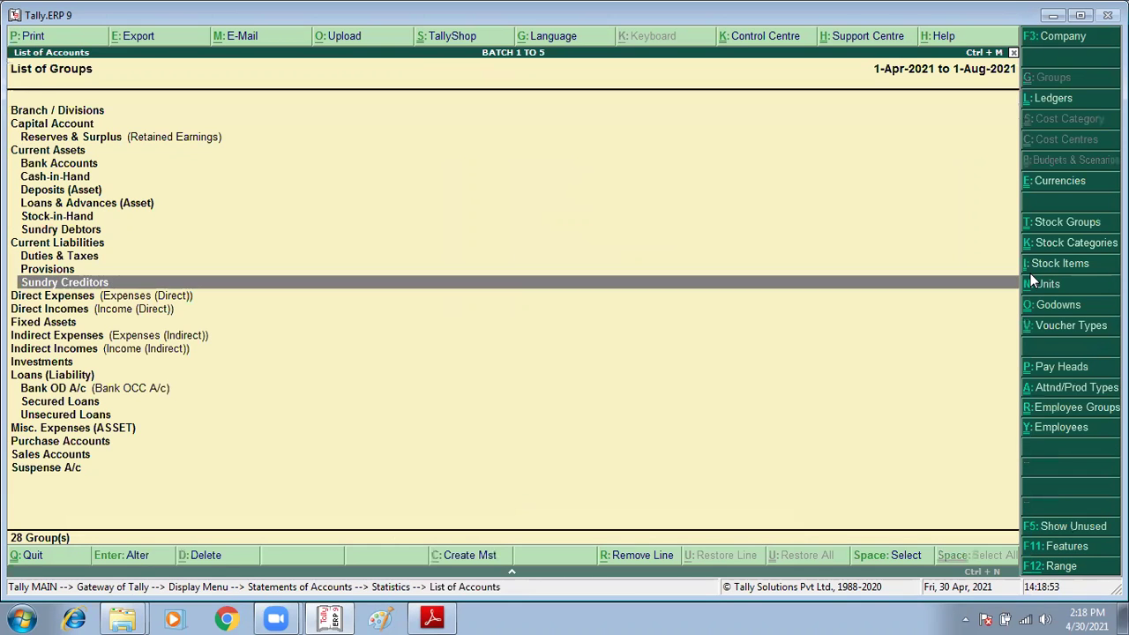
{"action": "key", "text": "Down"}
{"action": "key", "text": "Down"}
{"action": "key", "text": "Down"}
{"action": "key", "text": "Down"}
{"action": "key", "text": "Down"}
{"action": "key", "text": "Down"}
{"action": "key", "text": "Down"}
{"action": "key", "text": "Down"}
{"action": "key", "text": "Down"}
{"action": "key", "text": "Down"}
{"action": "key", "text": "Down"}
{"action": "key", "text": "Down"}
{"action": "key", "text": "Down"}
{"action": "key", "text": "Up"}
{"action": "key", "text": "Up"}
{"action": "key", "text": "Up"}
{"action": "key", "text": "Up"}
{"action": "key", "text": "Up"}
{"action": "key", "text": "Up"}
{"action": "key", "text": "Up"}
{"action": "key", "text": "Up"}
{"action": "key", "text": "Up"}
{"action": "key", "text": "Up"}
{"action": "key", "text": "Up"}
{"action": "key", "text": "Up"}
{"action": "key", "text": "Up"}
{"action": "key", "text": "Up"}
{"action": "key", "text": "Up"}
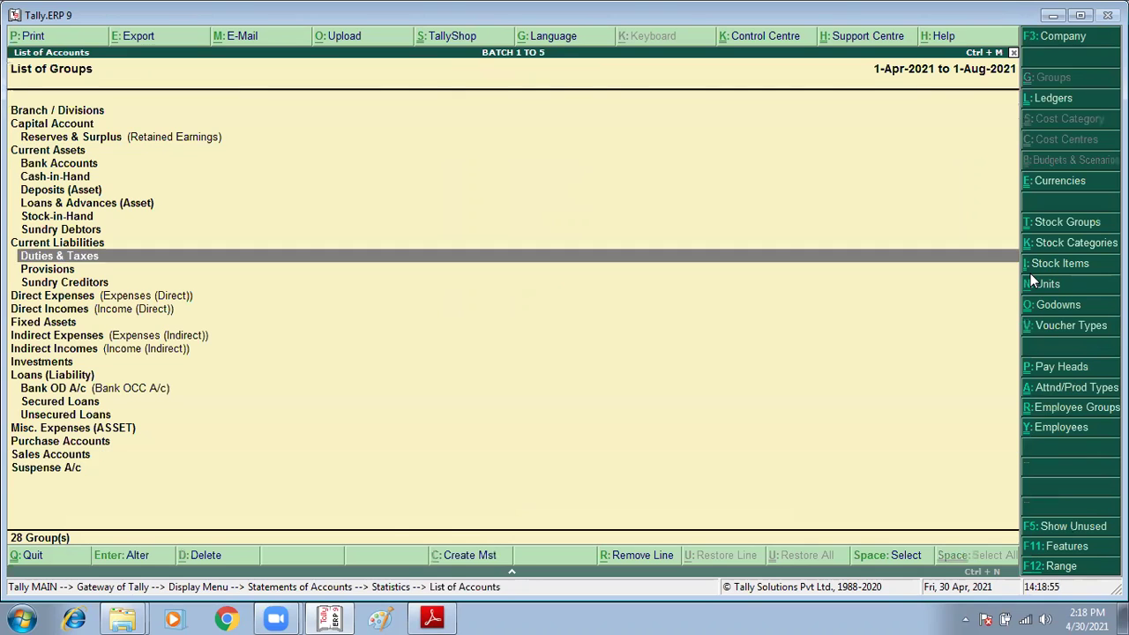
{"action": "key", "text": "Up"}
{"action": "key", "text": "Up"}
{"action": "key", "text": "Up"}
{"action": "key", "text": "Up"}
{"action": "key", "text": "Up"}
{"action": "key", "text": "Up"}
{"action": "key", "text": "Up"}
{"action": "key", "text": "Up"}
{"action": "key", "text": "Up"}
{"action": "key", "text": "Up"}
{"action": "key", "text": "Up"}
{"action": "key", "text": "Escape"}
Step: Reopen the list of ledgers from Statistics, look through its entries and return to the report
{"action": "key", "text": "Down"}
{"action": "key", "text": "Return"}
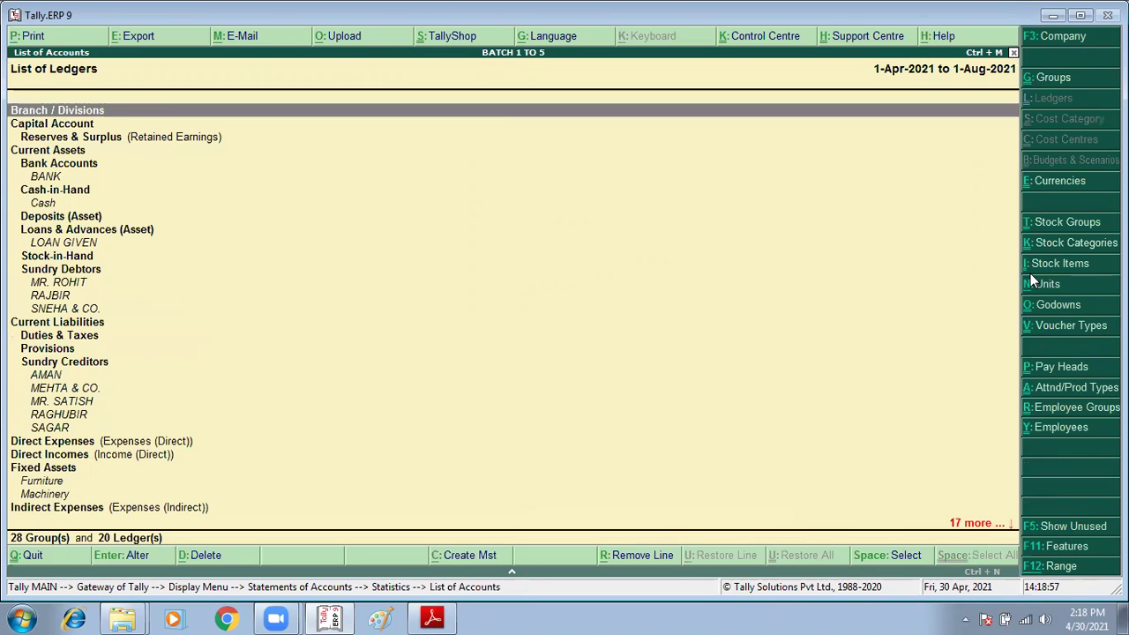
{"action": "key", "text": "Down"}
{"action": "key", "text": "Down"}
{"action": "key", "text": "Down"}
{"action": "key", "text": "Down"}
{"action": "key", "text": "Down"}
{"action": "key", "text": "Down"}
{"action": "key", "text": "Down"}
{"action": "key", "text": "Down"}
{"action": "key", "text": "Down"}
{"action": "key", "text": "Down"}
{"action": "key", "text": "Down"}
{"action": "key", "text": "Down"}
{"action": "key", "text": "Down"}
{"action": "key", "text": "Up"}
{"action": "key", "text": "Escape"}
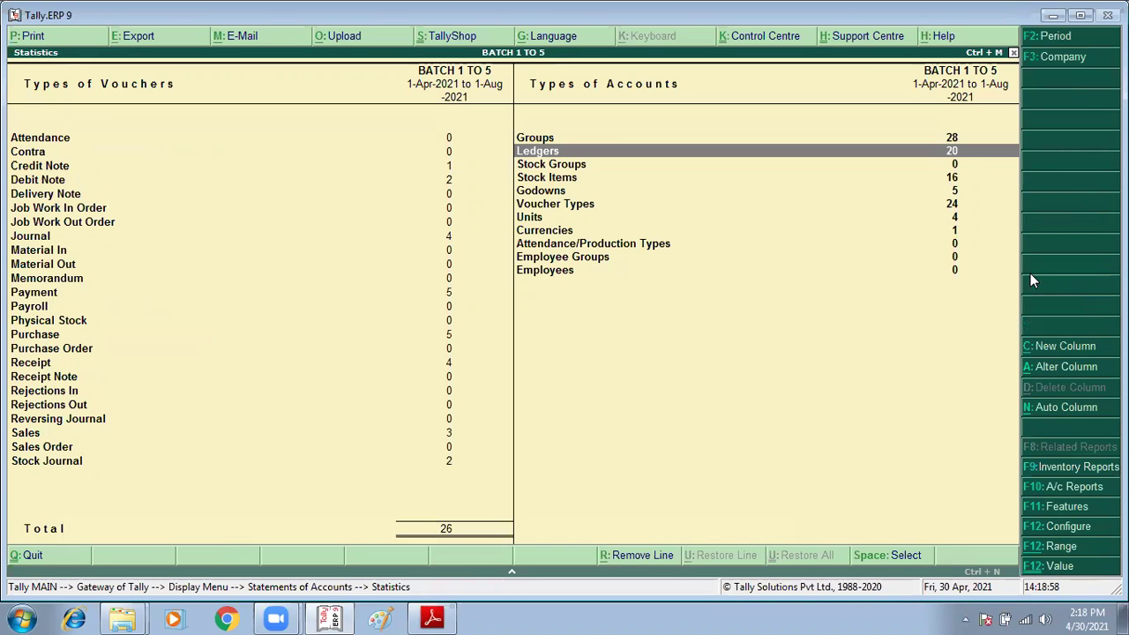
Step: Open the list of ledgers from Statistics, go through it down to Provisions and return to the report
{"action": "key", "text": "Return"}
{"action": "key", "text": "Down"}
{"action": "key", "text": "Down"}
{"action": "key", "text": "Down"}
{"action": "key", "text": "Down"}
{"action": "key", "text": "Down"}
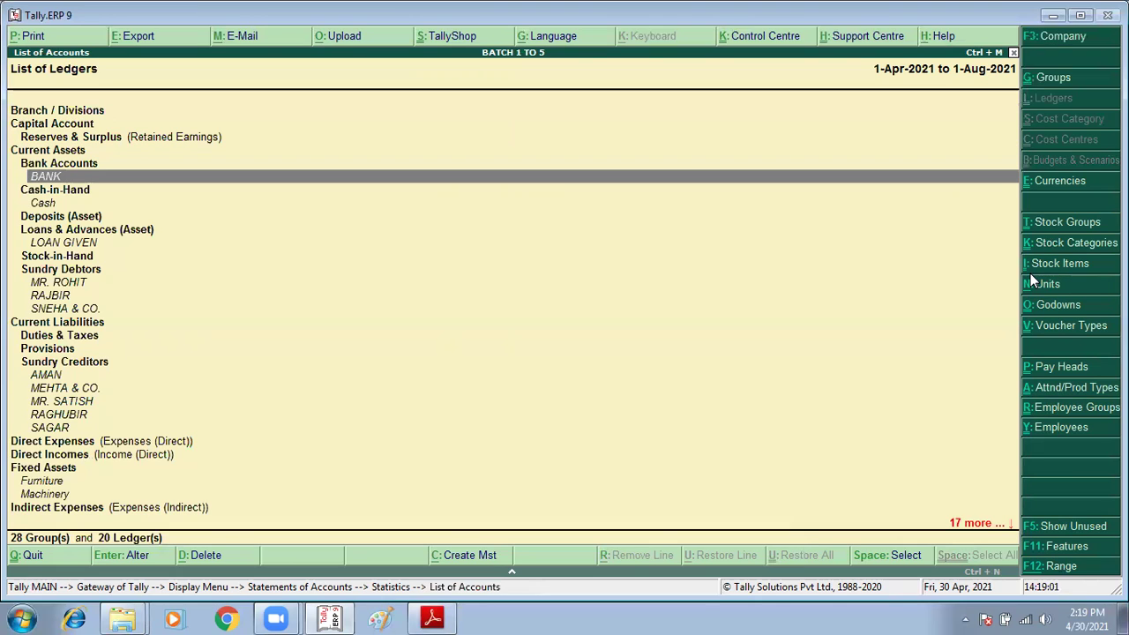
{"action": "key", "text": "Down"}
{"action": "key", "text": "Down"}
{"action": "key", "text": "Down"}
{"action": "key", "text": "Down"}
{"action": "key", "text": "Down"}
{"action": "key", "text": "Down"}
{"action": "key", "text": "Down"}
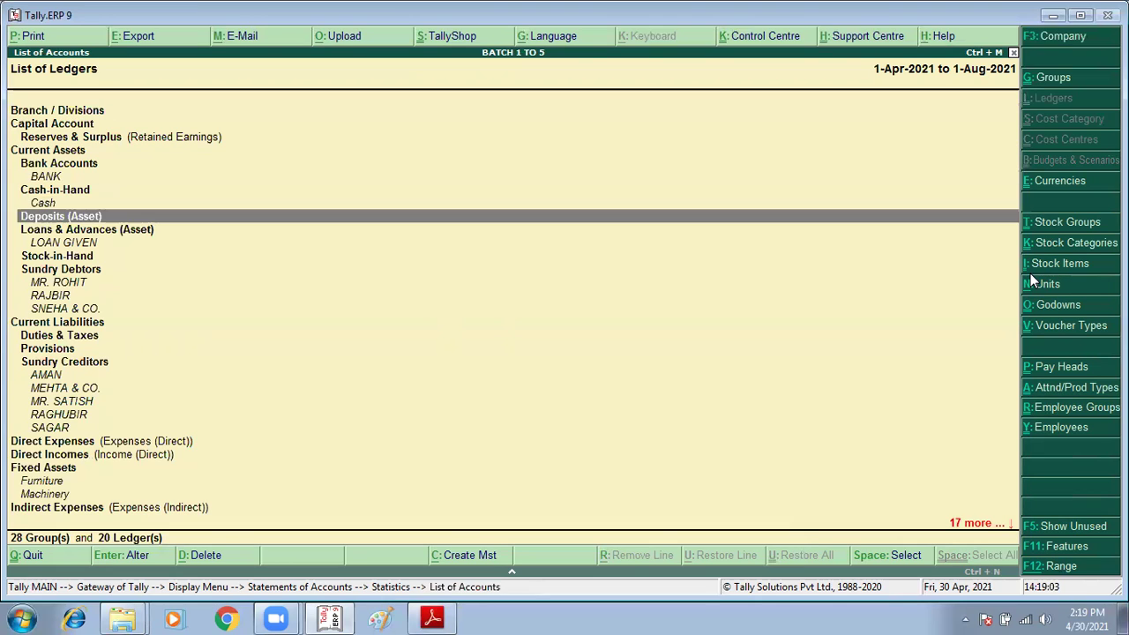
{"action": "key", "text": "Down"}
{"action": "key", "text": "Down"}
{"action": "key", "text": "Down"}
{"action": "key", "text": "Down"}
{"action": "key", "text": "Down"}
{"action": "key", "text": "Down"}
{"action": "key", "text": "Down"}
{"action": "key", "text": "Down"}
{"action": "key", "text": "Down"}
{"action": "key", "text": "Down"}
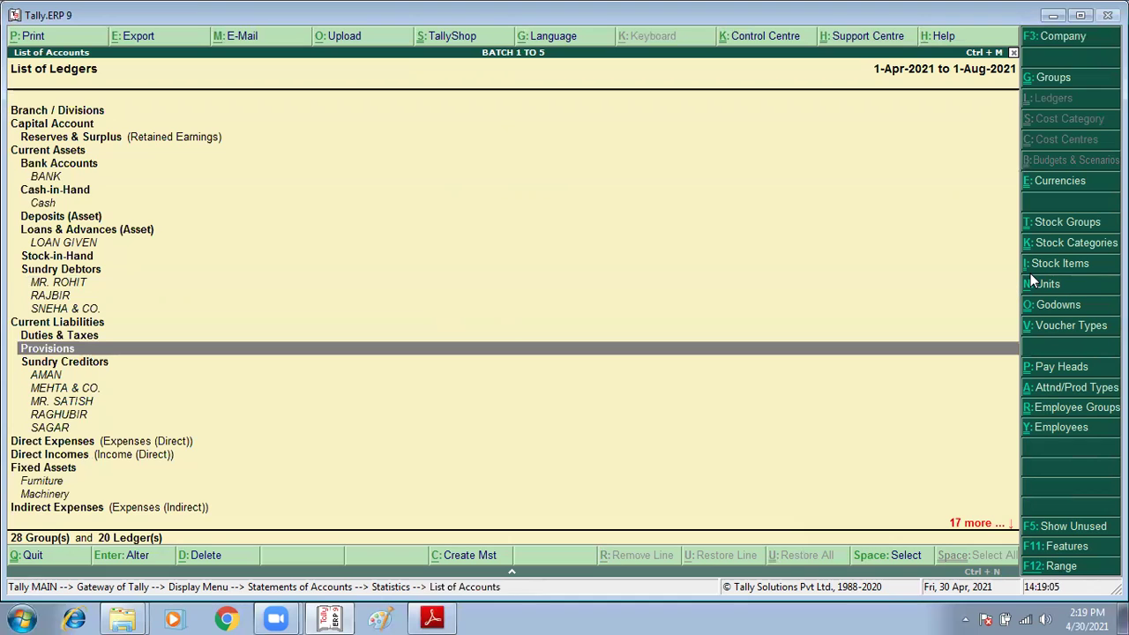
{"action": "key", "text": "Escape"}
Step: Open the list of stock items from Statistics, look through all its entries and return to the report
{"action": "key", "text": "Down"}
{"action": "key", "text": "Down"}
{"action": "key", "text": "Return"}
{"action": "key", "text": "Down"}
{"action": "key", "text": "Down"}
{"action": "key", "text": "Down"}
{"action": "key", "text": "Down"}
{"action": "key", "text": "Down"}
{"action": "key", "text": "Down"}
{"action": "key", "text": "Down"}
{"action": "key", "text": "Down"}
{"action": "key", "text": "Down"}
{"action": "key", "text": "Down"}
{"action": "key", "text": "Down"}
{"action": "key", "text": "Down"}
{"action": "key", "text": "Down"}
{"action": "key", "text": "Down"}
{"action": "key", "text": "Up"}
{"action": "key", "text": "Up"}
{"action": "key", "text": "Up"}
{"action": "key", "text": "Up"}
{"action": "key", "text": "Up"}
{"action": "key", "text": "Up"}
{"action": "key", "text": "Up"}
{"action": "key", "text": "Up"}
{"action": "key", "text": "Up"}
{"action": "key", "text": "Up"}
{"action": "key", "text": "Up"}
{"action": "key", "text": "Up"}
{"action": "key", "text": "Up"}
{"action": "key", "text": "Up"}
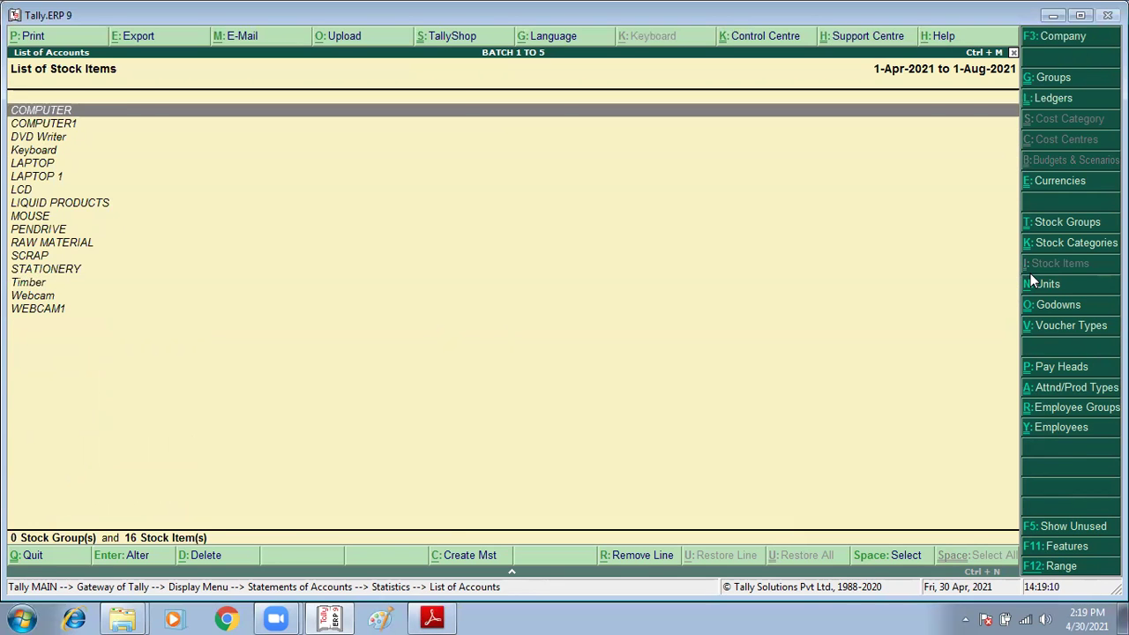
{"action": "key", "text": "Escape"}
Step: Open the list of godowns from Statistics, look through its entries and return to the report
{"action": "key", "text": "Down"}
{"action": "key", "text": "Return"}
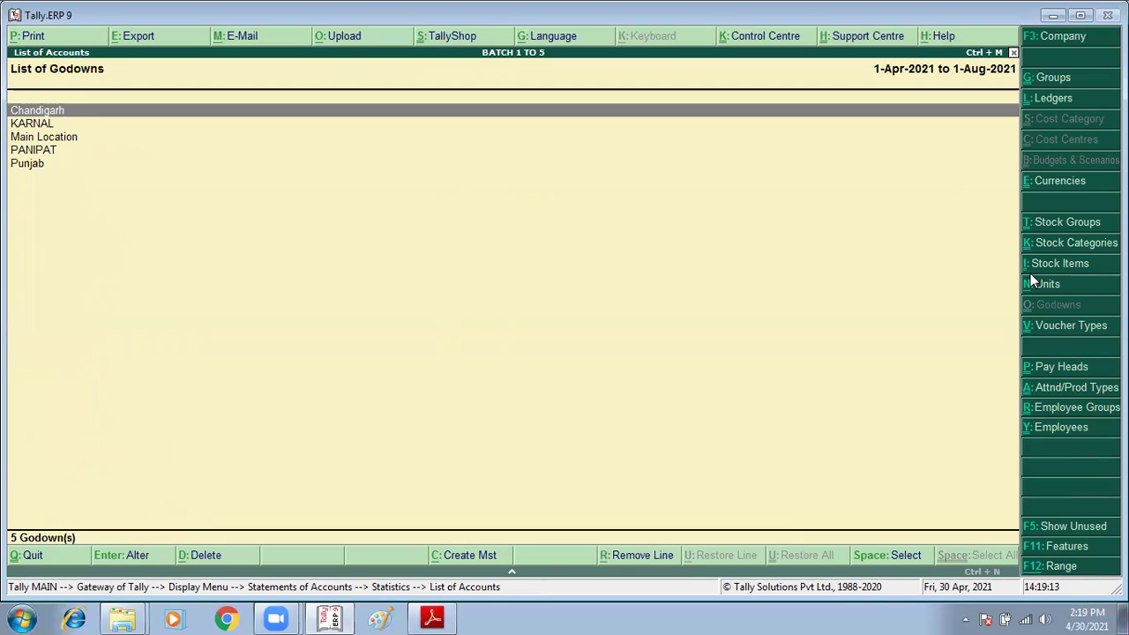
{"action": "key", "text": "Down"}
{"action": "key", "text": "Down"}
{"action": "key", "text": "Down"}
{"action": "key", "text": "Escape"}
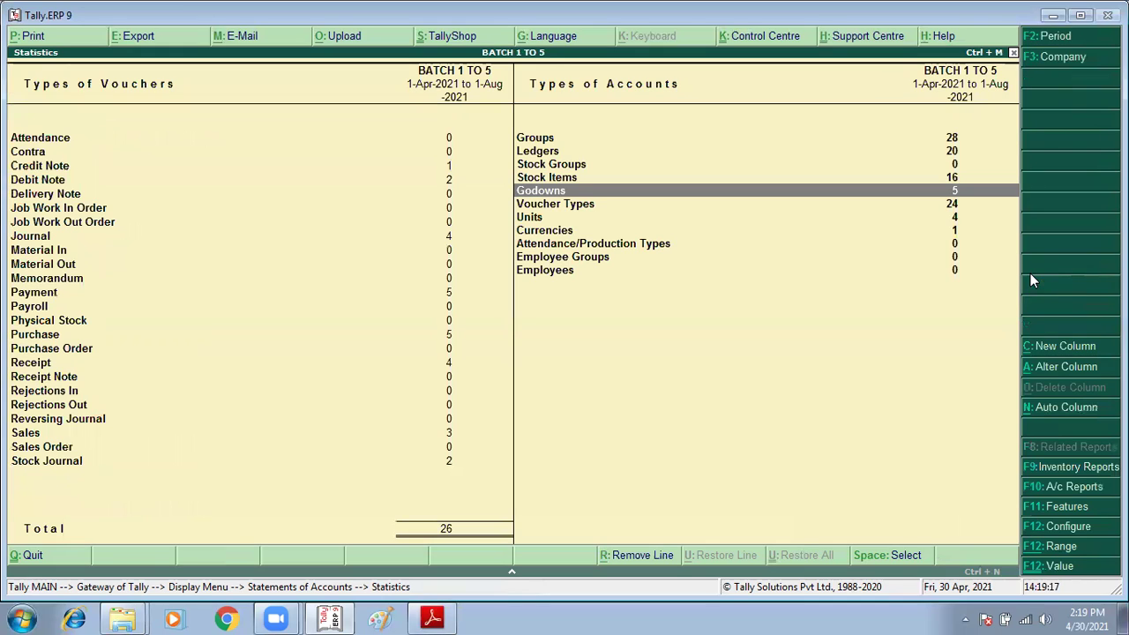
Step: Look over the account types below Godowns in Statistics, view the list of units and return to the report
{"action": "key", "text": "Down"}
{"action": "key", "text": "Down"}
{"action": "key", "text": "Down"}
{"action": "key", "text": "Down"}
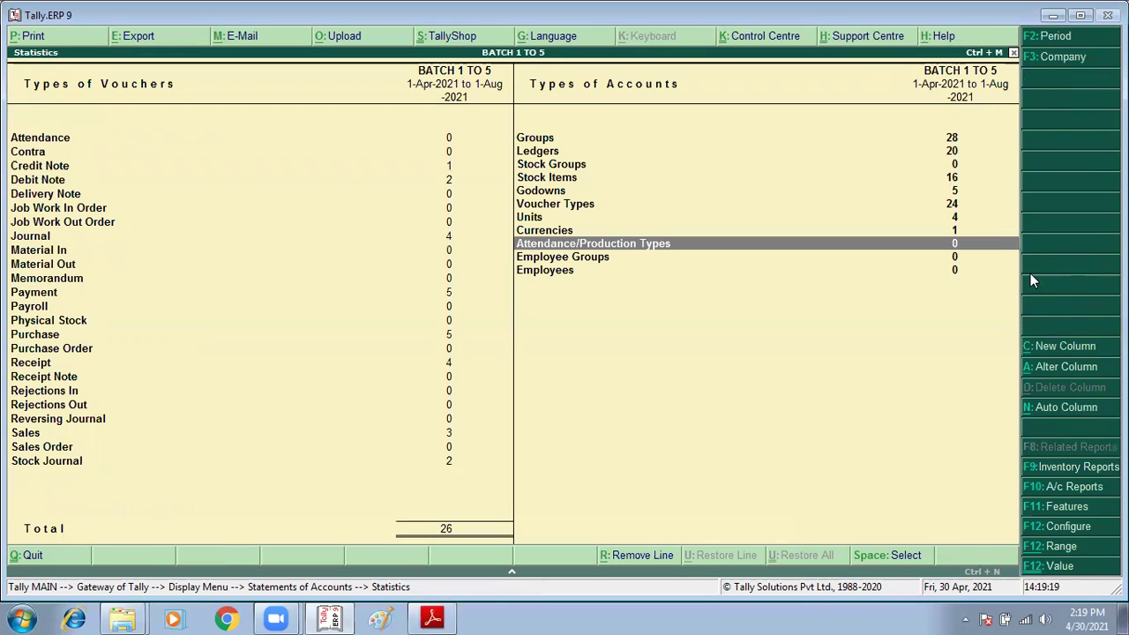
{"action": "key", "text": "Up"}
{"action": "key", "text": "Up"}
{"action": "key", "text": "Down"}
{"action": "key", "text": "Down"}
{"action": "key", "text": "Up"}
{"action": "key", "text": "Up"}
{"action": "key", "text": "Return"}
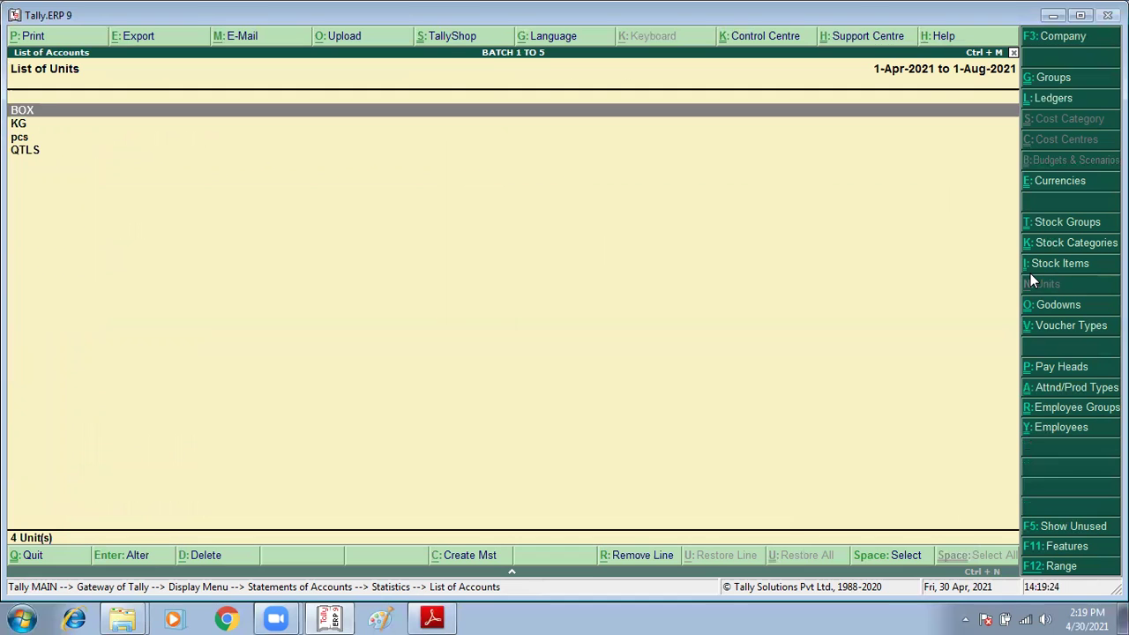
{"action": "key", "text": "Escape"}
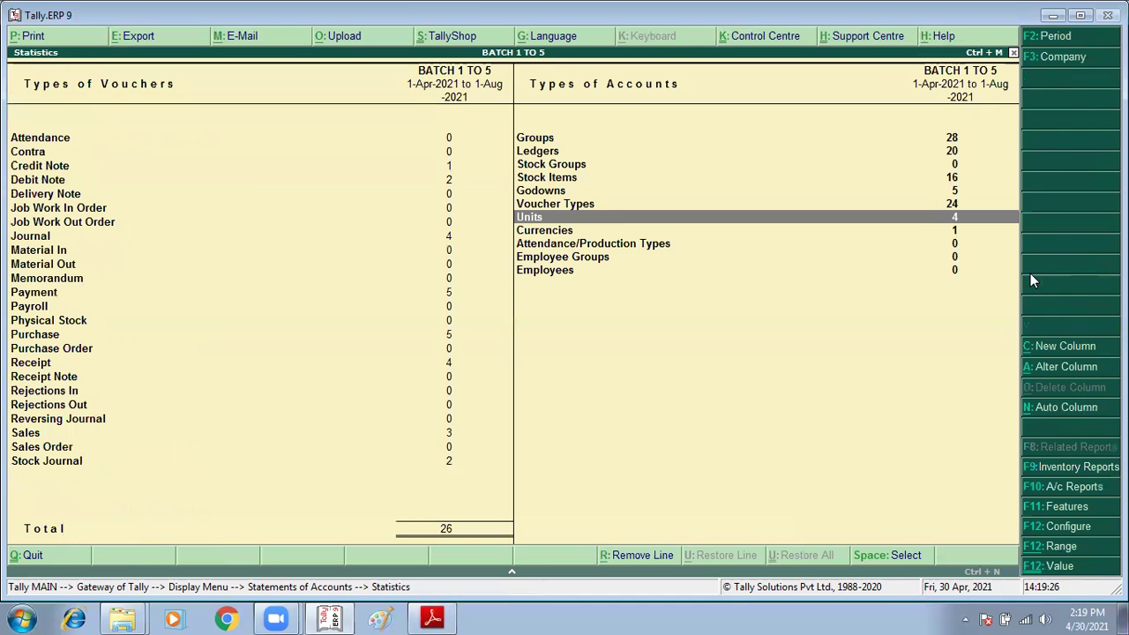
Step: View the list of currencies from Statistics and go back to the Display Menu
{"action": "key", "text": "Down"}
{"action": "key", "text": "Return"}
{"action": "key", "text": "Escape"}
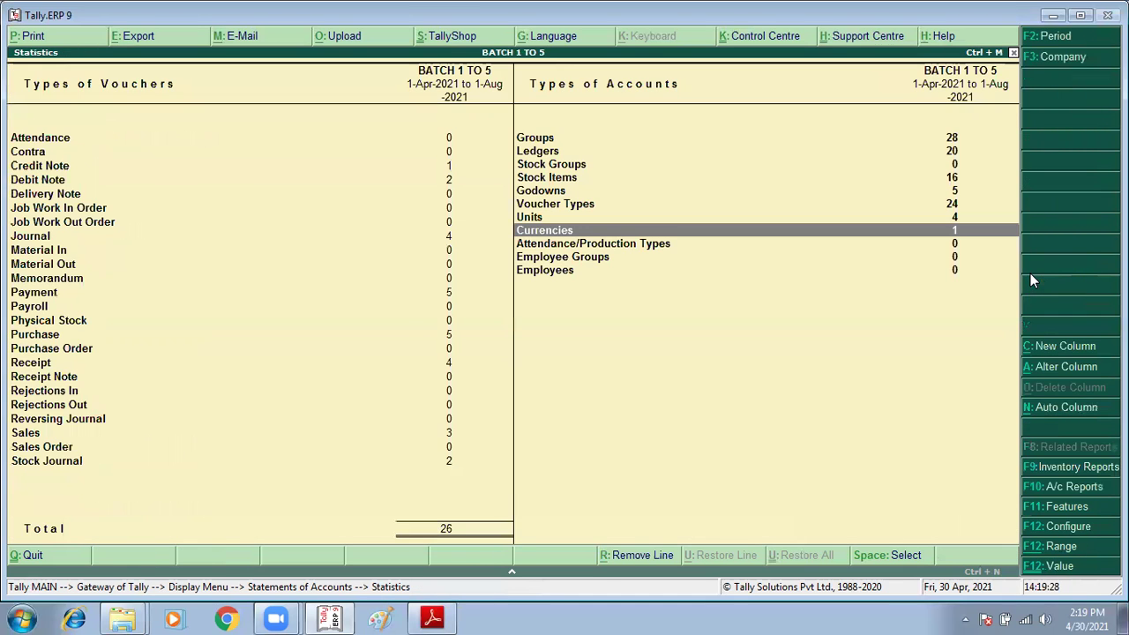
{"action": "key", "text": "Escape"}
{"action": "key", "text": "Escape"}
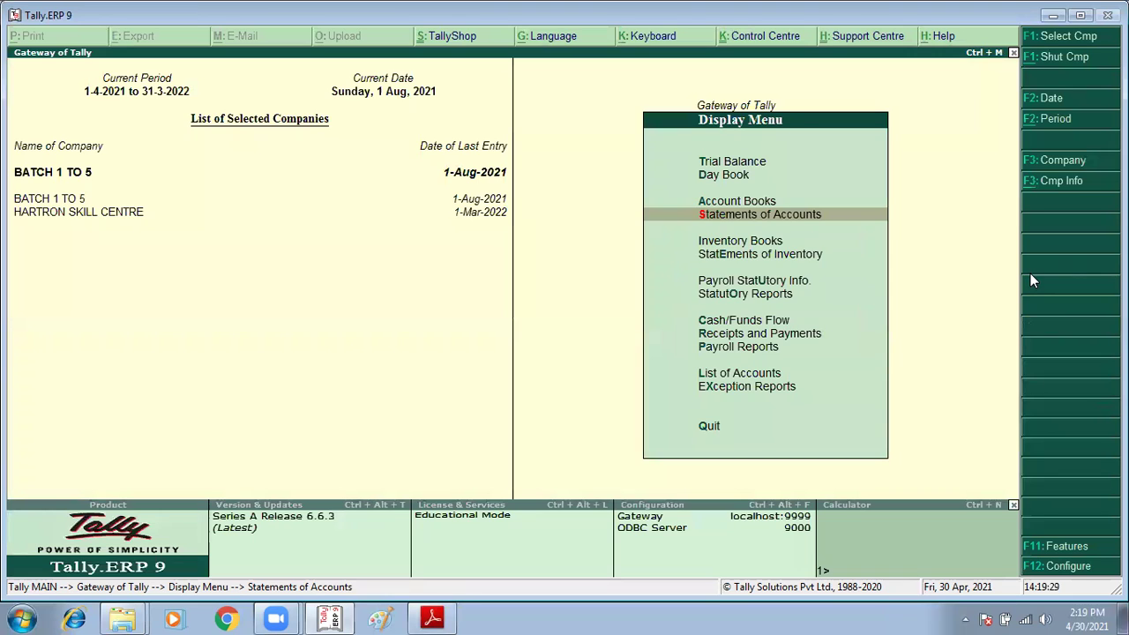
Step: View the stock item monthly summary of COMPUTER1 in Inventory Books and return to the item list
{"action": "key", "text": "Down"}
{"action": "key", "text": "Return"}
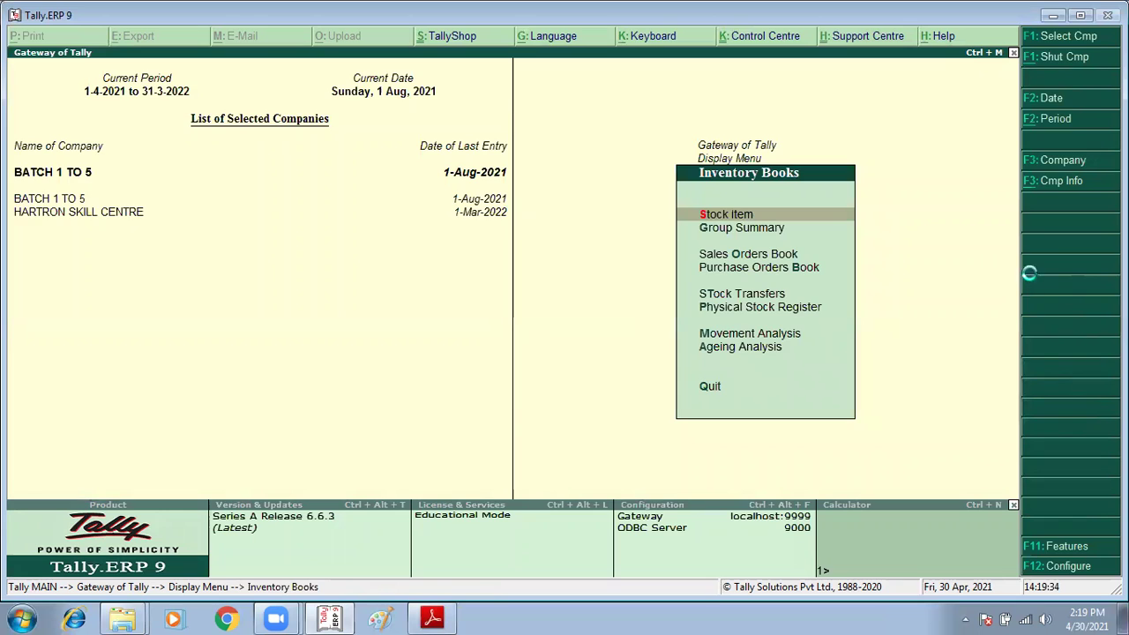
{"action": "key", "text": "Return"}
{"action": "key", "text": "Down"}
{"action": "key", "text": "Down"}
{"action": "key", "text": "Down"}
{"action": "key", "text": "Up"}
{"action": "key", "text": "Up"}
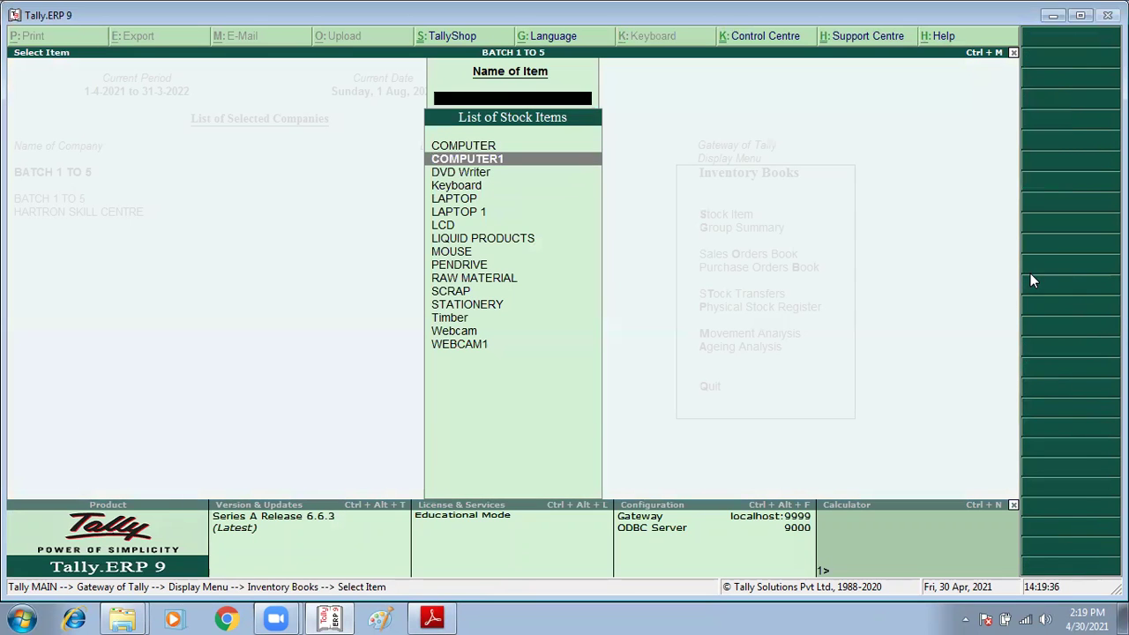
{"action": "key", "text": "Return"}
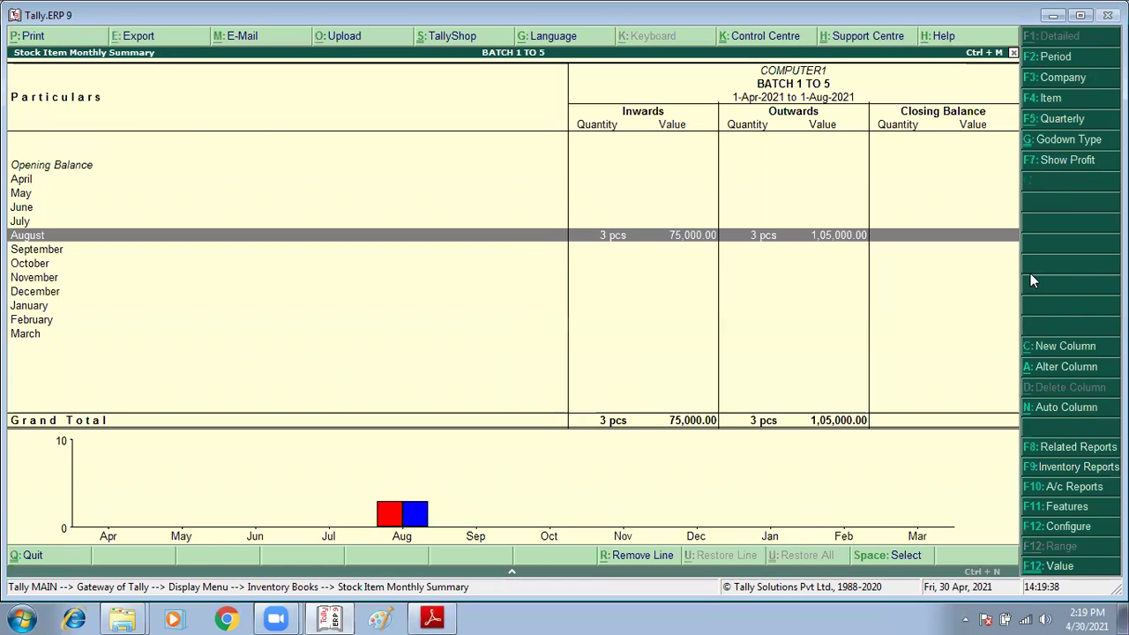
{"action": "key", "text": "Escape"}
Step: Examine the monthly summary of the COMPUTER stock item from August back to April and return to the item list
{"action": "key", "text": "Up"}
{"action": "key", "text": "Return"}
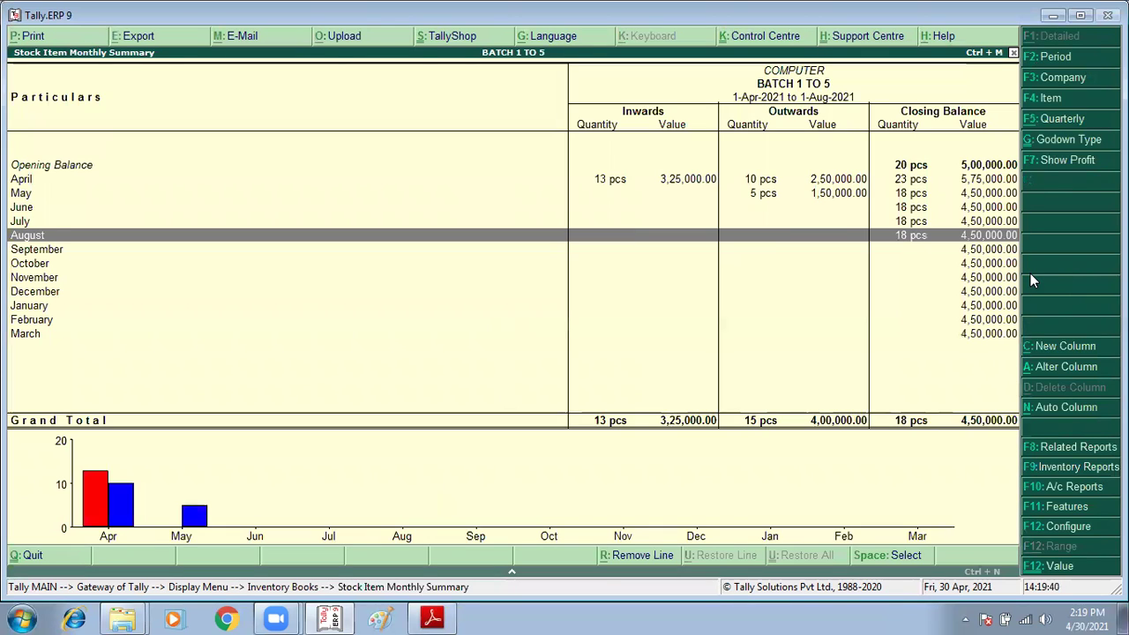
{"action": "key", "text": "Up"}
{"action": "key", "text": "Up"}
{"action": "key", "text": "Up"}
{"action": "key", "text": "Up"}
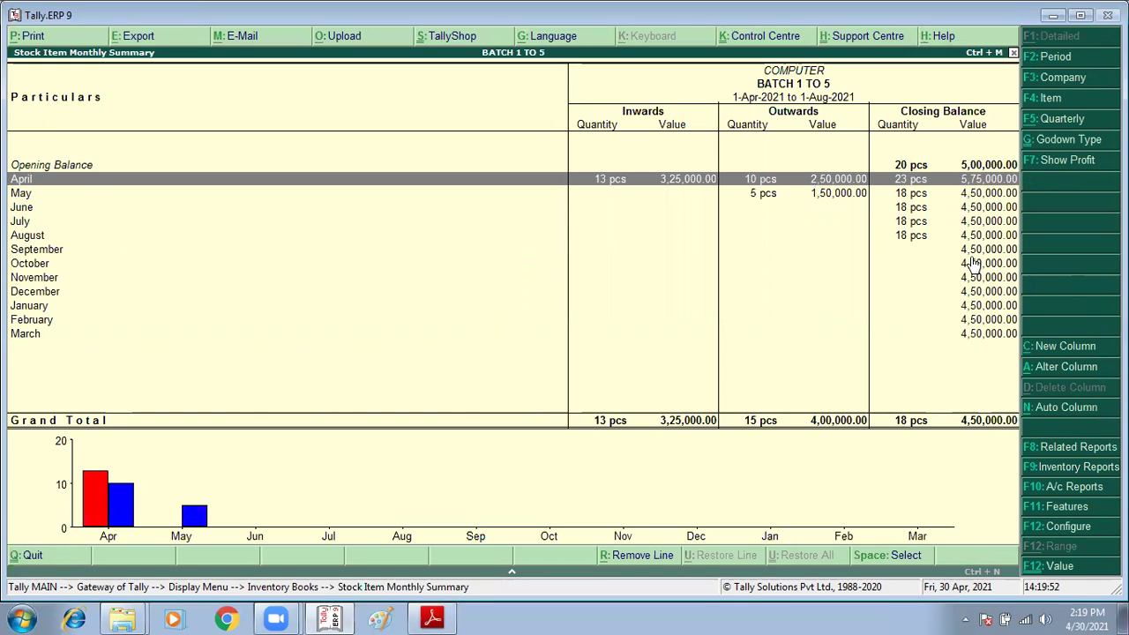
{"action": "key", "text": "Escape"}
Step: View the monthly summary of the LIQUID PRODUCTS stock item and return to Inventory Books
{"action": "key", "text": "Down"}
{"action": "key", "text": "Down"}
{"action": "key", "text": "Down"}
{"action": "key", "text": "Down"}
{"action": "key", "text": "Down"}
{"action": "key", "text": "Down"}
{"action": "key", "text": "Down"}
{"action": "key", "text": "Return"}
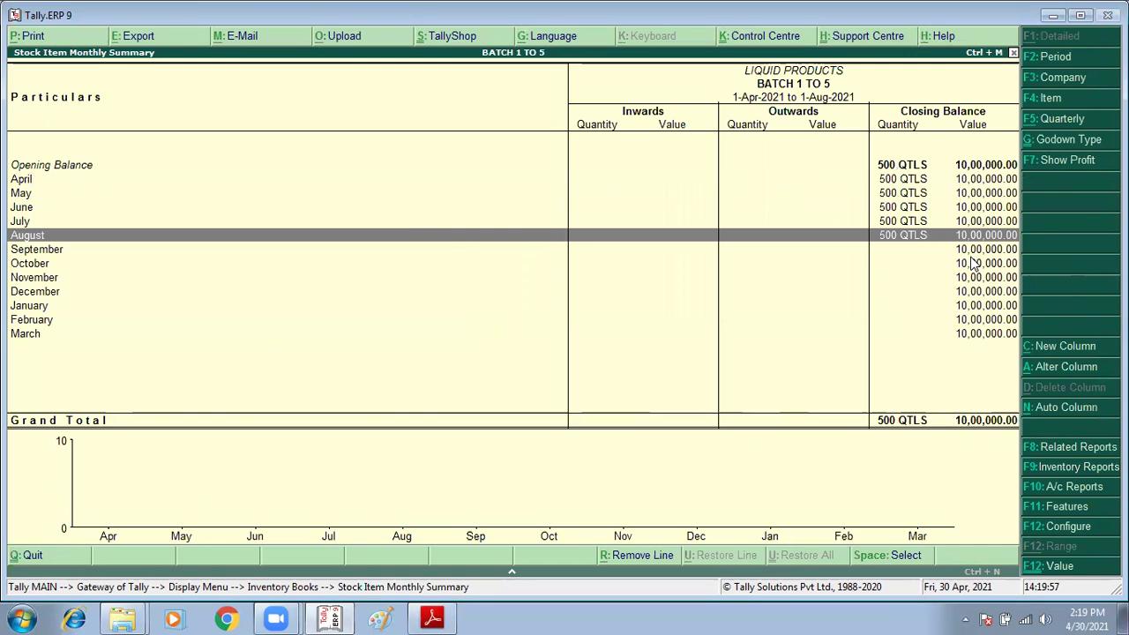
{"action": "key", "text": "Escape"}
{"action": "key", "text": "Escape"}
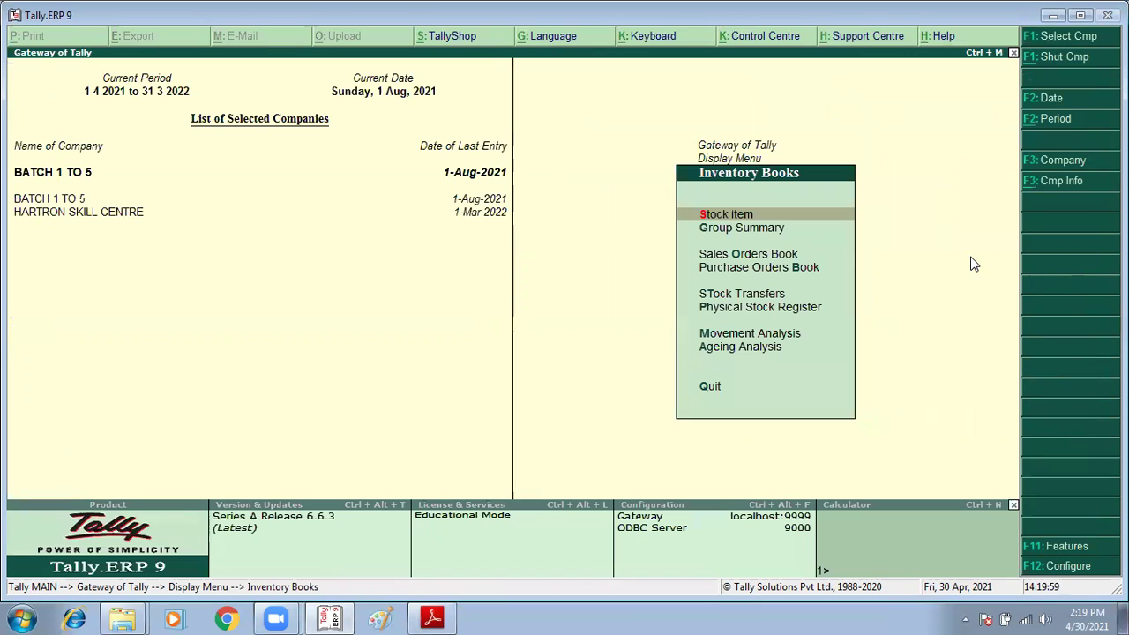
Step: Open April's stock journal vouchers from Stock Transfers, look through them and return to Inventory Books
{"action": "key", "text": "Down"}
{"action": "key", "text": "Down"}
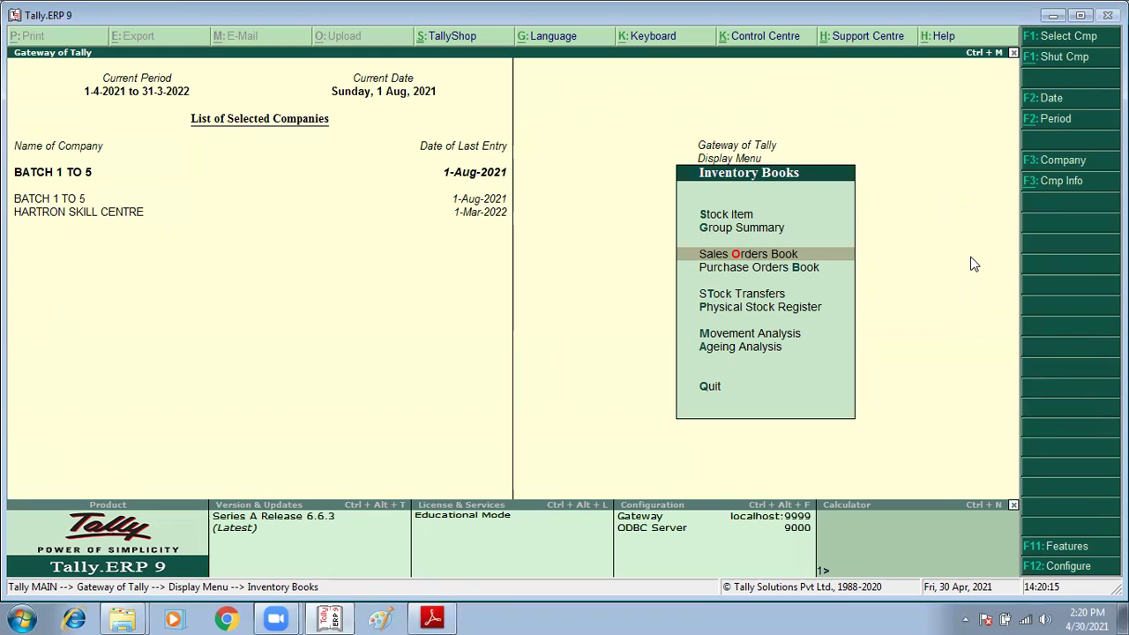
{"action": "key", "text": "Down"}
{"action": "key", "text": "Down"}
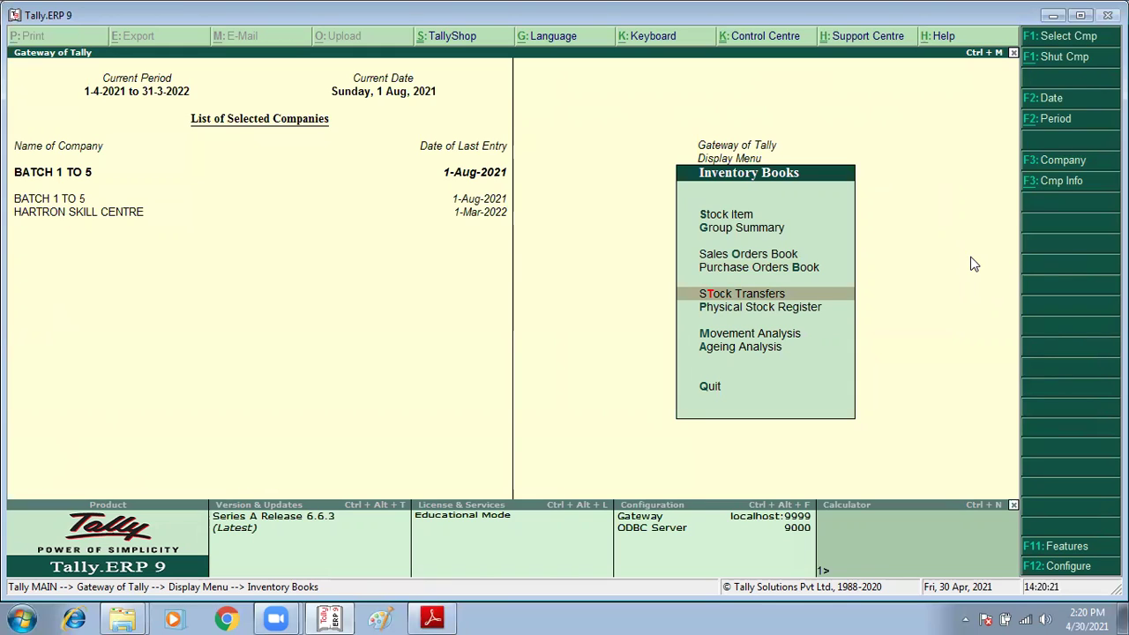
{"action": "key", "text": "Down"}
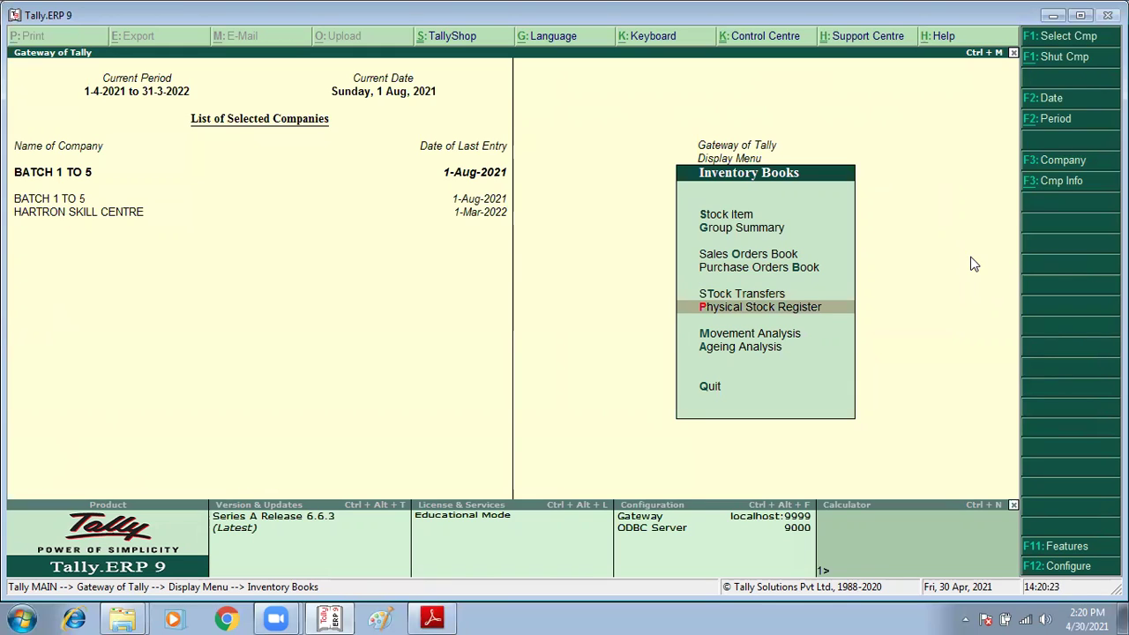
{"action": "key", "text": "Up"}
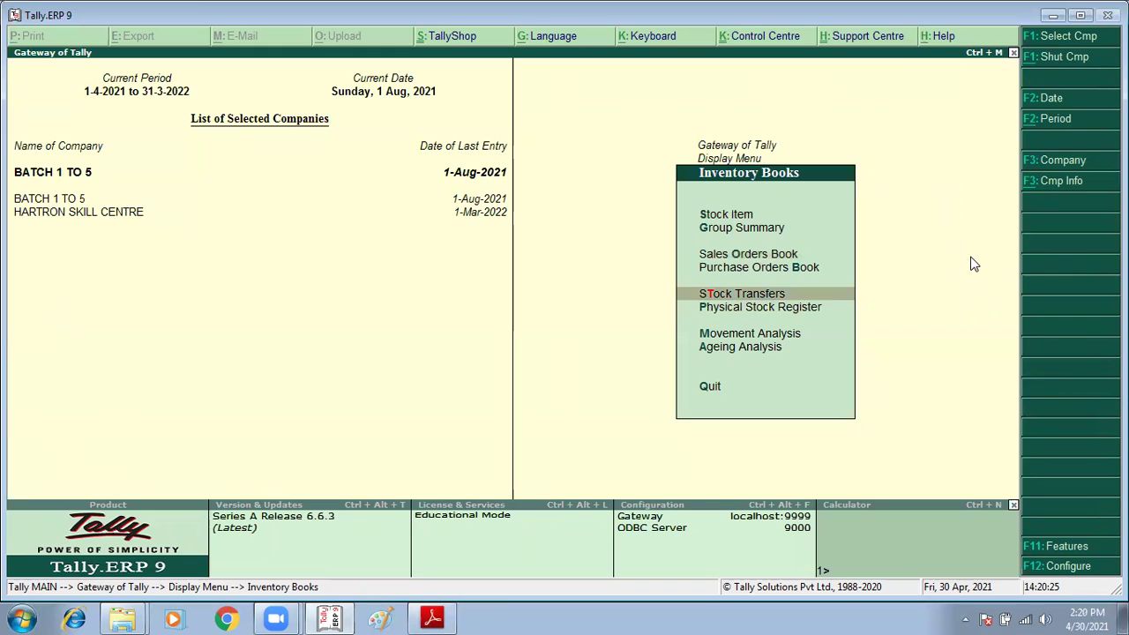
{"action": "key", "text": "Return"}
{"action": "key", "text": "Up"}
{"action": "key", "text": "Up"}
{"action": "key", "text": "Up"}
{"action": "key", "text": "Up"}
{"action": "key", "text": "Return"}
{"action": "key", "text": "Down"}
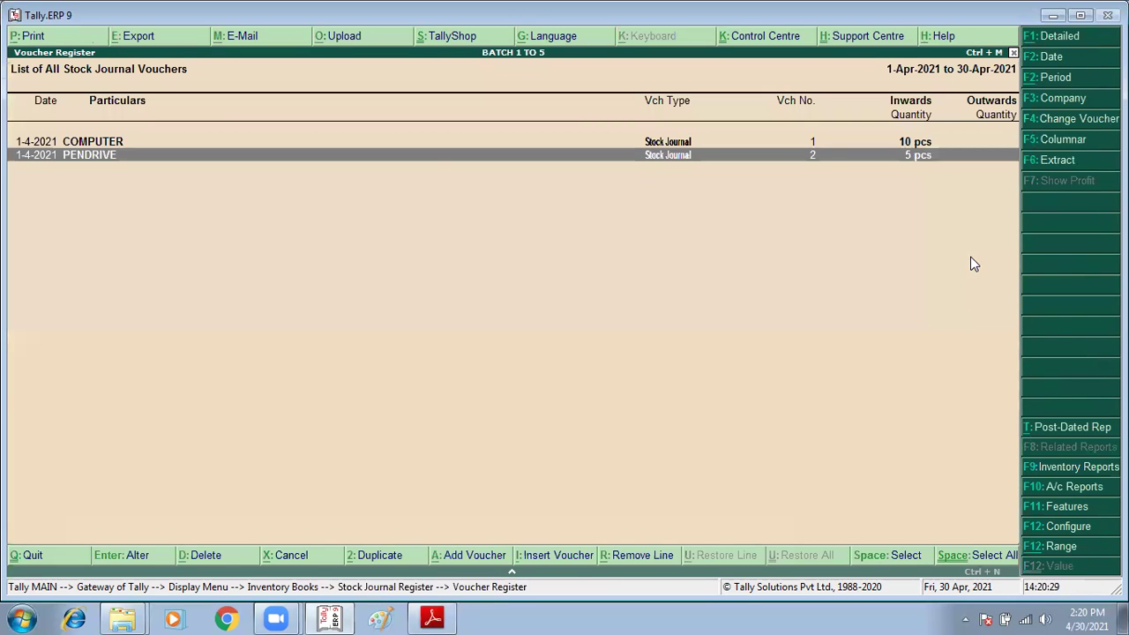
{"action": "key", "text": "Escape"}
{"action": "key", "text": "Escape"}
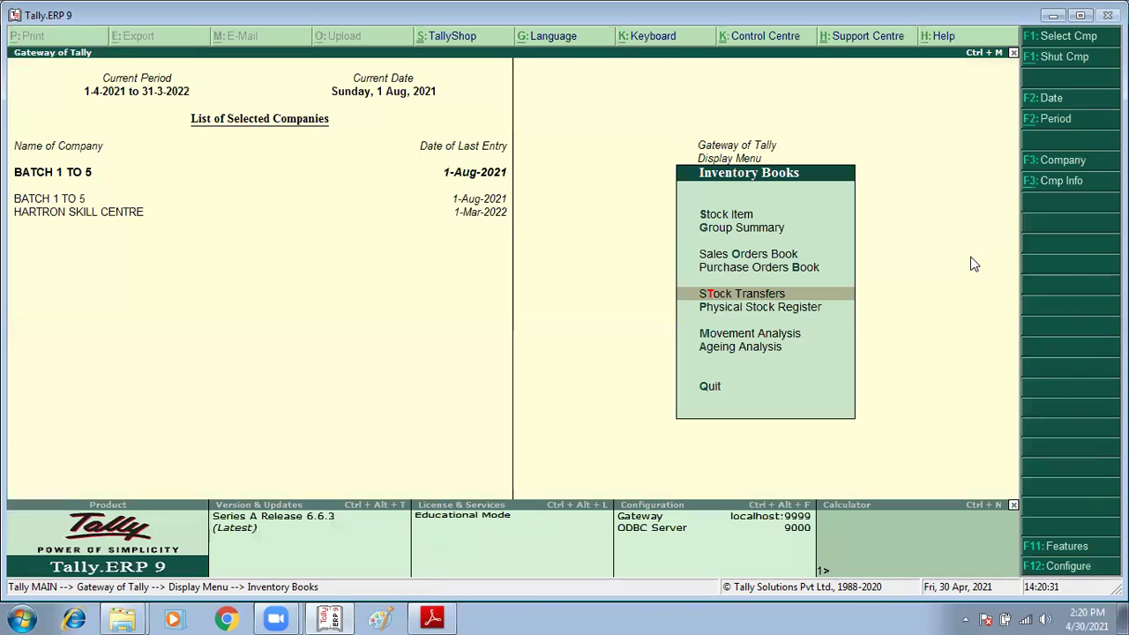
Step: Open the godown summary for Primary from Statements of Inventory and look over each godown's closing balance
{"action": "key", "text": "Escape"}
{"action": "key", "text": "Down"}
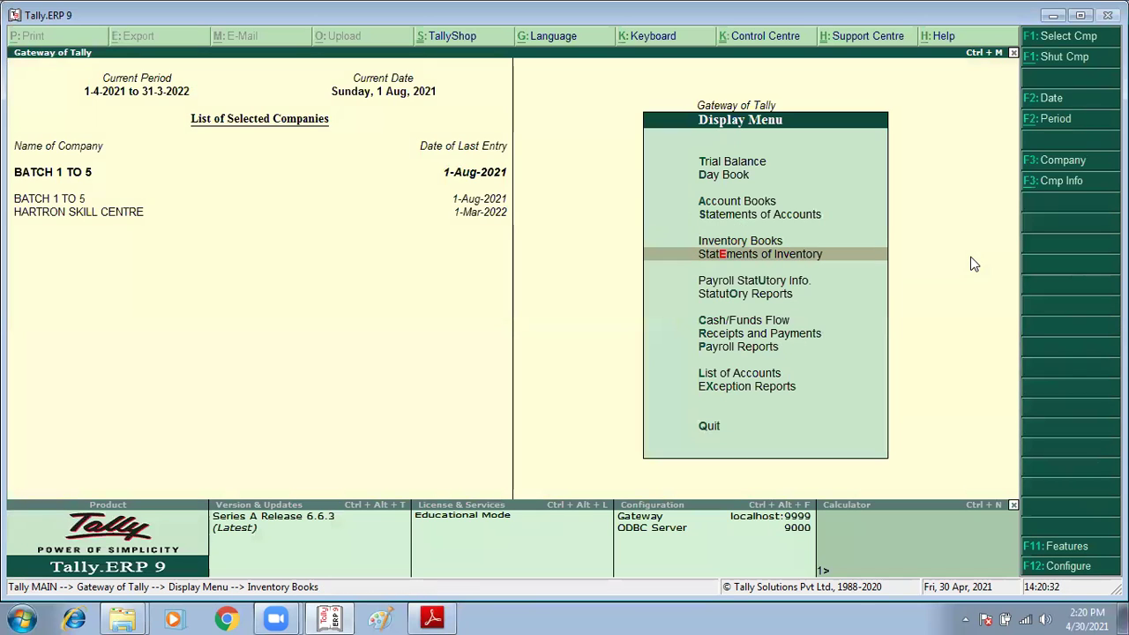
{"action": "key", "text": "Return"}
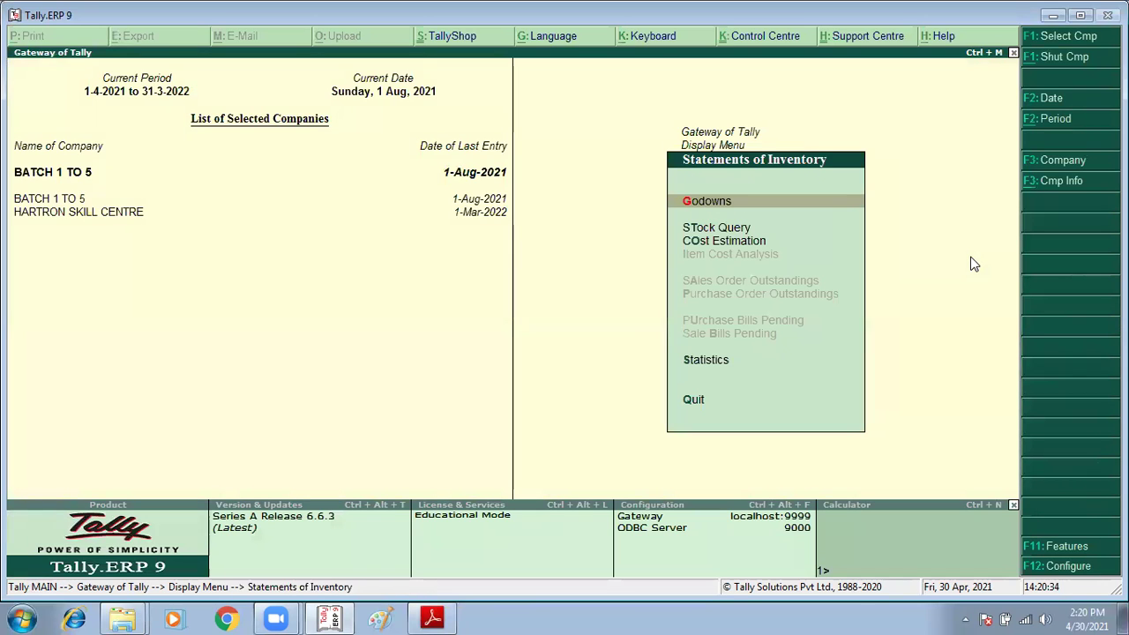
{"action": "key", "text": "Return"}
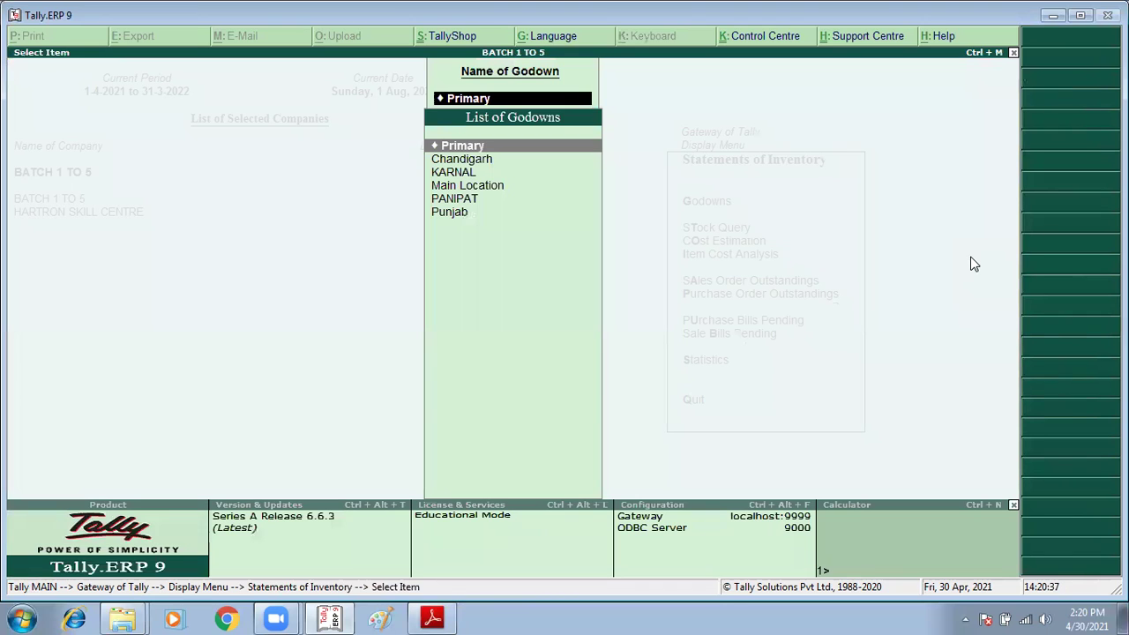
{"action": "key", "text": "Return"}
{"action": "key", "text": "Down"}
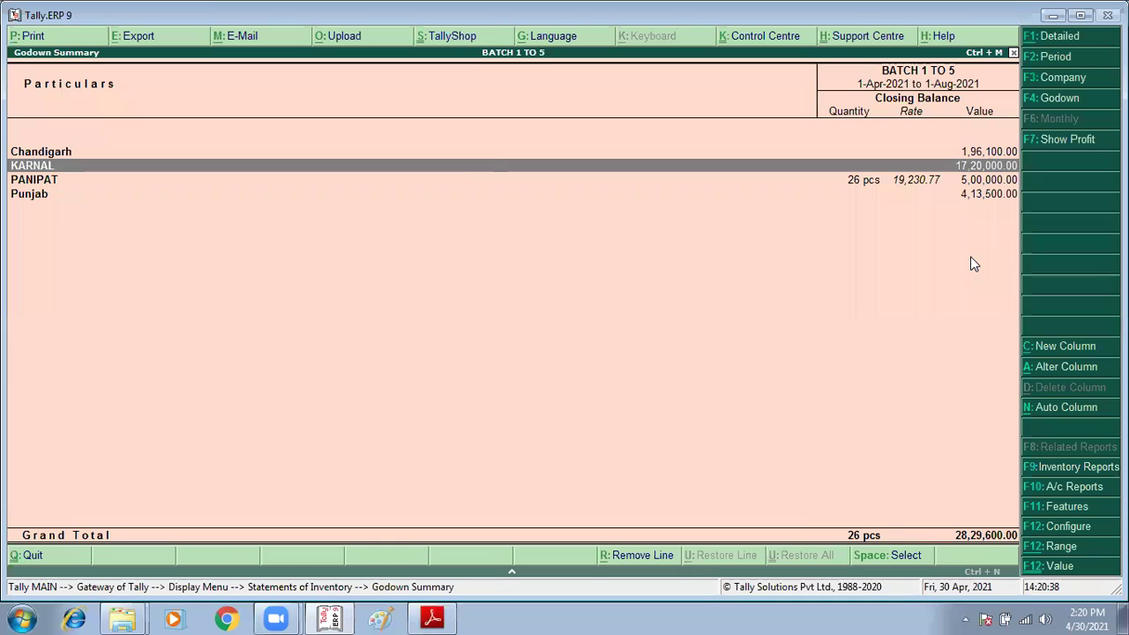
{"action": "key", "text": "Down"}
{"action": "key", "text": "Up"}
{"action": "key", "text": "Up"}
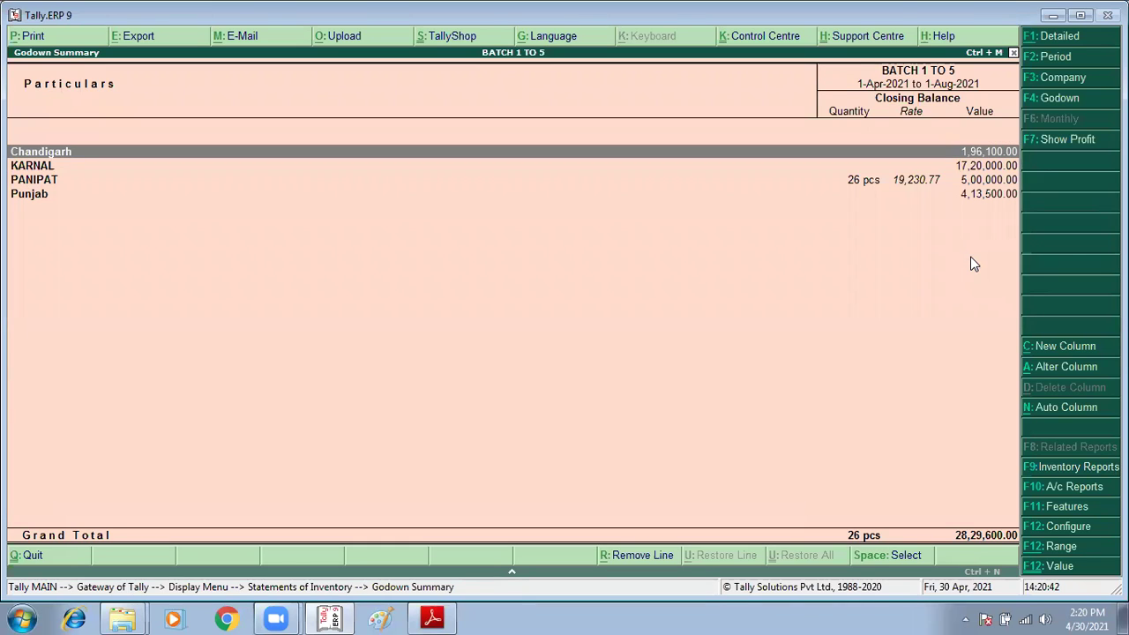
{"action": "key", "text": "Down"}
{"action": "key", "text": "Up"}
Step: Open the Chandigarh godown's summary and examine the closing quantity, rate and value of its stock items
{"action": "key", "text": "Return"}
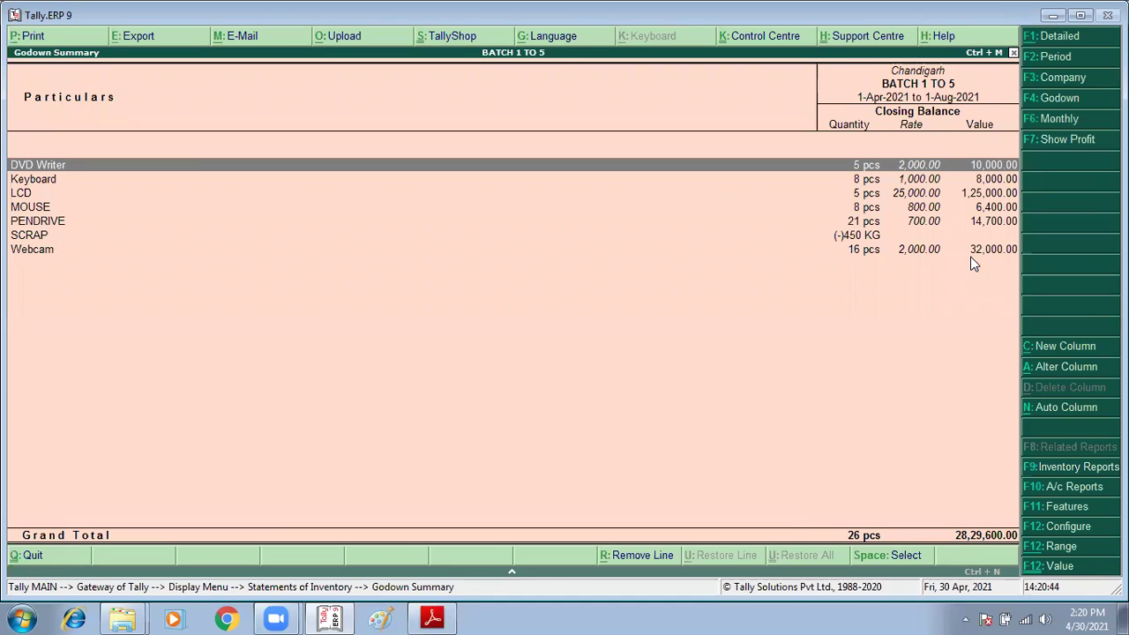
{"action": "key", "text": "Escape"}
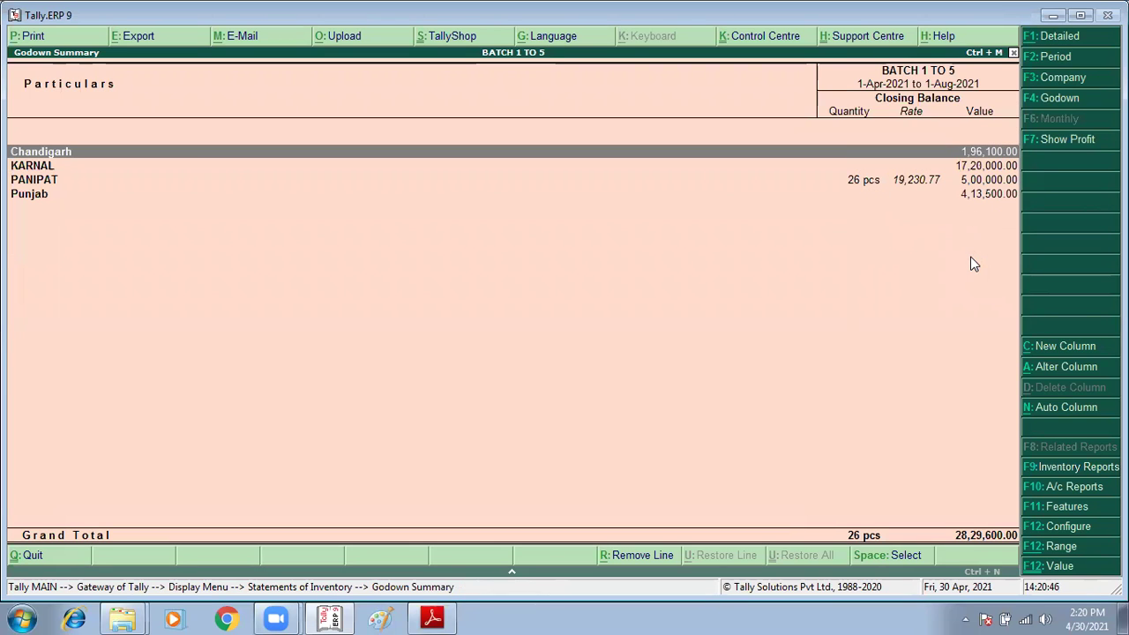
{"action": "key", "text": "Return"}
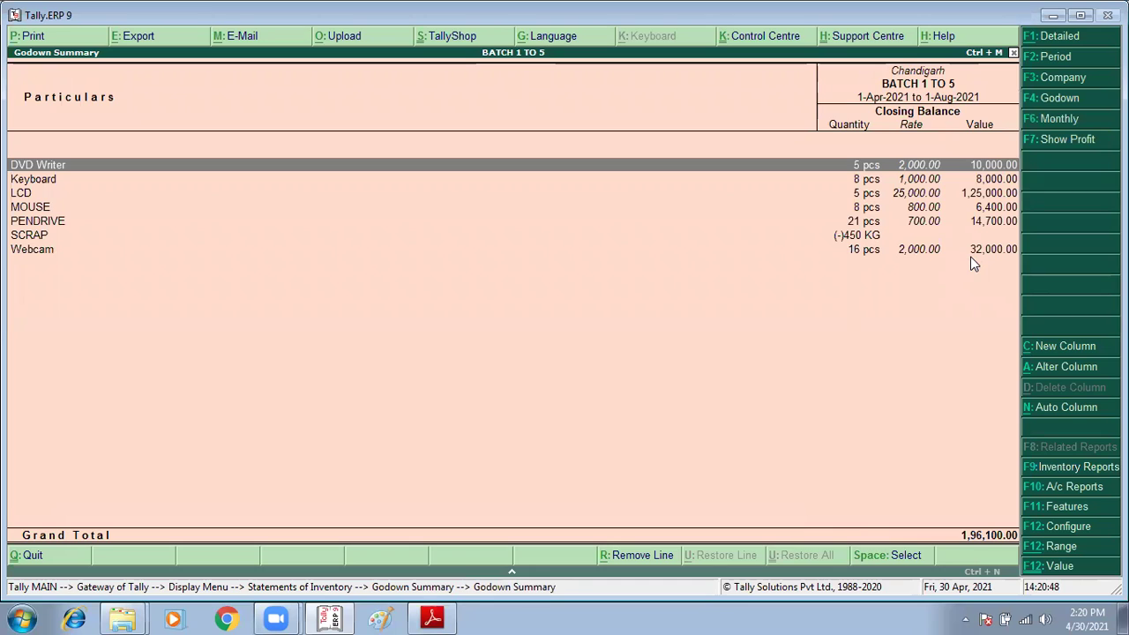
{"action": "key", "text": "Down"}
{"action": "key", "text": "Down"}
{"action": "key", "text": "Down"}
{"action": "key", "text": "Down"}
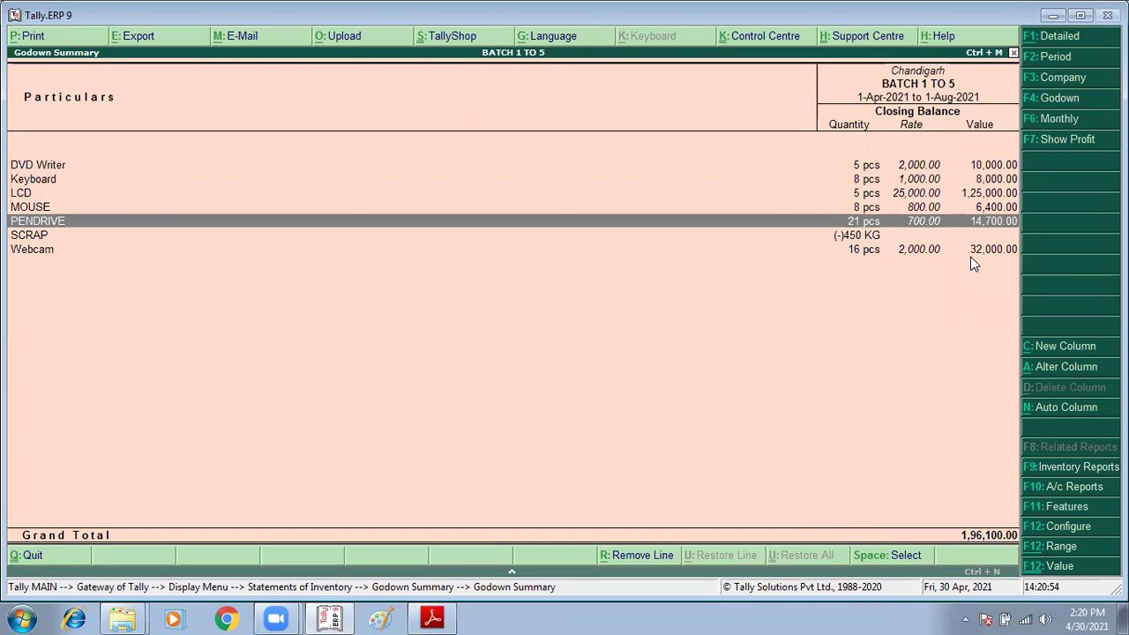
{"action": "key", "text": "Down"}
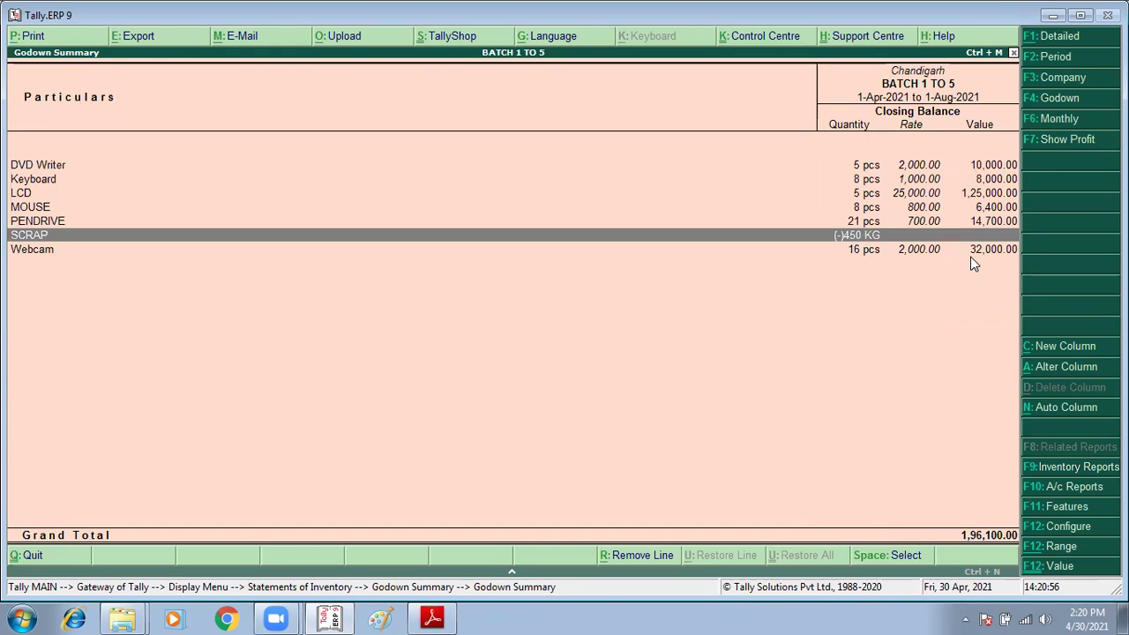
{"action": "key", "text": "Up"}
{"action": "key", "text": "Home"}
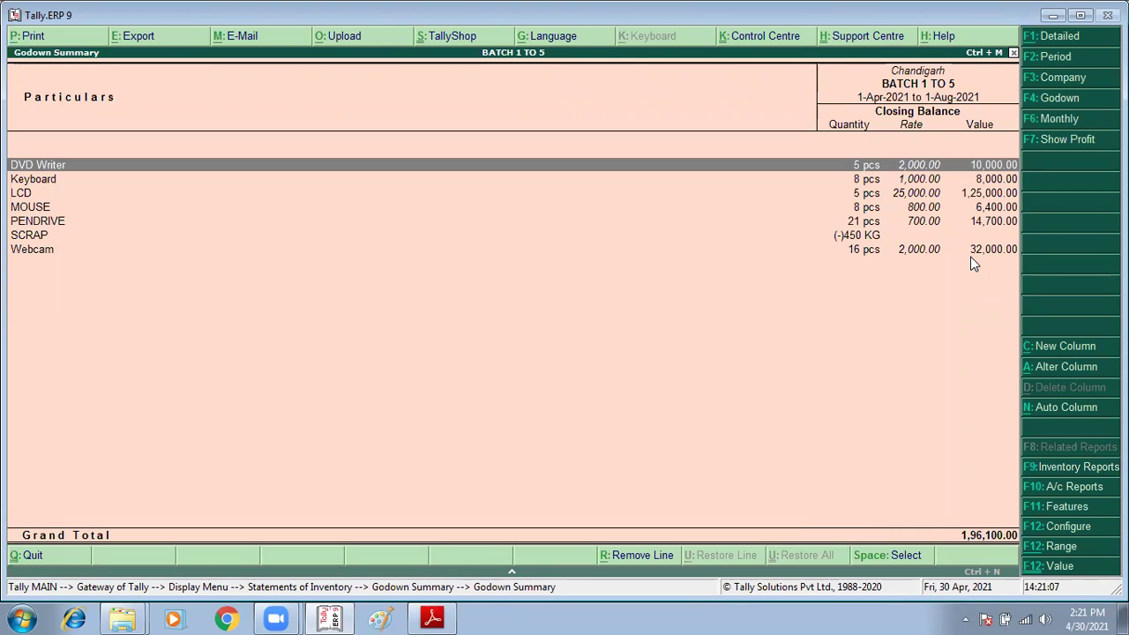
Step: View the Punjab godown's summary in Statements of Inventory and return to the Display Menu
{"action": "key", "text": "Escape"}
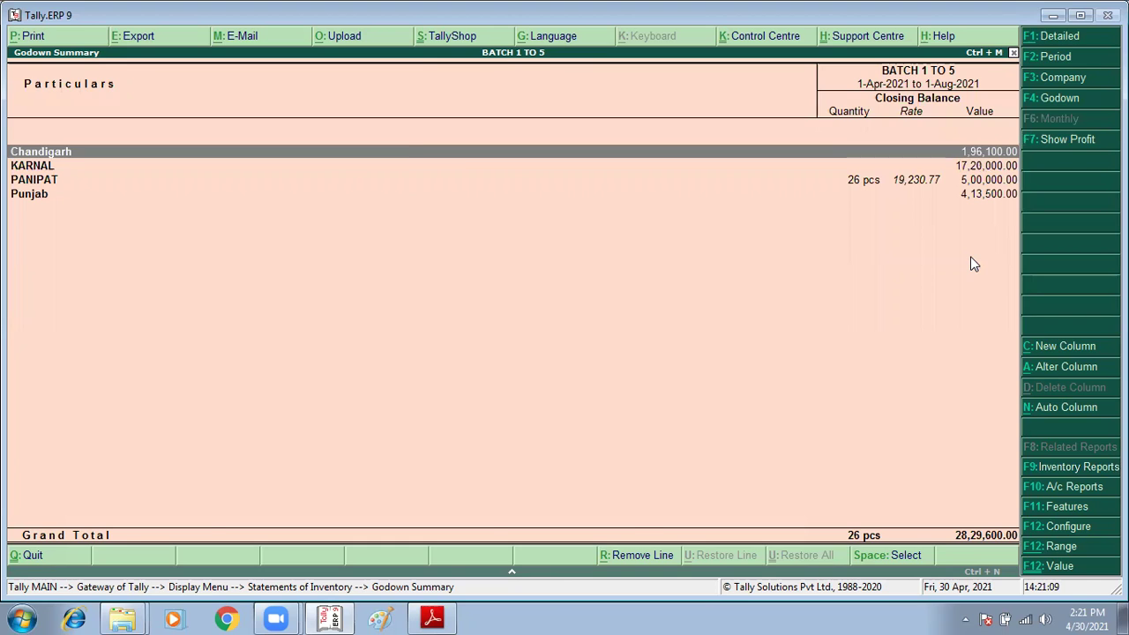
{"action": "key", "text": "Escape"}
{"action": "key", "text": "Down"}
{"action": "key", "text": "Down"}
{"action": "key", "text": "Down"}
{"action": "key", "text": "Down"}
{"action": "key", "text": "Down"}
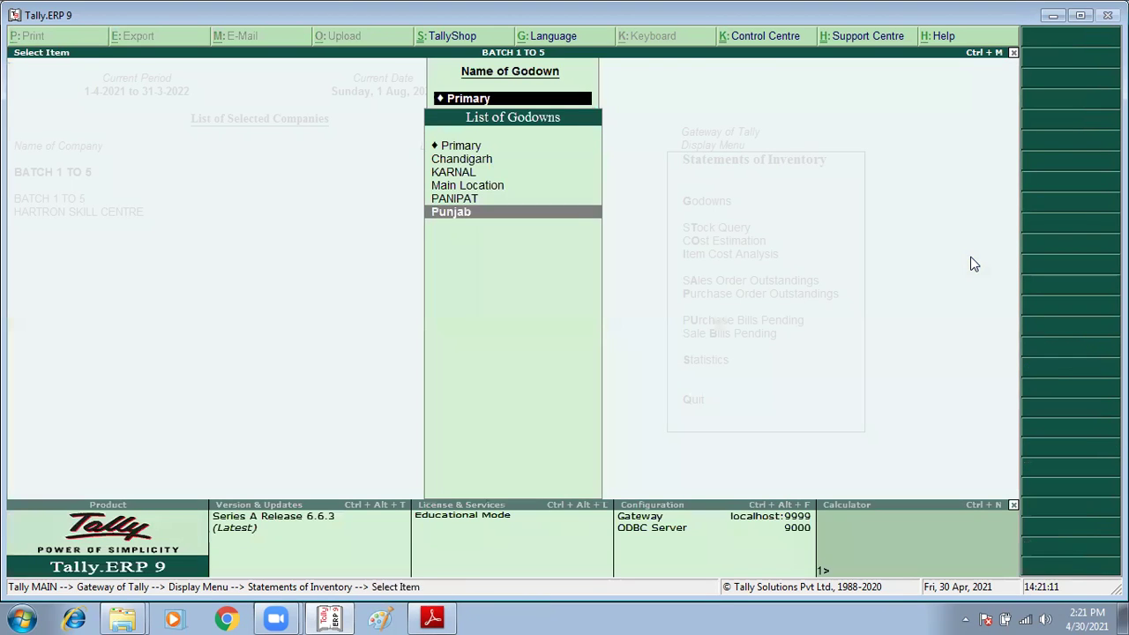
{"action": "key", "text": "Return"}
{"action": "key", "text": "Escape"}
{"action": "key", "text": "Escape"}
{"action": "key", "text": "Escape"}
Step: Open the Receipts and Payments report and expand it to the detailed view
{"action": "key", "text": "Down"}
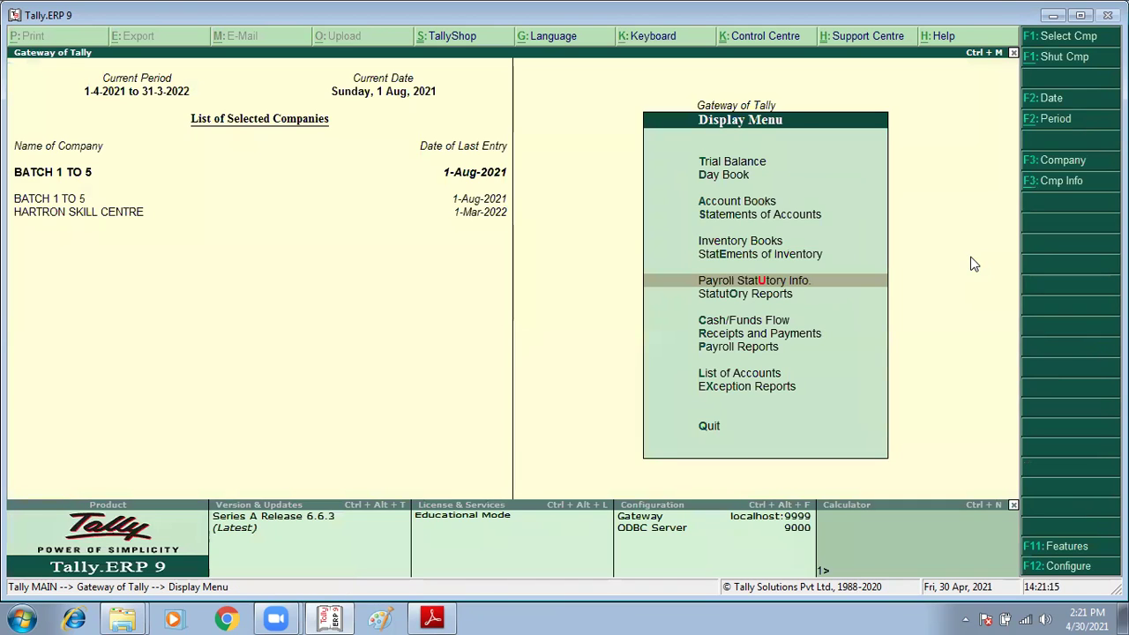
{"action": "key", "text": "Up"}
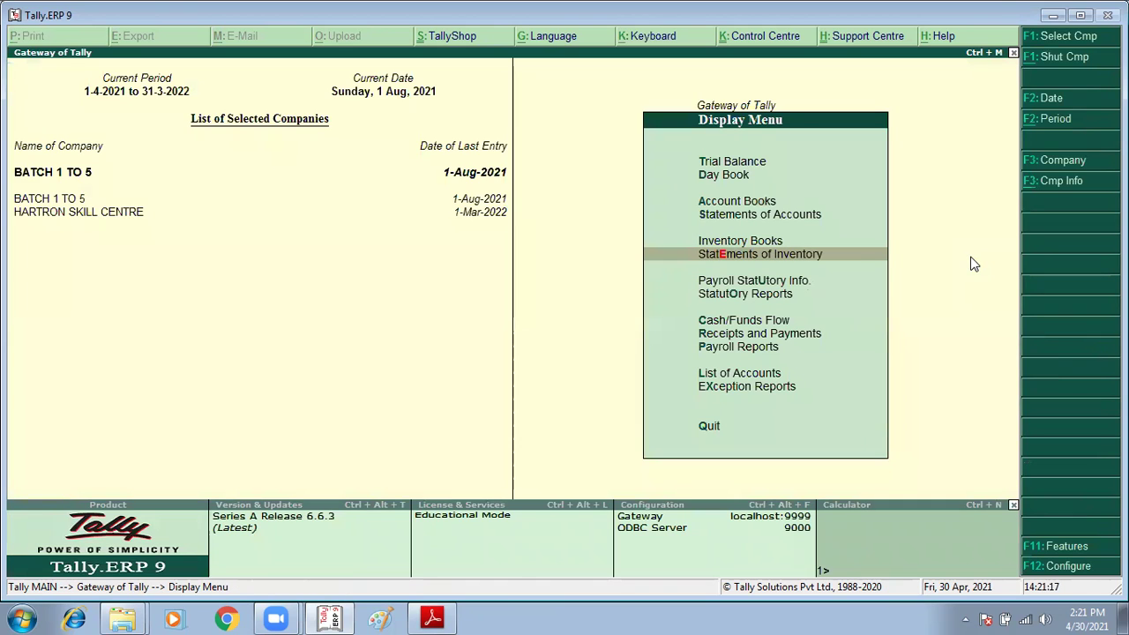
{"action": "key", "text": "Down"}
{"action": "key", "text": "Down"}
{"action": "key", "text": "Down"}
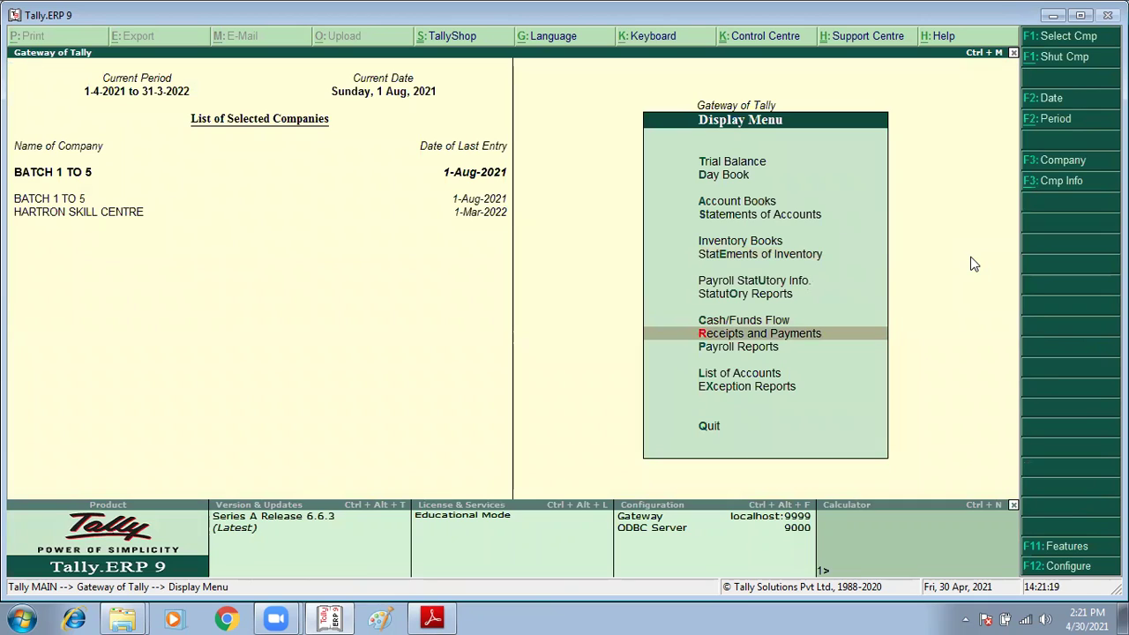
{"action": "key", "text": "Return"}
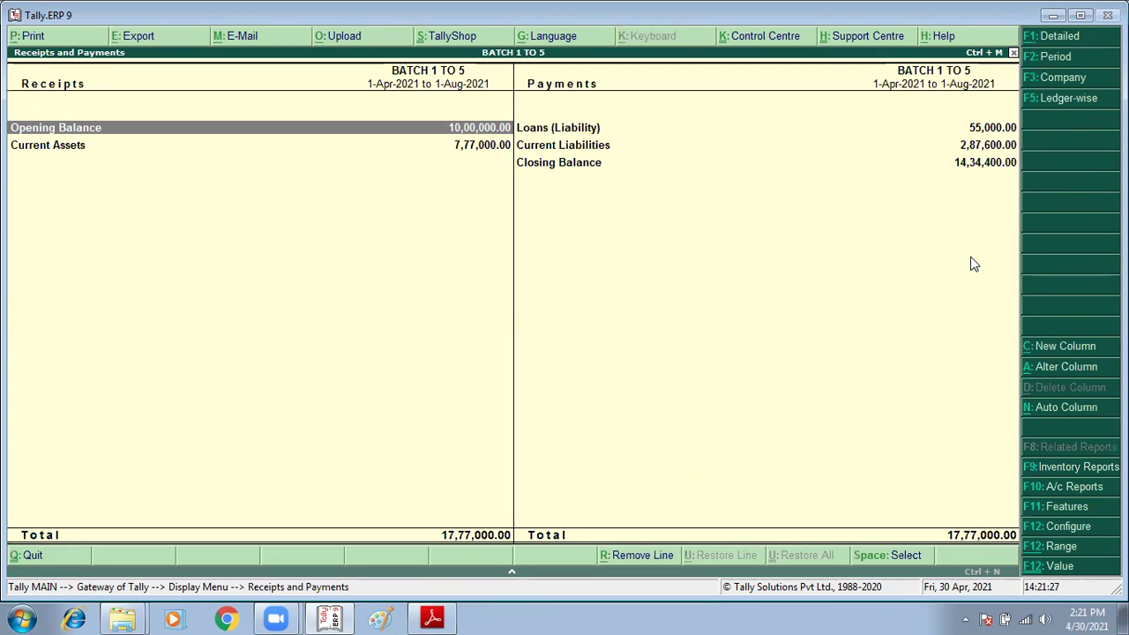
{"action": "key", "text": "alt+F1"}
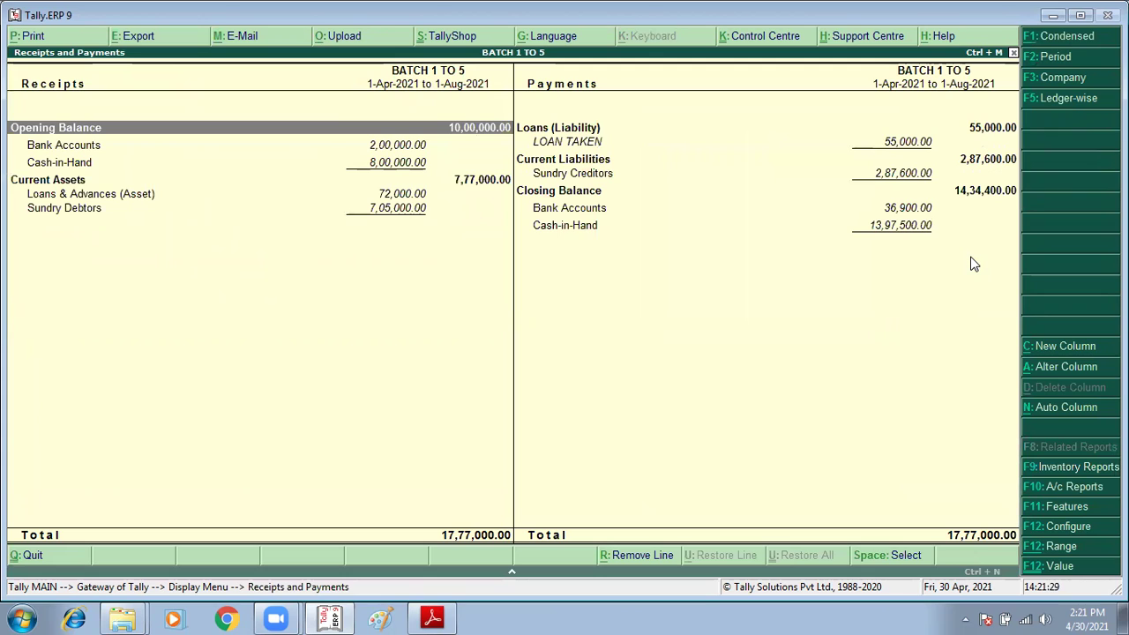
Step: Examine the detailed receipts and payments entries down to the closing Cash-in-Hand line, and return to the Display Menu
{"action": "key", "text": "Down"}
{"action": "key", "text": "Down"}
{"action": "key", "text": "Down"}
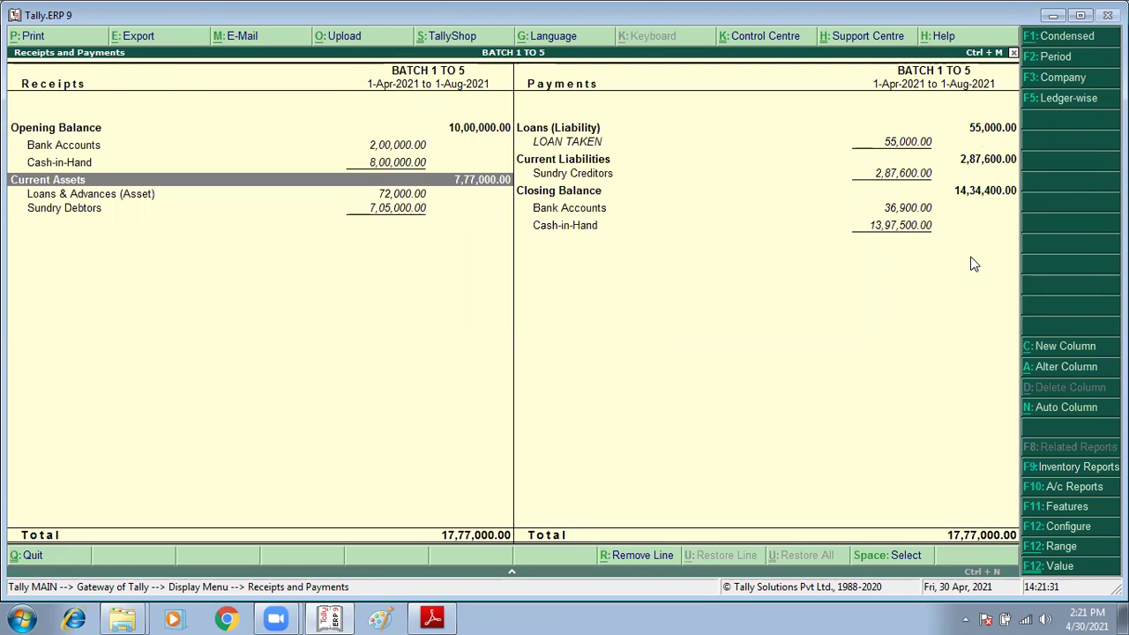
{"action": "key", "text": "Down"}
{"action": "key", "text": "Down"}
{"action": "key", "text": "Right"}
{"action": "key", "text": "Up"}
{"action": "key", "text": "Up"}
{"action": "key", "text": "Up"}
{"action": "key", "text": "Down"}
{"action": "key", "text": "Down"}
{"action": "key", "text": "Down"}
{"action": "key", "text": "Down"}
{"action": "key", "text": "Down"}
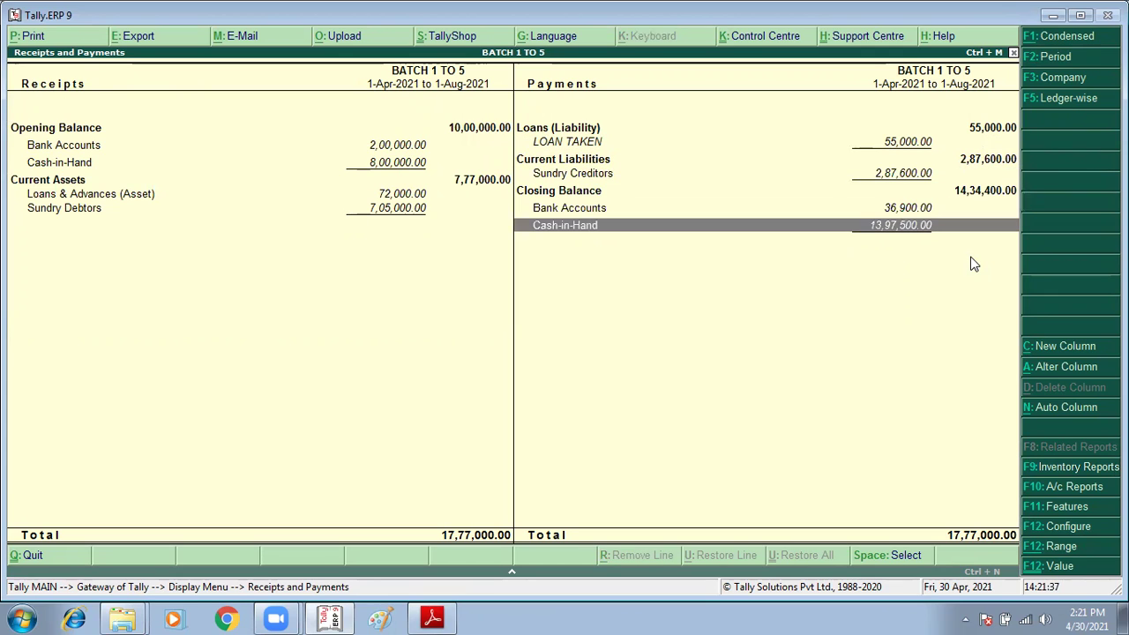
{"action": "key", "text": "Escape"}
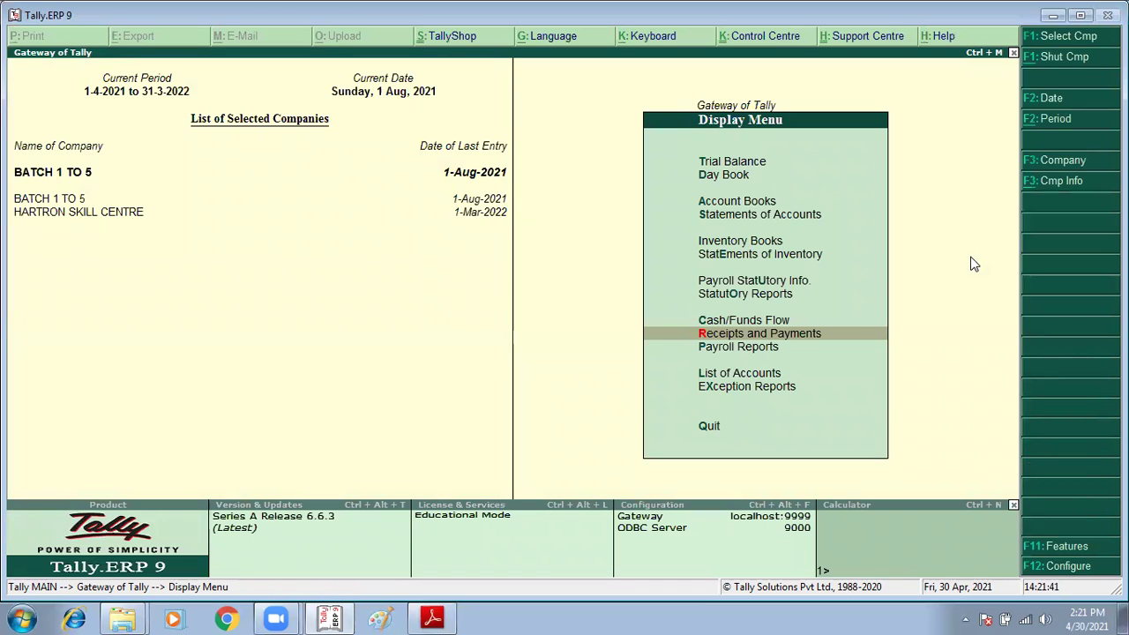
Step: Open the List of Accounts, look through its groups and ledgers to the end and return to the Display Menu
{"action": "key", "text": "l"}
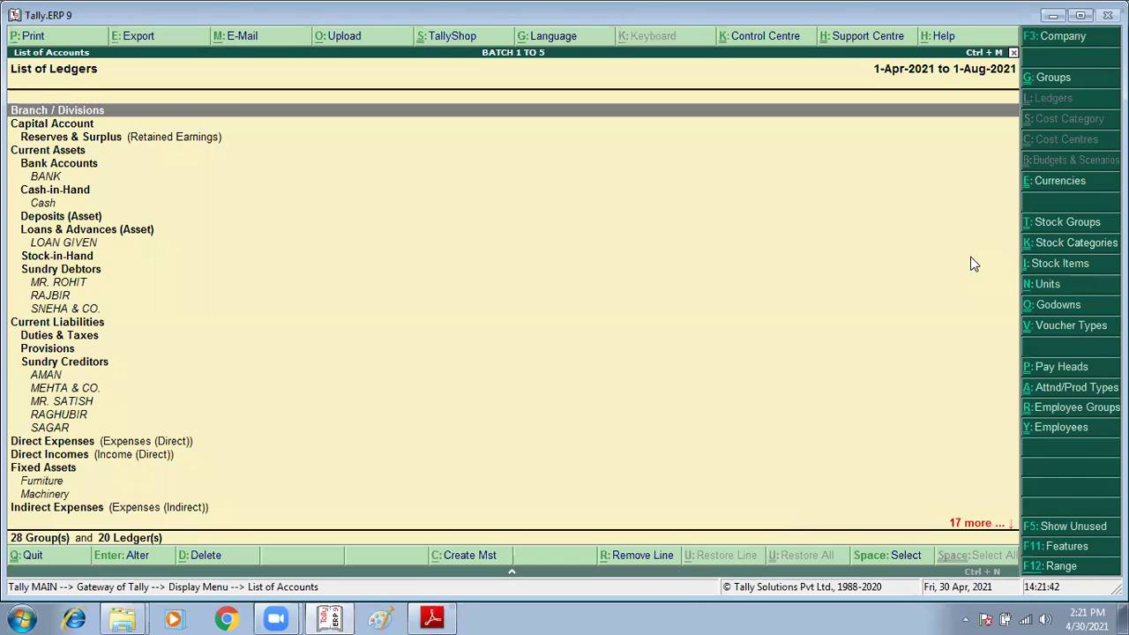
{"action": "left_click", "coordinate": [970, 265]}
{"action": "scroll", "coordinate": [971, 265], "scroll_direction": "down", "scroll_amount": 10}
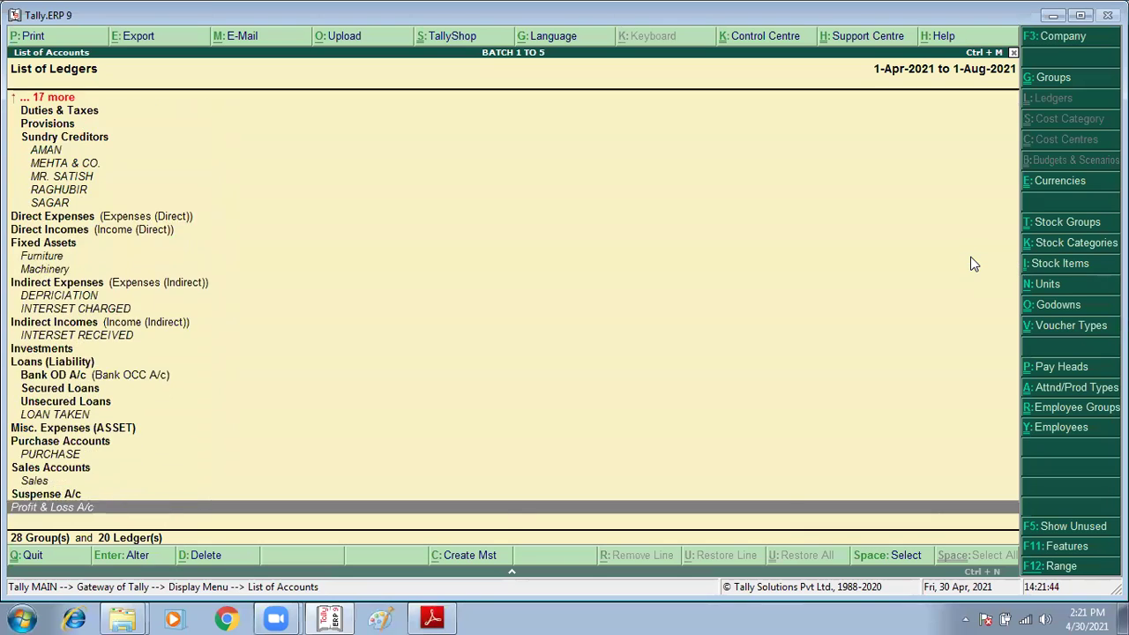
{"action": "key", "text": "Escape"}
Step: View the Negative Stock and Negative Ledgers lists in Exception Reports
{"action": "key", "text": "Down"}
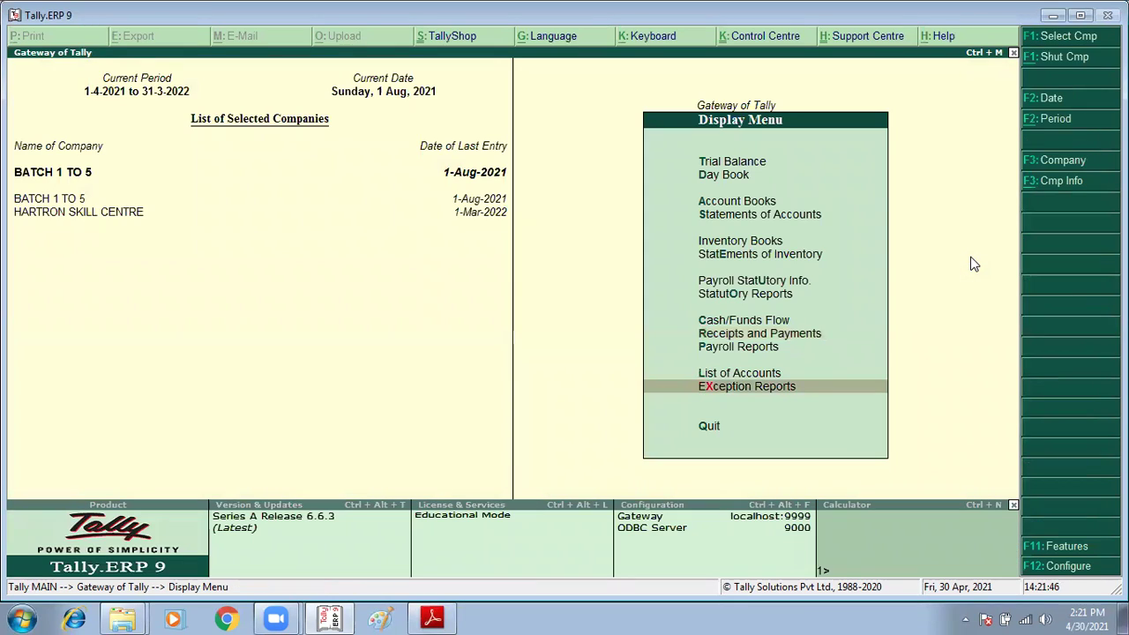
{"action": "key", "text": "Return"}
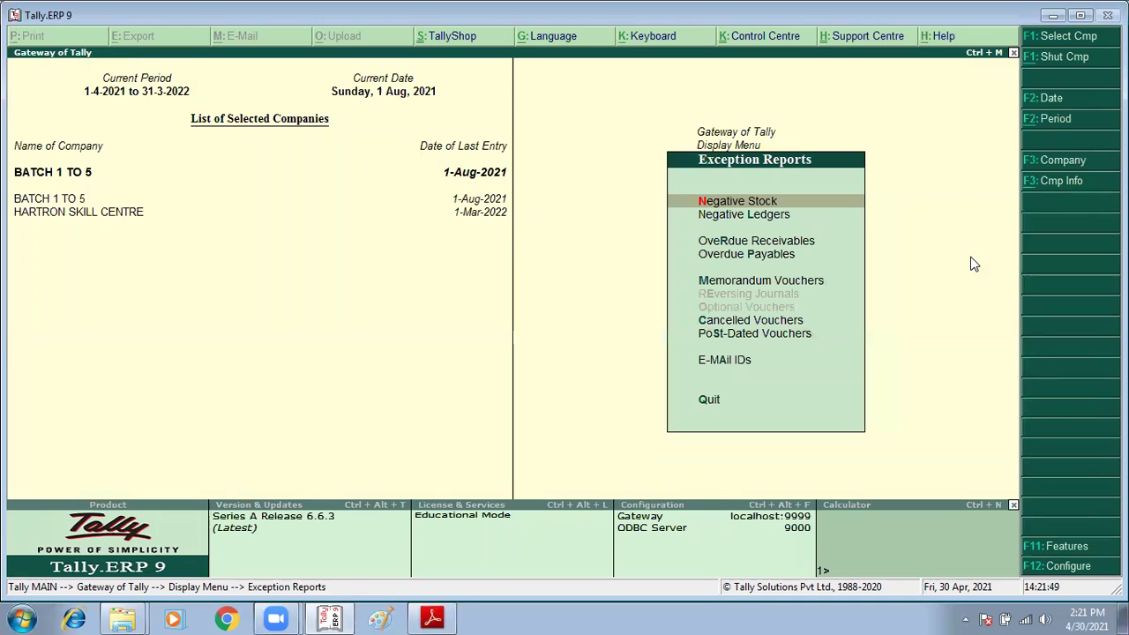
{"action": "key", "text": "Return"}
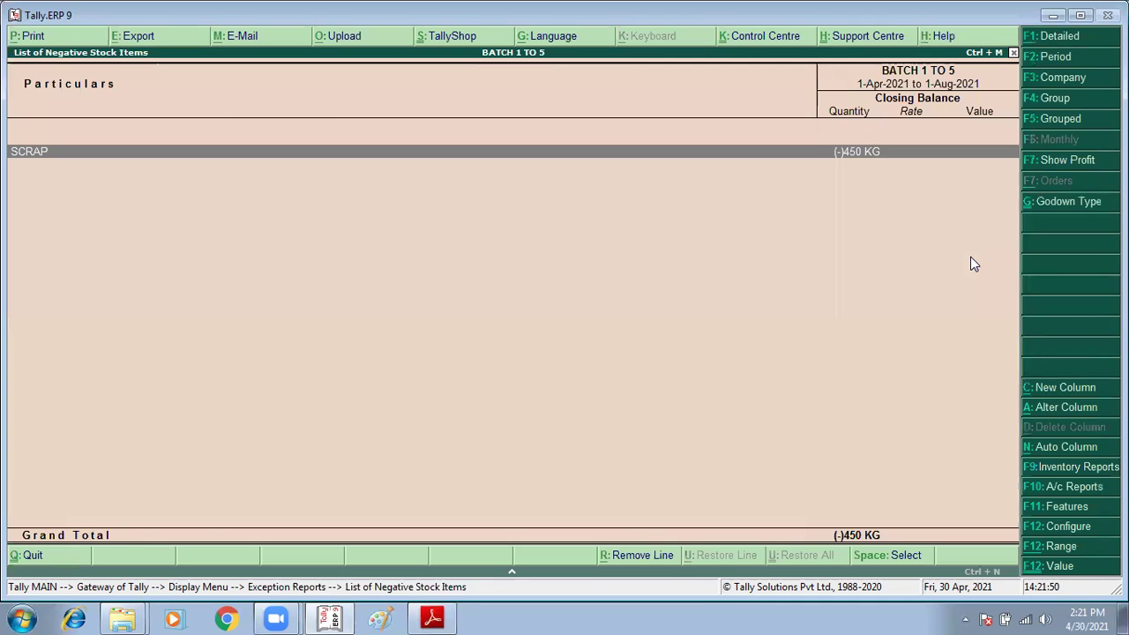
{"action": "key", "text": "Escape"}
{"action": "key", "text": "Down"}
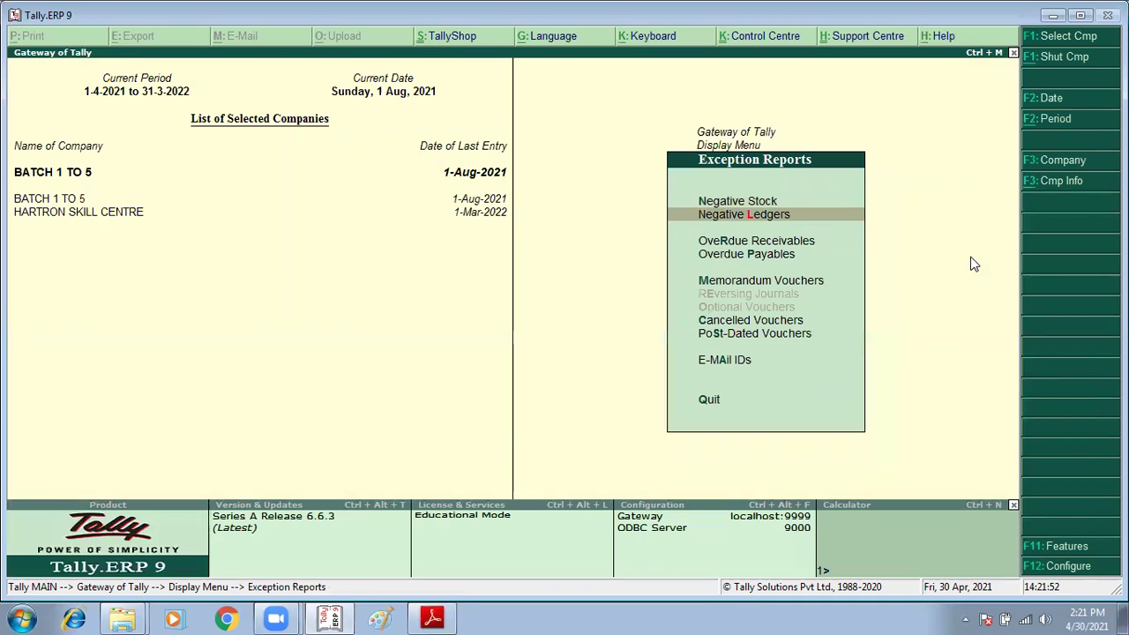
{"action": "key", "text": "Return"}
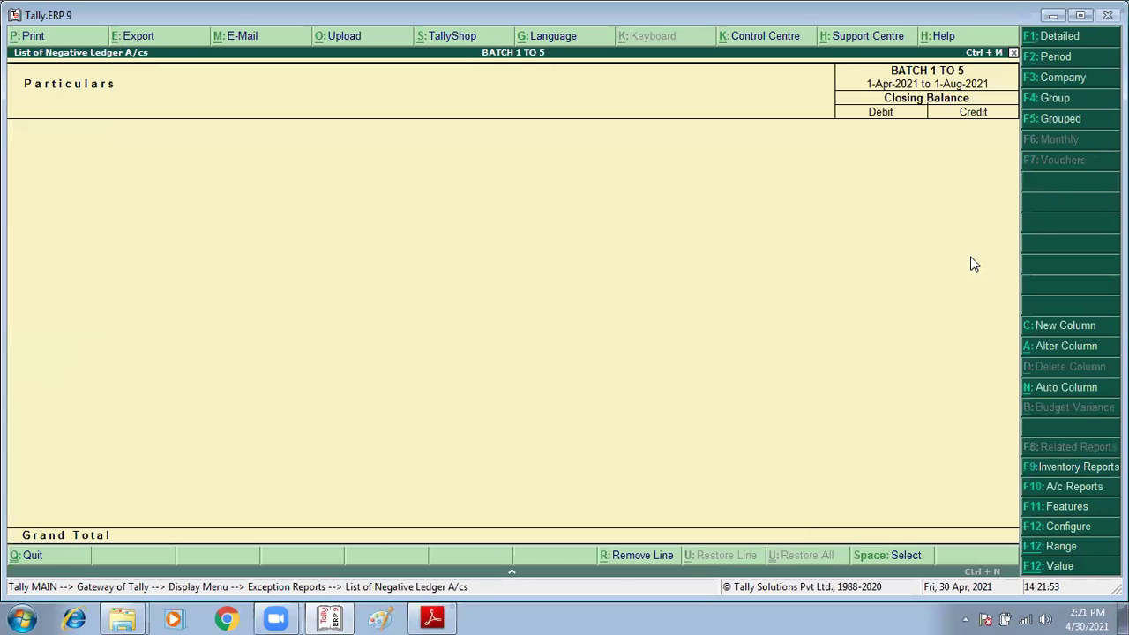
{"action": "key", "text": "Escape"}
Step: View the Overdue Receivables and Overdue Payables exception reports
{"action": "key", "text": "Down"}
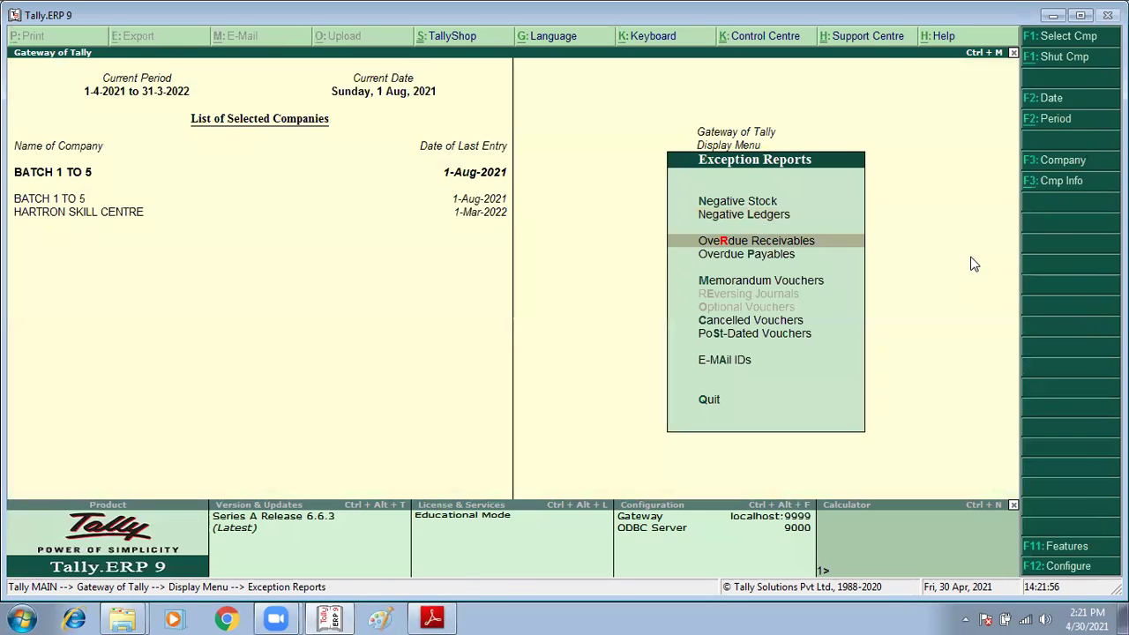
{"action": "key", "text": "Return"}
{"action": "key", "text": "Escape"}
{"action": "key", "text": "Down"}
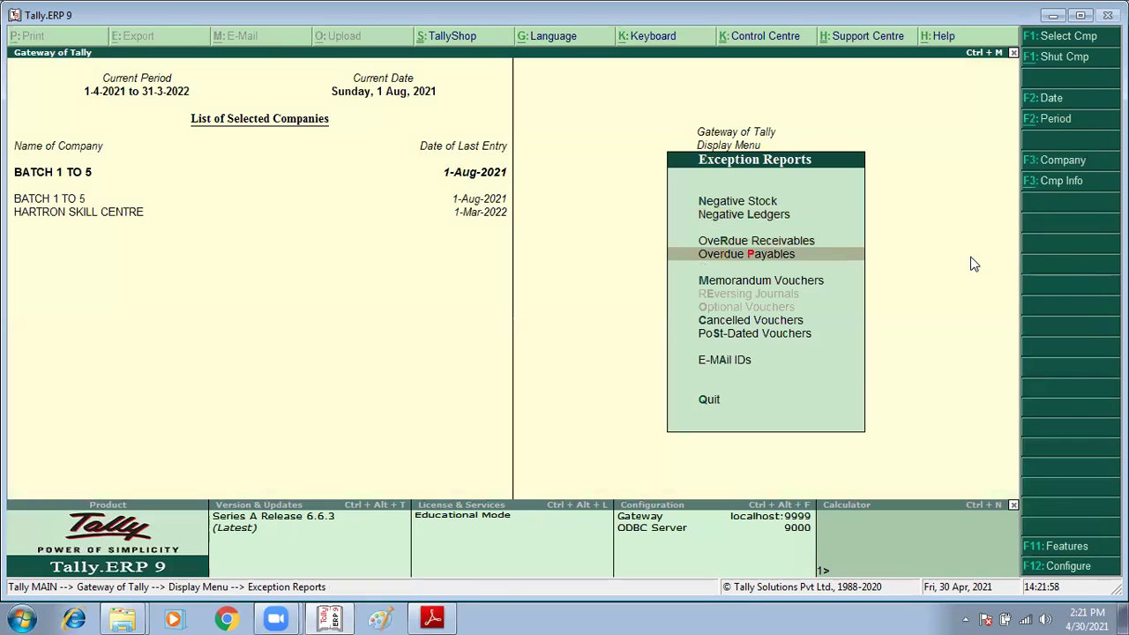
{"action": "key", "text": "Return"}
{"action": "key", "text": "Escape"}
Step: View the monthly register of memorandum vouchers and return to Exception Reports
{"action": "key", "text": "Down"}
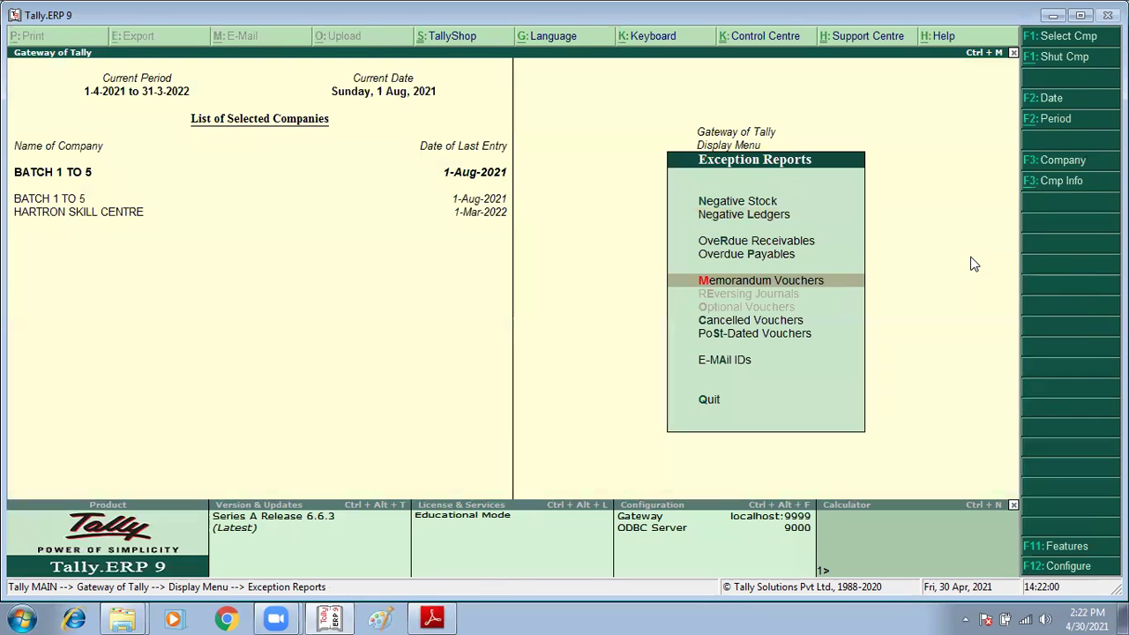
{"action": "key", "text": "Return"}
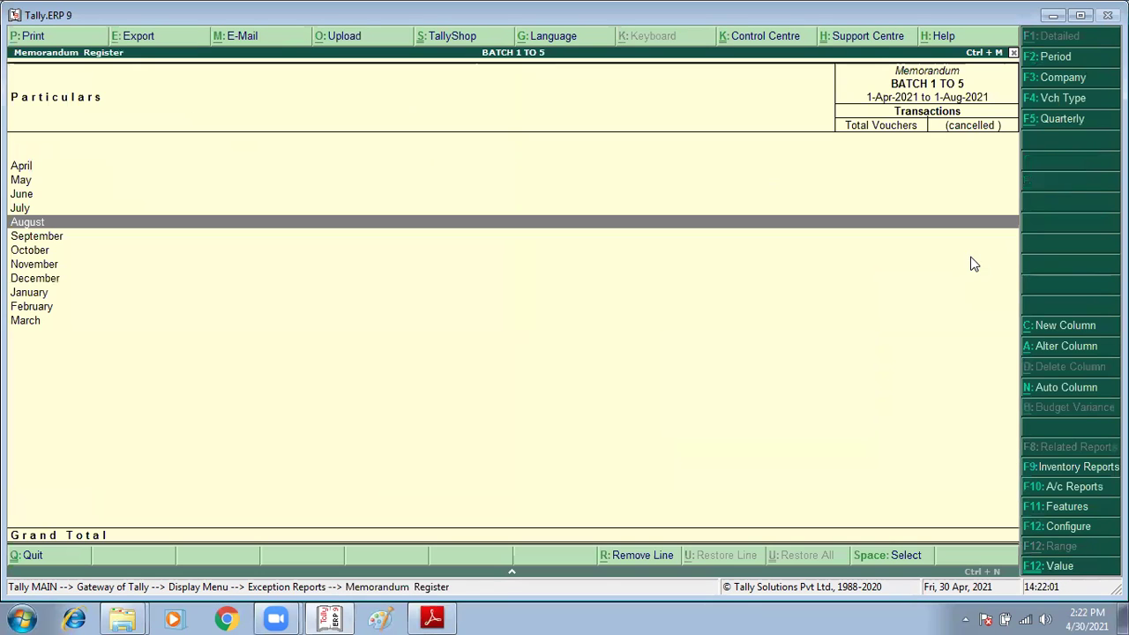
{"action": "key", "text": "Escape"}
Step: View the lists of cancelled vouchers and post-dated vouchers in Exception Reports
{"action": "key", "text": "Down"}
{"action": "key", "text": "Down"}
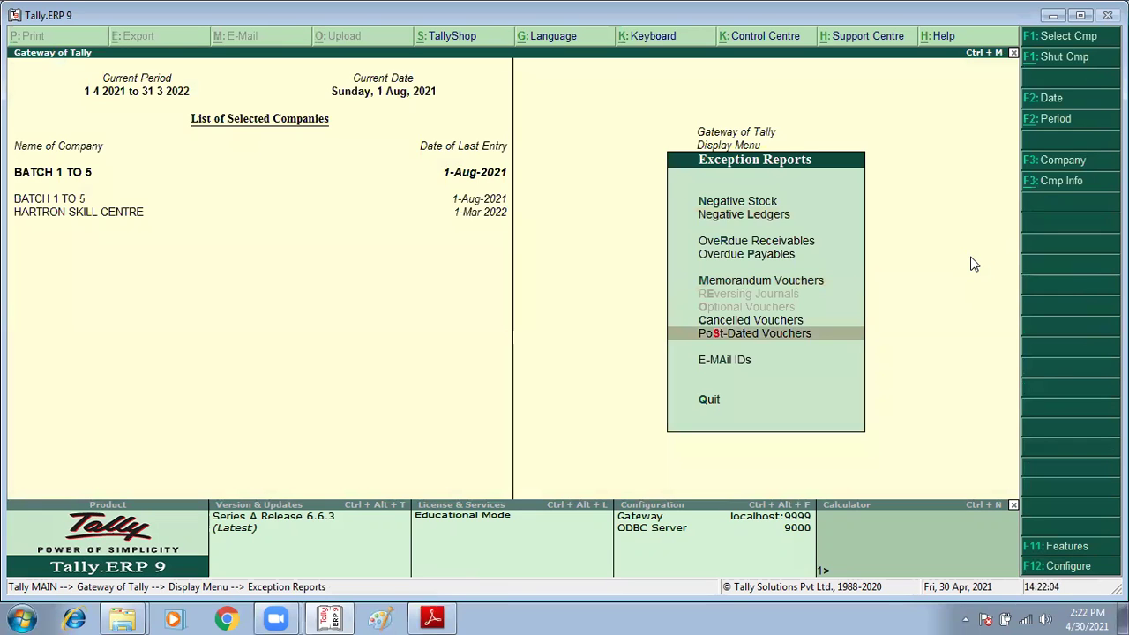
{"action": "key", "text": "Up"}
{"action": "key", "text": "Return"}
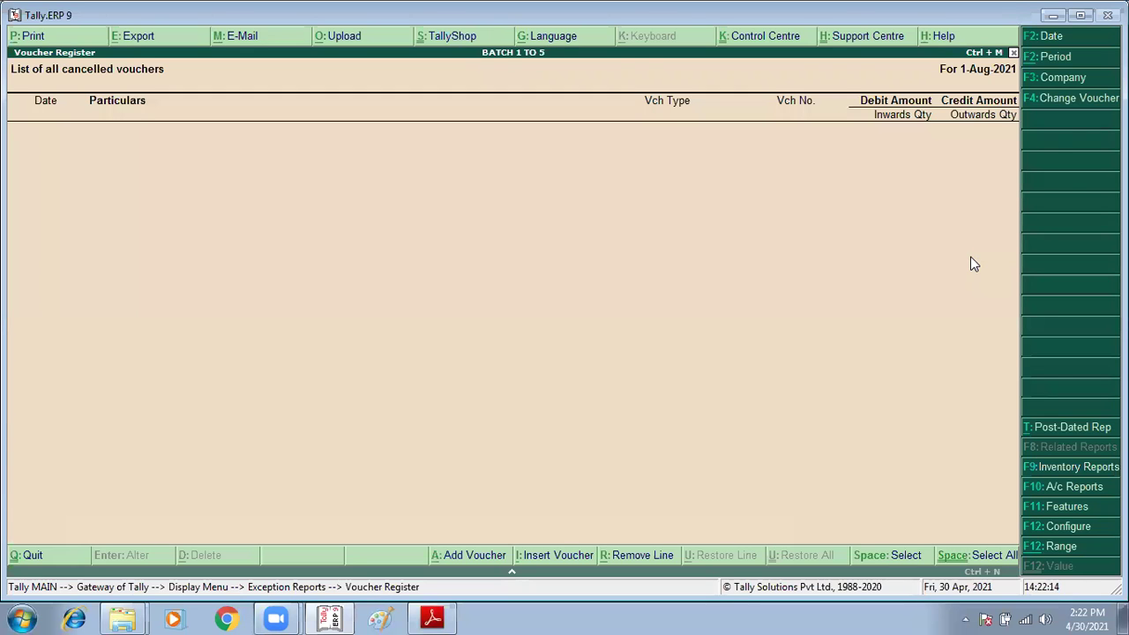
{"action": "key", "text": "Escape"}
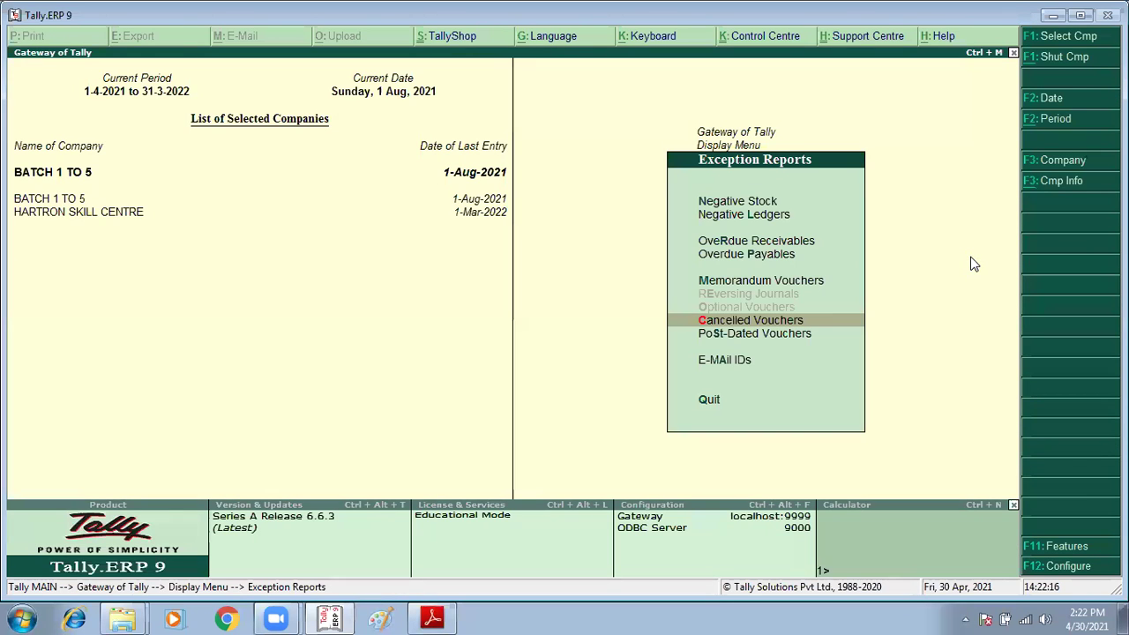
{"action": "key", "text": "s"}
{"action": "key", "text": "Escape"}
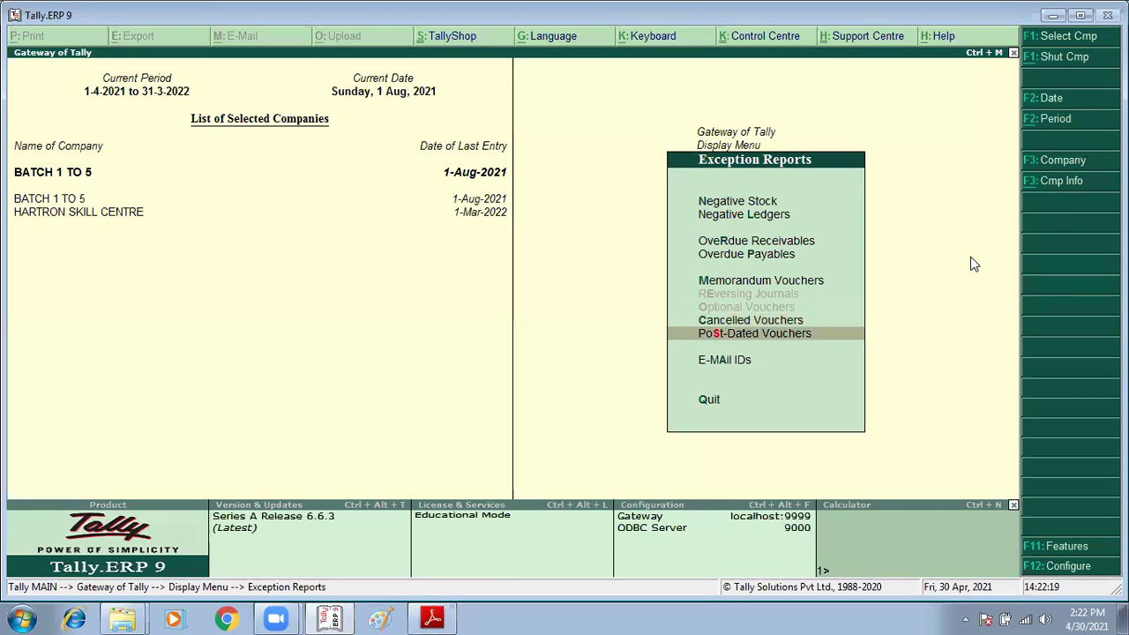
Step: Open the Stock Summary, examine the closing balances of the stock items down to Webcam and return to Gateway of Tally
{"action": "key", "text": "Up"}
{"action": "key", "text": "Escape"}
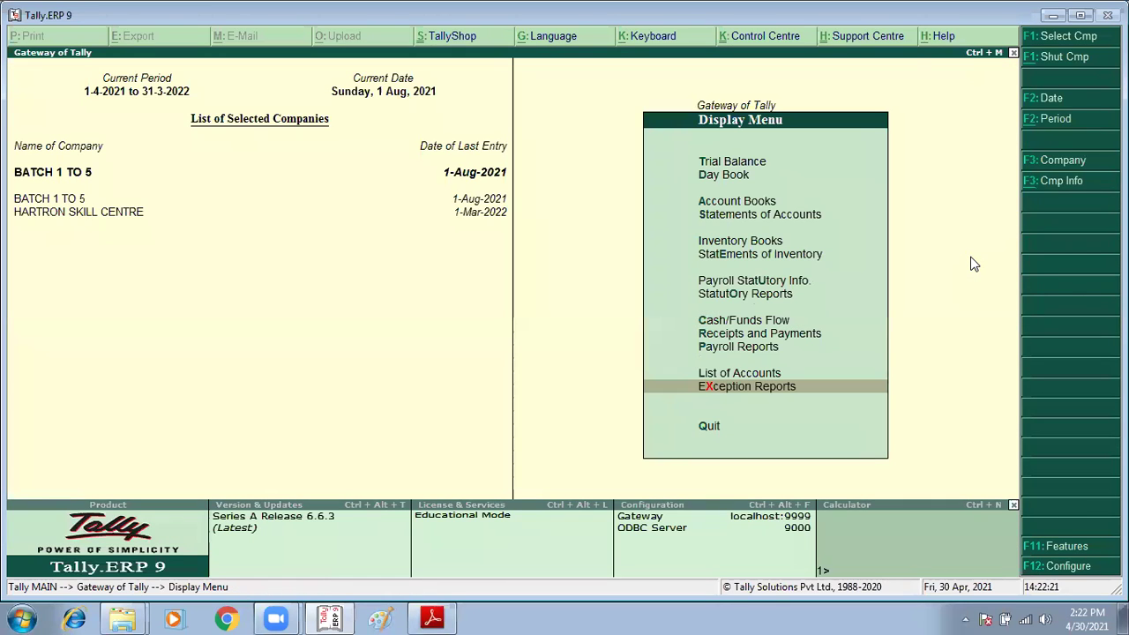
{"action": "key", "text": "Escape"}
{"action": "key", "text": "Up"}
{"action": "key", "text": "Up"}
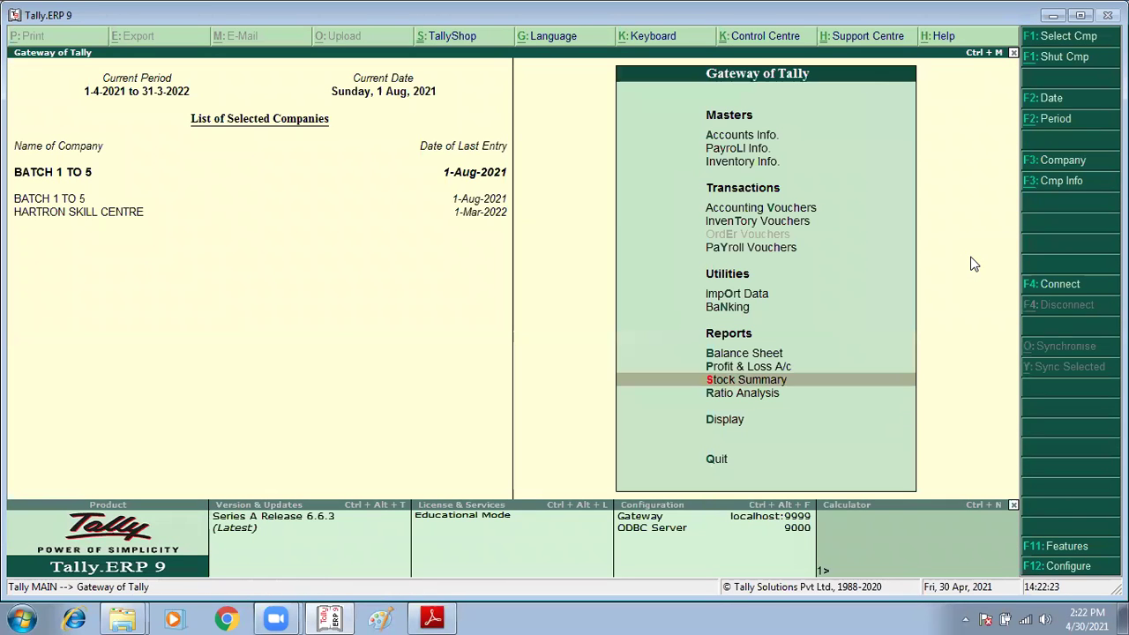
{"action": "key", "text": "Return"}
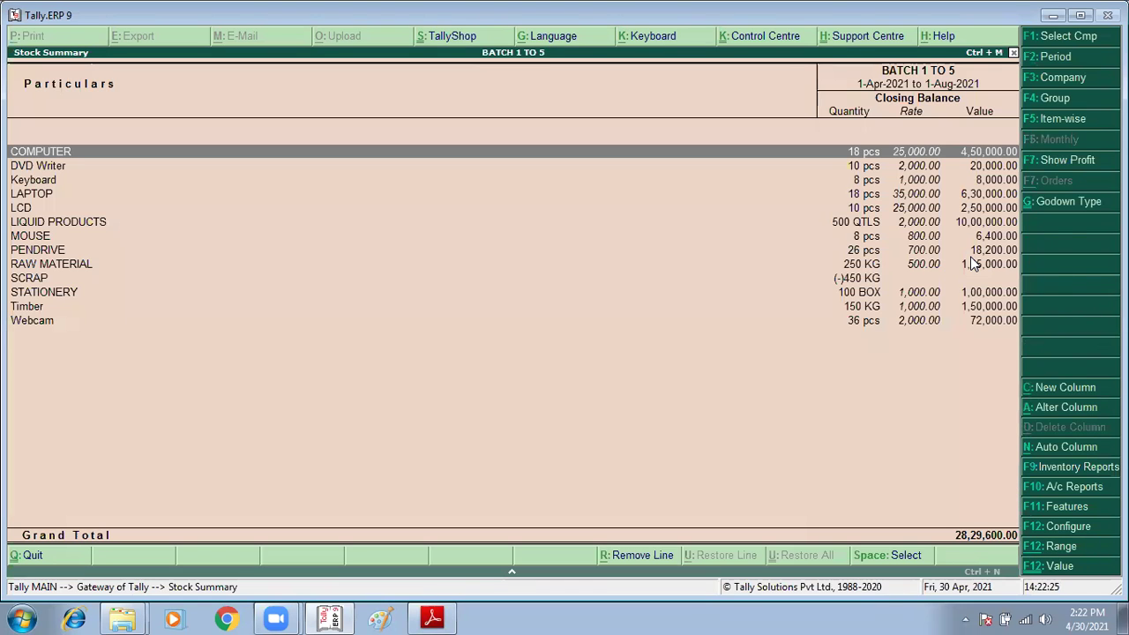
{"action": "key", "text": "Down"}
{"action": "key", "text": "Down"}
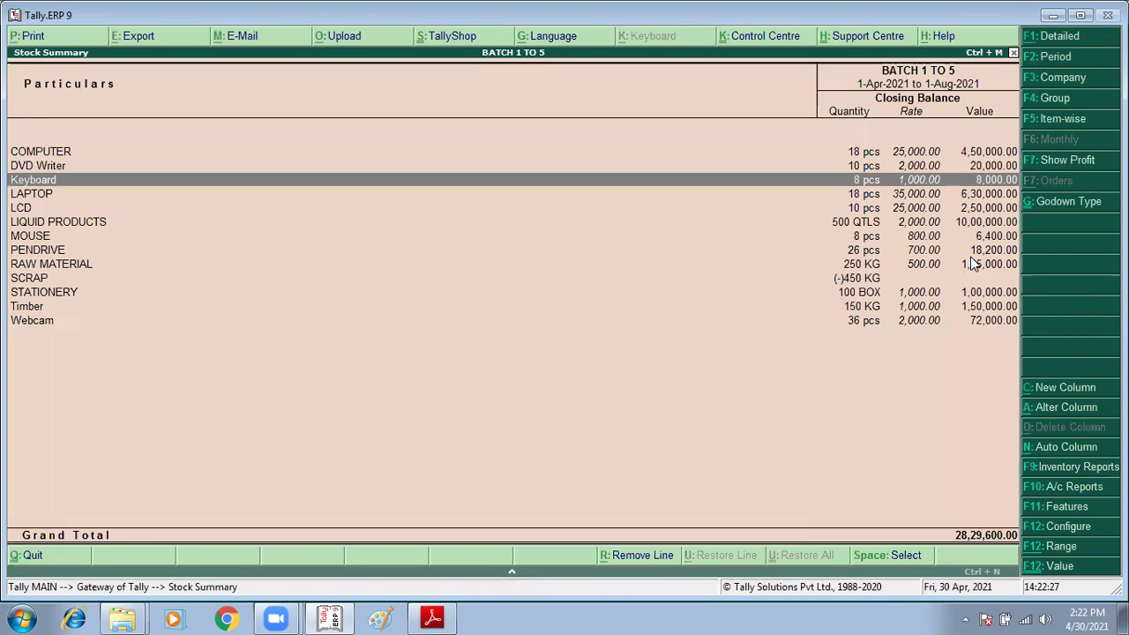
{"action": "key", "text": "Up"}
{"action": "key", "text": "Up"}
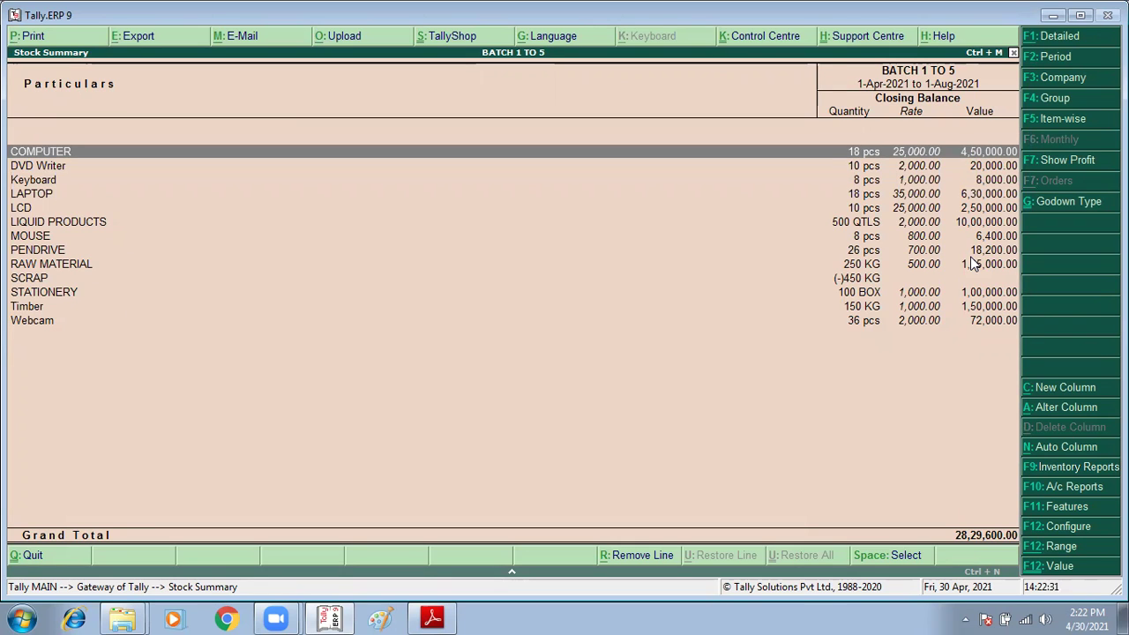
{"action": "key", "text": "Down"}
{"action": "key", "text": "Down"}
{"action": "key", "text": "End"}
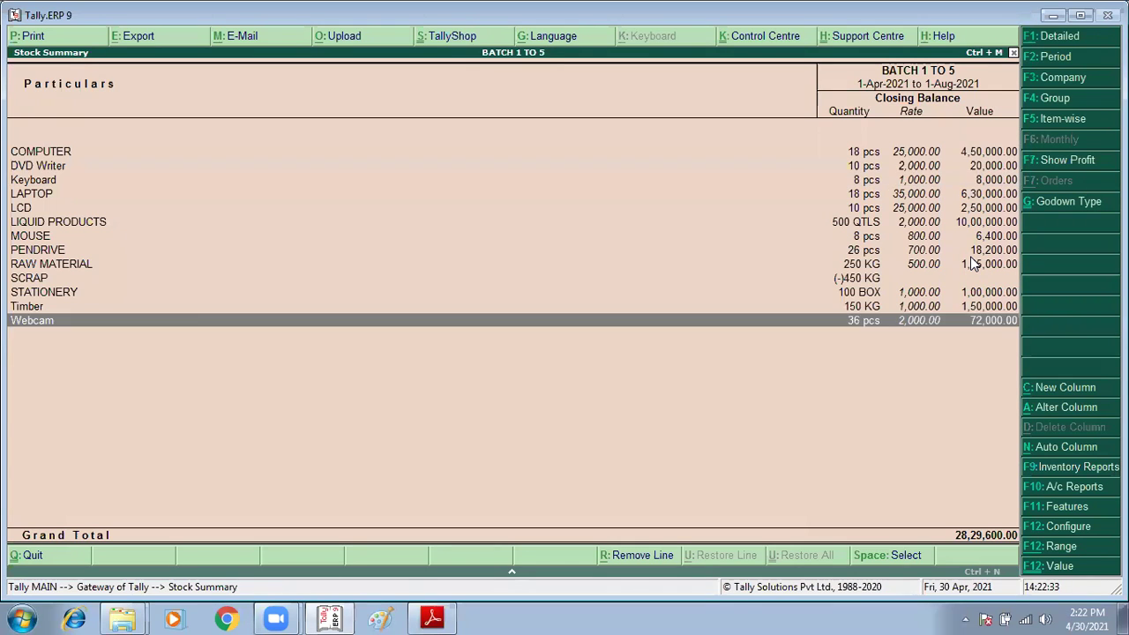
{"action": "key", "text": "Escape"}
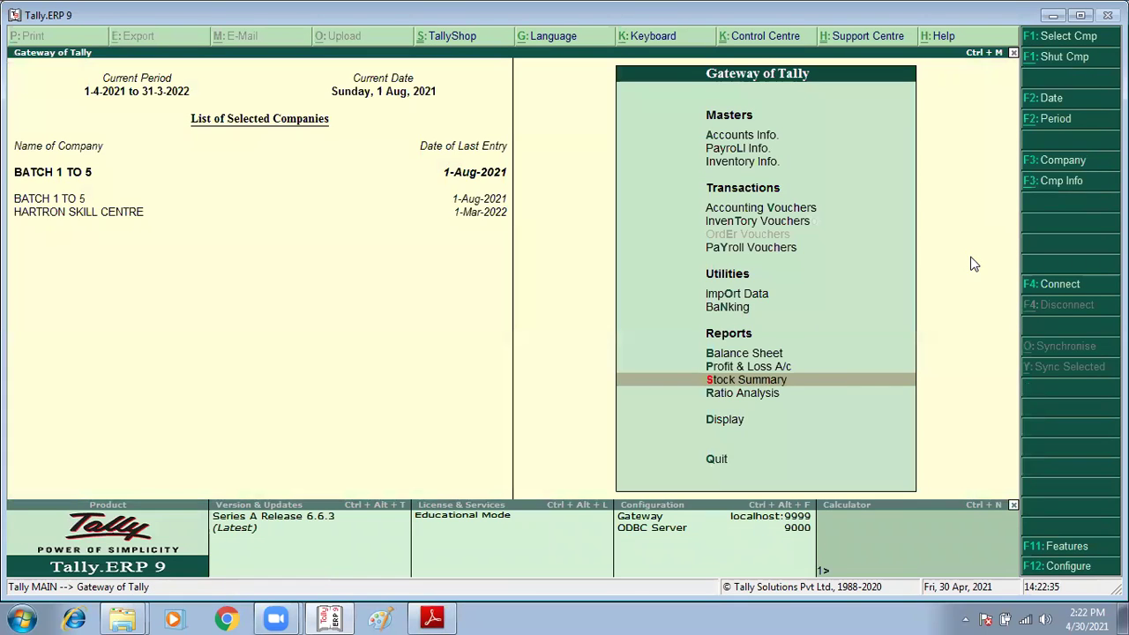
Step: Open the Profit & Loss A/c and expand it to the detailed view
{"action": "key", "text": "Up"}
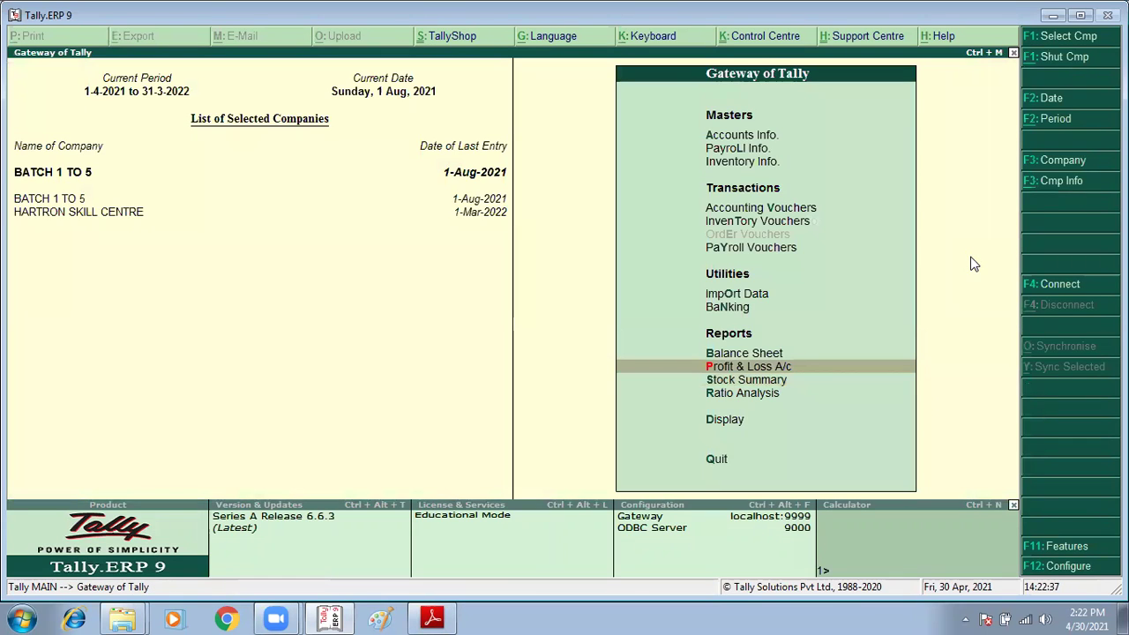
{"action": "key", "text": "Return"}
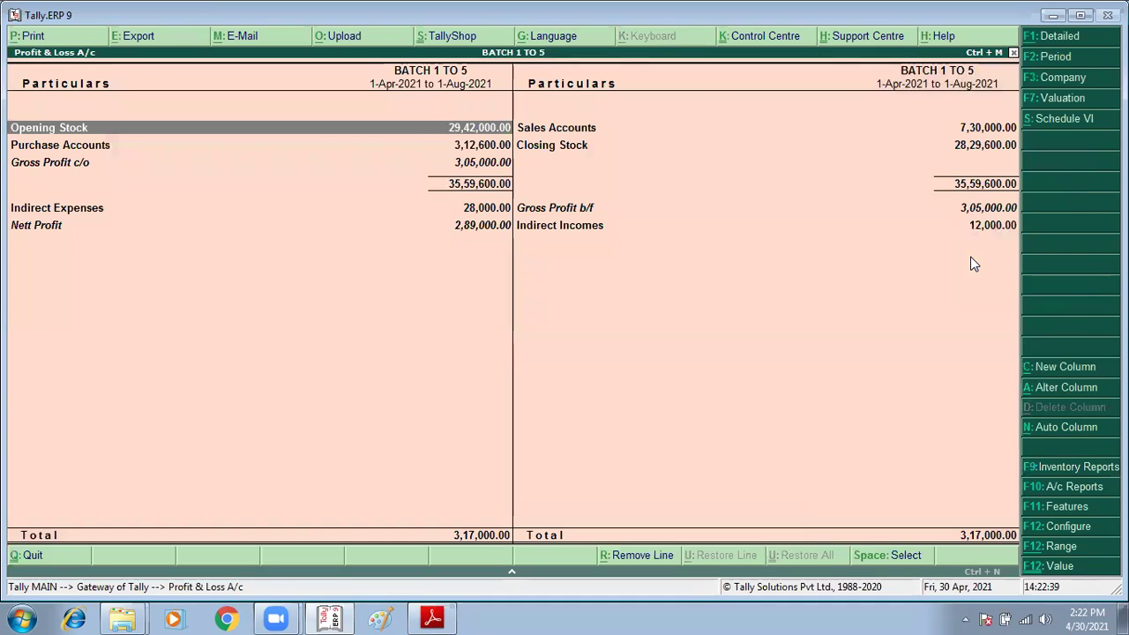
{"action": "key", "text": "alt+F1"}
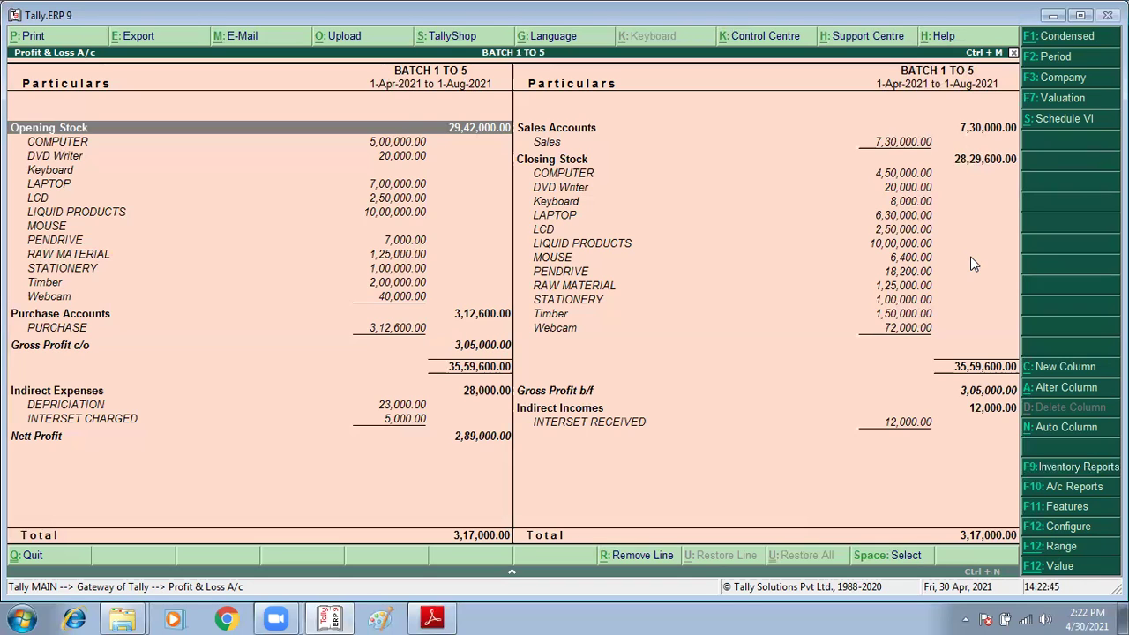
Step: Examine the expense side of the Profit & Loss A/c from Opening Stock through Purchase Accounts to INTERSET CHARGED
{"action": "key", "text": "Down"}
{"action": "key", "text": "Down"}
{"action": "key", "text": "Down"}
{"action": "key", "text": "Down"}
{"action": "key", "text": "Down"}
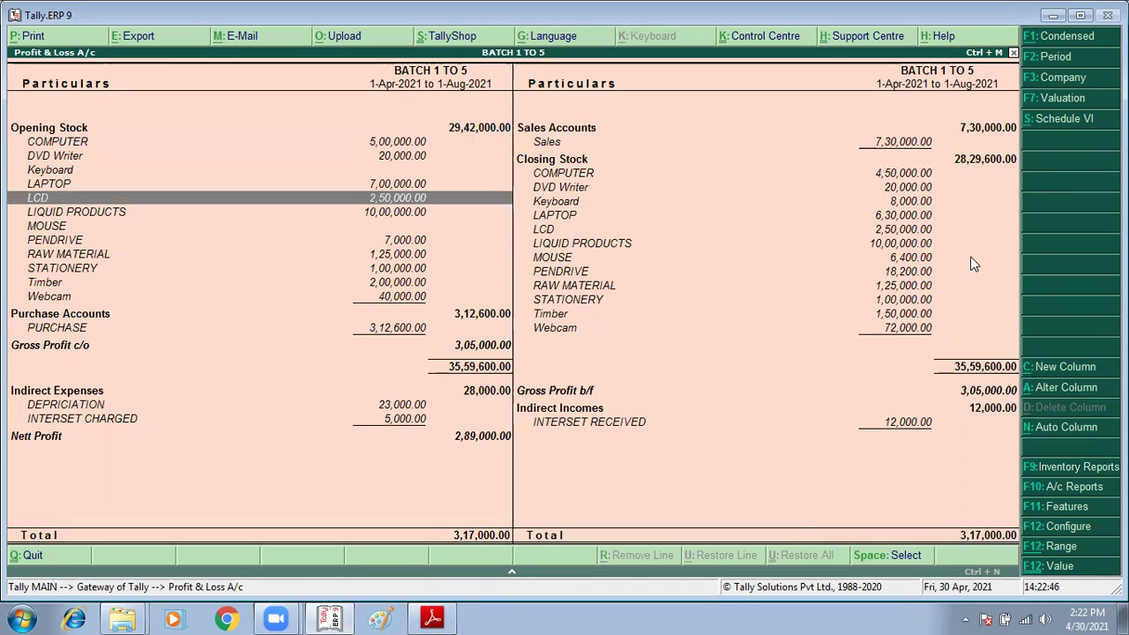
{"action": "key", "text": "Down"}
{"action": "key", "text": "Down"}
{"action": "key", "text": "Down"}
{"action": "key", "text": "Down"}
{"action": "key", "text": "Down"}
{"action": "key", "text": "Down"}
{"action": "key", "text": "Down"}
{"action": "key", "text": "Down"}
{"action": "key", "text": "Down"}
{"action": "key", "text": "Down"}
{"action": "key", "text": "Down"}
{"action": "key", "text": "Down"}
{"action": "key", "text": "Down"}
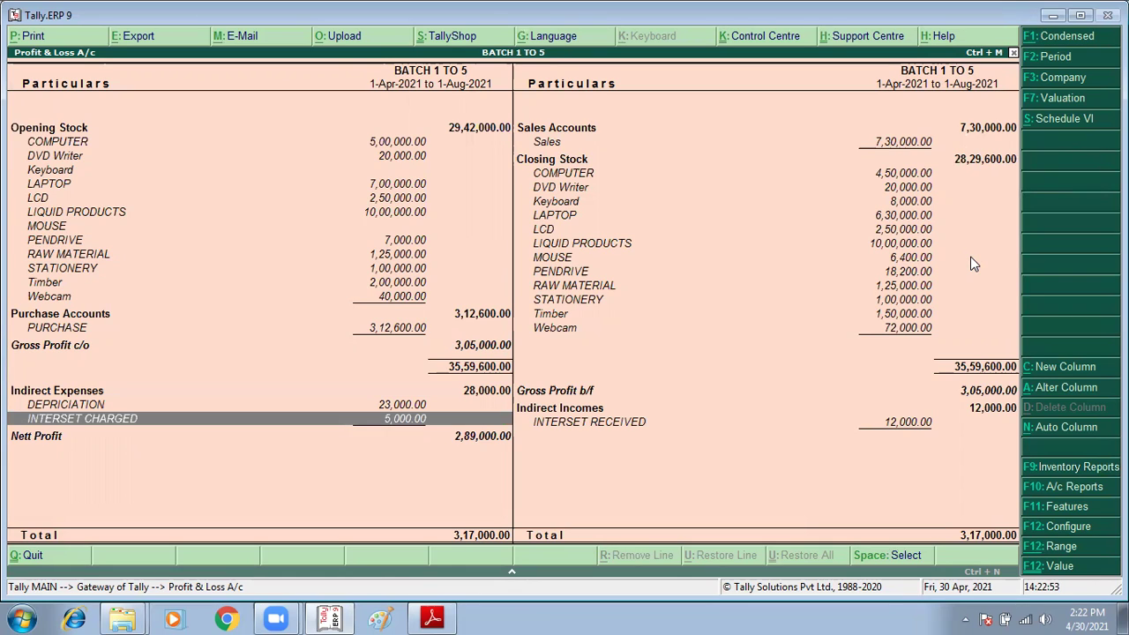
Step: Examine the income side of the Profit & Loss A/c from Sales Accounts through the Closing Stock items to PENDRIVE
{"action": "key", "text": "Right"}
{"action": "key", "text": "Up"}
{"action": "left_click", "coordinate": [971, 257]}
{"action": "key", "text": "Home"}
{"action": "key", "text": "Down"}
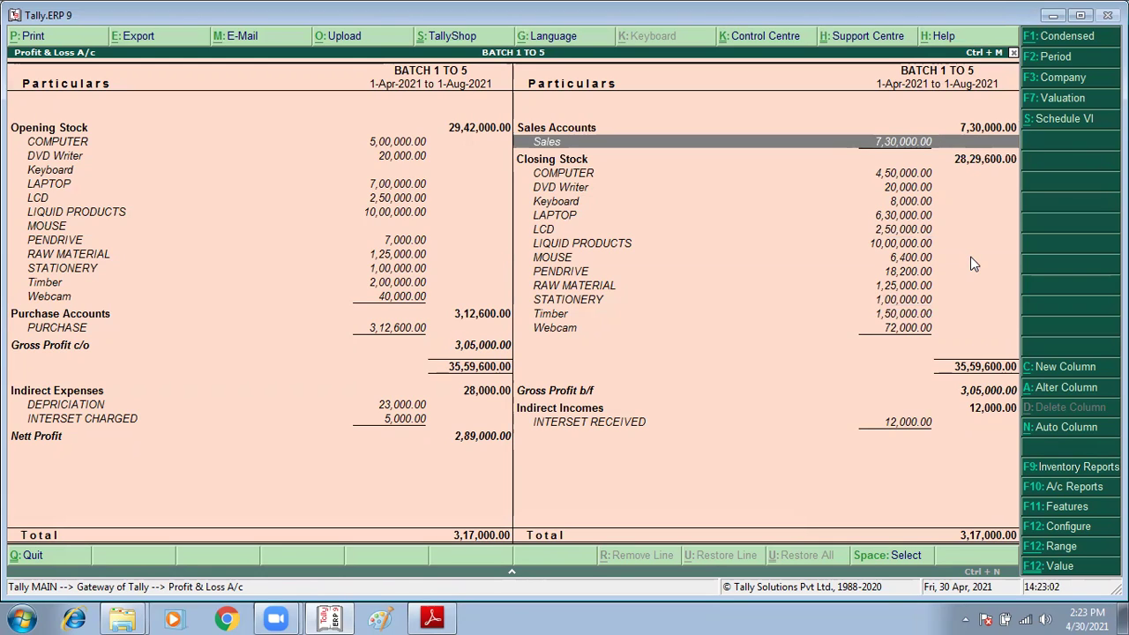
{"action": "key", "text": "Down"}
{"action": "key", "text": "Down"}
{"action": "key", "text": "Down"}
{"action": "key", "text": "Down"}
{"action": "key", "text": "Down"}
{"action": "key", "text": "Down"}
{"action": "key", "text": "Down"}
{"action": "key", "text": "Down"}
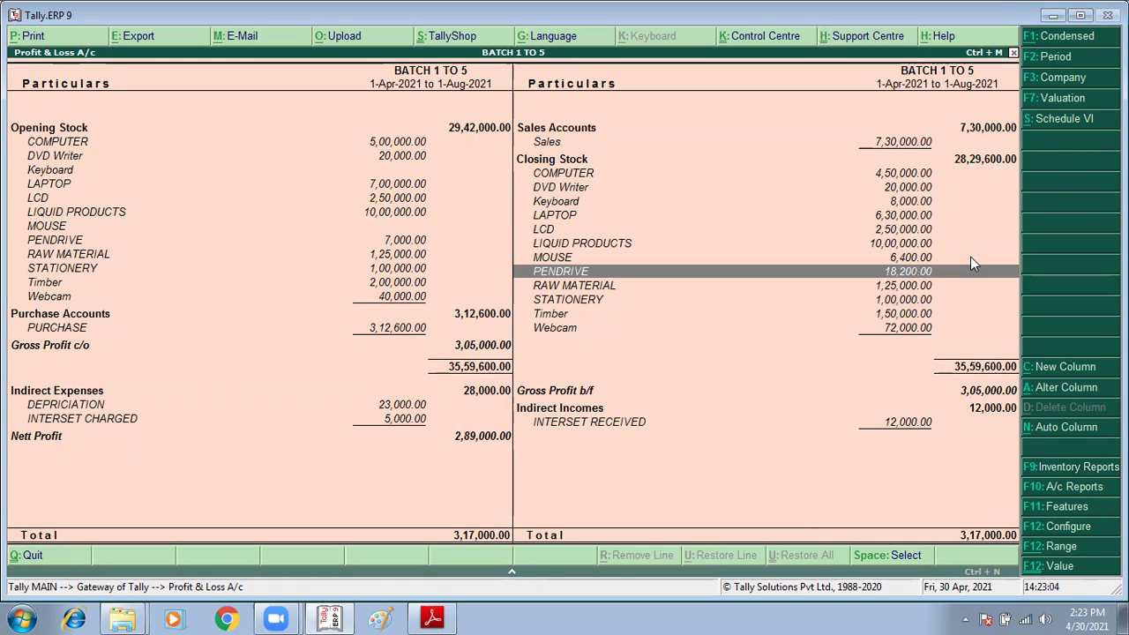
Step: Review Gross Profit c/o, the indirect expenses and incomes and Nett Profit, and return to Gateway of Tally
{"action": "key", "text": "Left"}
{"action": "key", "text": "Down"}
{"action": "key", "text": "Down"}
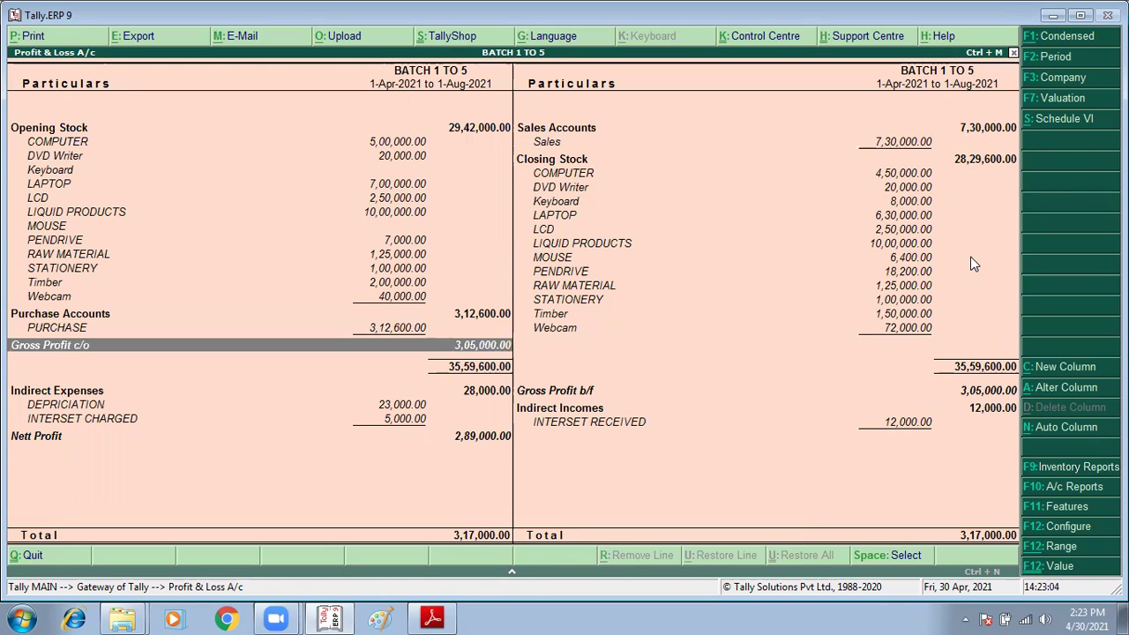
{"action": "key", "text": "Down"}
{"action": "key", "text": "Down"}
{"action": "key", "text": "Up"}
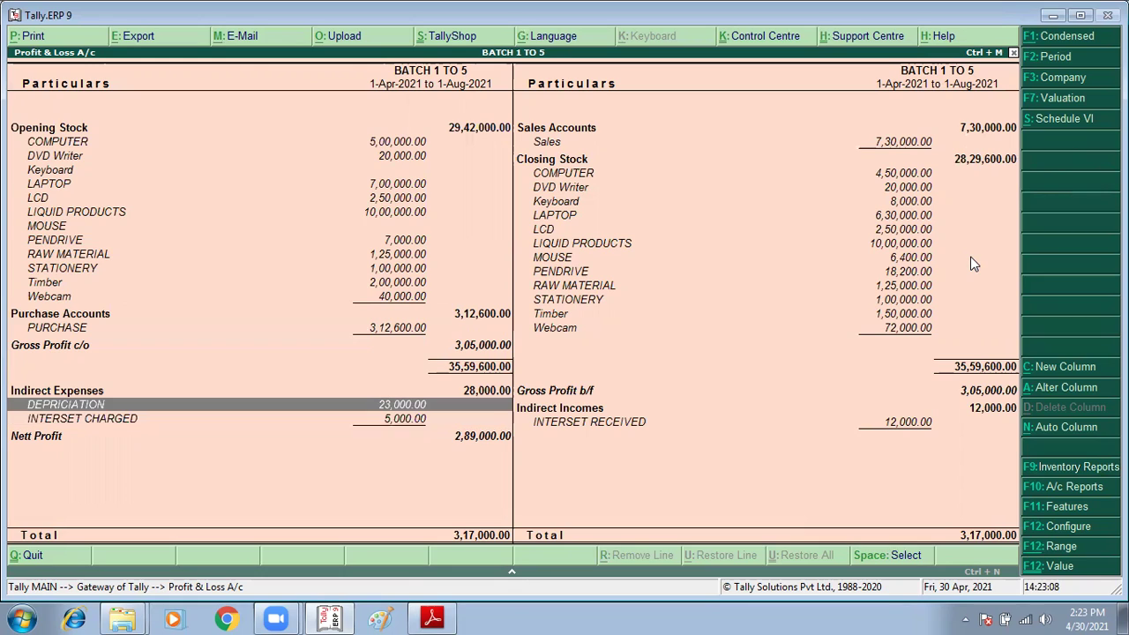
{"action": "key", "text": "Down"}
{"action": "key", "text": "Right"}
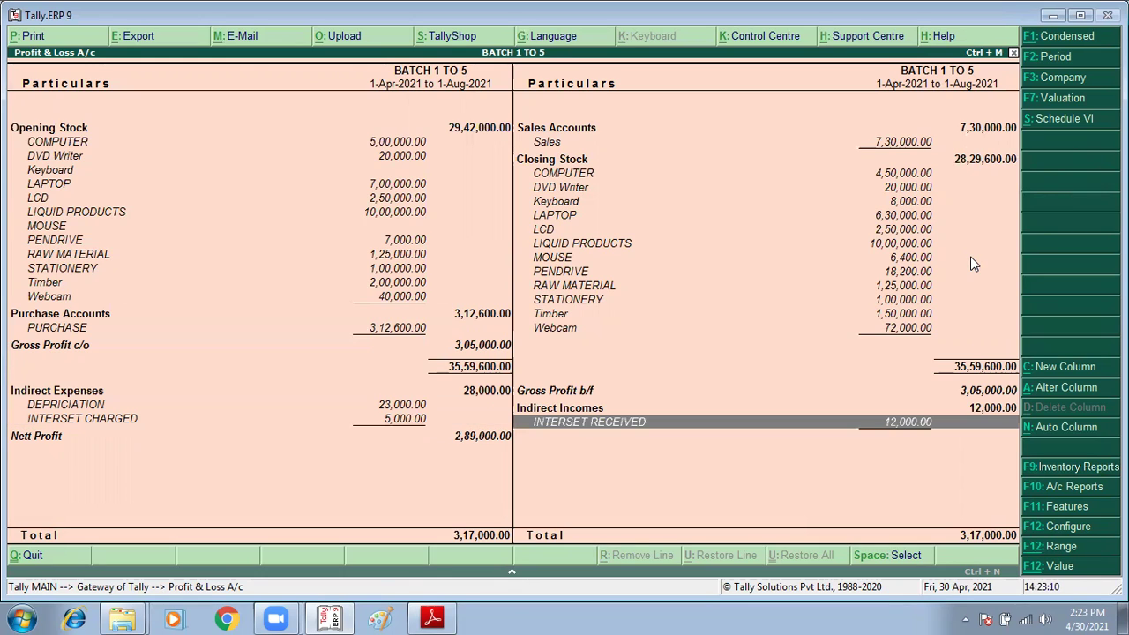
{"action": "key", "text": "Left"}
{"action": "key", "text": "Down"}
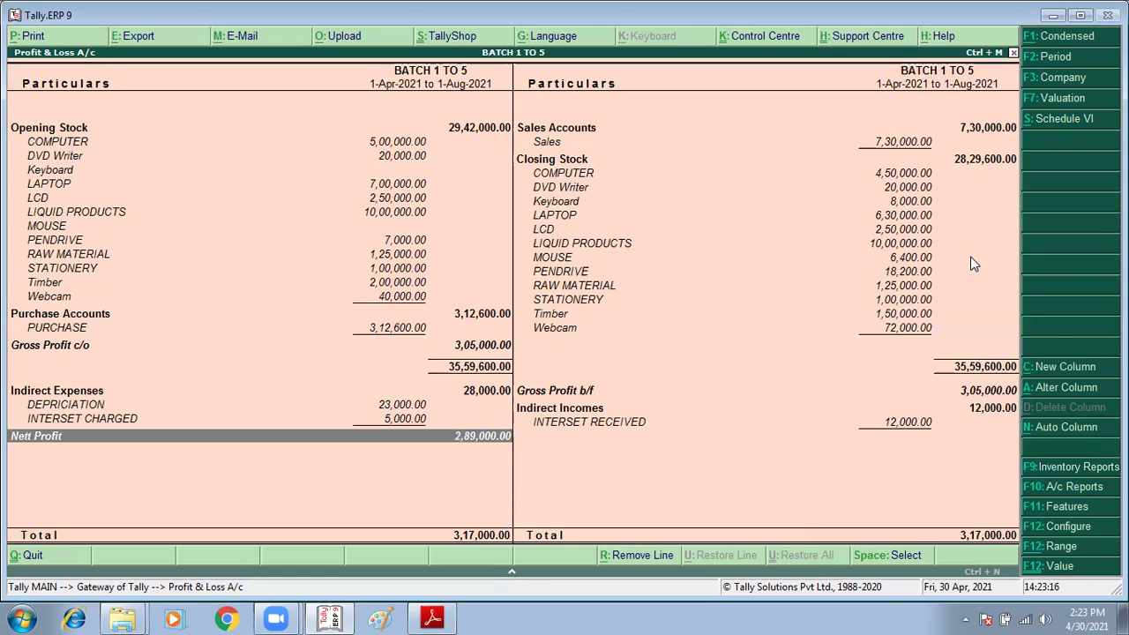
{"action": "key", "text": "Up"}
{"action": "key", "text": "Down"}
{"action": "key", "text": "Escape"}
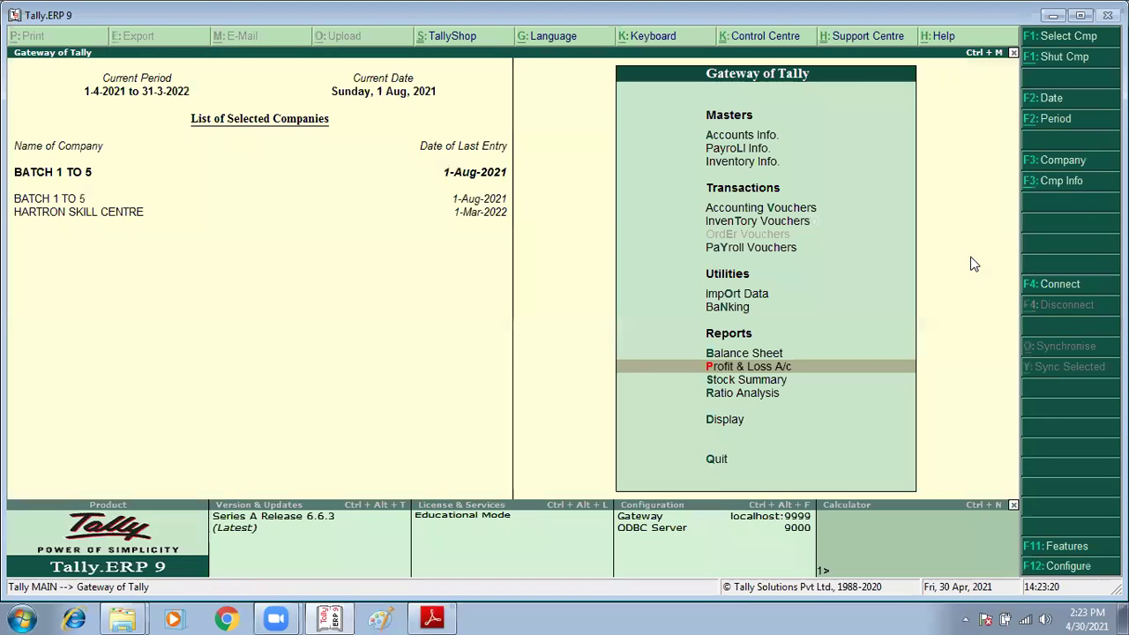
Step: Open the Balance Sheet and expand it to the detailed view
{"action": "key", "text": "Up"}
{"action": "key", "text": "Return"}
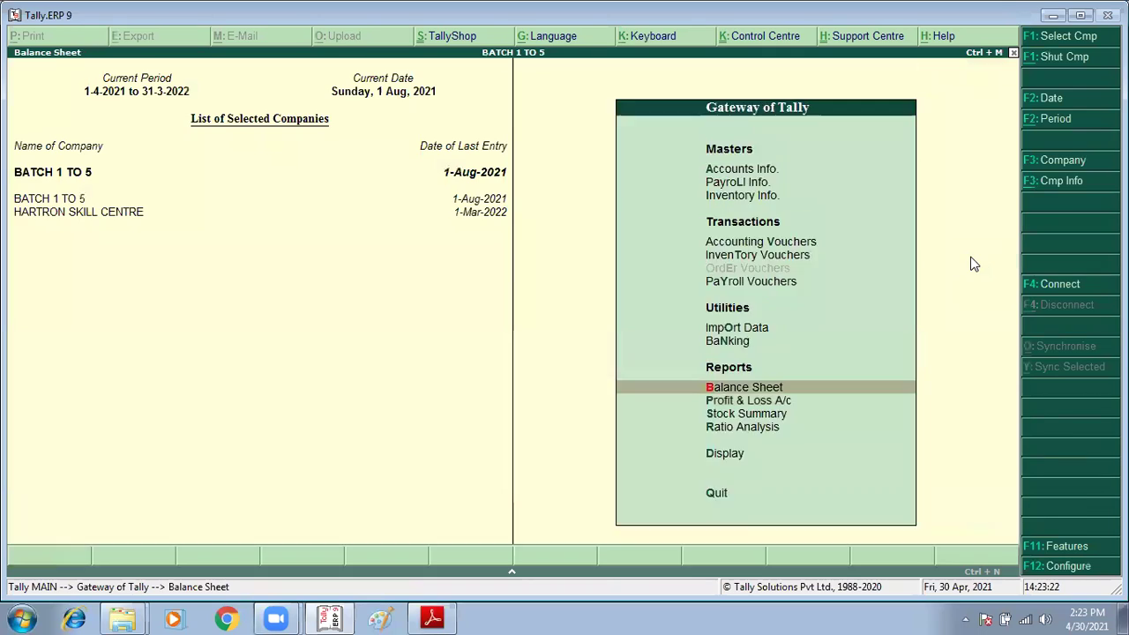
{"action": "key", "text": "alt+F1"}
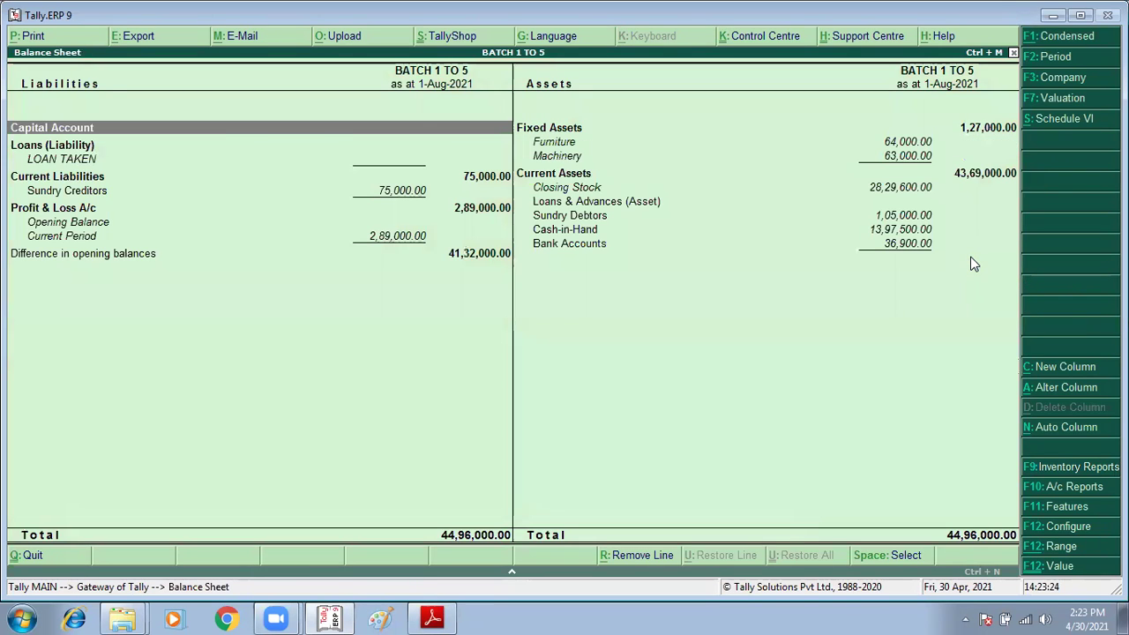
Step: Examine the Balance Sheet's liabilities, covering Loans (Liability), LOAN TAKEN, Sundry Creditors and Profit & Loss A/c
{"action": "key", "text": "Down"}
{"action": "key", "text": "Down"}
{"action": "key", "text": "Down"}
{"action": "key", "text": "Down"}
{"action": "key", "text": "Down"}
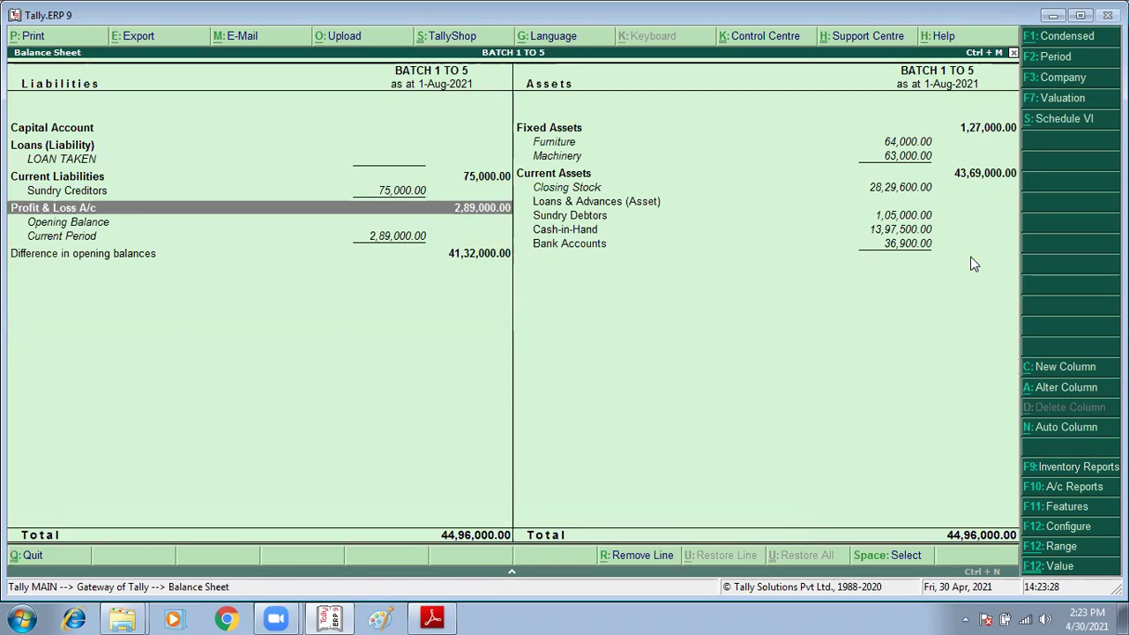
{"action": "key", "text": "Up"}
{"action": "key", "text": "Up"}
{"action": "key", "text": "Up"}
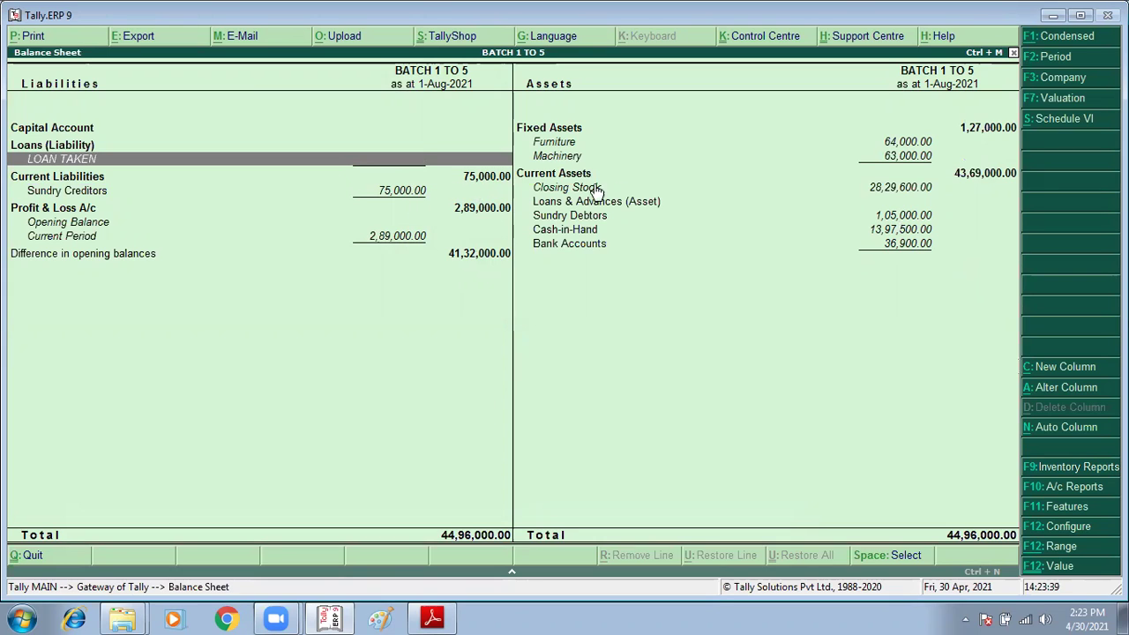
{"action": "key", "text": "Down"}
{"action": "key", "text": "Up"}
{"action": "key", "text": "Down"}
{"action": "key", "text": "Down"}
{"action": "key", "text": "Down"}
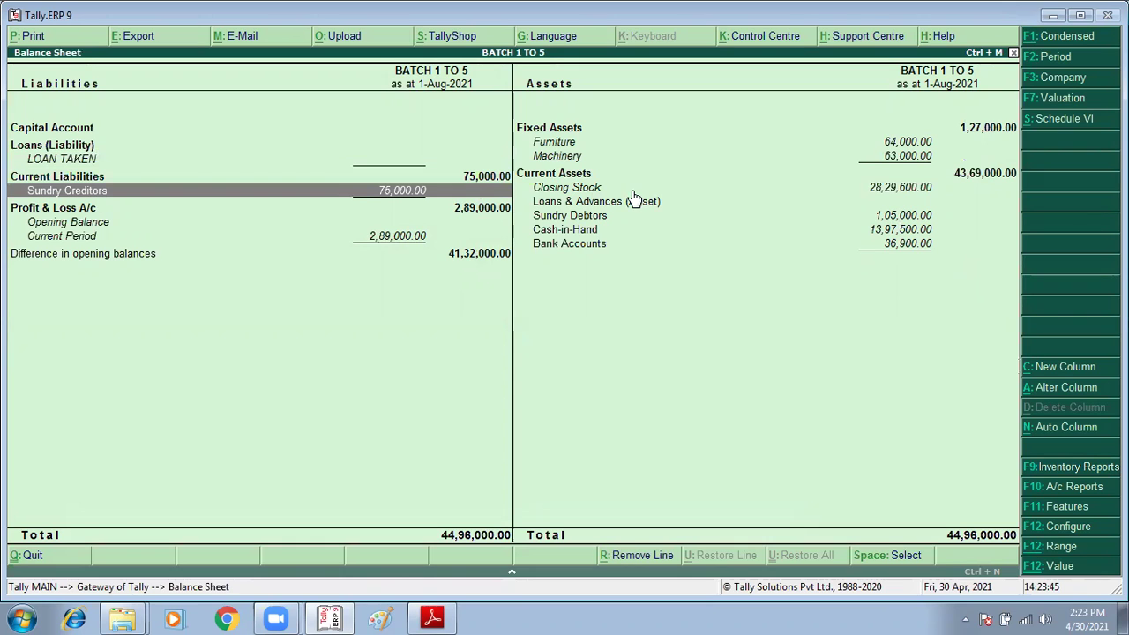
Step: Examine the Balance Sheet's assets, covering Fixed Assets, Current Assets and Closing Stock
{"action": "key", "text": "Right"}
{"action": "key", "text": "Up"}
{"action": "key", "text": "Up"}
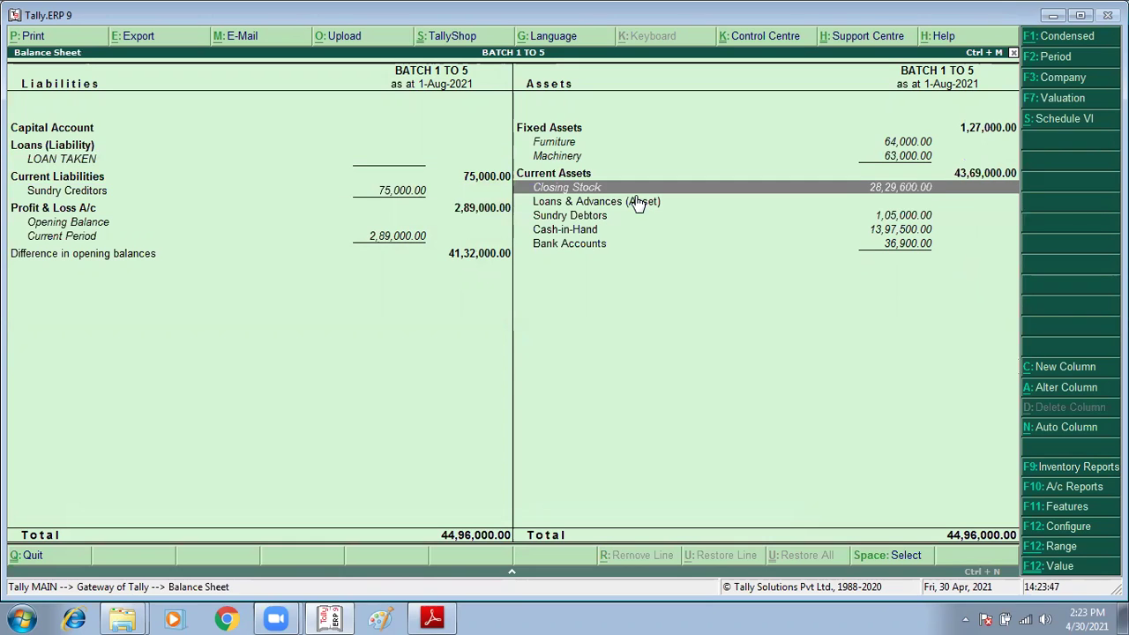
{"action": "key", "text": "Up"}
{"action": "key", "text": "Up"}
{"action": "key", "text": "Down"}
{"action": "key", "text": "Down"}
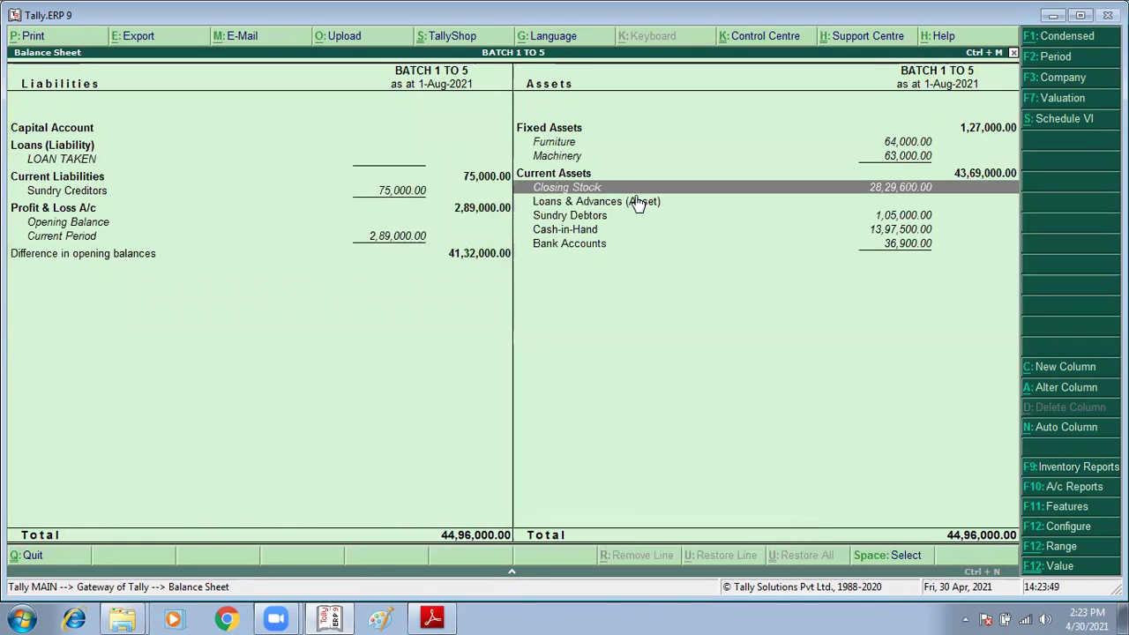
{"action": "key", "text": "Down"}
{"action": "key", "text": "Up"}
{"action": "key", "text": "Up"}
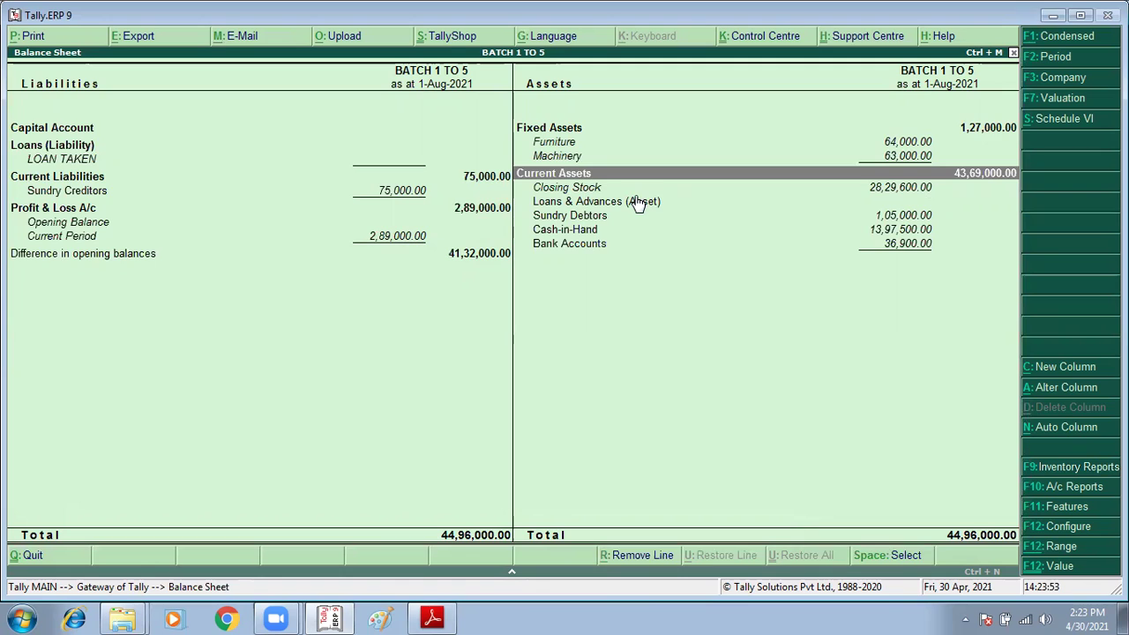
{"action": "key", "text": "Up"}
{"action": "key", "text": "Up"}
{"action": "key", "text": "Up"}
{"action": "key", "text": "Down"}
{"action": "key", "text": "Down"}
{"action": "key", "text": "Down"}
Step: Review the liabilities again from Loans (Liability) to Profit & Loss A/c and return to Gateway of Tally
{"action": "key", "text": "Left"}
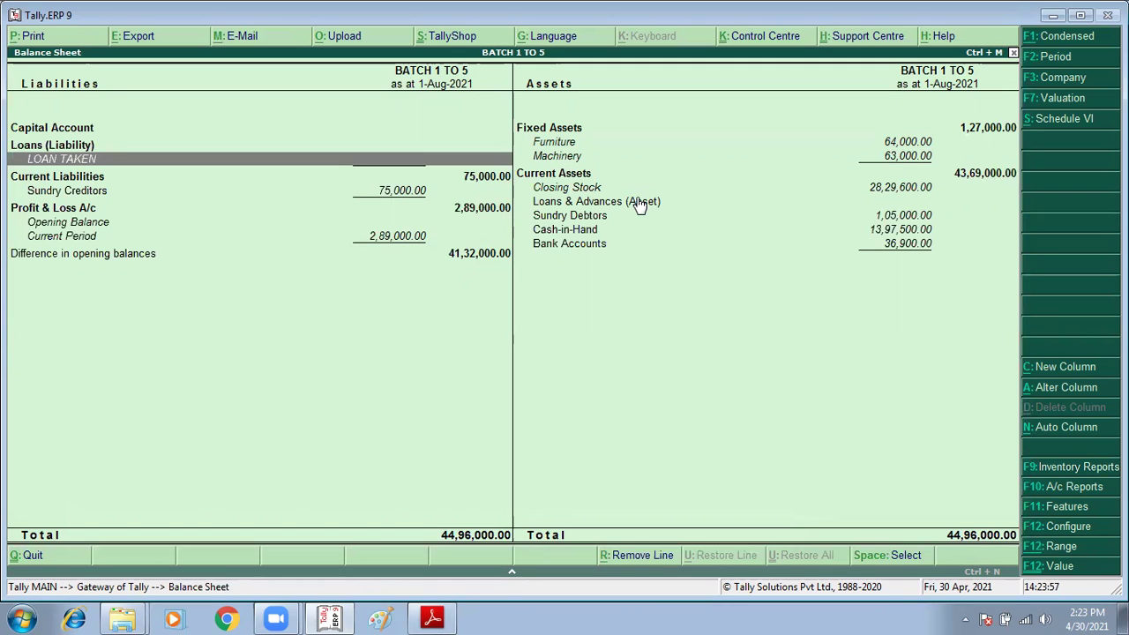
{"action": "key", "text": "Up"}
{"action": "key", "text": "Down"}
{"action": "key", "text": "Up"}
{"action": "key", "text": "Down"}
{"action": "key", "text": "Down"}
{"action": "key", "text": "Down"}
{"action": "key", "text": "Down"}
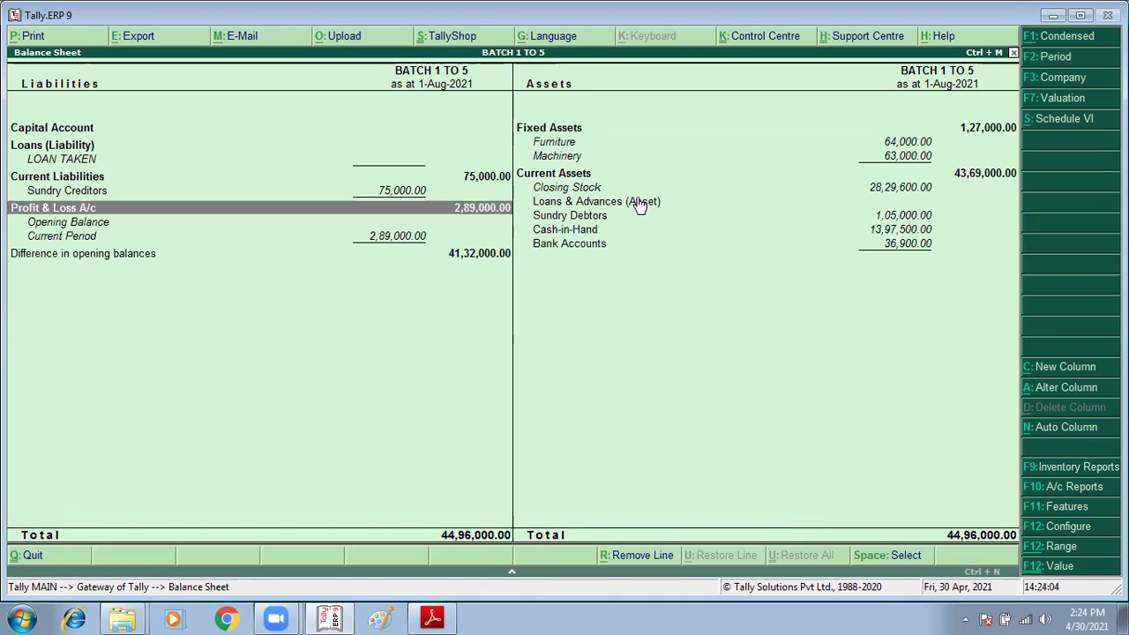
{"action": "key", "text": "Right"}
{"action": "key", "text": "Escape"}
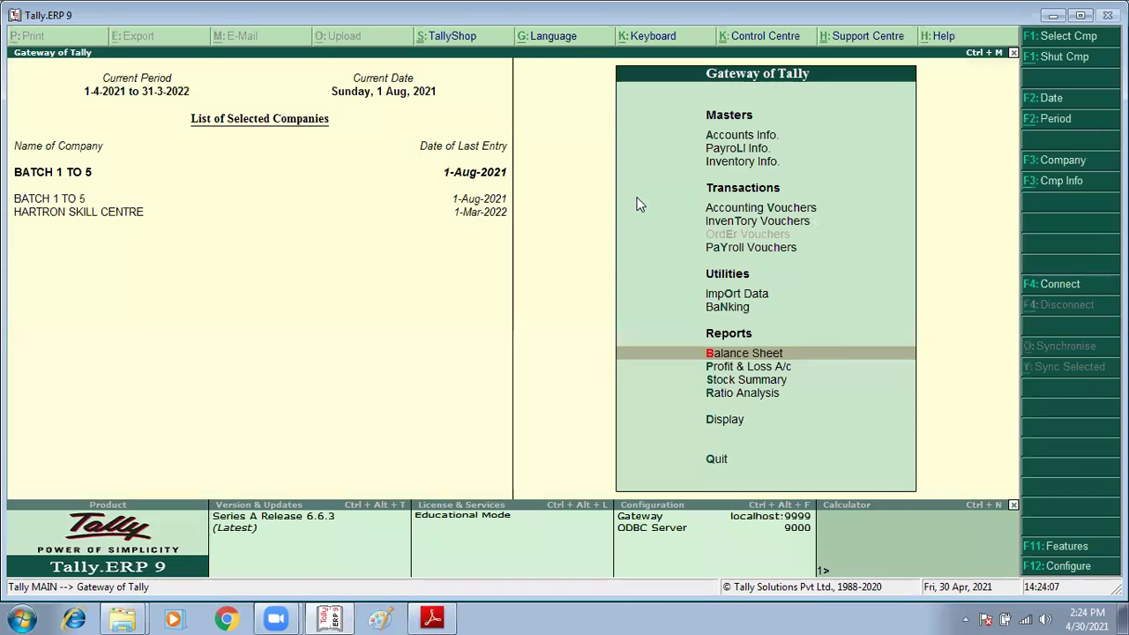
Step: Open the Ratio Analysis report from Gateway of Tally
{"action": "key", "text": "r"}
{"action": "key", "text": "Escape"}
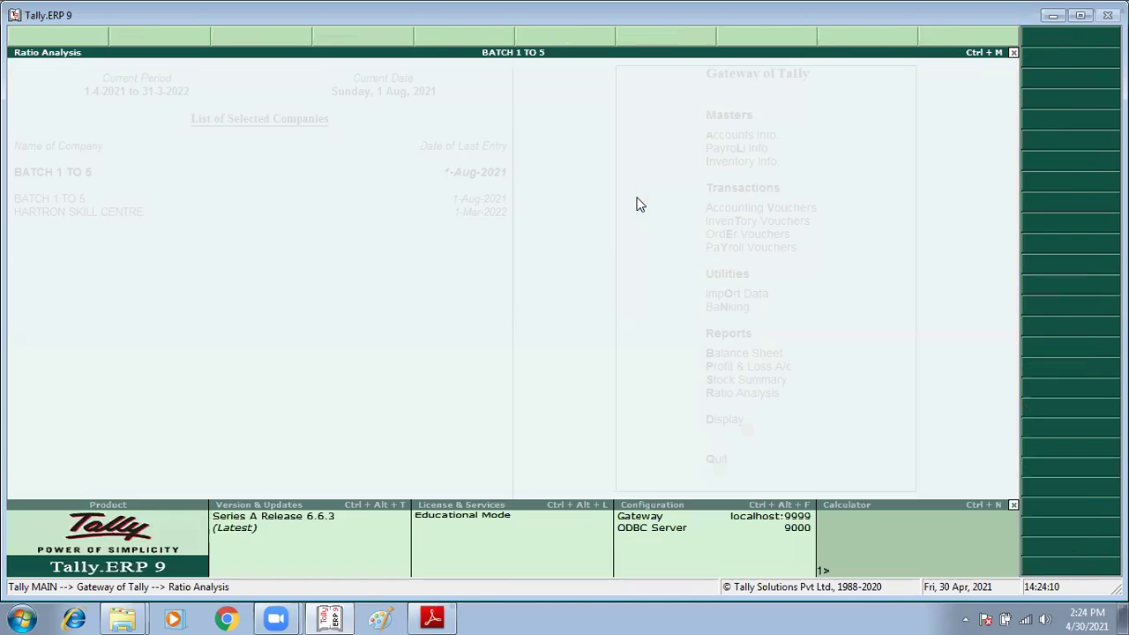
{"action": "key", "text": "Up"}
{"action": "key", "text": "Down"}
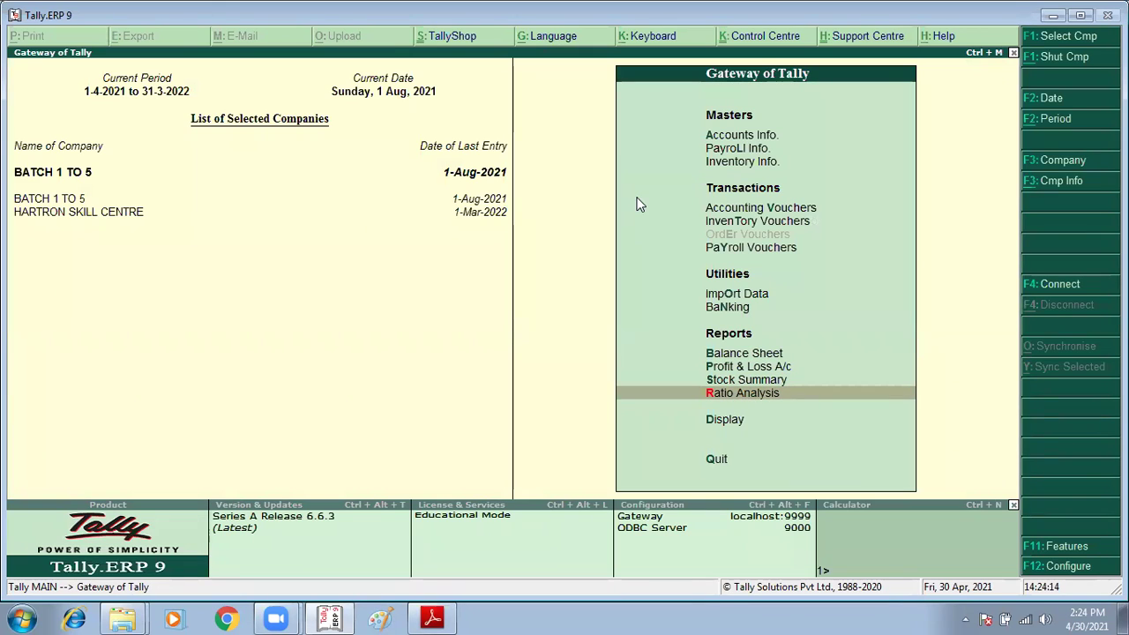
{"action": "key", "text": "Return"}
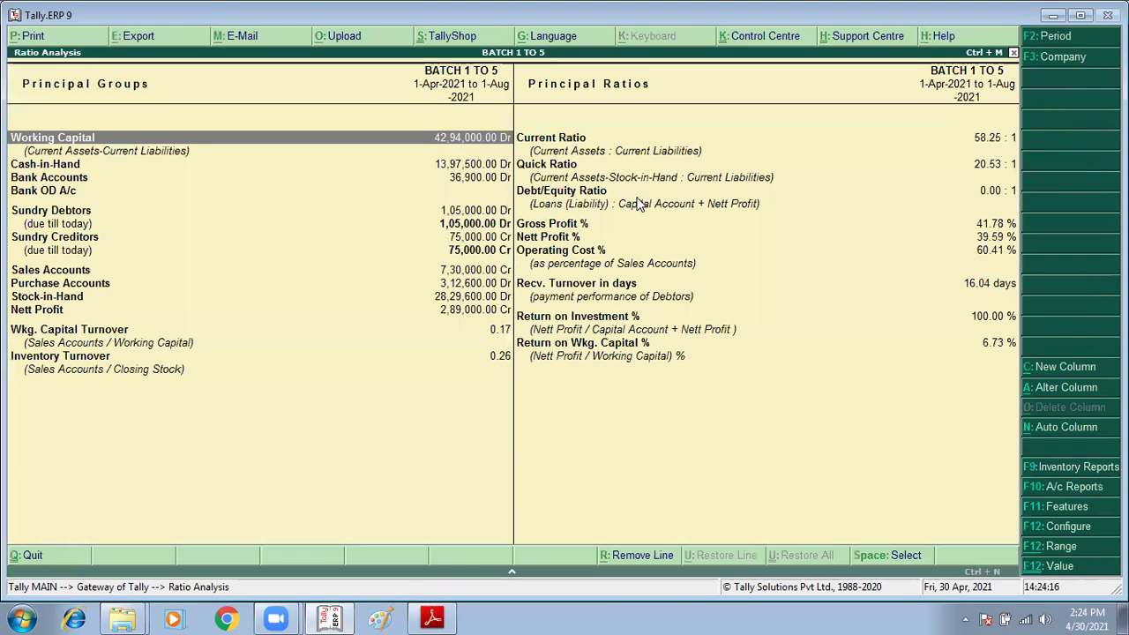
Step: Examine the principal ratios from Current Ratio and Quick Ratio down to Return on Investment %
{"action": "key", "text": "Down"}
{"action": "key", "text": "Right"}
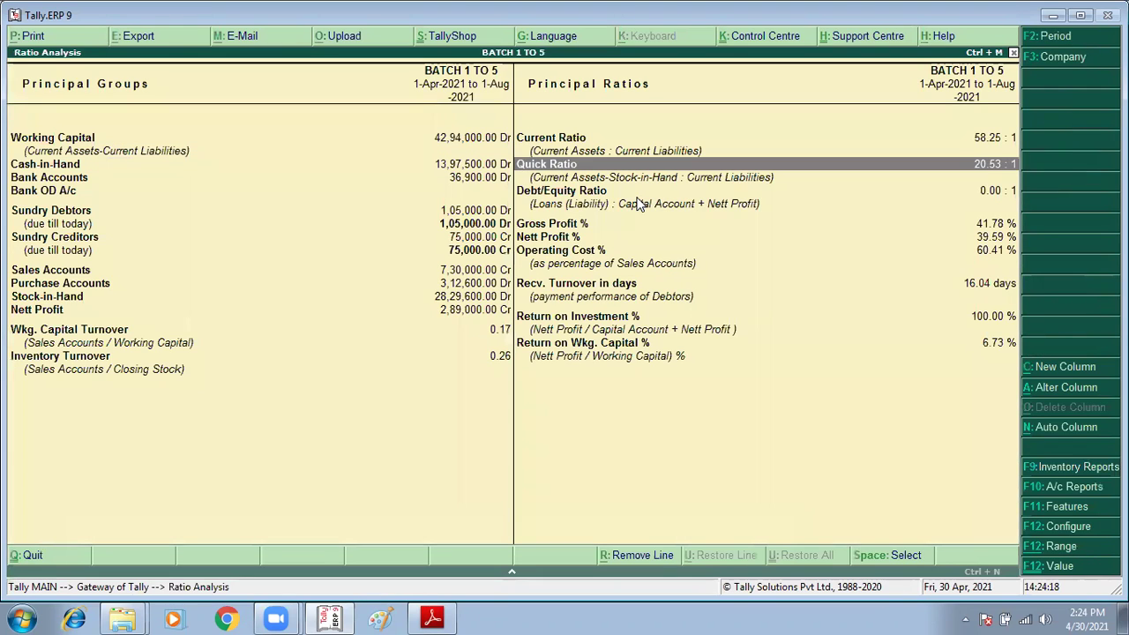
{"action": "key", "text": "Up"}
{"action": "key", "text": "Down"}
{"action": "key", "text": "Down"}
{"action": "key", "text": "Down"}
{"action": "key", "text": "Up"}
{"action": "key", "text": "Up"}
{"action": "key", "text": "Up"}
{"action": "key", "text": "Down"}
{"action": "key", "text": "Up"}
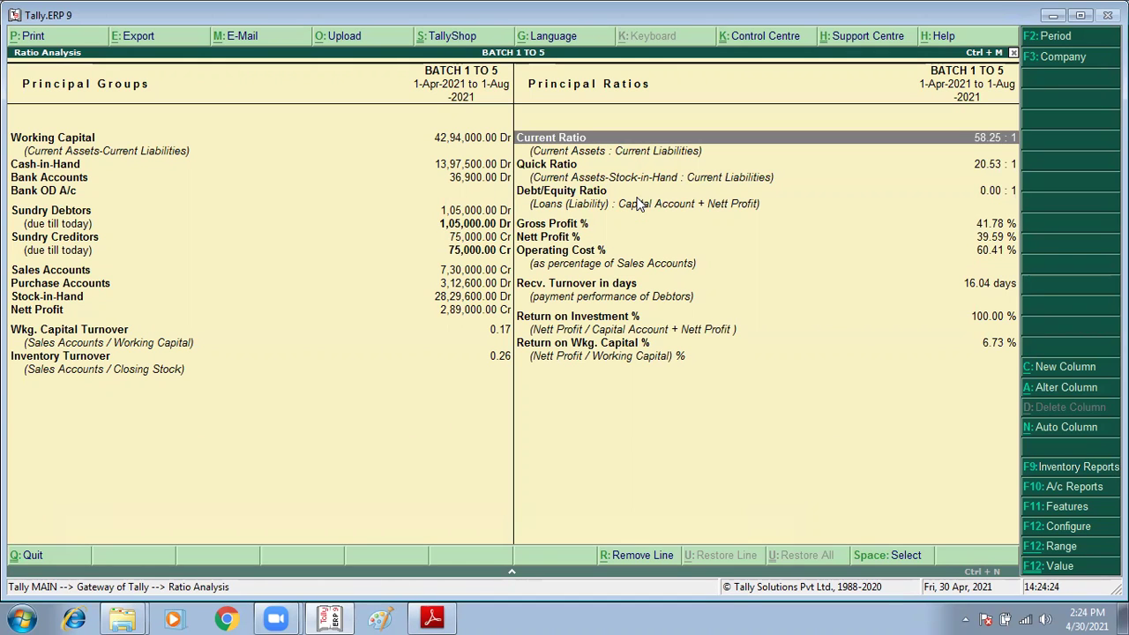
{"action": "key", "text": "Down"}
{"action": "key", "text": "Up"}
{"action": "key", "text": "Down"}
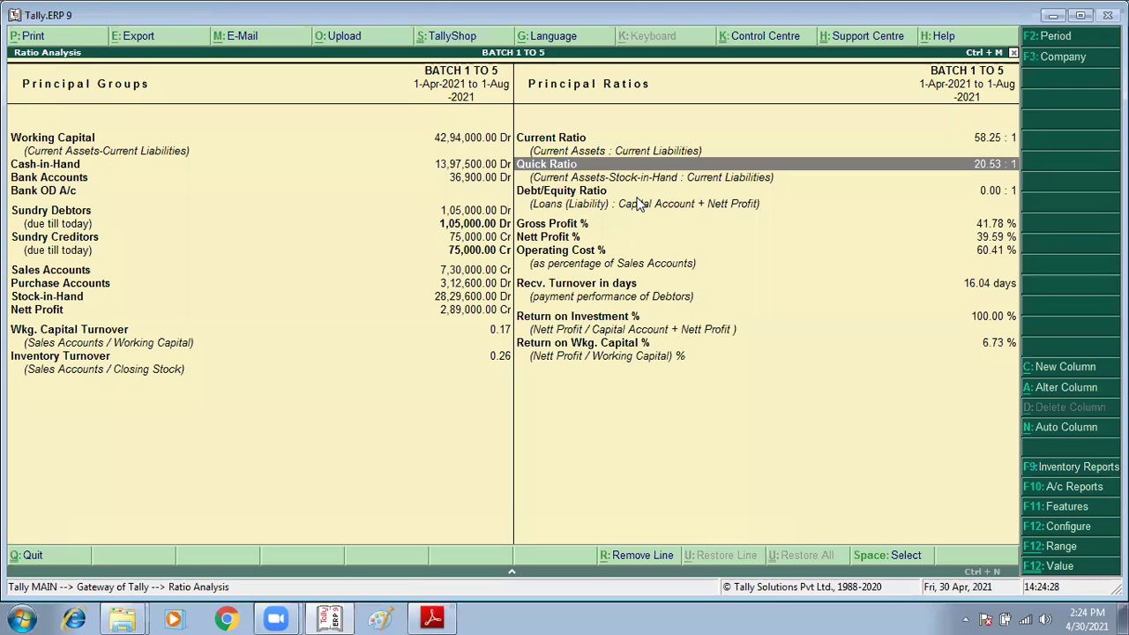
{"action": "key", "text": "Down"}
{"action": "key", "text": "Down"}
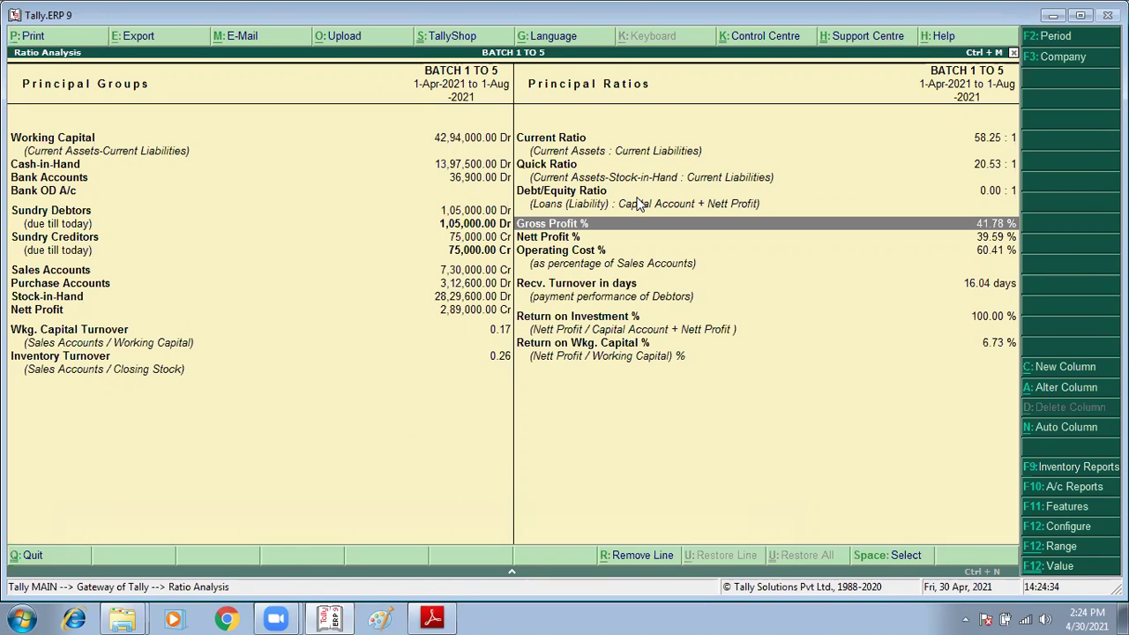
{"action": "key", "text": "Down"}
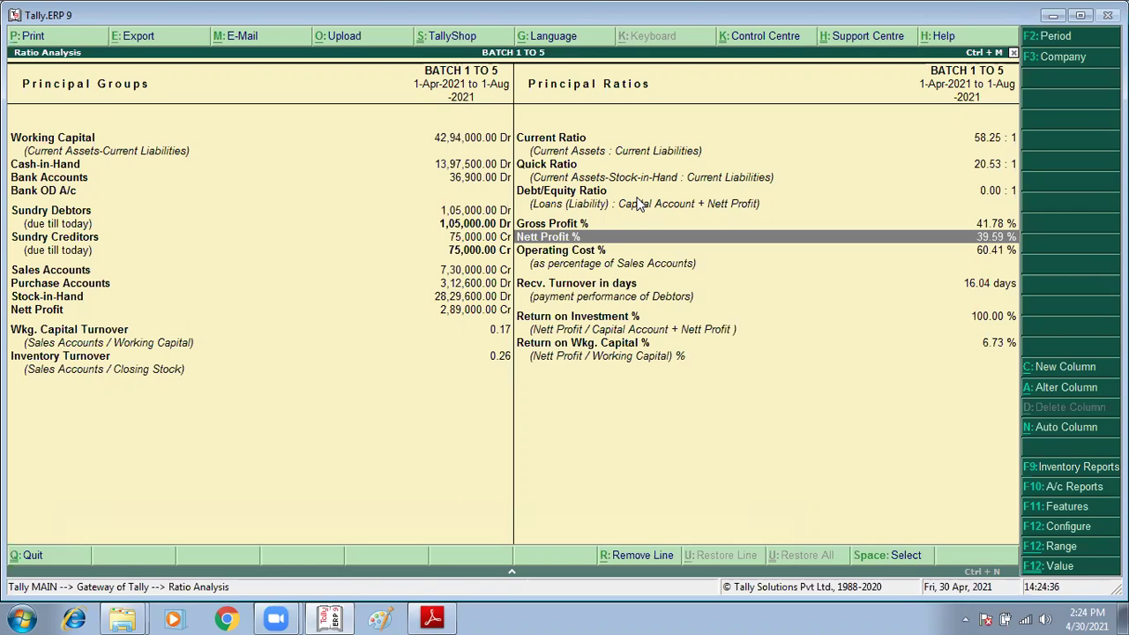
{"action": "key", "text": "Down"}
{"action": "key", "text": "Down"}
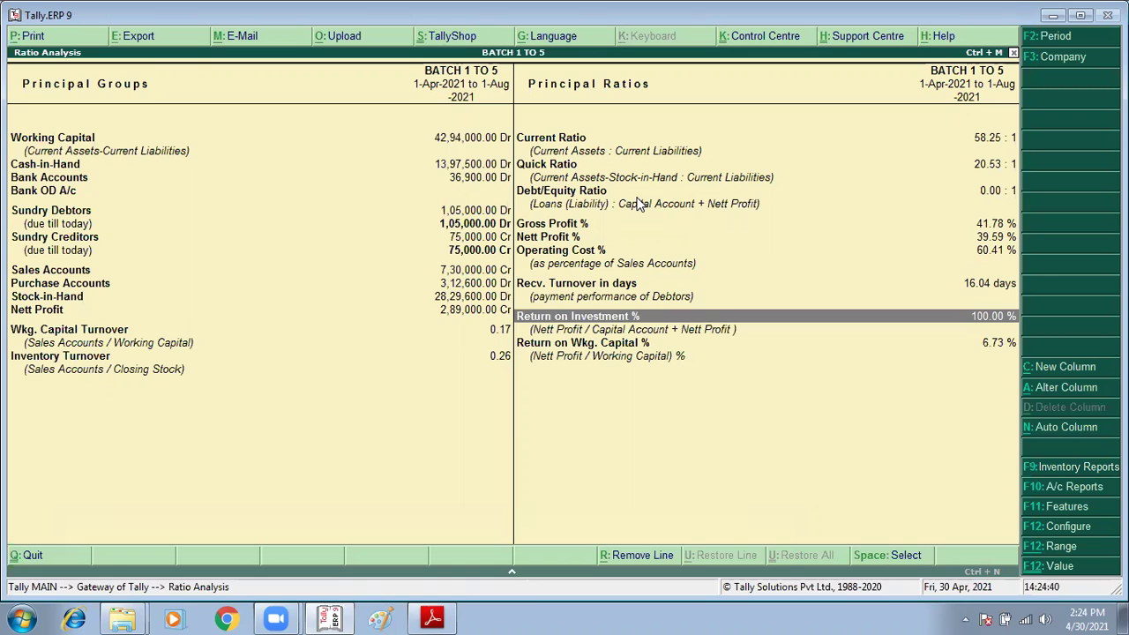
Step: Examine the principal groups in Ratio Analysis upward from Sundry Creditors to Working Capital
{"action": "key", "text": "Left"}
{"action": "key", "text": "Up"}
{"action": "key", "text": "Up"}
{"action": "key", "text": "Up"}
{"action": "key", "text": "Up"}
{"action": "key", "text": "Up"}
{"action": "key", "text": "Up"}
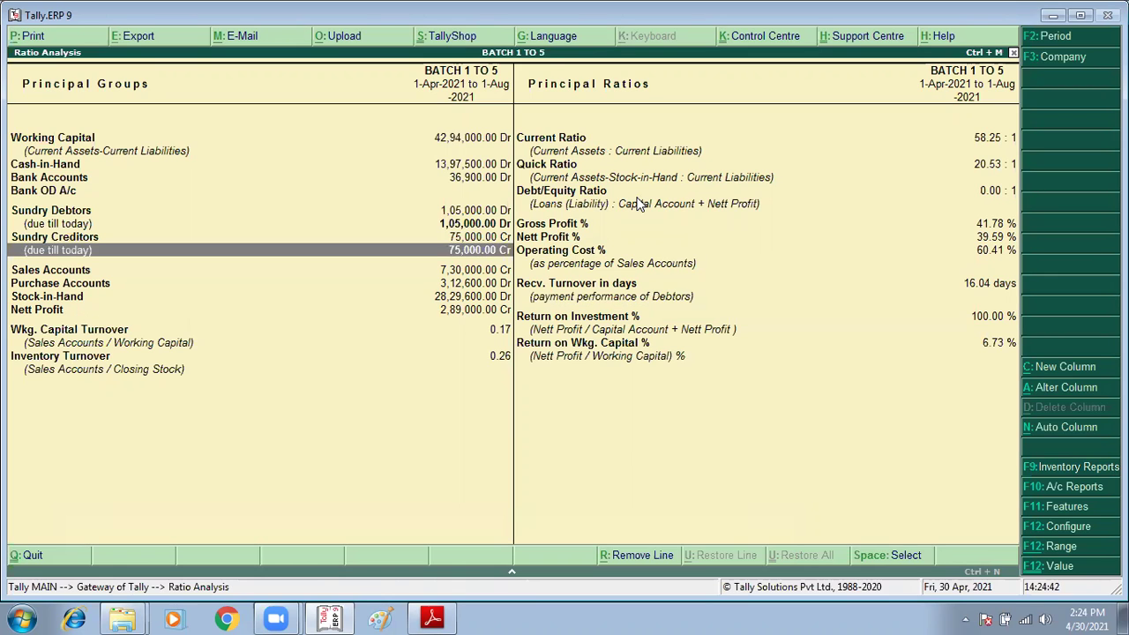
{"action": "key", "text": "Up"}
{"action": "key", "text": "Up"}
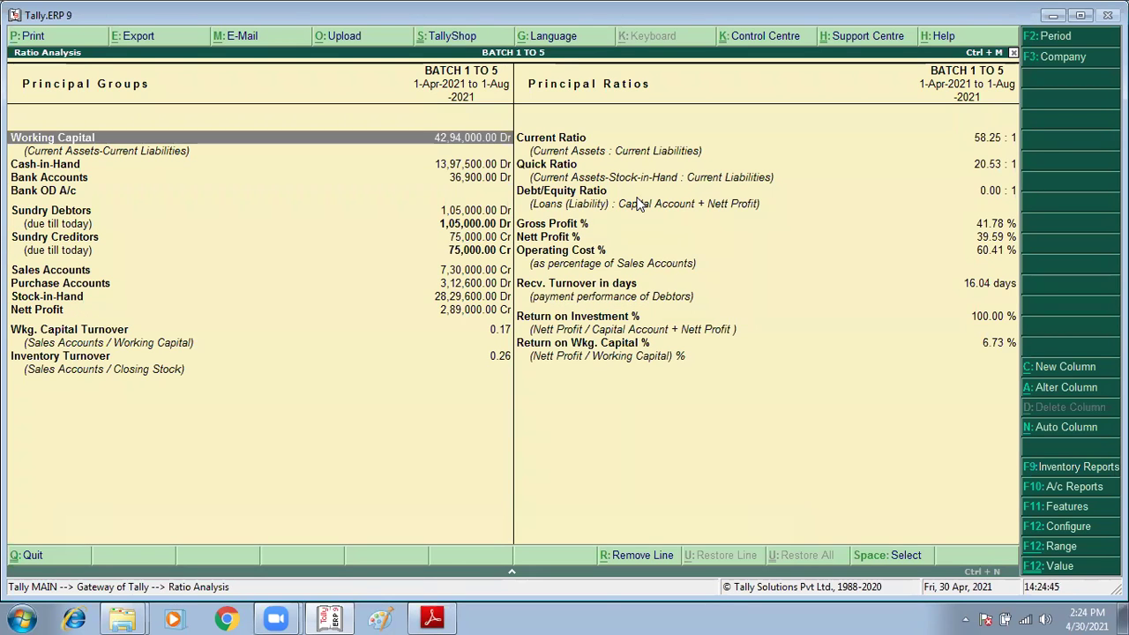
Step: Compare Current Ratio with Working Capital, and examine Inventory Turnover and Wkg. Capital Turnover in Ratio Analysis
{"action": "key", "text": "Right"}
{"action": "key", "text": "Down"}
{"action": "key", "text": "Up"}
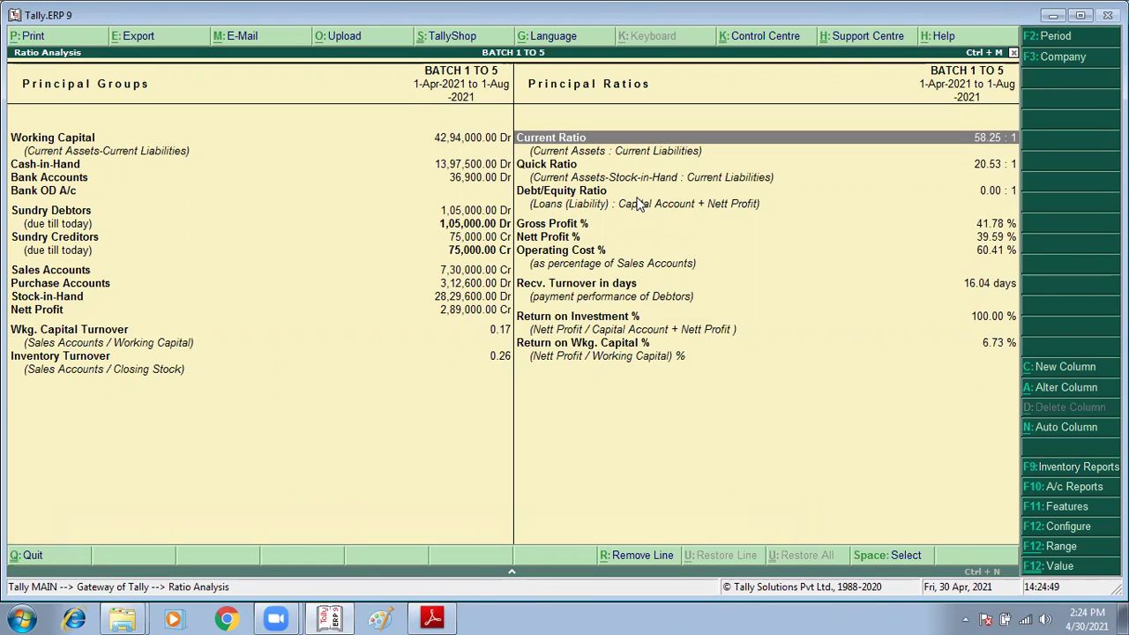
{"action": "key", "text": "Left"}
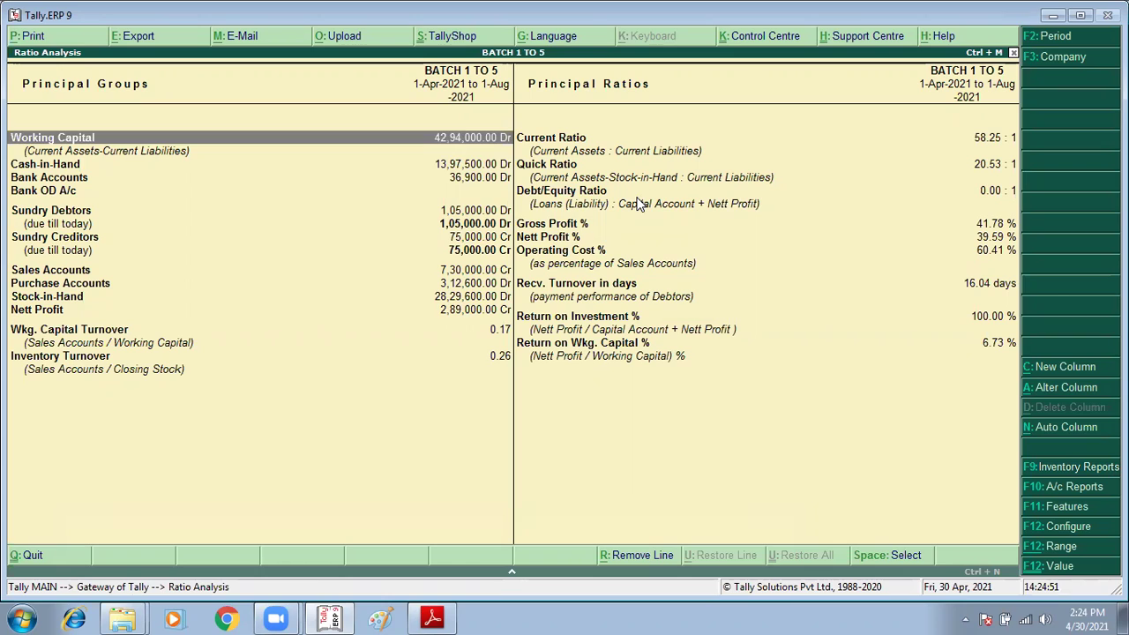
{"action": "key", "text": "Down"}
{"action": "key", "text": "Down"}
{"action": "key", "text": "Down"}
{"action": "key", "text": "Down"}
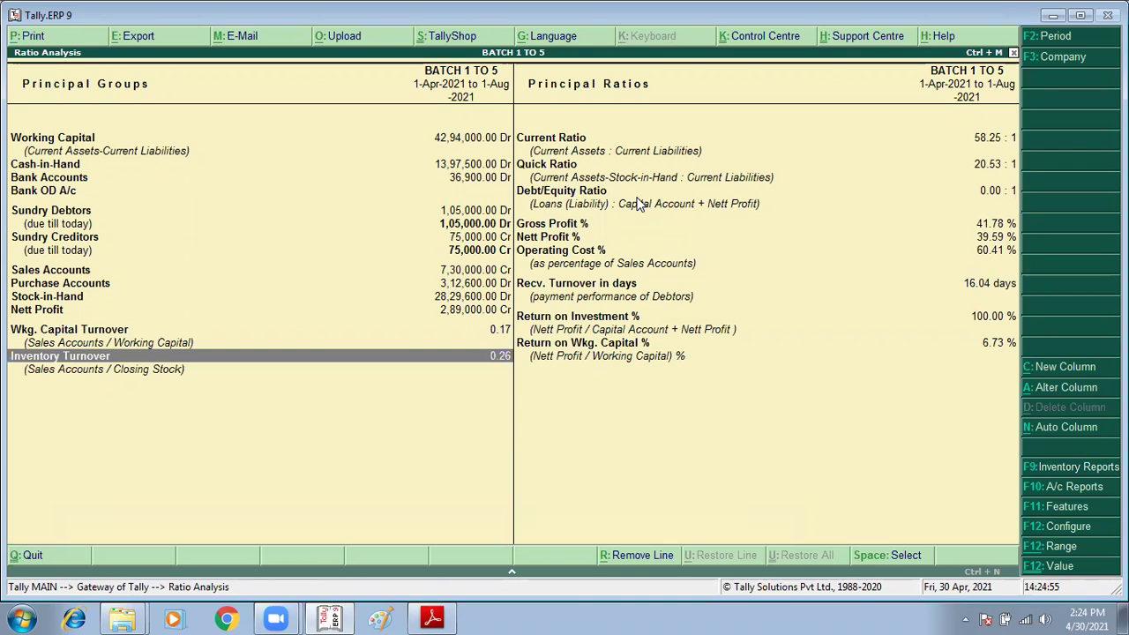
{"action": "key", "text": "Up"}
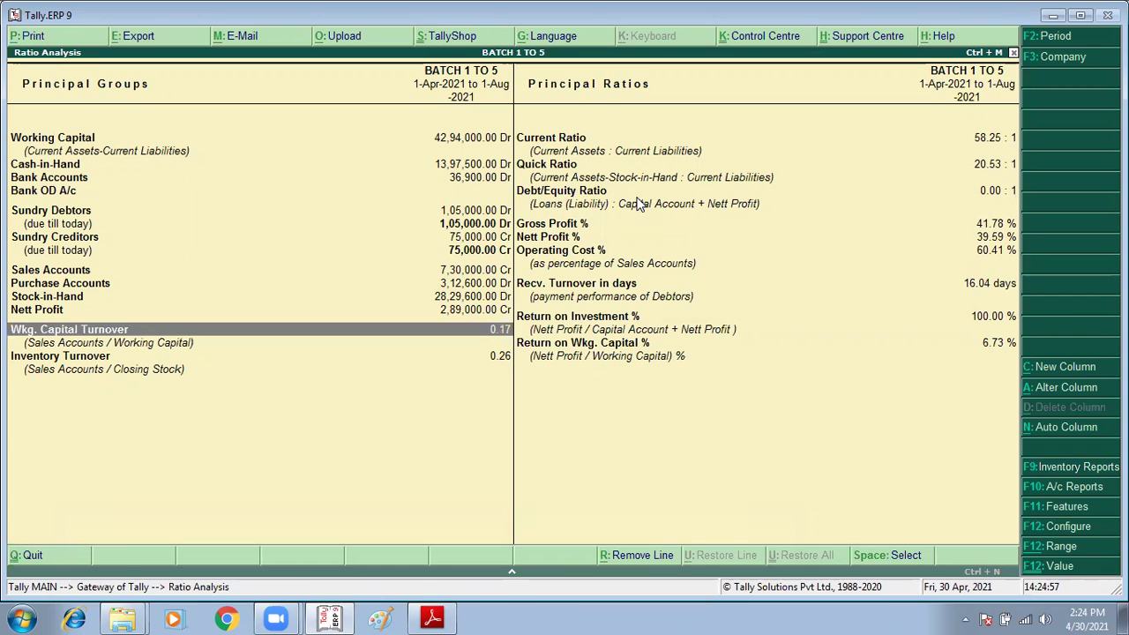
Step: Examine Sundry Creditors, and compare Gross Profit %, Nett Profit %, Operating Cost % and Return on Investment % in Ratio Analysis
{"action": "key", "text": "Up"}
{"action": "key", "text": "Up"}
{"action": "key", "text": "Down"}
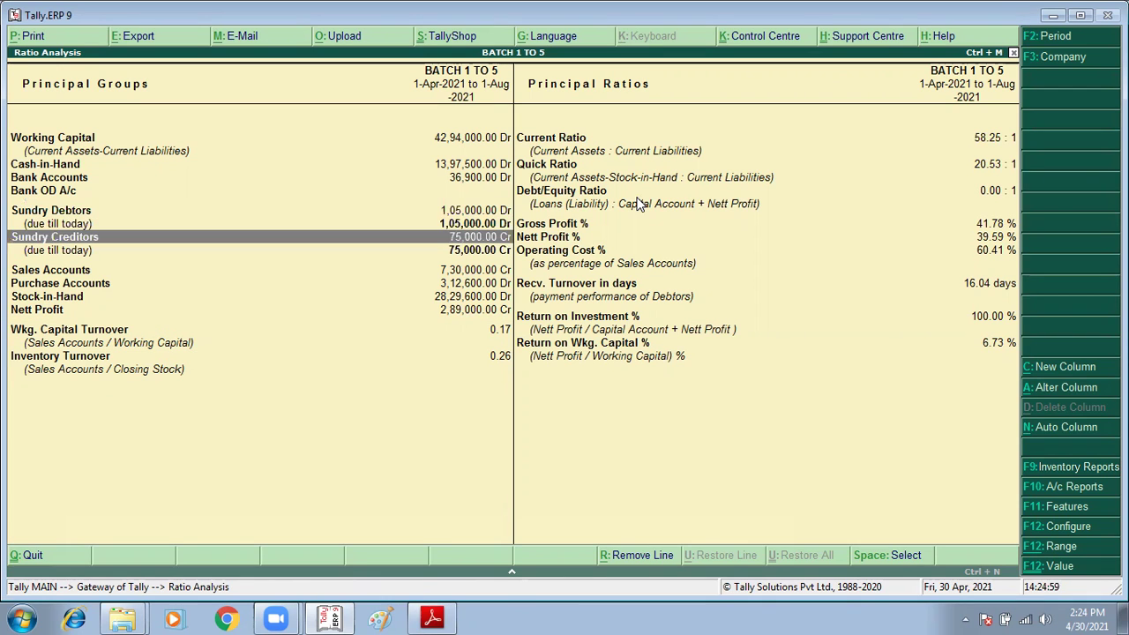
{"action": "key", "text": "Right"}
{"action": "key", "text": "Down"}
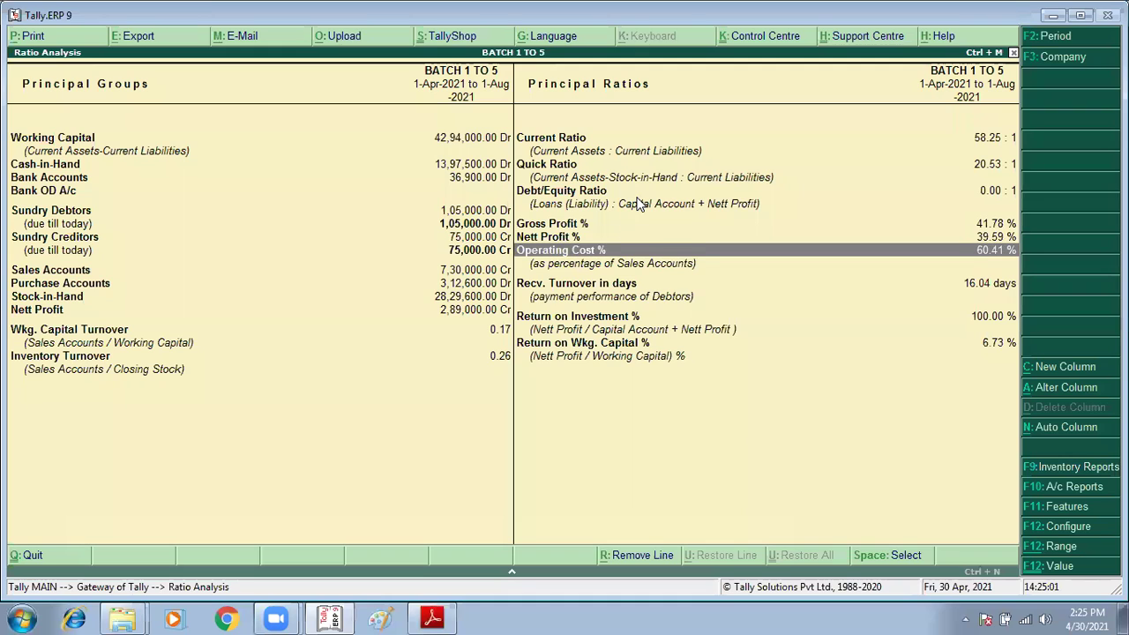
{"action": "key", "text": "Up"}
{"action": "key", "text": "Up"}
{"action": "key", "text": "Down"}
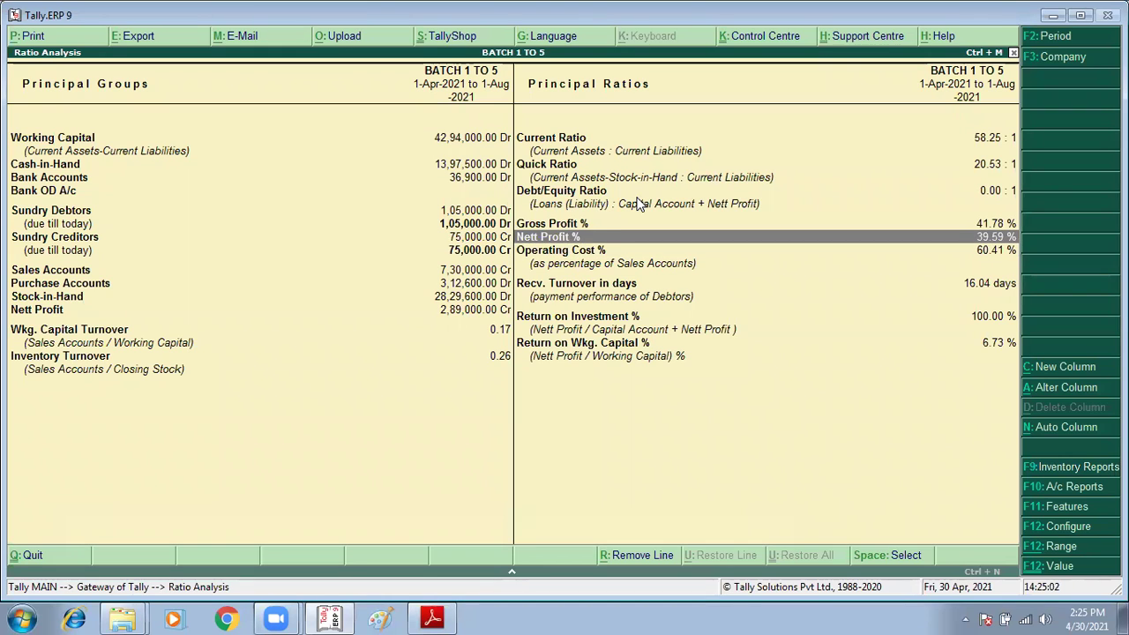
{"action": "key", "text": "Down"}
{"action": "key", "text": "Down"}
{"action": "key", "text": "Up"}
{"action": "key", "text": "Up"}
{"action": "key", "text": "Up"}
{"action": "key", "text": "Down"}
{"action": "key", "text": "Down"}
{"action": "key", "text": "Down"}
{"action": "key", "text": "Down"}
Step: Examine the principal ratios from Current Ratio down to Recv. Turnover in days
{"action": "key", "text": "Up"}
{"action": "key", "text": "Up"}
{"action": "key", "text": "Up"}
{"action": "key", "text": "Up"}
{"action": "key", "text": "Up"}
{"action": "key", "text": "Up"}
{"action": "key", "text": "Up"}
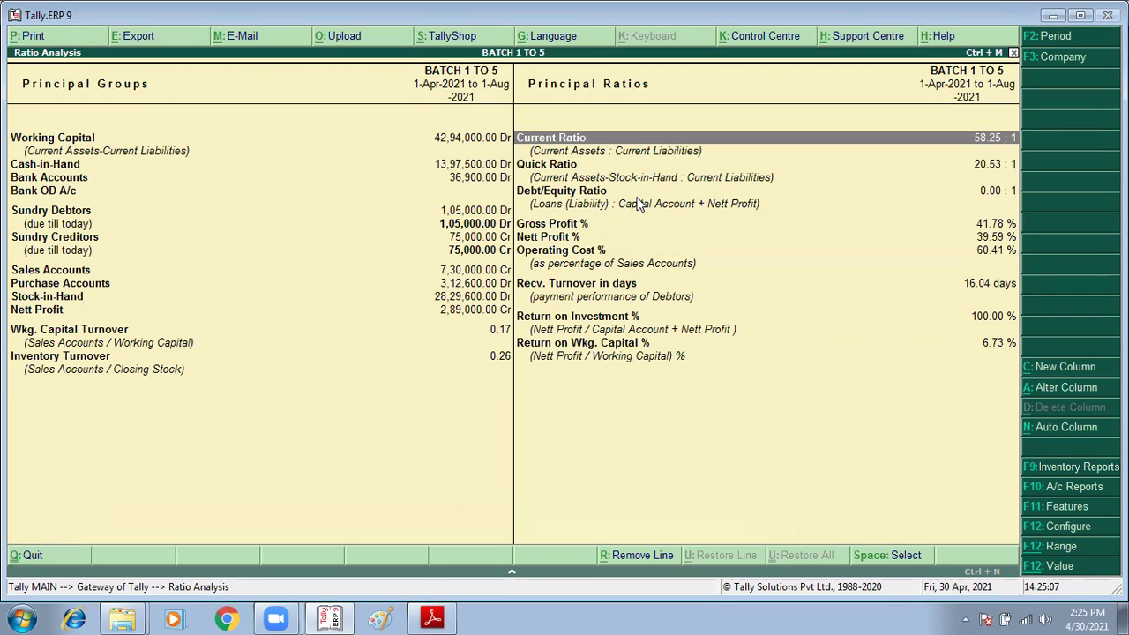
{"action": "key", "text": "Down"}
{"action": "key", "text": "Up"}
{"action": "key", "text": "Down"}
{"action": "key", "text": "Down"}
{"action": "key", "text": "Down"}
{"action": "key", "text": "Down"}
{"action": "key", "text": "Down"}
{"action": "key", "text": "Down"}
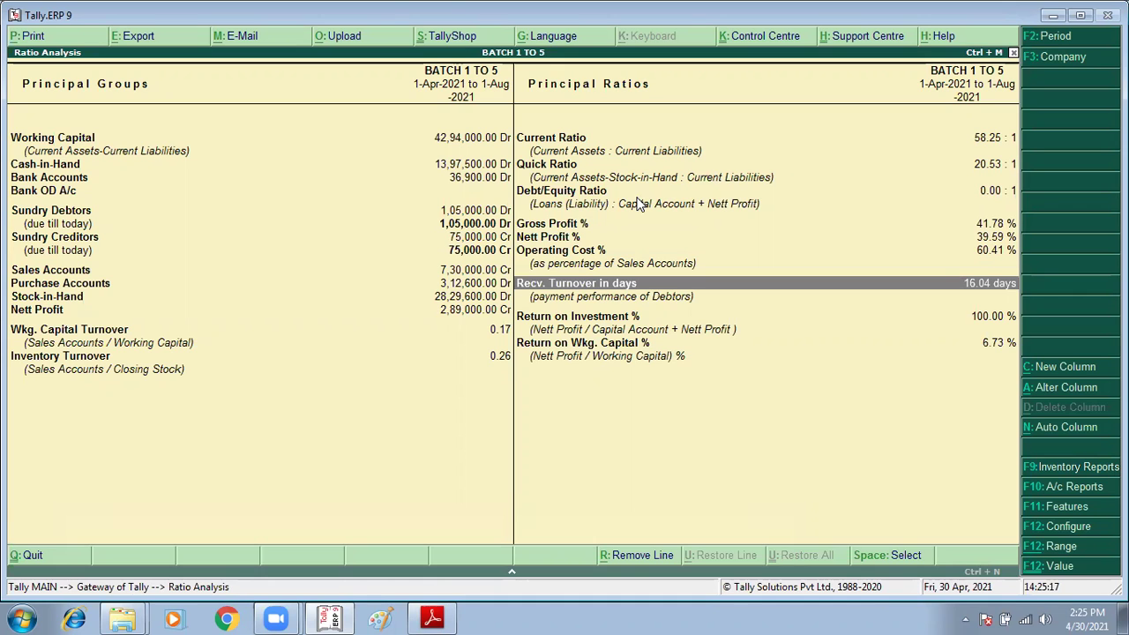
Step: Close the Ratio Analysis report and return to Gateway of Tally without quitting the program
{"action": "key", "text": "Escape"}
{"action": "key", "text": "Escape"}
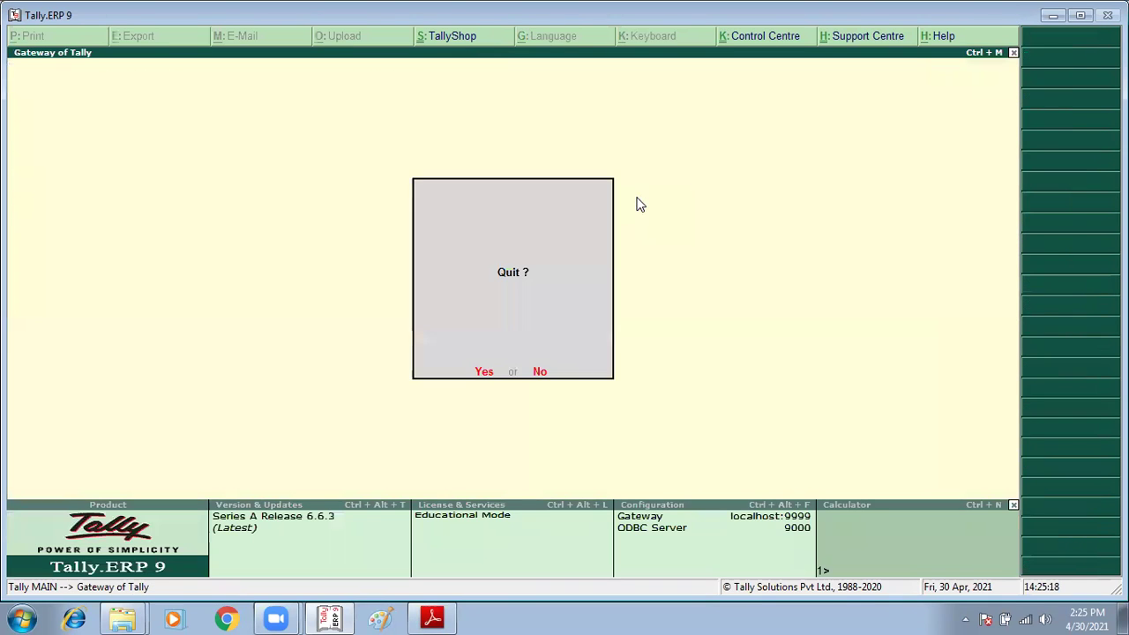
{"action": "key", "text": "Escape"}
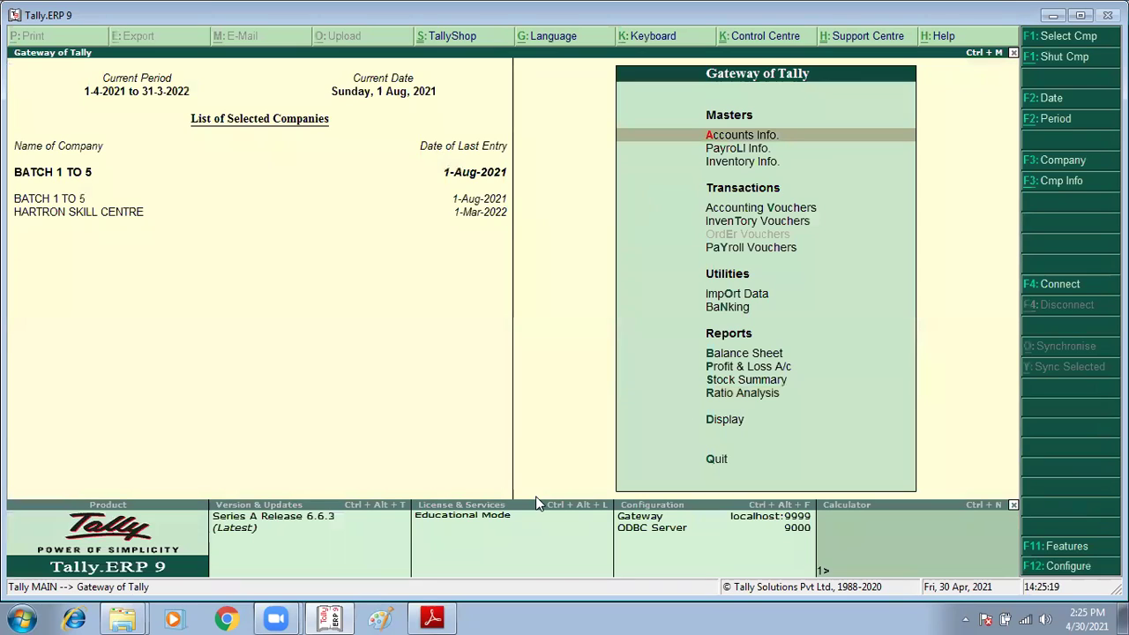